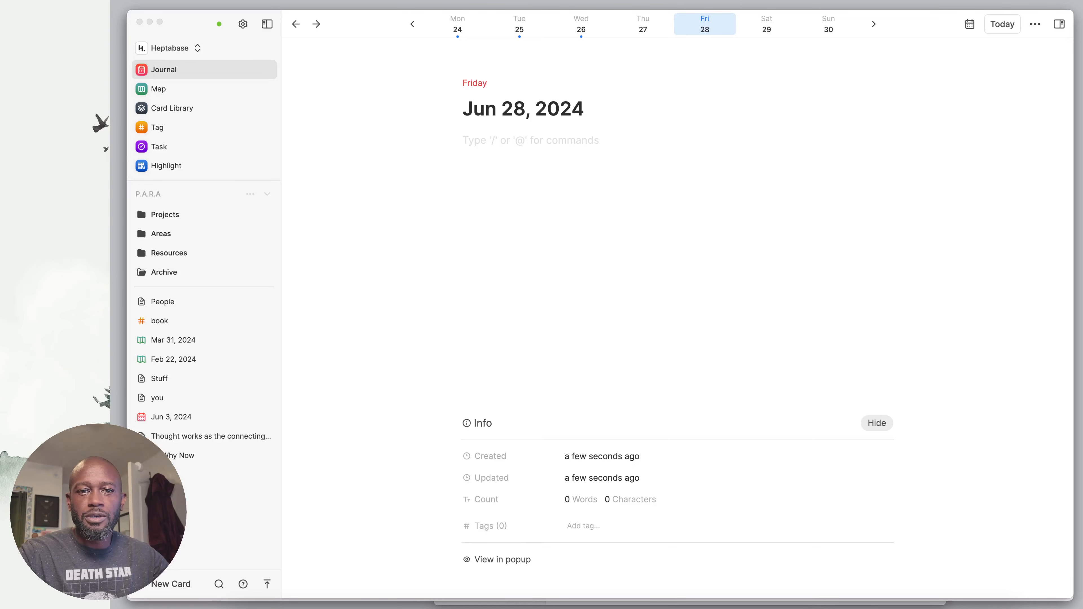
# Look at the Scrintal desk, return to Heptabase, and open the Map overview of whiteboards
pyautogui.click(414, 344)
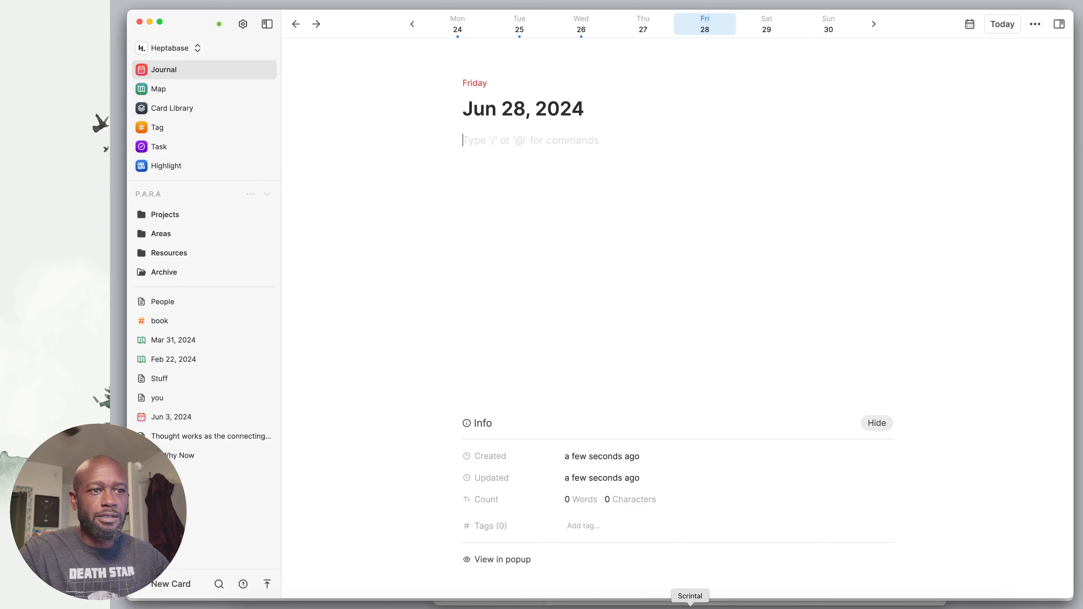
pyautogui.click(690, 607)
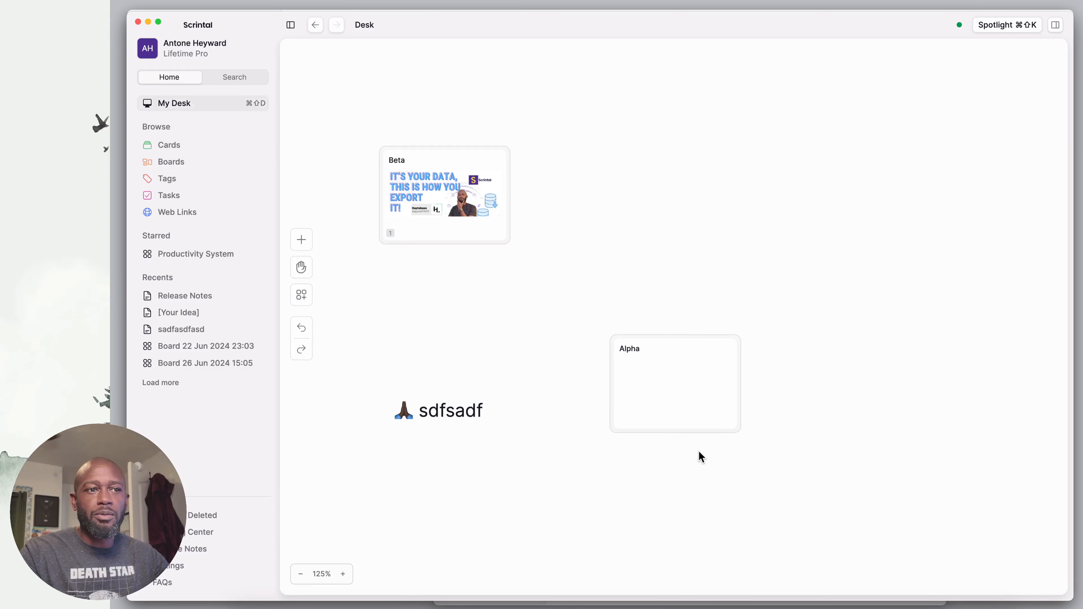
pyautogui.click(668, 602)
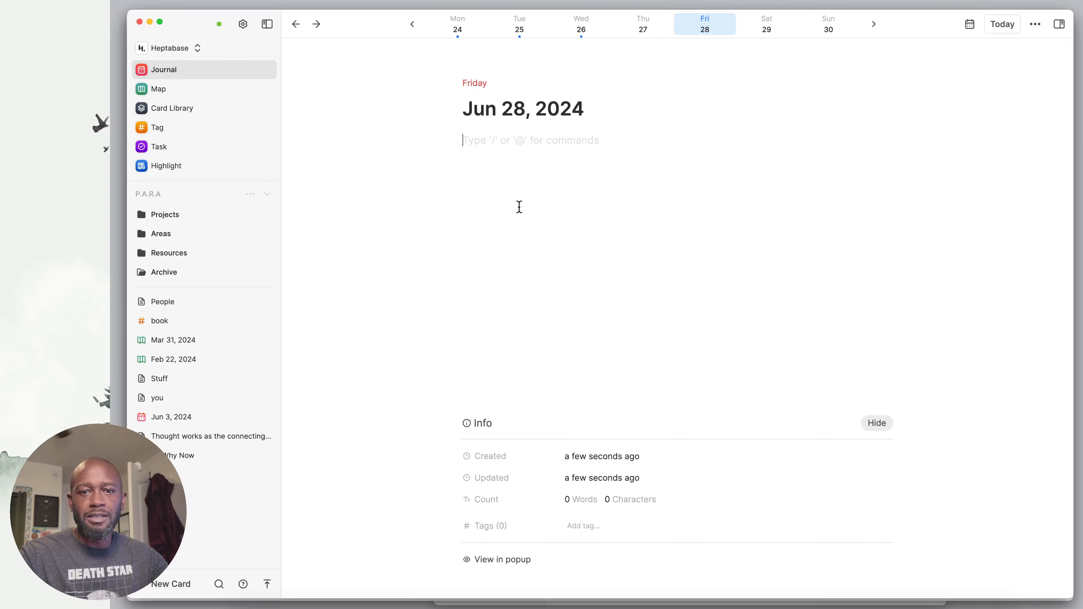
pyautogui.click(163, 90)
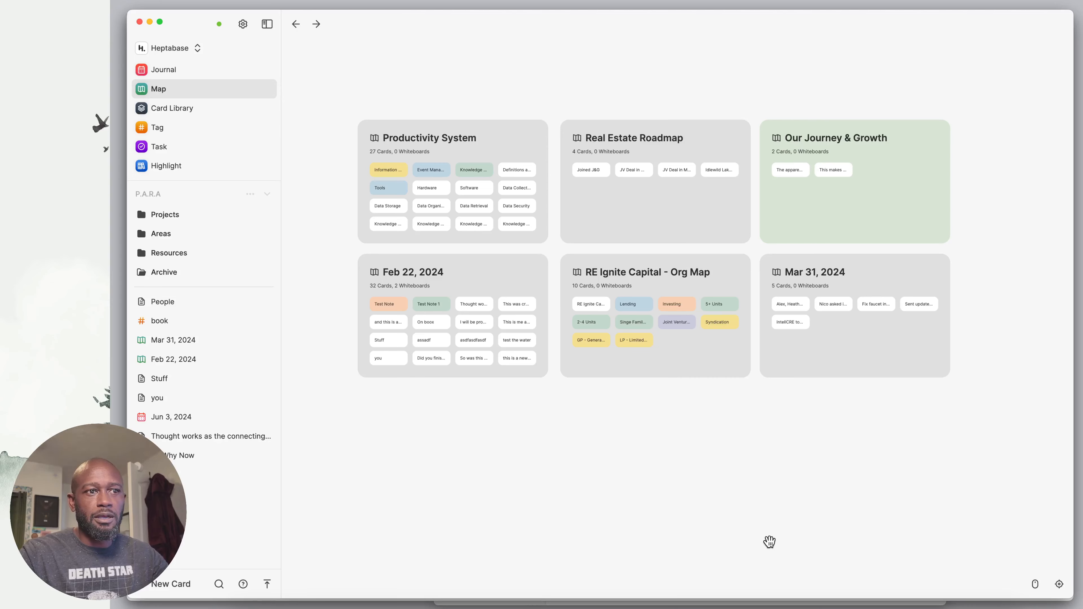
# Switch to Scrintal and compare its Boards list with the My Desk canvas
pyautogui.click(690, 605)
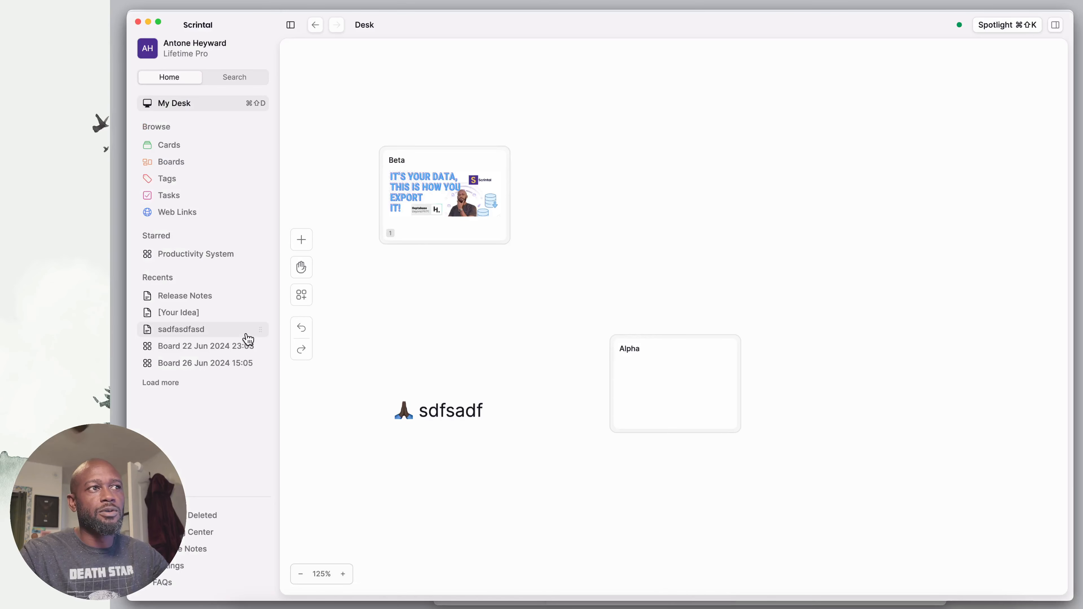
pyautogui.click(172, 162)
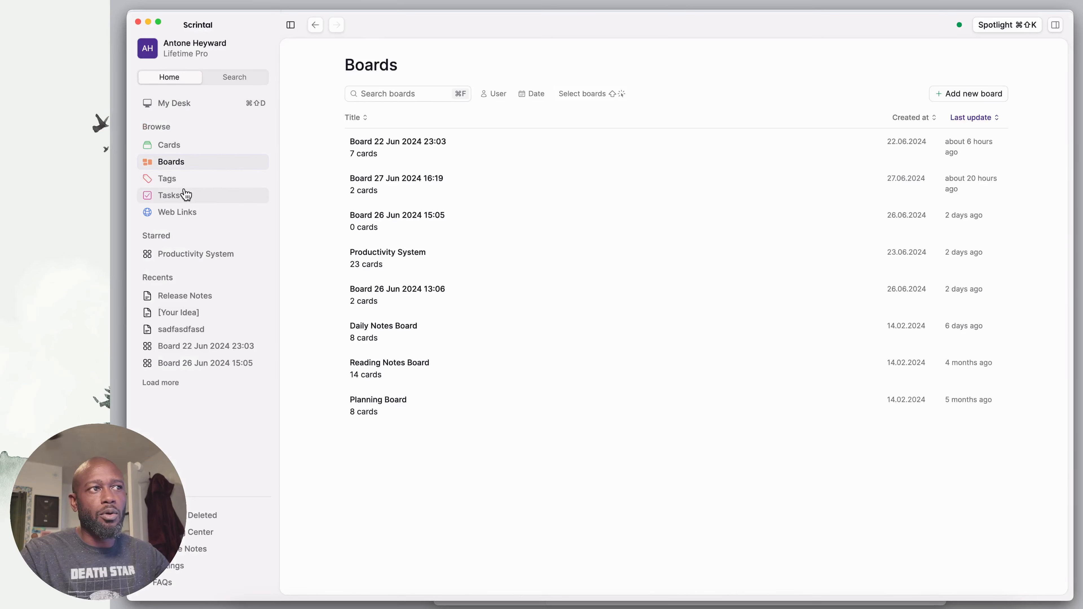
pyautogui.click(159, 107)
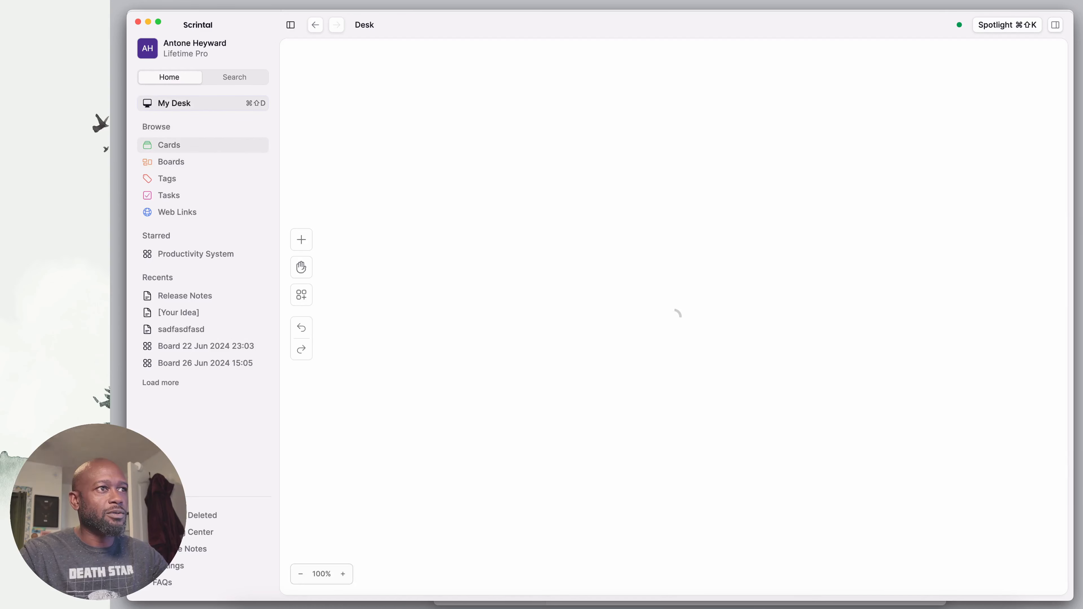
pyautogui.press('super+Tab')
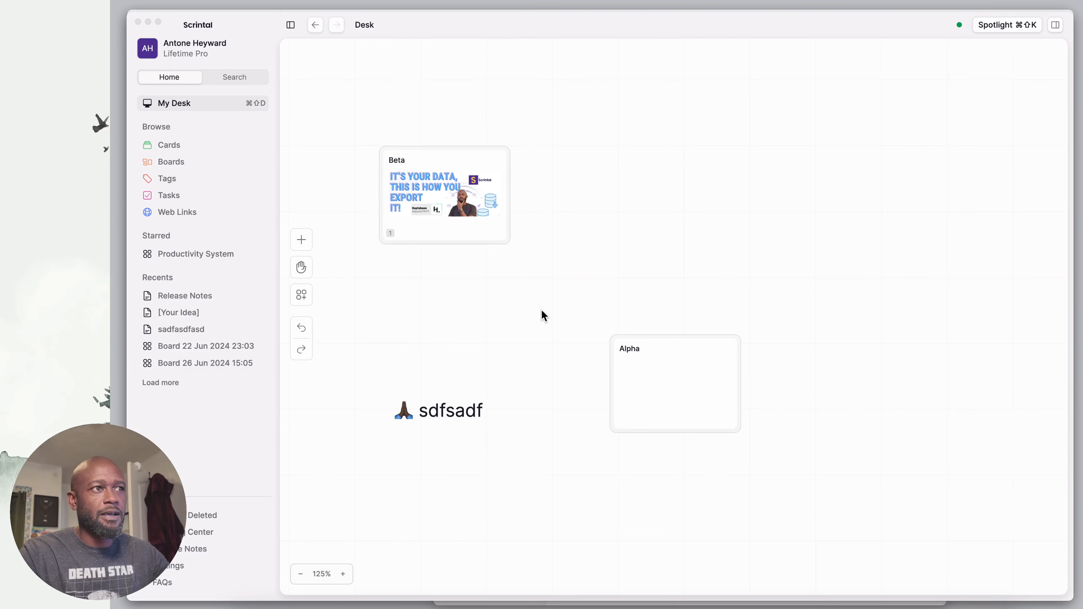
pyautogui.click(175, 164)
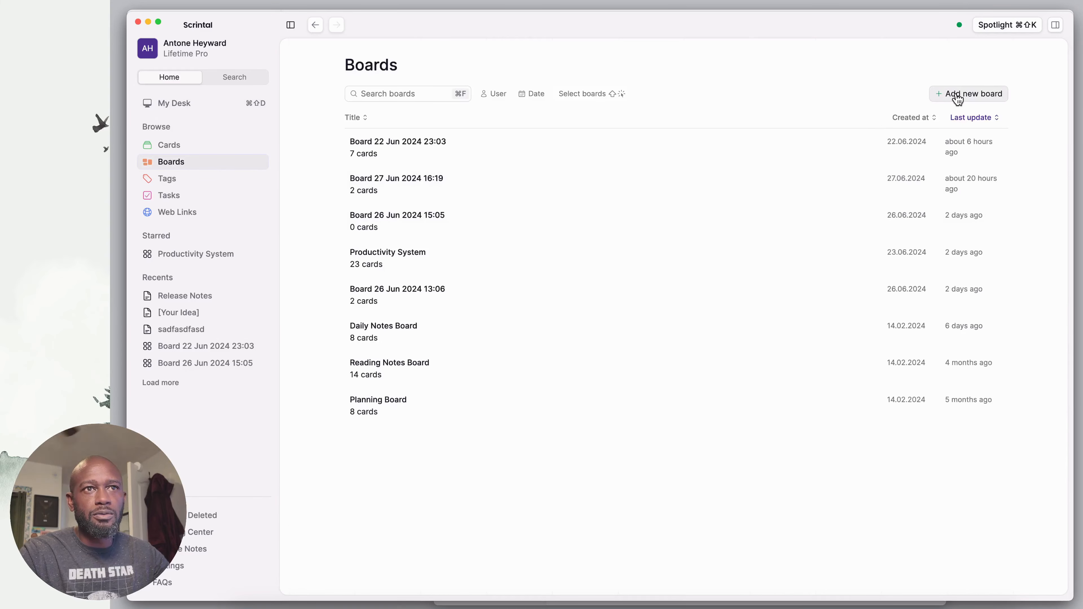
pyautogui.click(175, 112)
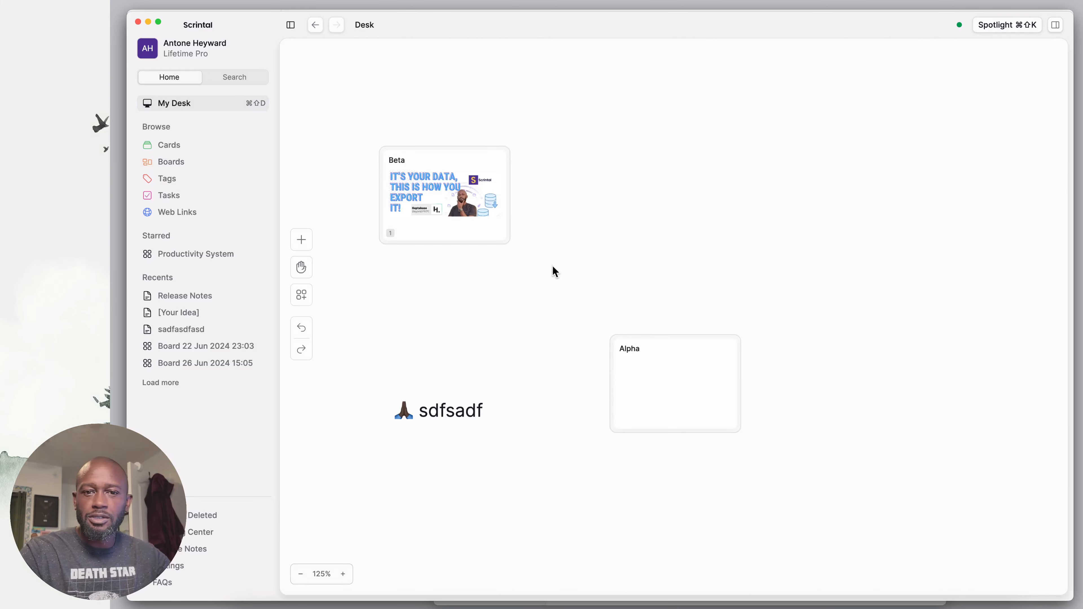
# Create a new board from the Beta card, the Alpha card and the sdfsadf text on the desk
pyautogui.moveTo(347, 110); pyautogui.dragTo(852, 482)
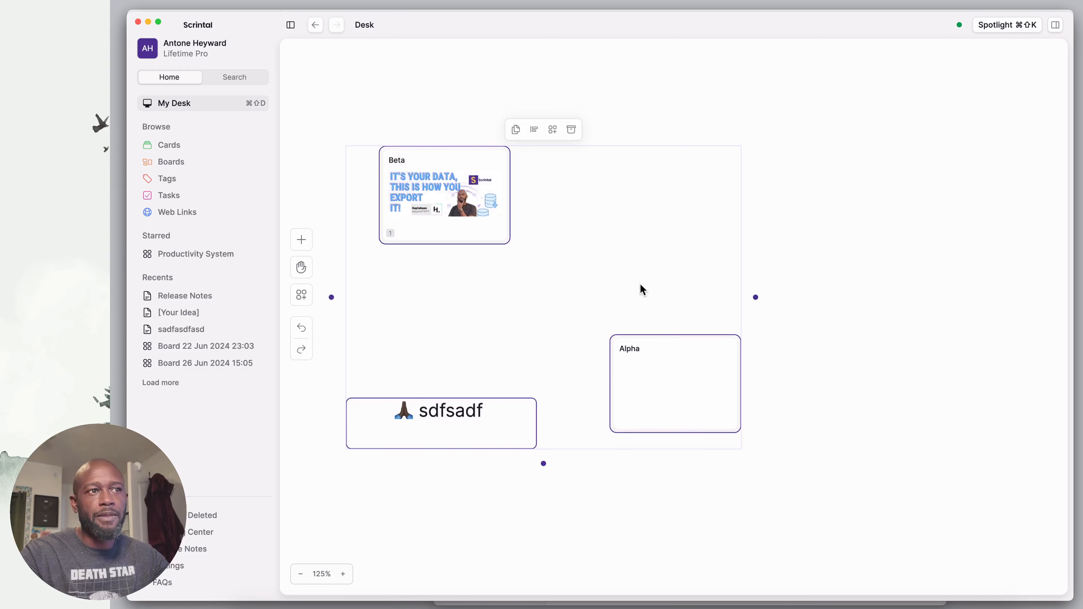
pyautogui.moveTo(626, 351); pyautogui.dragTo(715, 329)
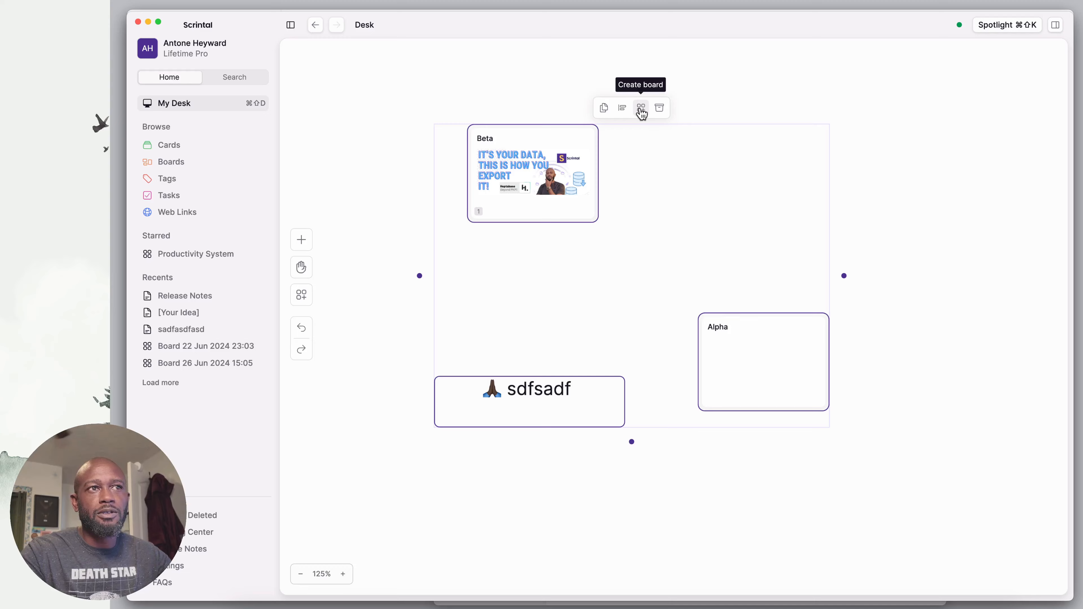
pyautogui.click(641, 109)
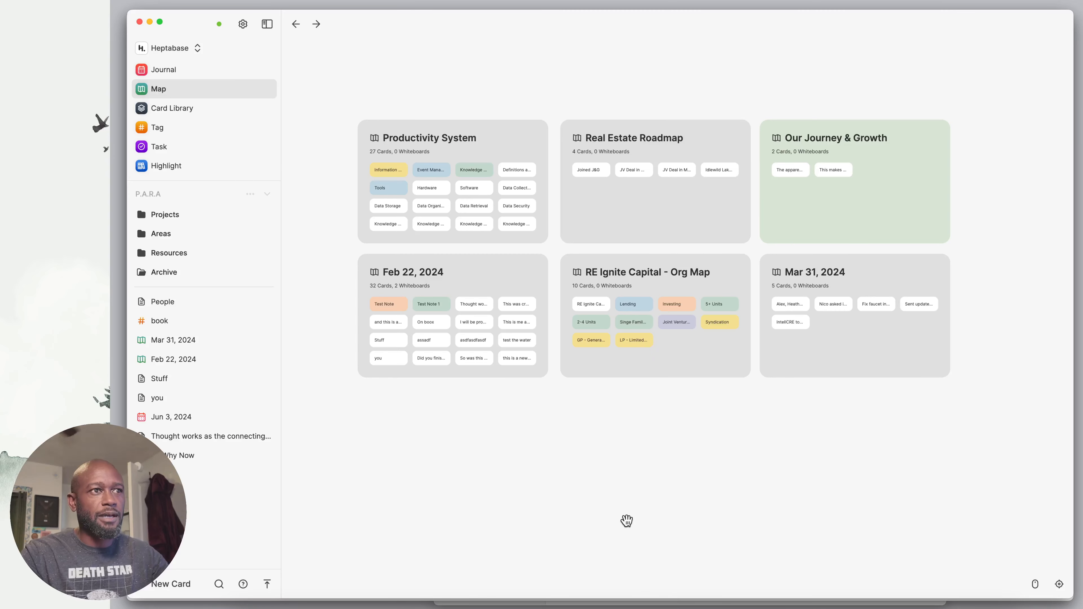
# Open the Feb 22, 2024 whiteboard from the Heptabase map and view its overall card layout
pyautogui.doubleClick(482, 282)
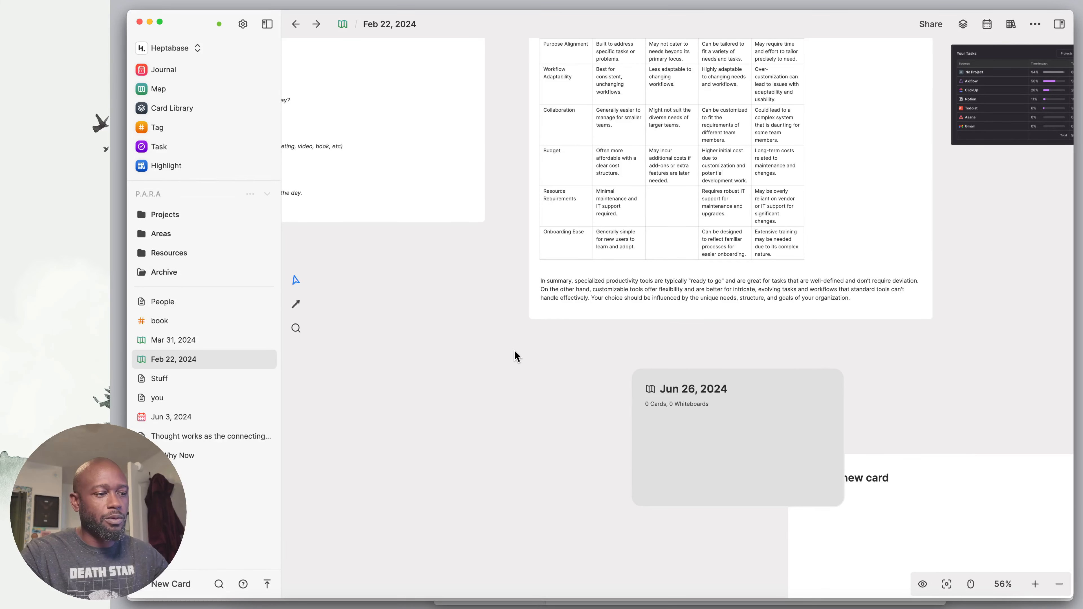
pyautogui.scroll(-5, 532, 359)
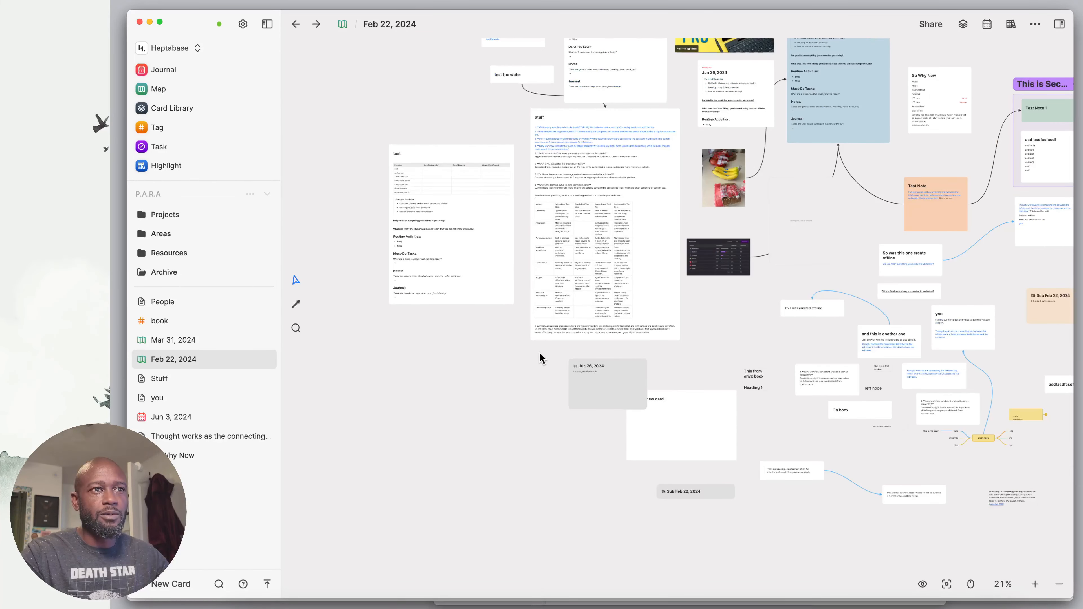
pyautogui.scroll(-3, 730, 318)
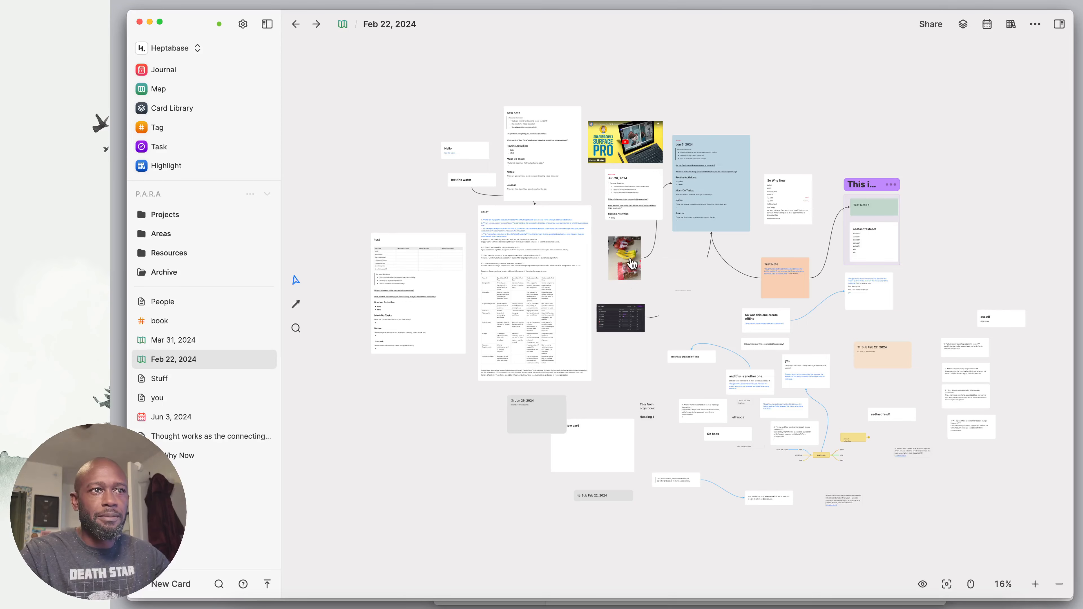
# Examine the "main node" mind map and its branches on the Feb 22, 2024 whiteboard
pyautogui.scroll(5, 828, 449)
pyautogui.scroll(5, 828, 448)
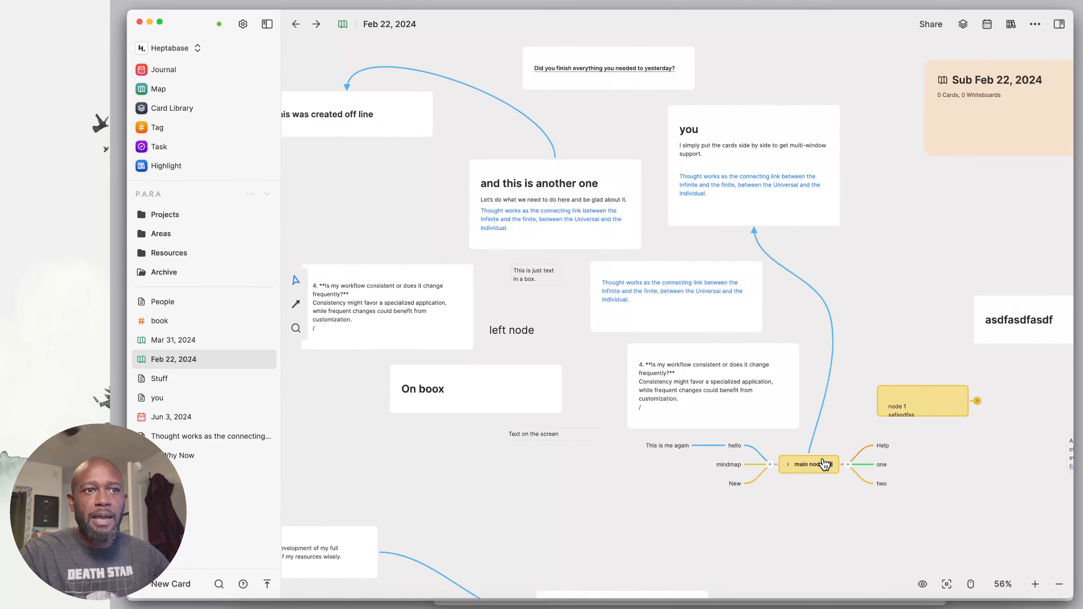
pyautogui.scroll(2, 808, 478)
pyautogui.scroll(2, 808, 468)
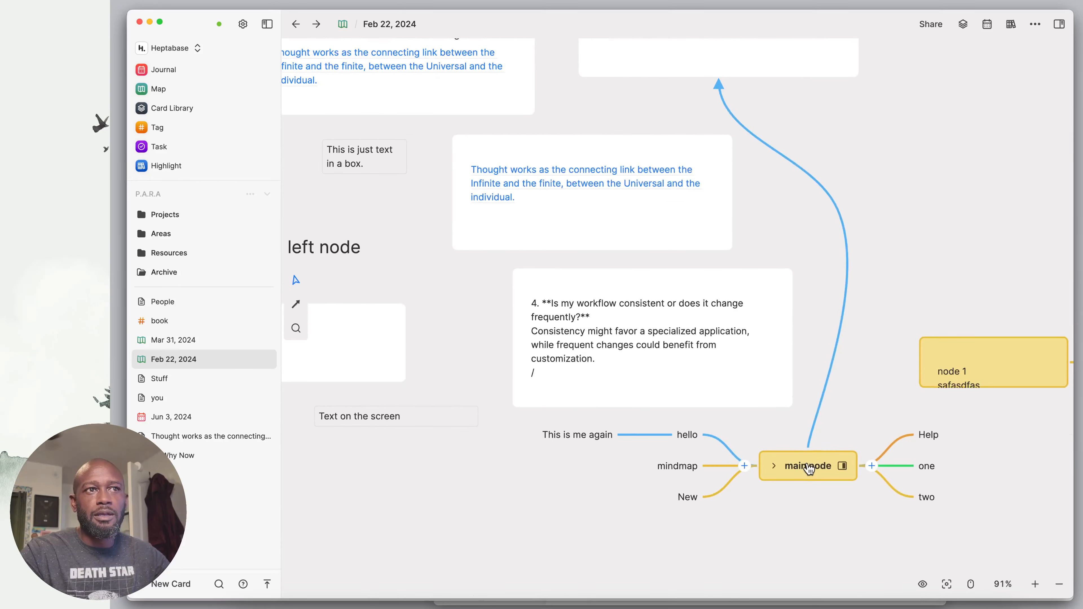
pyautogui.click(811, 467)
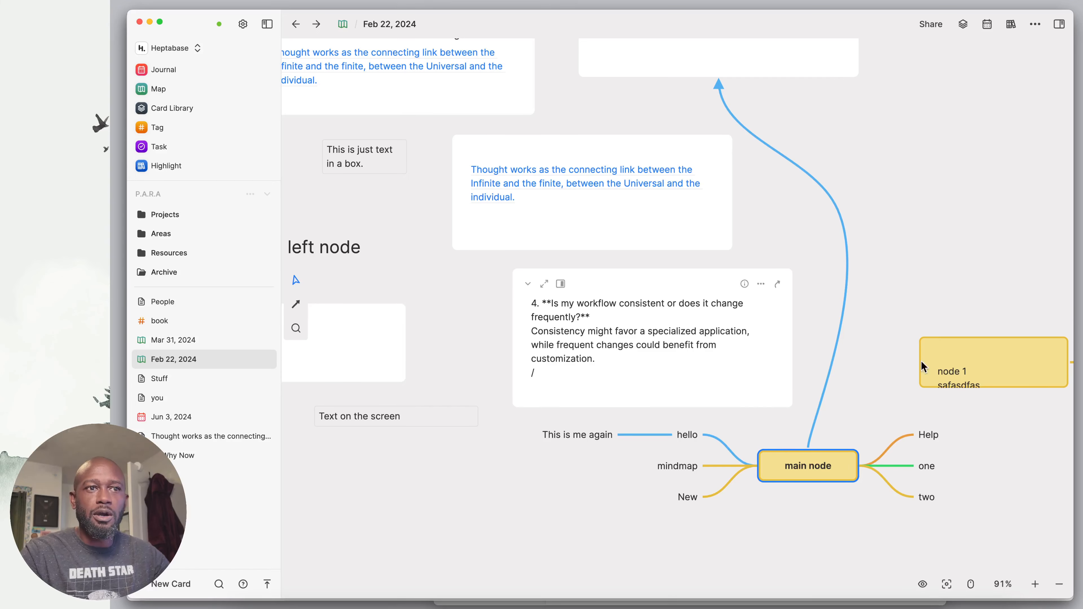
pyautogui.scroll(-10, 857, 412)
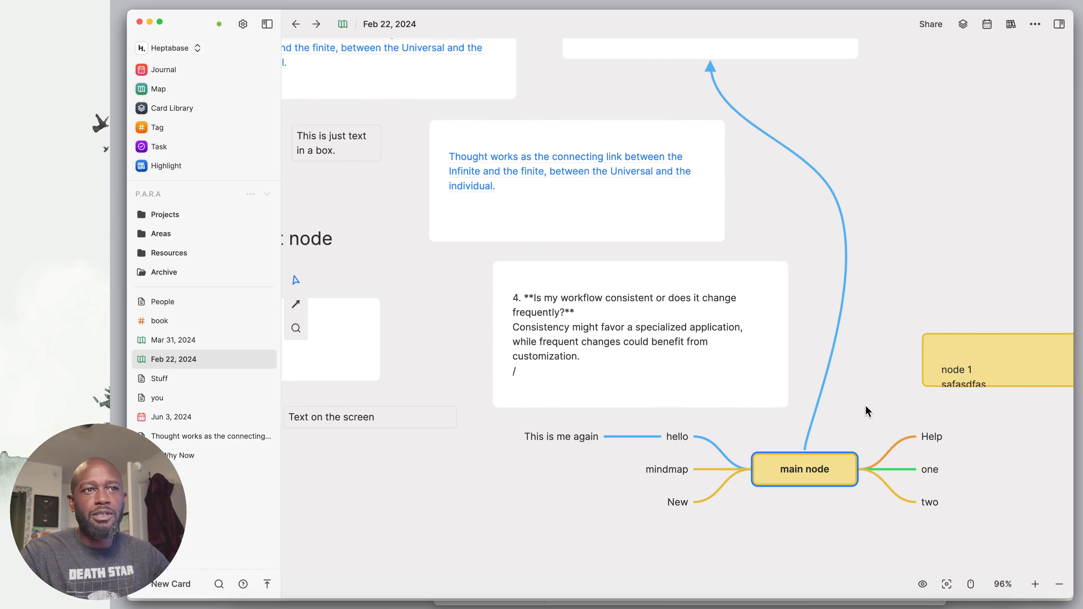
pyautogui.scroll(-5, 853, 412)
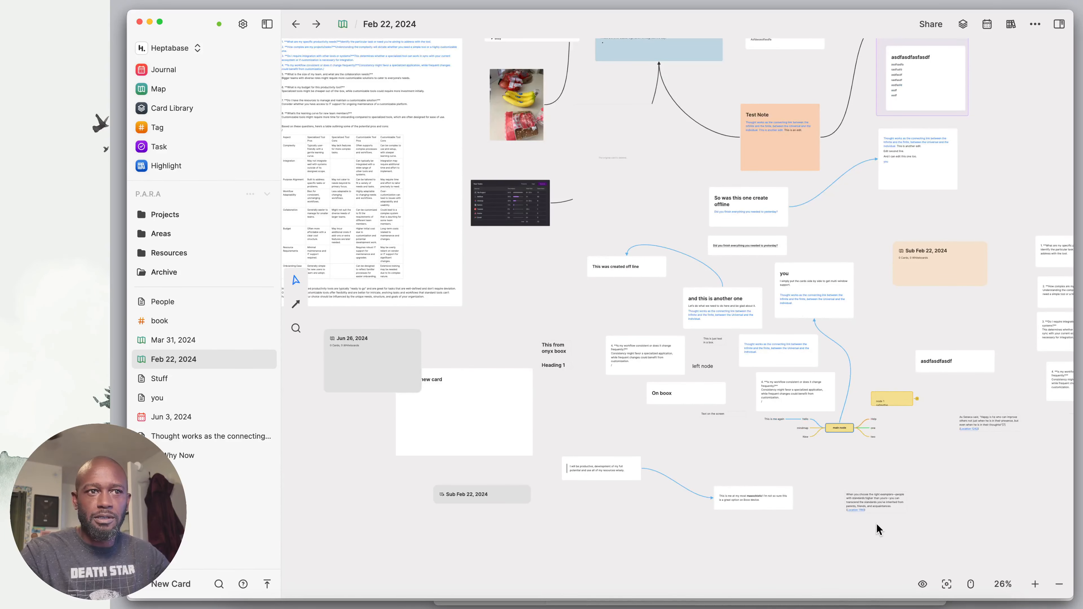
# Turn on the display of link connections between cards on the Feb 22, 2024 whiteboard
pyautogui.click(923, 585)
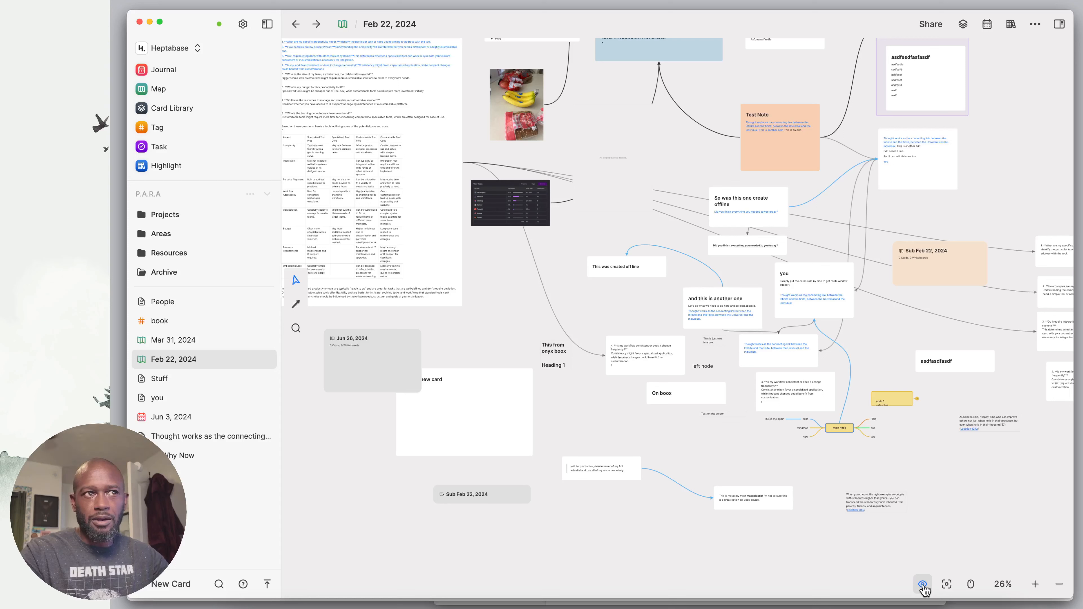
pyautogui.click(924, 585)
pyautogui.click(923, 585)
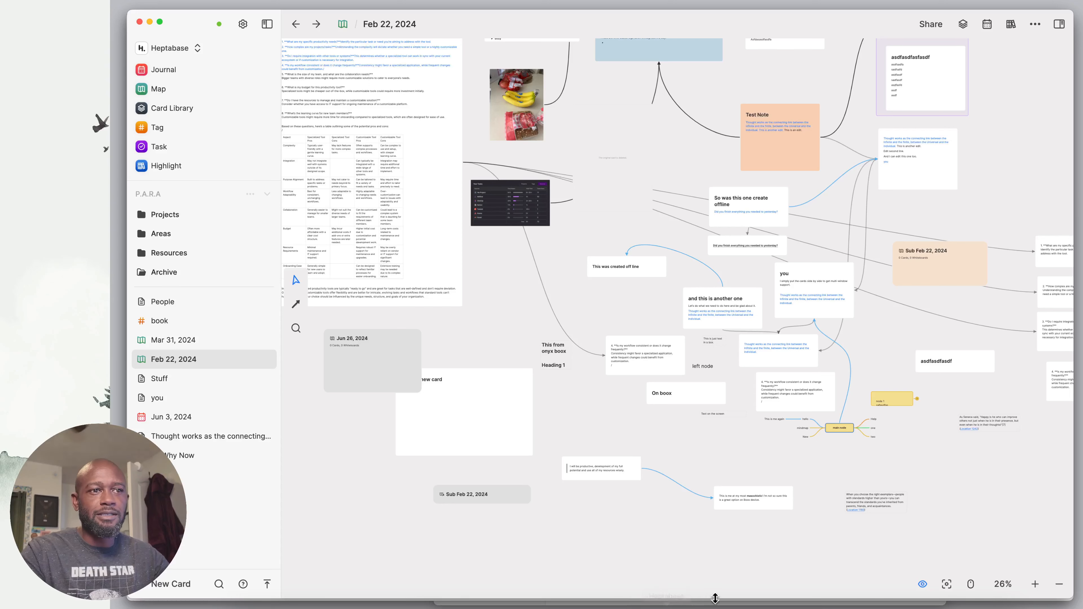
# Switch to Scrintal, open Board 22 Jun 2024 23:03, and inspect the green [Your Idea] card's connection before deselecting it
pyautogui.click(691, 608)
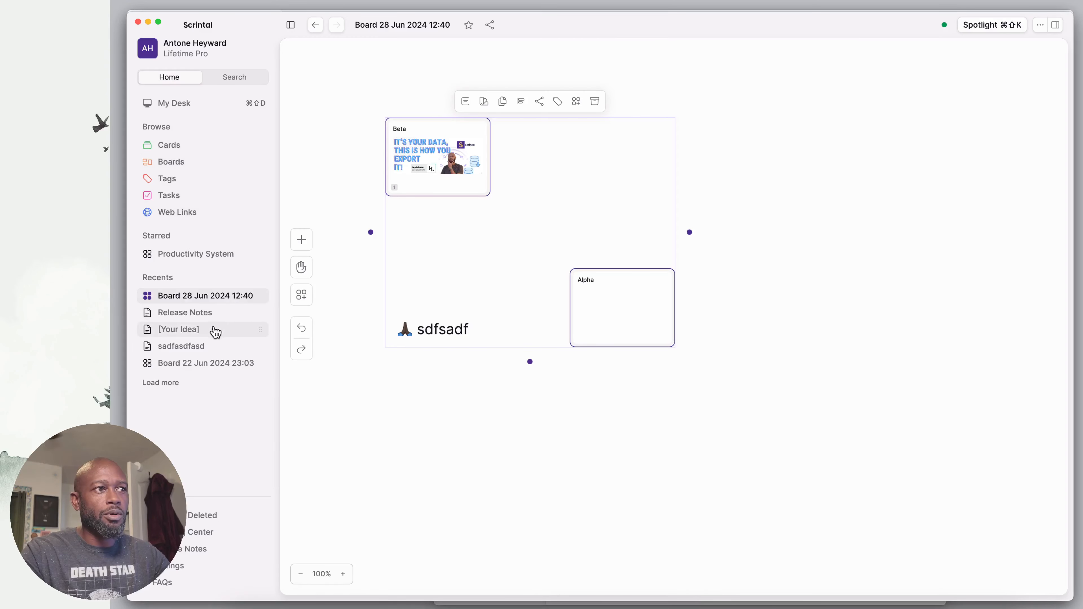
pyautogui.click(206, 363)
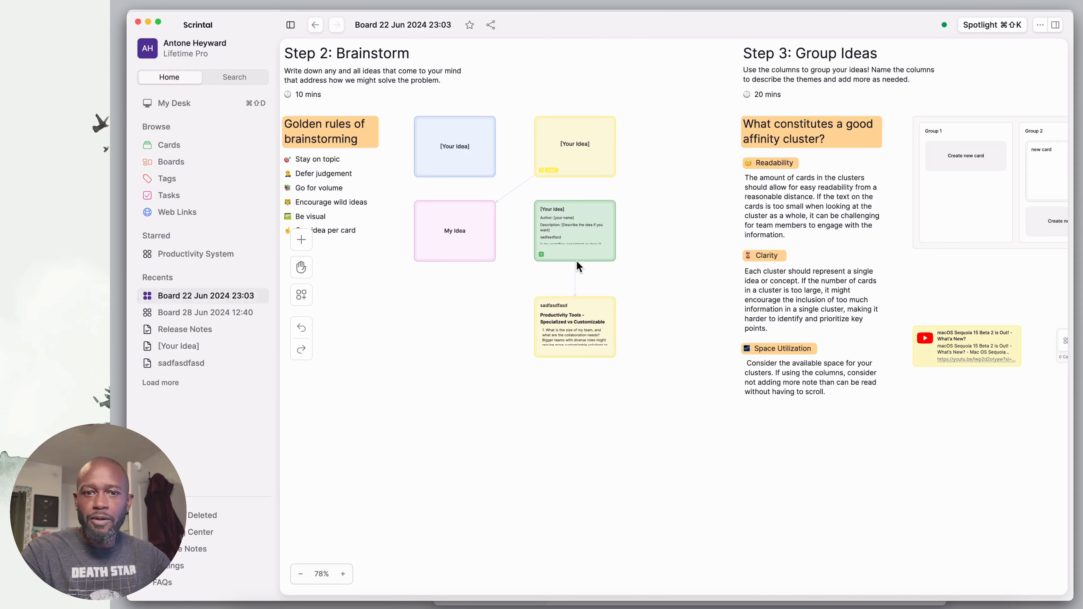
pyautogui.click(573, 247)
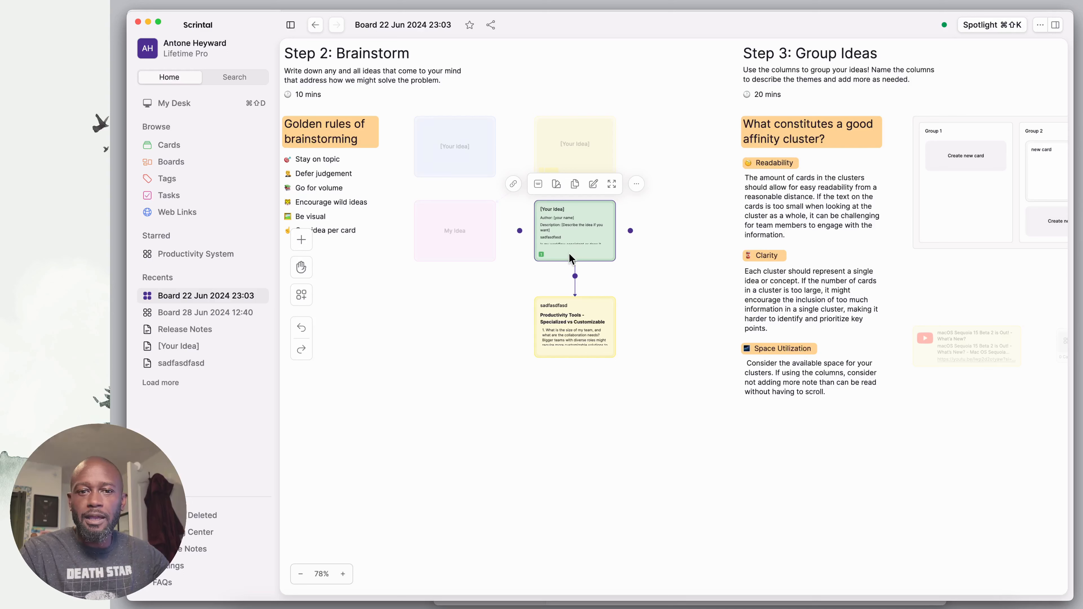
pyautogui.click(628, 303)
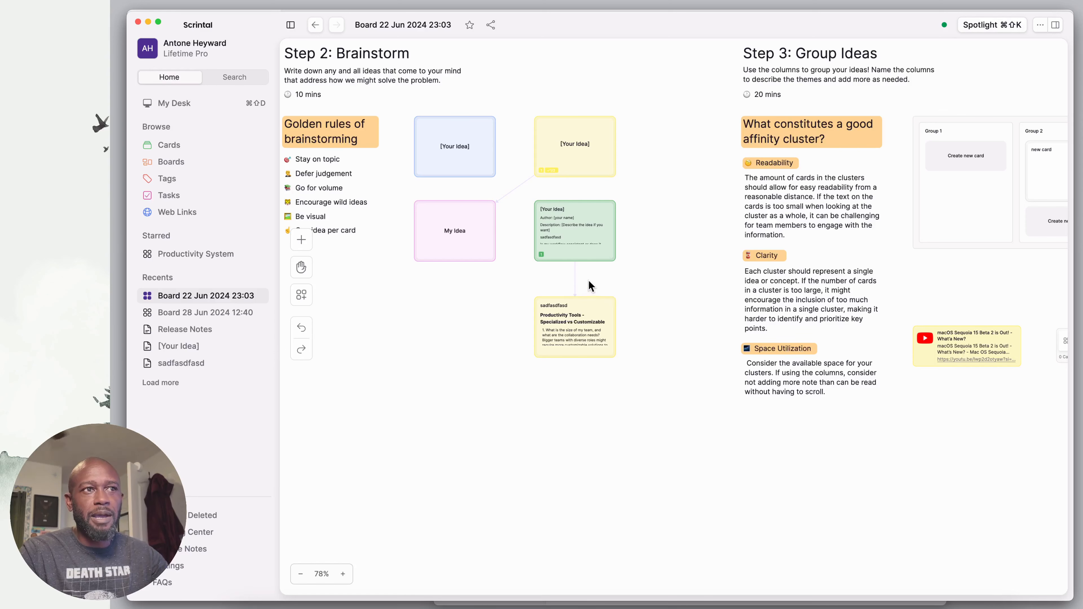
# View the Brainstorm cards up close and select the green [Your Idea] card to highlight its linked card
pyautogui.scroll(5, 585, 275)
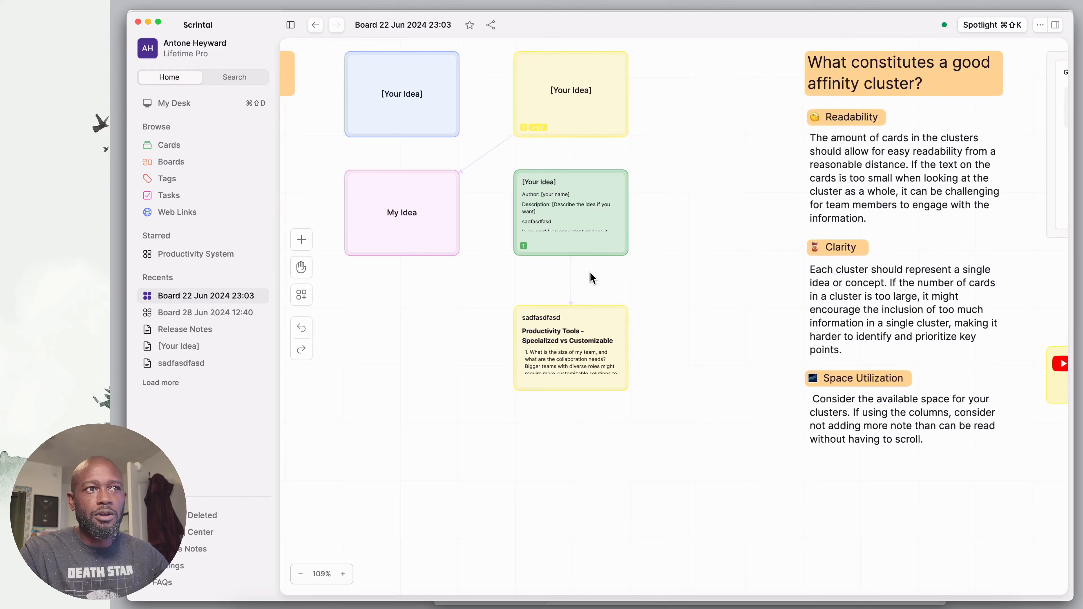
pyautogui.press('space')
pyautogui.moveTo(606, 270); pyautogui.dragTo(715, 363)
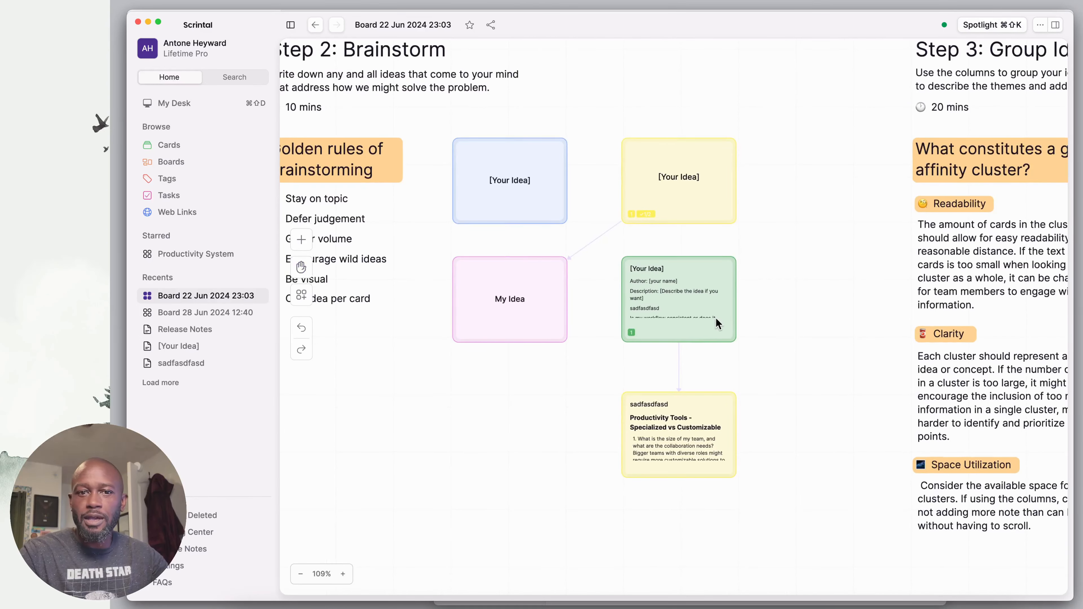
pyautogui.click(695, 311)
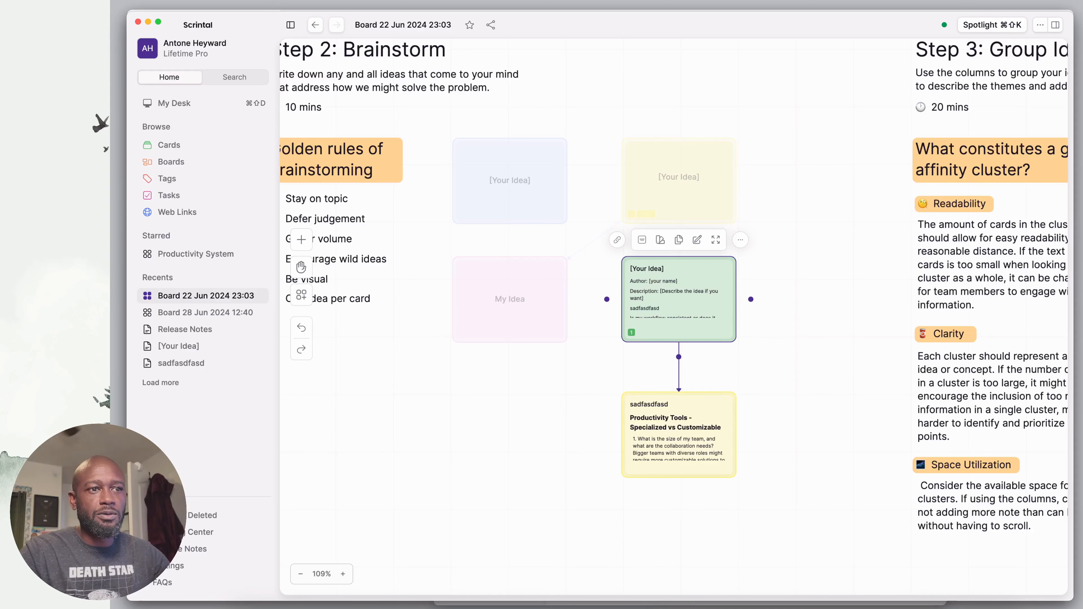
# Switch to Heptabase and examine the card connections around "This is Section 1" on the Feb 22, 2024 whiteboard
pyautogui.click(667, 608)
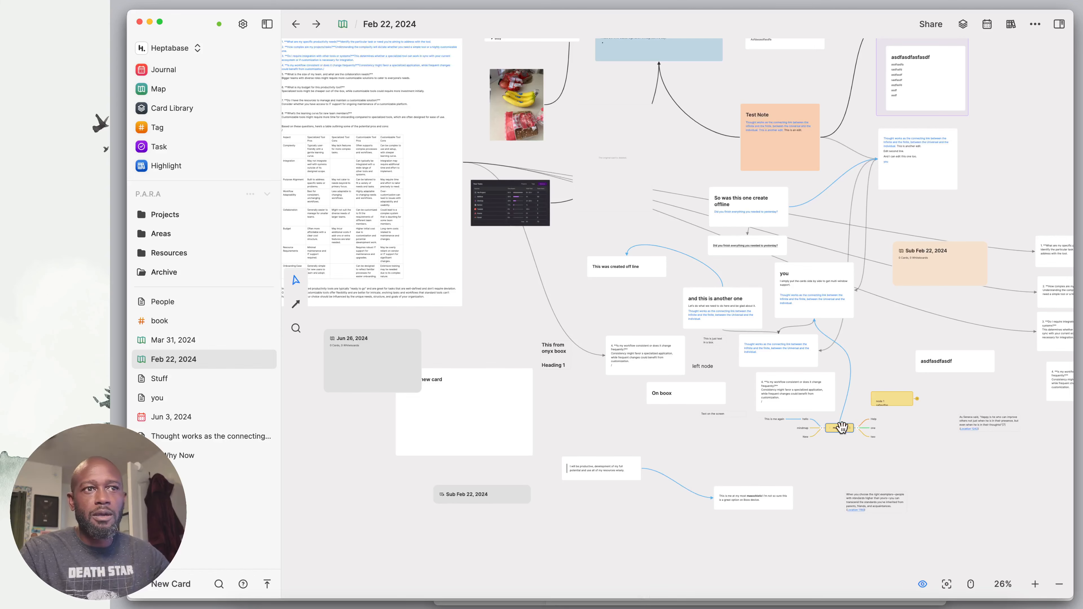
pyautogui.scroll(5, 964, 141)
pyautogui.hscroll(5, 965, 141)
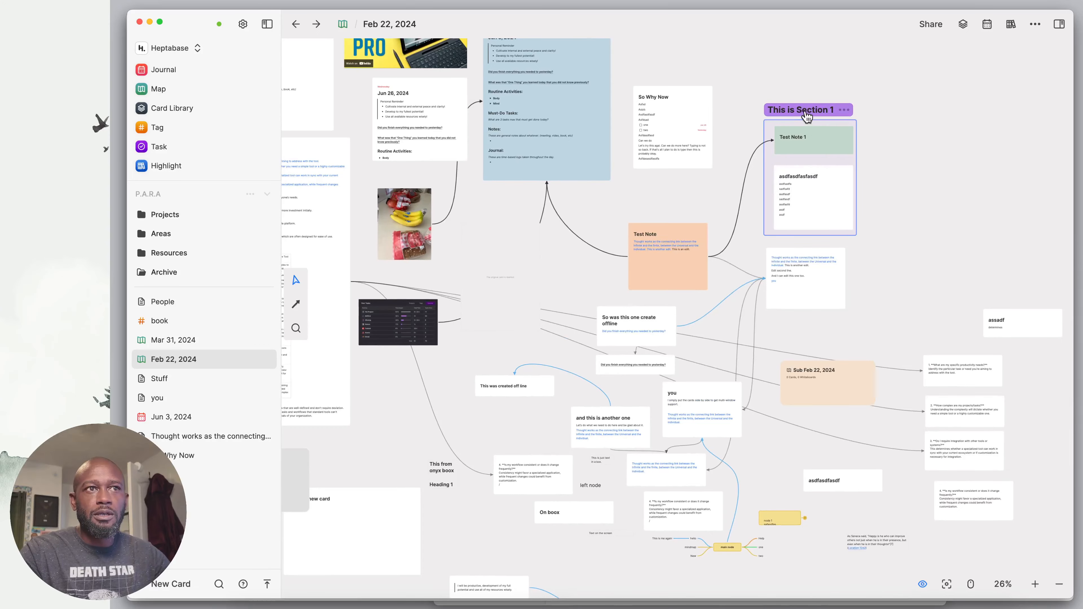
pyautogui.scroll(3, 805, 113)
pyautogui.hscroll(-5, 805, 113)
pyautogui.moveTo(912, 168); pyautogui.dragTo(798, 119)
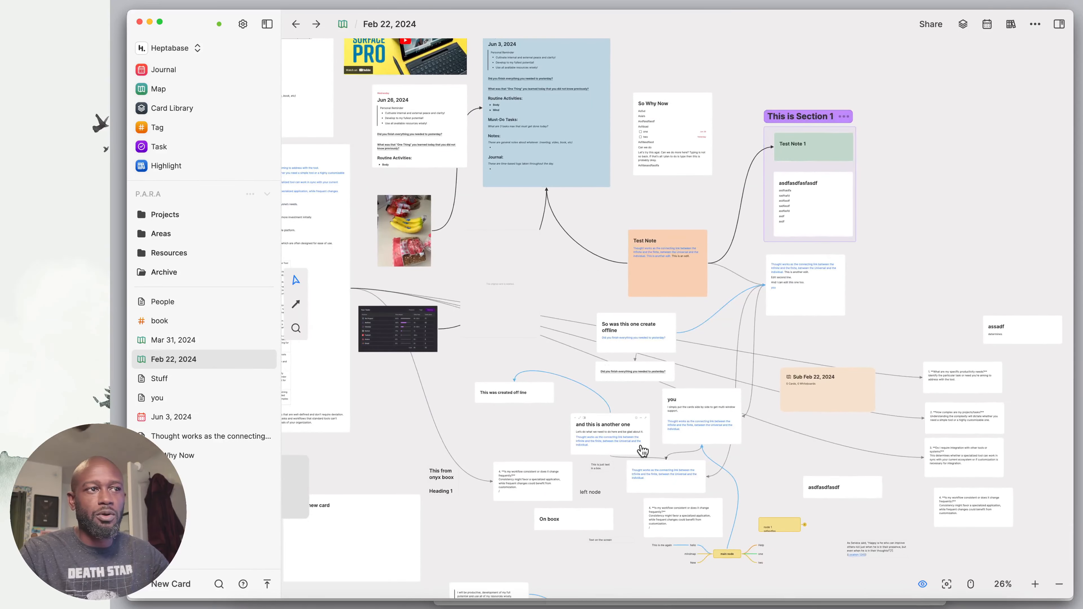
# Return to the Scrintal board and clear the card selection to view all Brainstorm cards undimmed
pyautogui.click(690, 606)
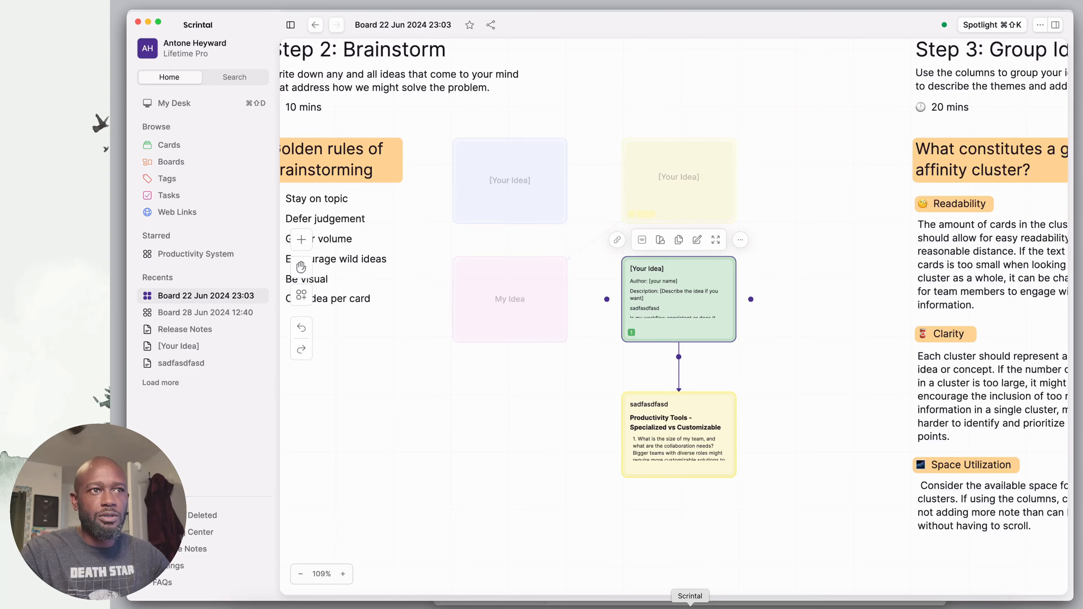
pyautogui.click(777, 379)
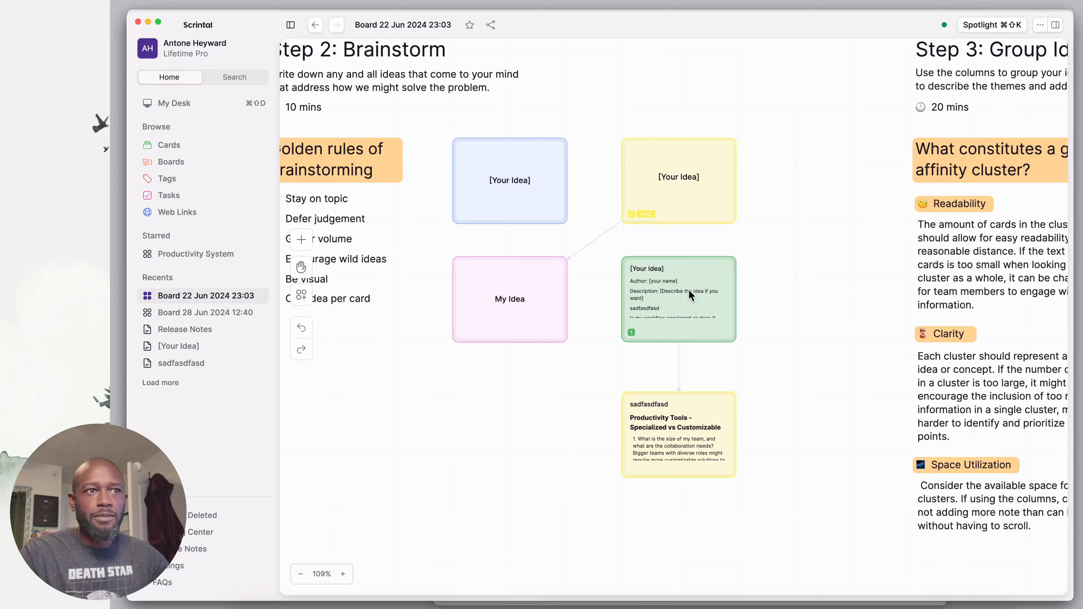
# View the creation and layout options for the empty board area, dismiss them, and select the green [Your Idea] card
pyautogui.rightClick(775, 290)
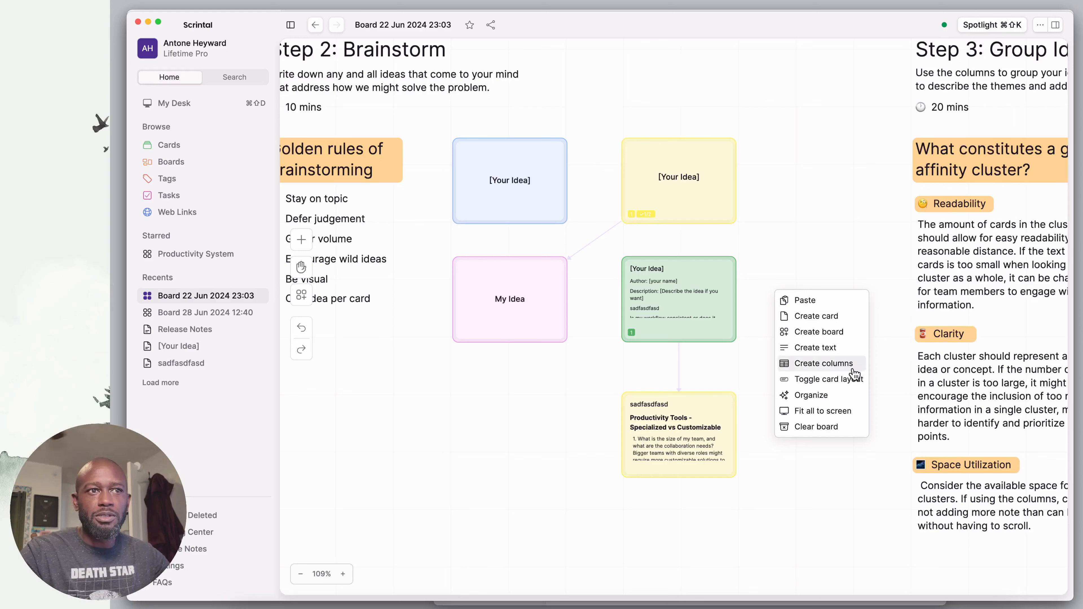
pyautogui.click(800, 468)
pyautogui.click(691, 315)
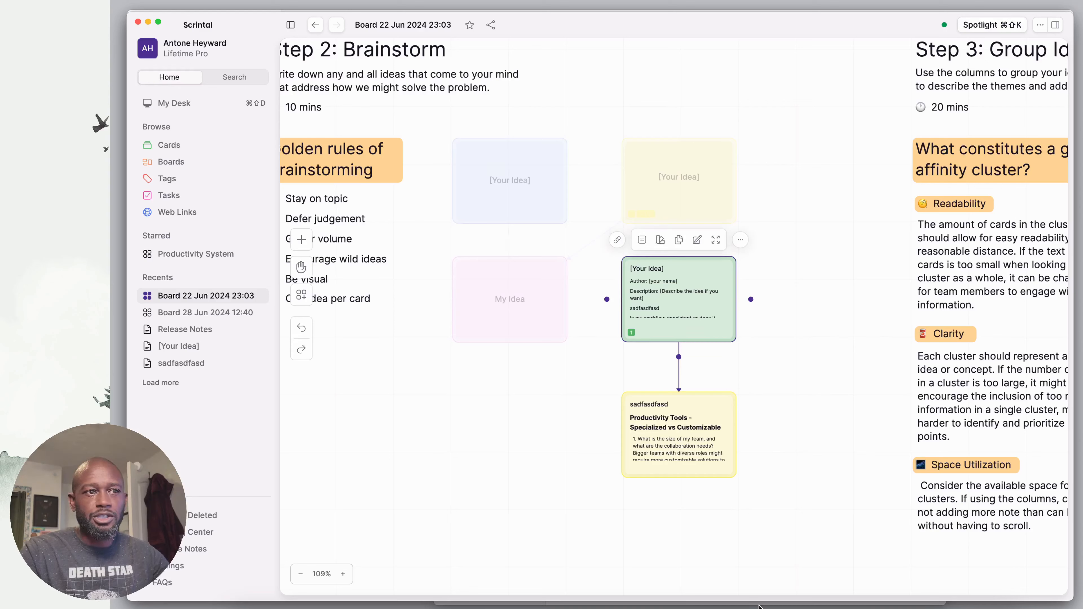
# Switch to Heptabase and resize the blue Jun 3, 2024 card on the Feb 22, 2024 whiteboard, making it slightly narrower and taller
pyautogui.click(666, 606)
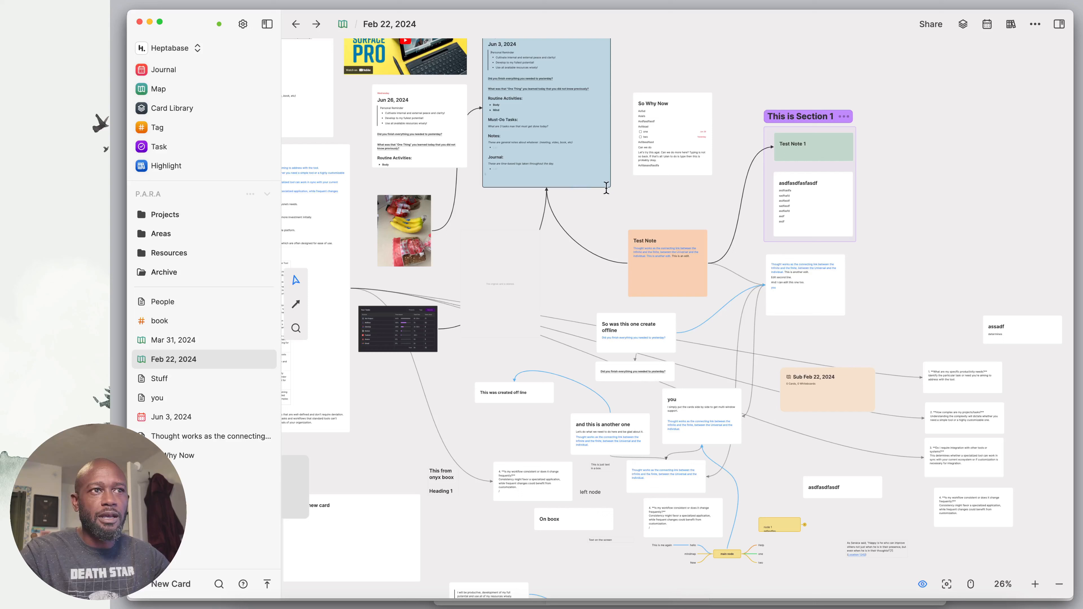
pyautogui.moveTo(609, 187); pyautogui.dragTo(592, 172)
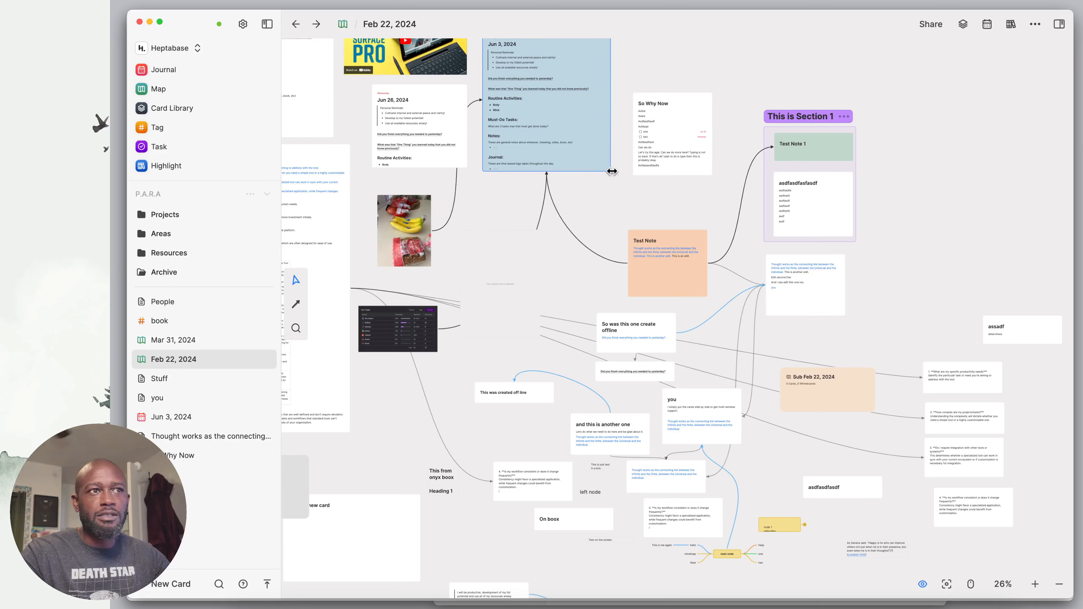
pyautogui.moveTo(610, 172); pyautogui.dragTo(609, 214)
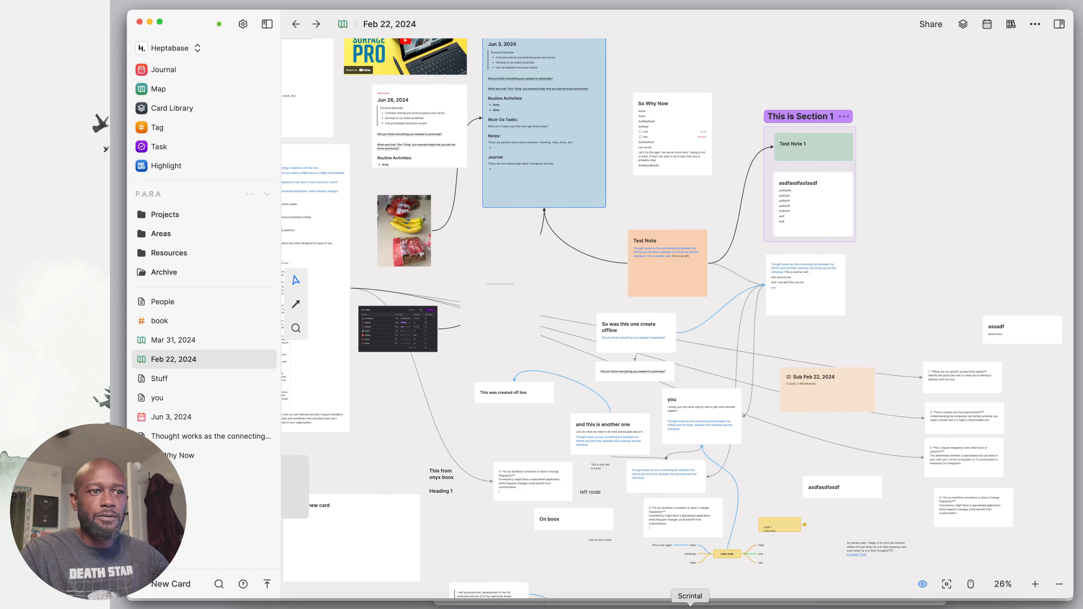
# Switch to Scrintal and cycle the green [Your Idea] card through its title-only and compact layouts back to the content preview
pyautogui.click(689, 605)
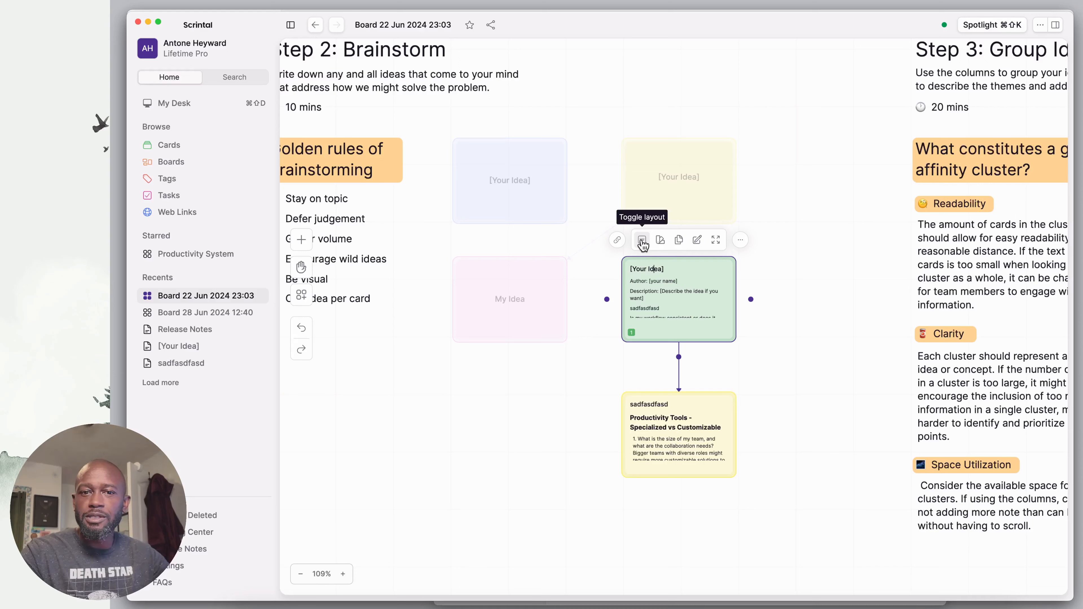
pyautogui.click(643, 242)
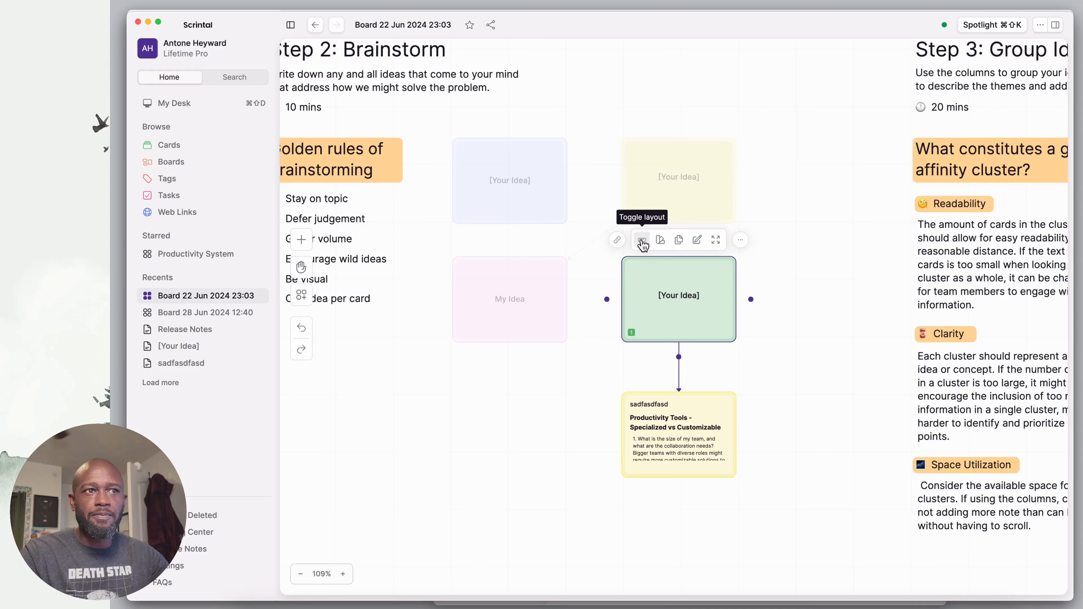
pyautogui.click(642, 241)
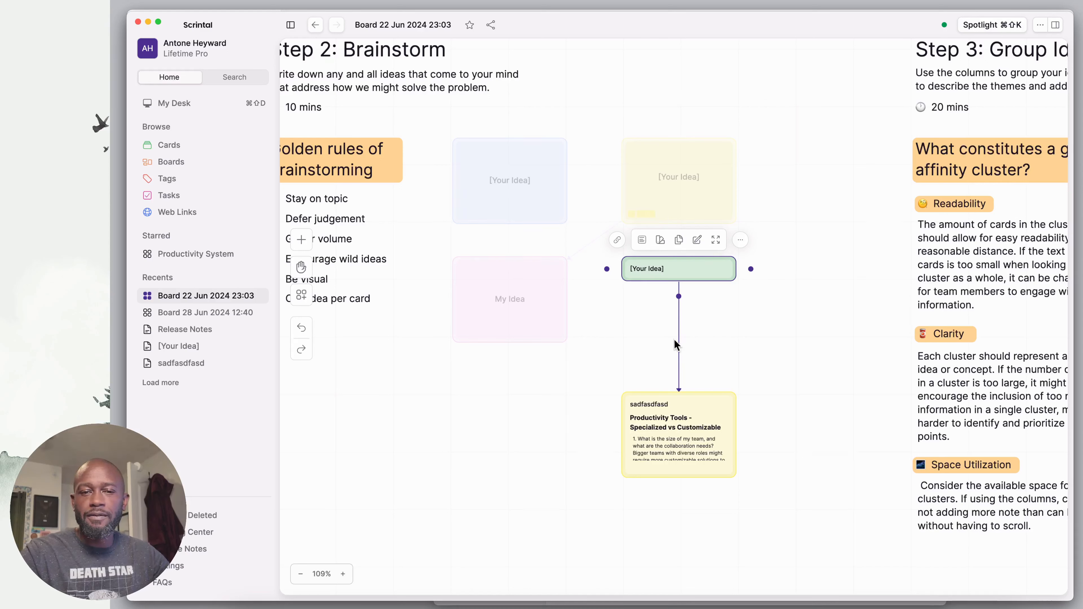
pyautogui.click(643, 240)
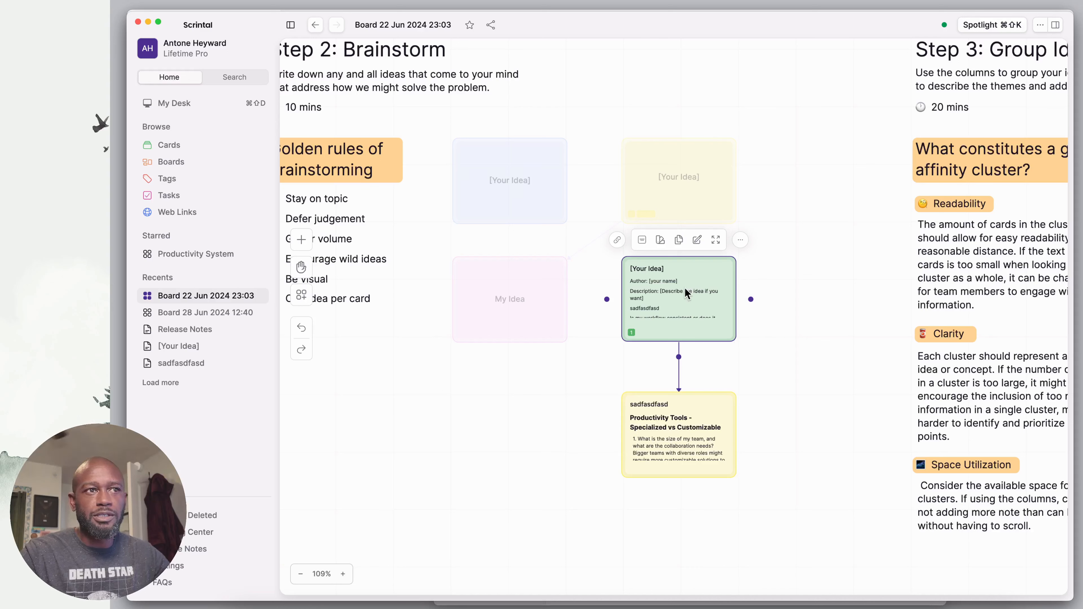
pyautogui.moveTo(677, 283)
pyautogui.mouseDown()
pyautogui.moveTo(690, 299)
pyautogui.moveTo(678, 281)
pyautogui.mouseUp()
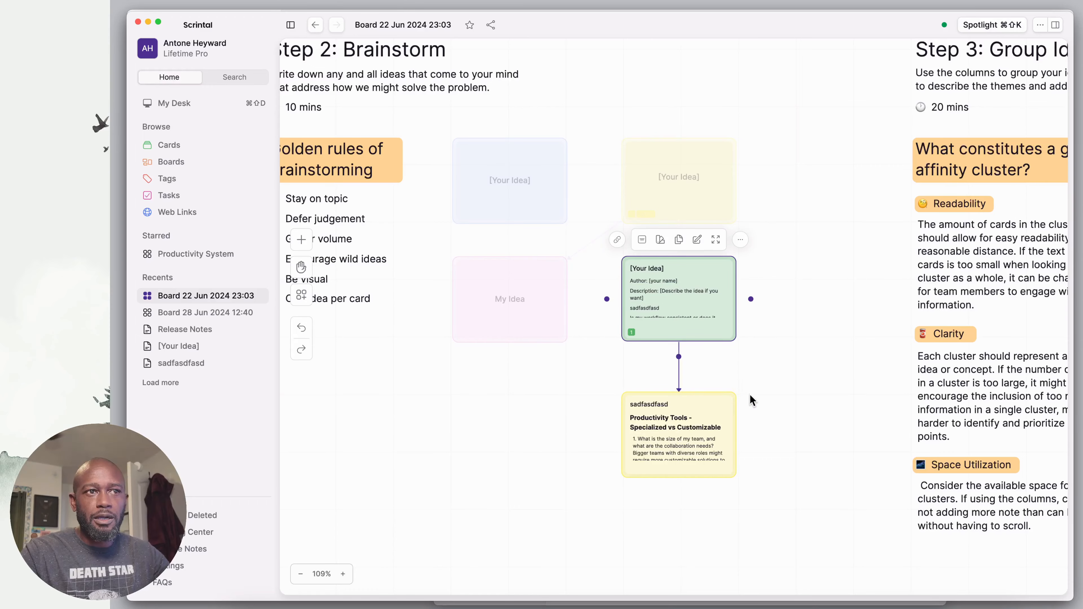
# Open the nested Board 26 Jun 2024 15:05 below the Group Ideas columns, and return to the parent board
pyautogui.rightClick(800, 354)
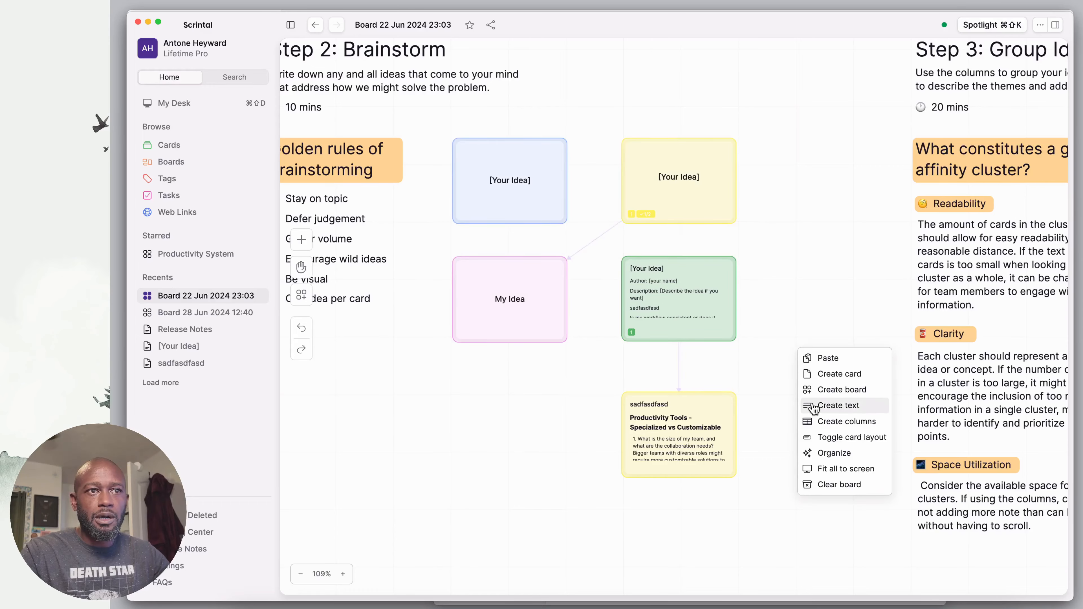
pyautogui.click(787, 478)
pyautogui.hscroll(15, 860, 495)
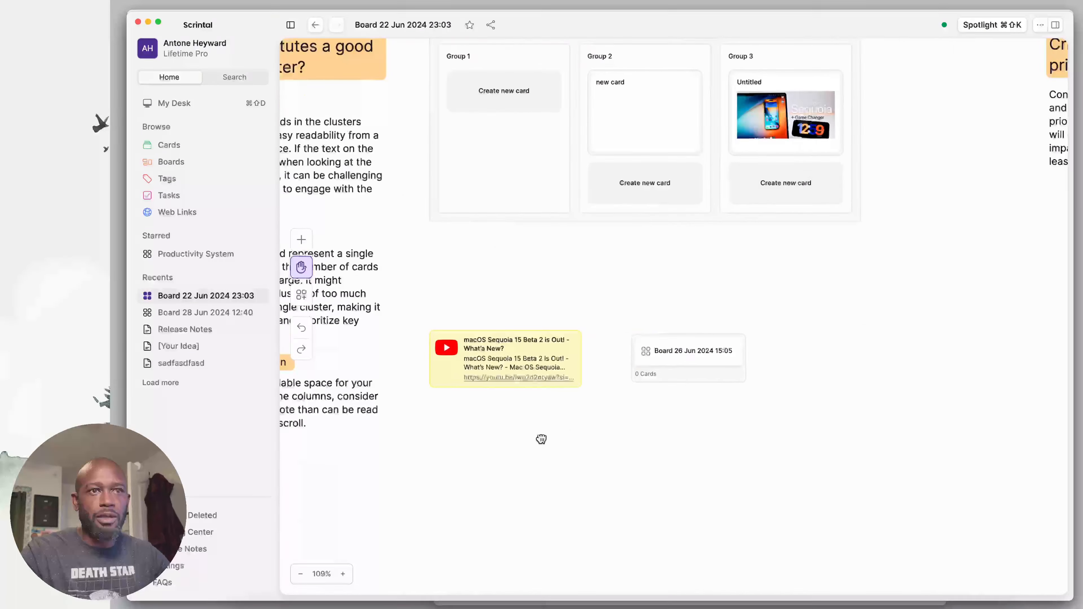
pyautogui.scroll(3, 648, 506)
pyautogui.click(789, 450)
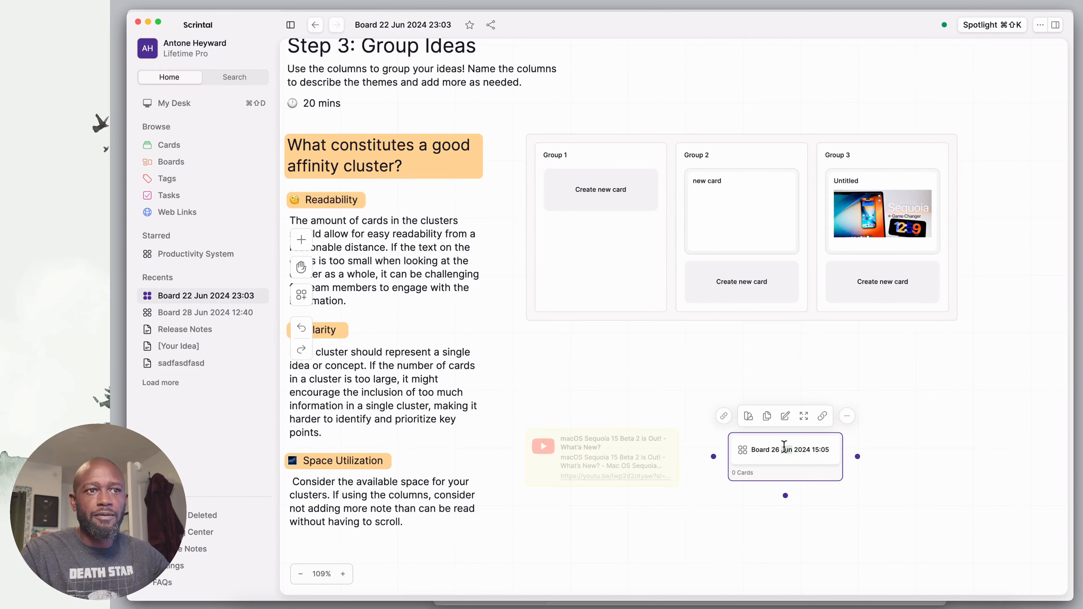
pyautogui.doubleClick(787, 449)
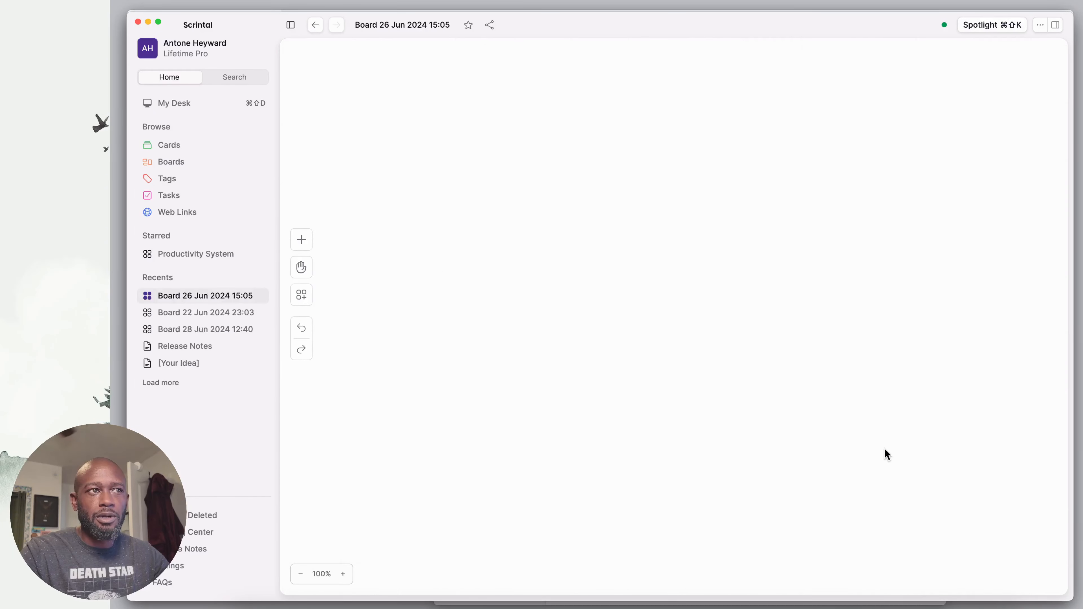
pyautogui.click(315, 29)
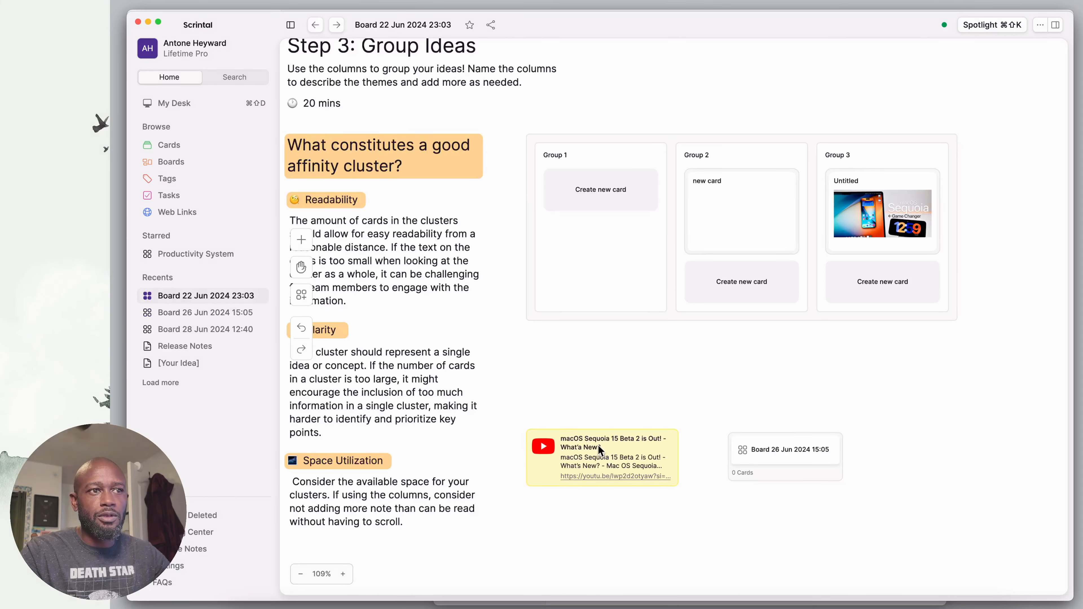
# Try the Small size on the yellow macOS Sequoia YouTube link card and restore it to Medium
pyautogui.click(643, 483)
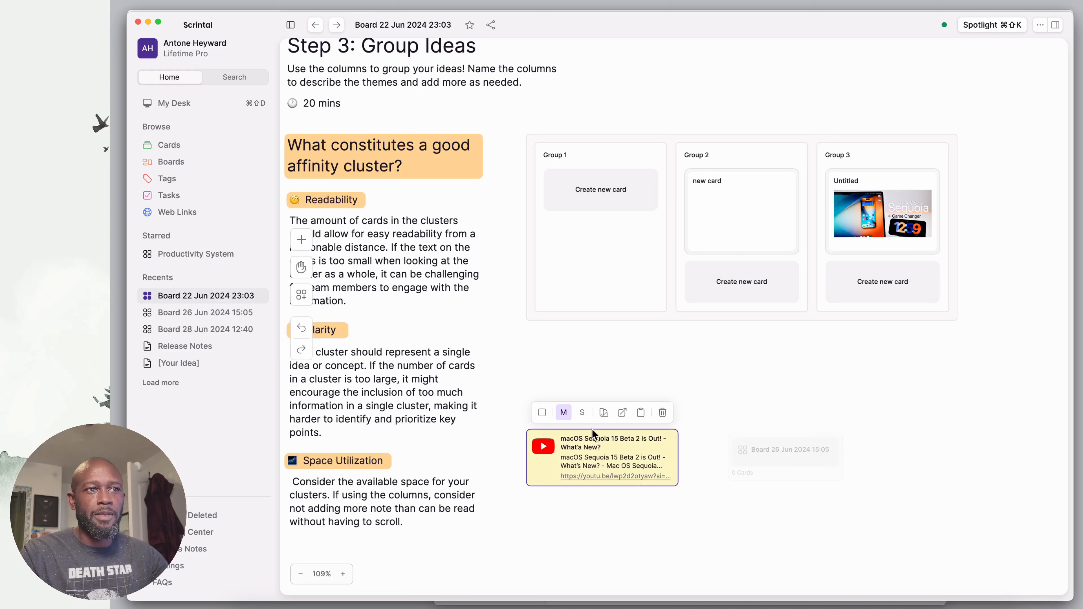
pyautogui.click(583, 412)
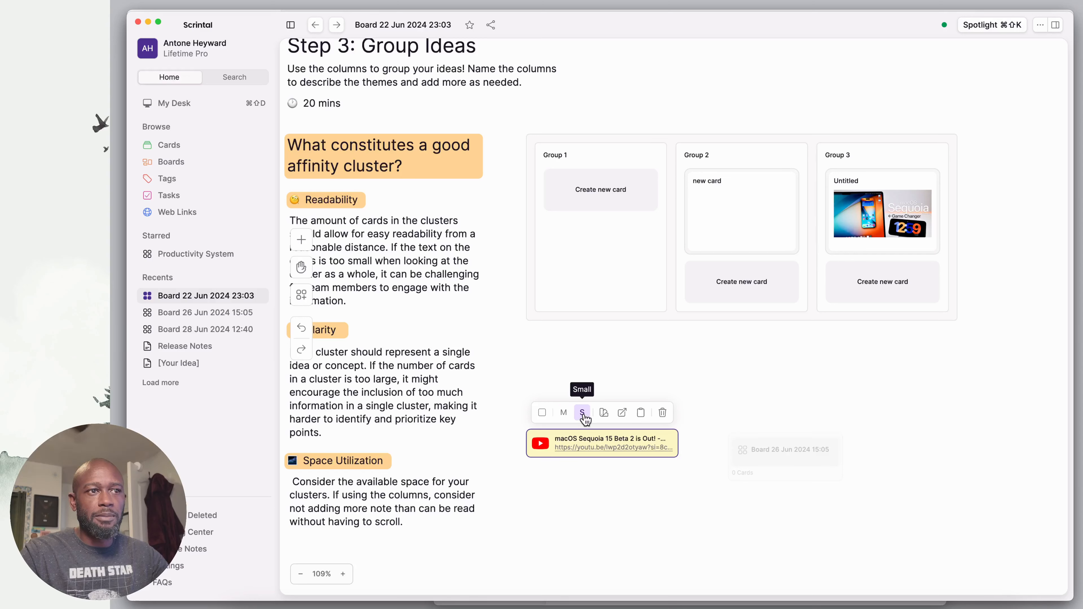
pyautogui.click(564, 412)
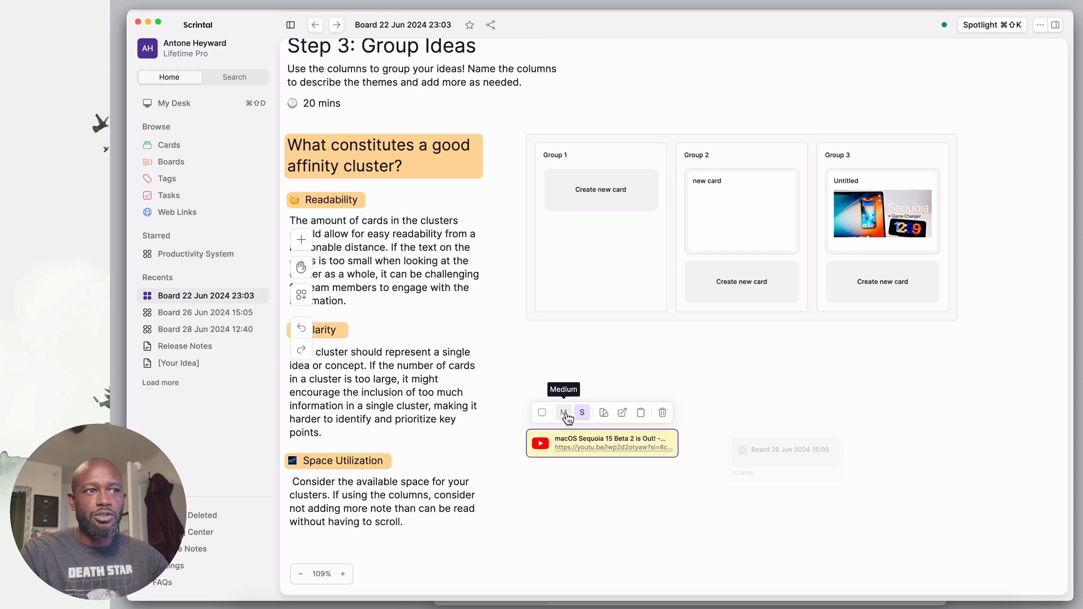
pyautogui.click(566, 418)
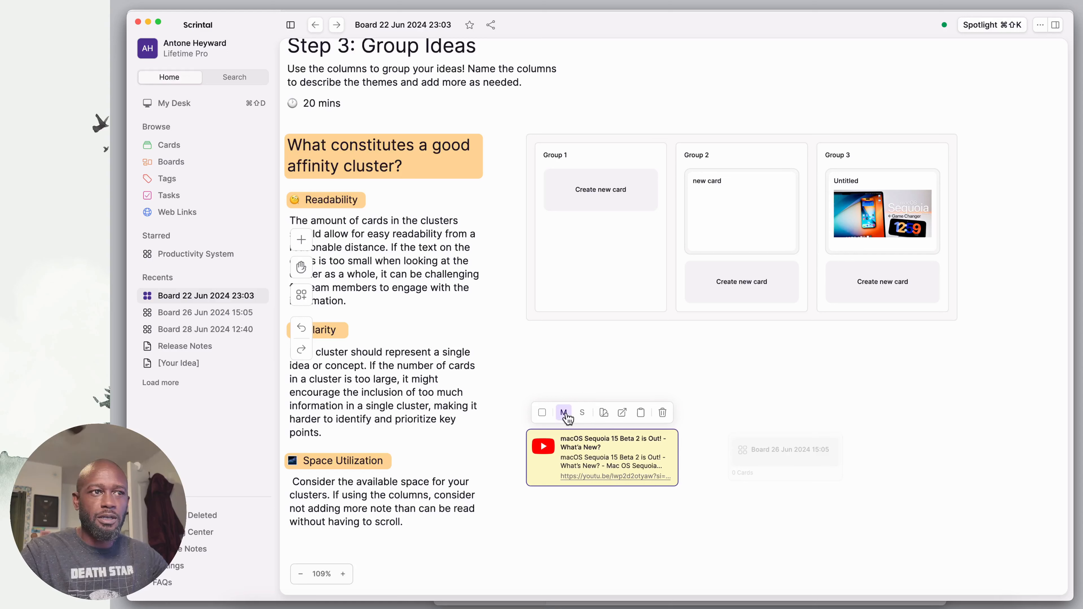
pyautogui.click(587, 416)
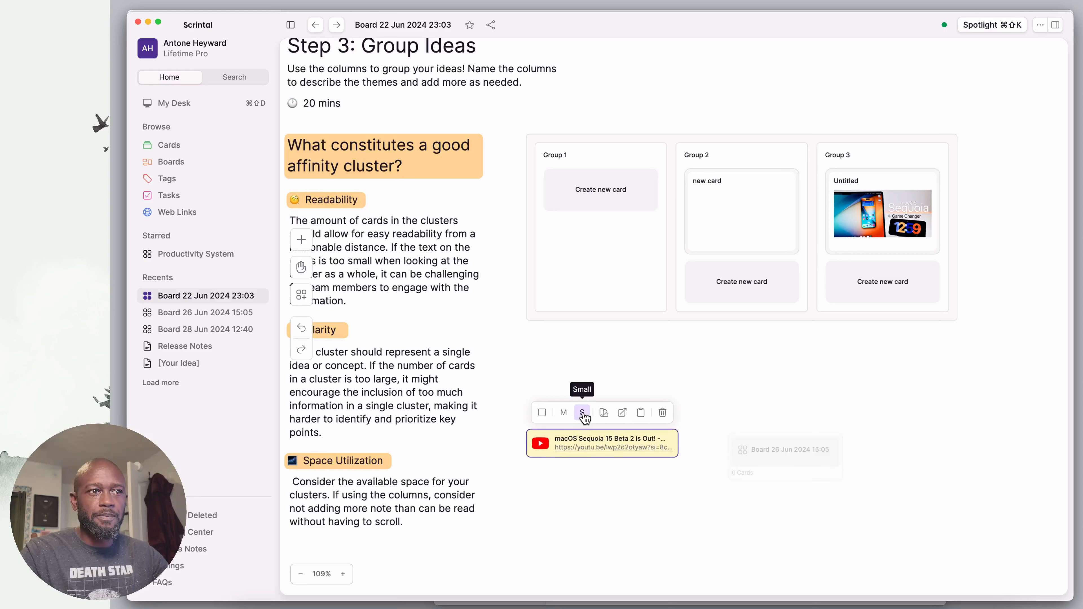
pyautogui.click(566, 416)
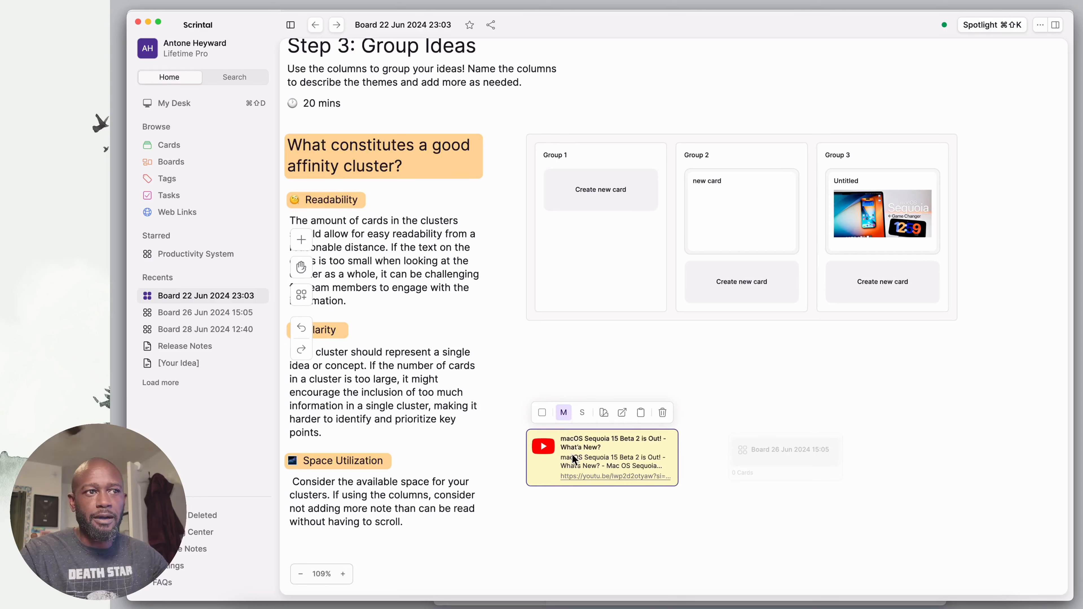
# Toggle the YouTube link card between its tall and wide layouts, leaving it in the wide one
pyautogui.click(542, 412)
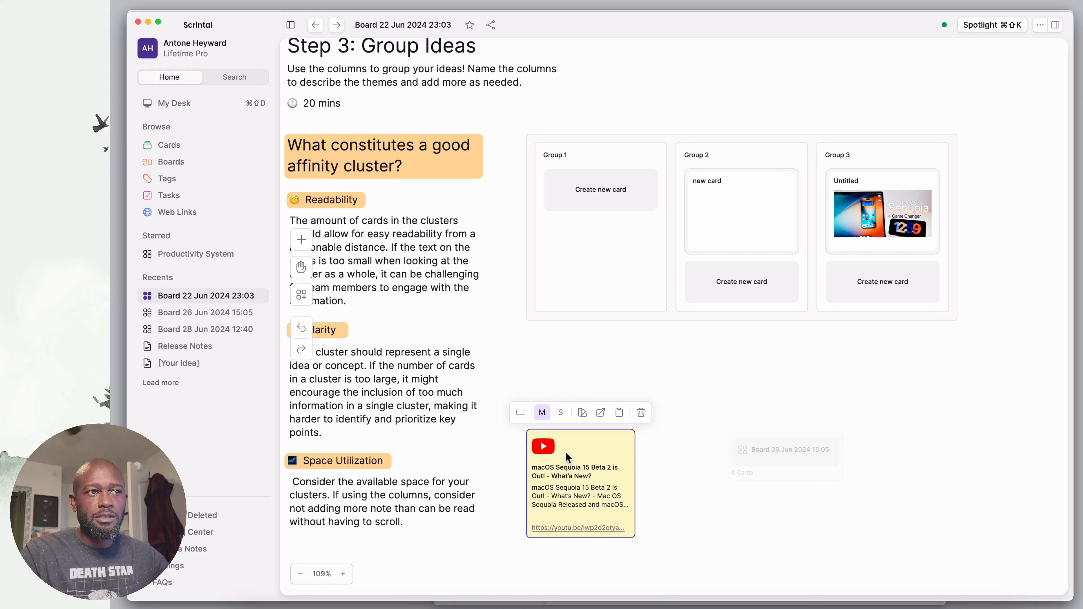
pyautogui.click(526, 416)
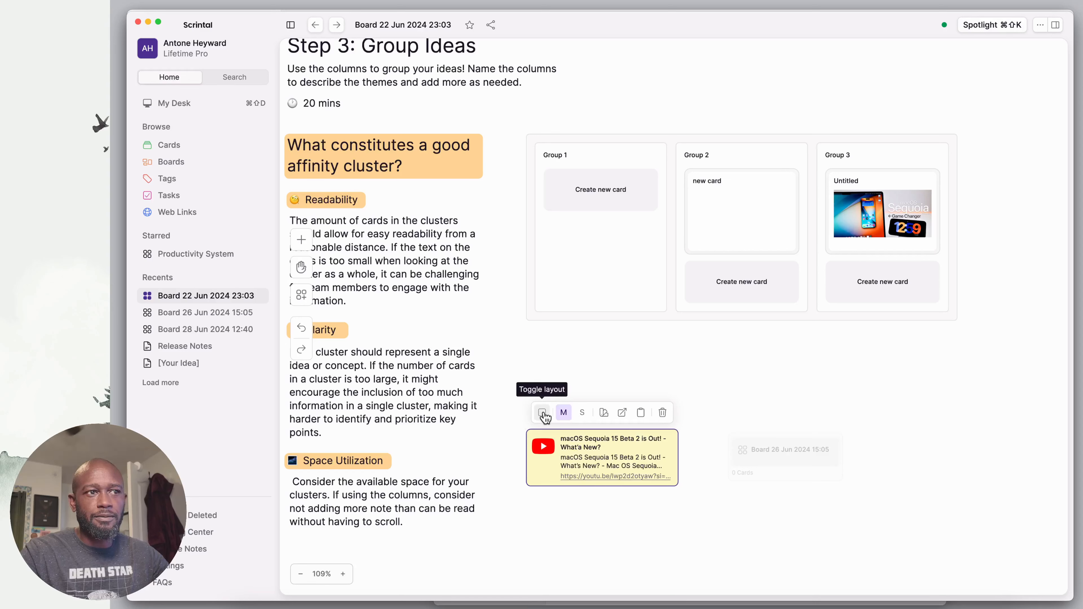
pyautogui.click(546, 416)
pyautogui.click(524, 415)
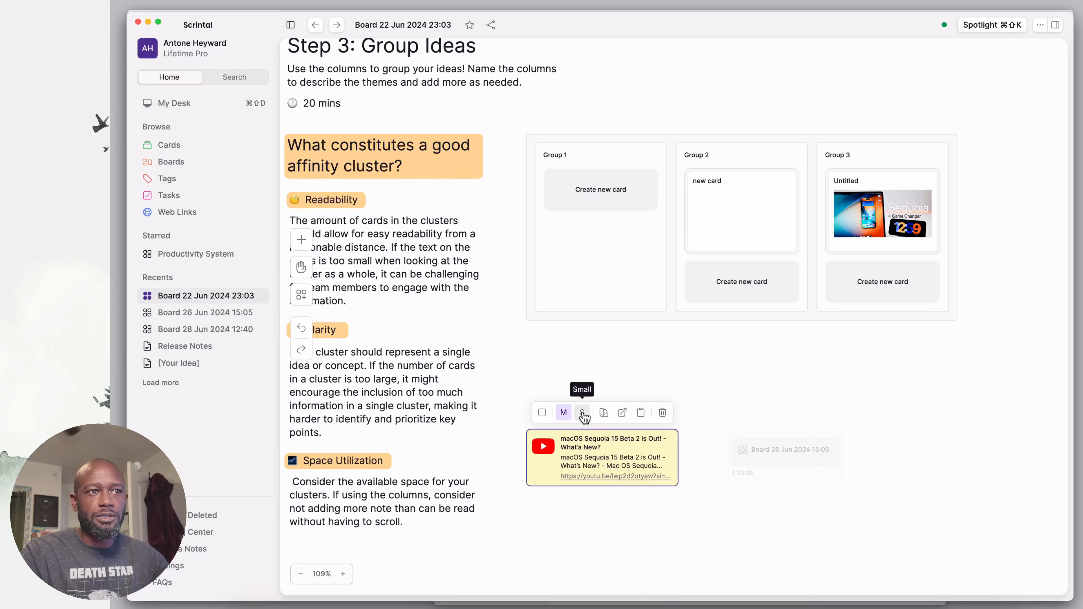
# Compare the YouTube link card's Small and Medium sizes again, and view its color choices before deselecting it
pyautogui.click(582, 414)
pyautogui.click(564, 413)
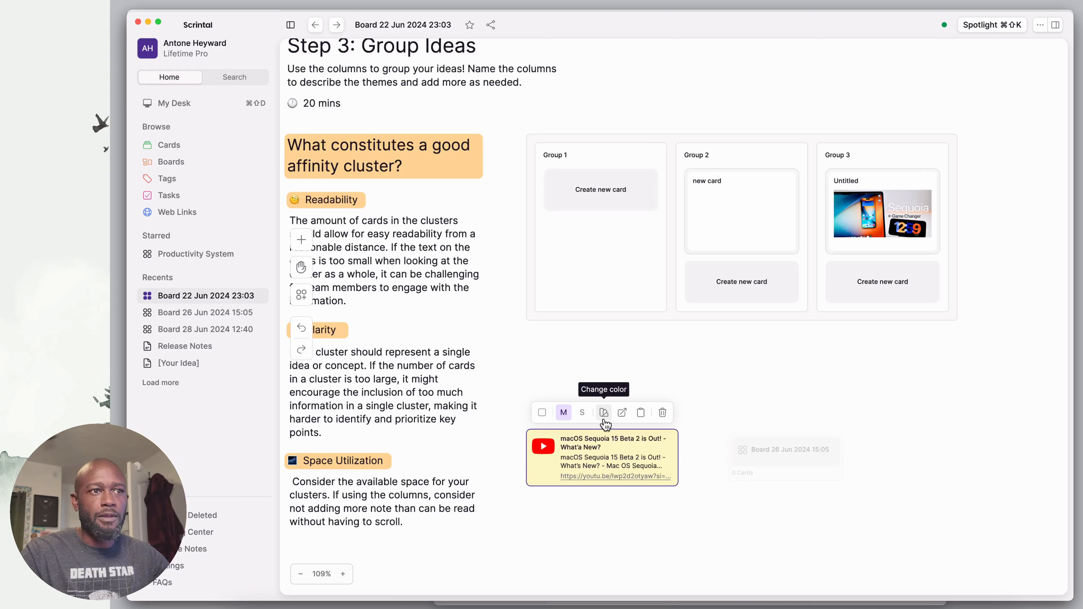
pyautogui.click(603, 412)
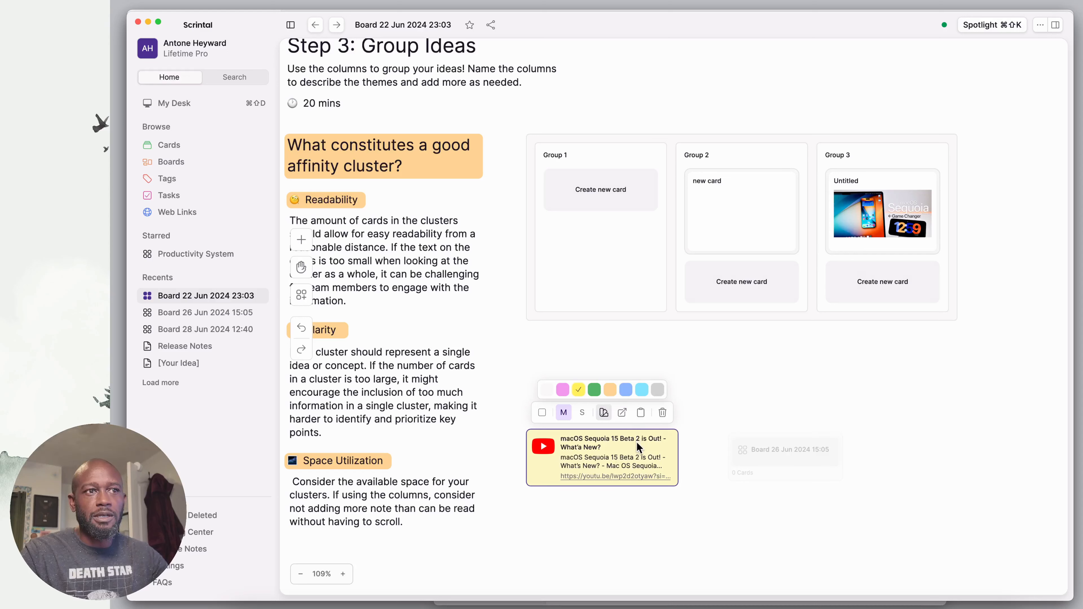
pyautogui.click(710, 430)
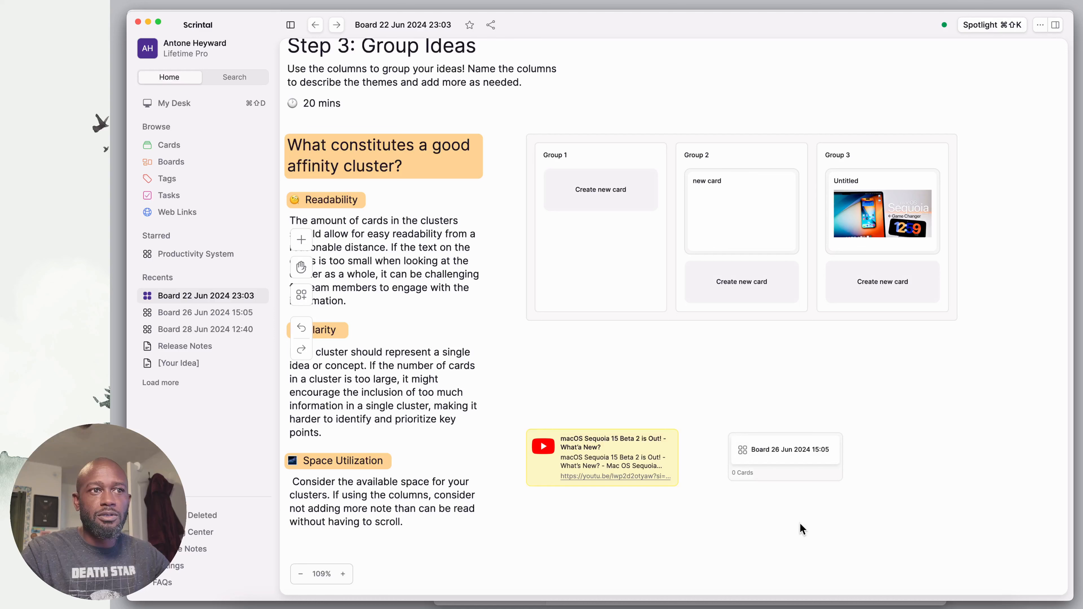
# Switch to Heptabase and change the orange Test Note card's color to blue
pyautogui.click(670, 608)
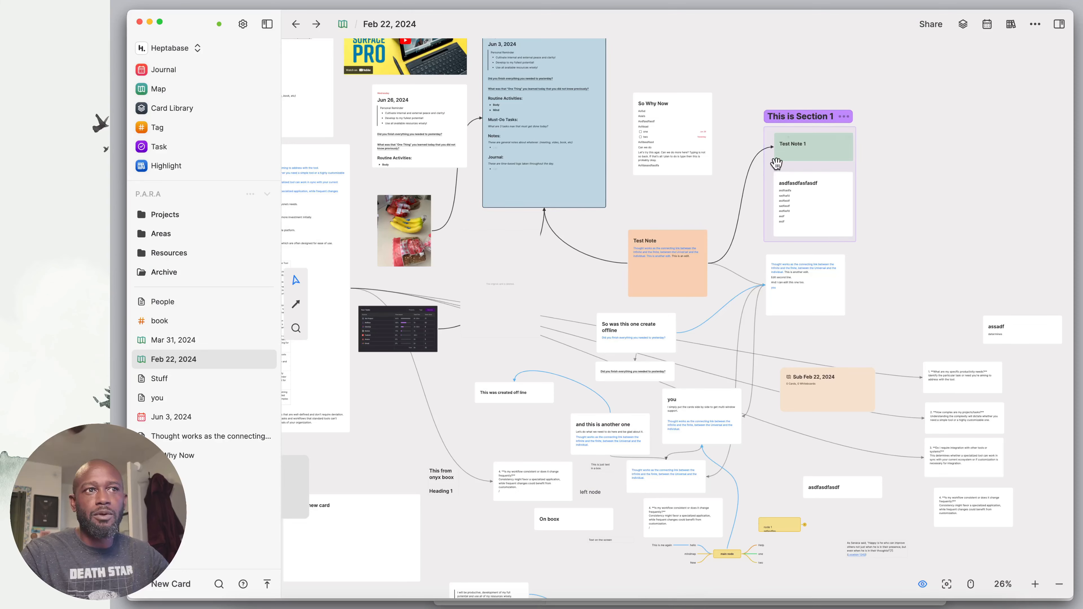
pyautogui.rightClick(678, 247)
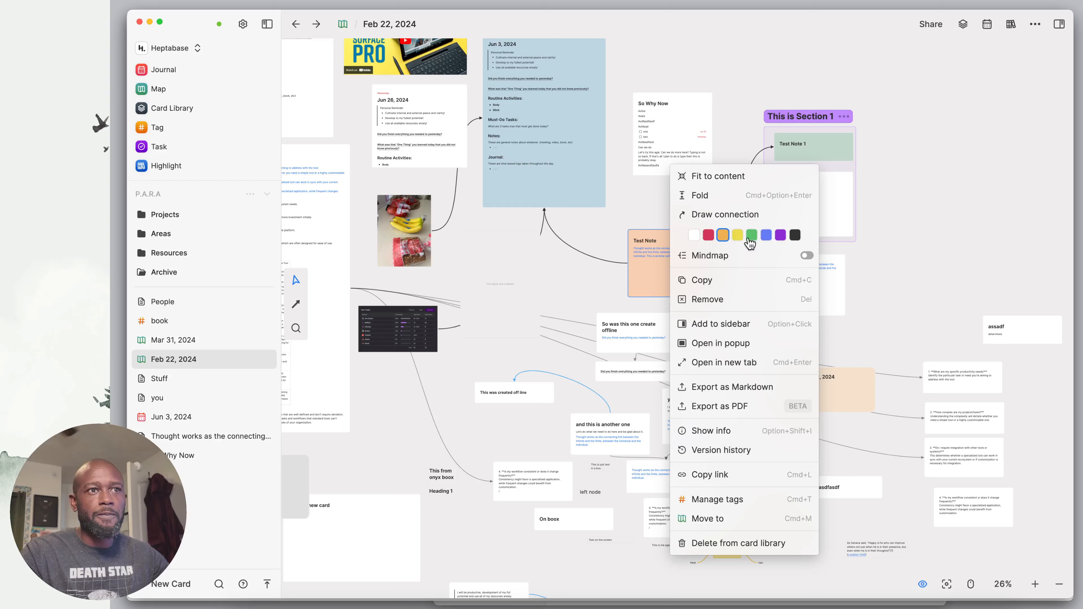
pyautogui.click(765, 239)
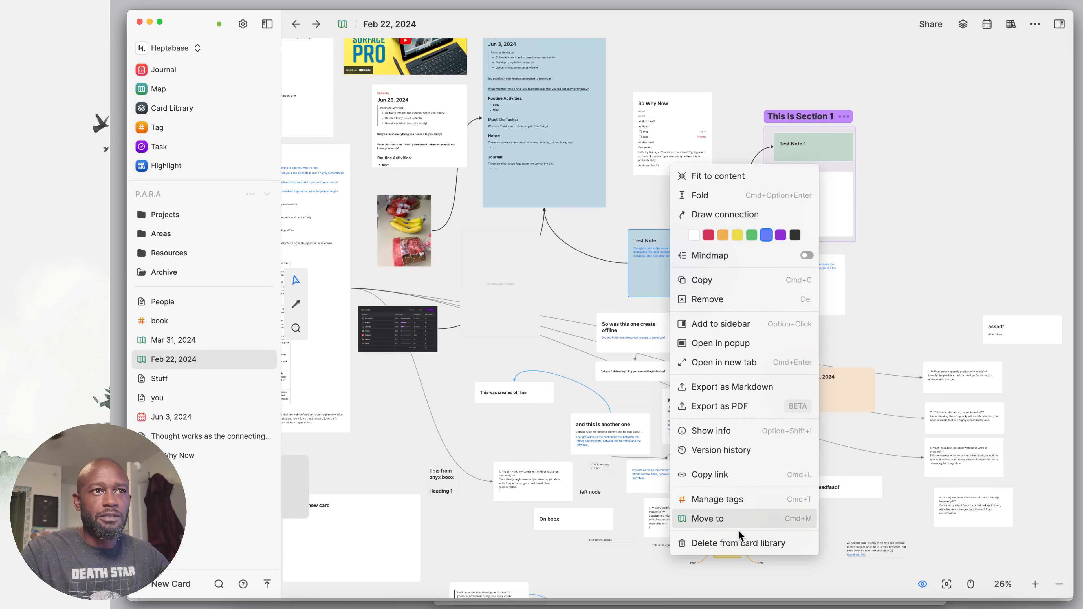
pyautogui.press('Escape')
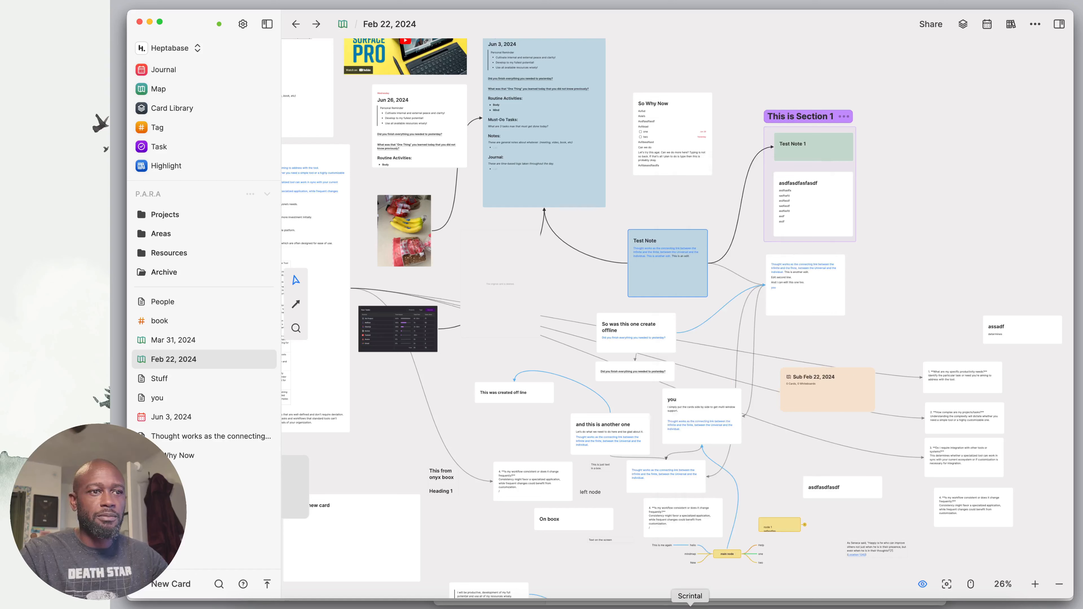
# Switch to Scrintal and move the Untitled image card from the Group 3 column to the Group 1 column
pyautogui.click(690, 605)
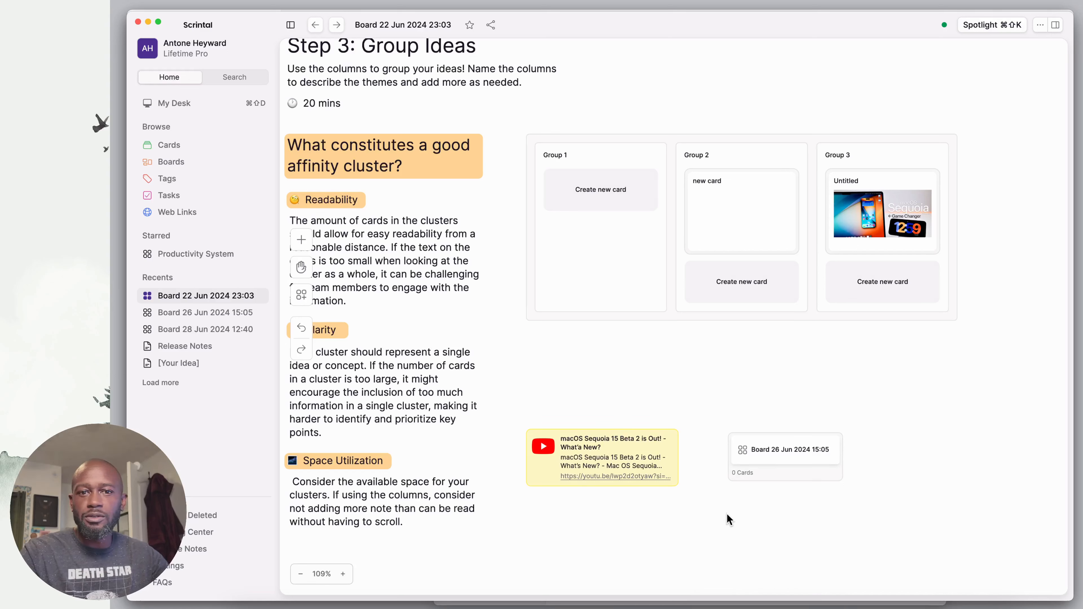
pyautogui.click(635, 316)
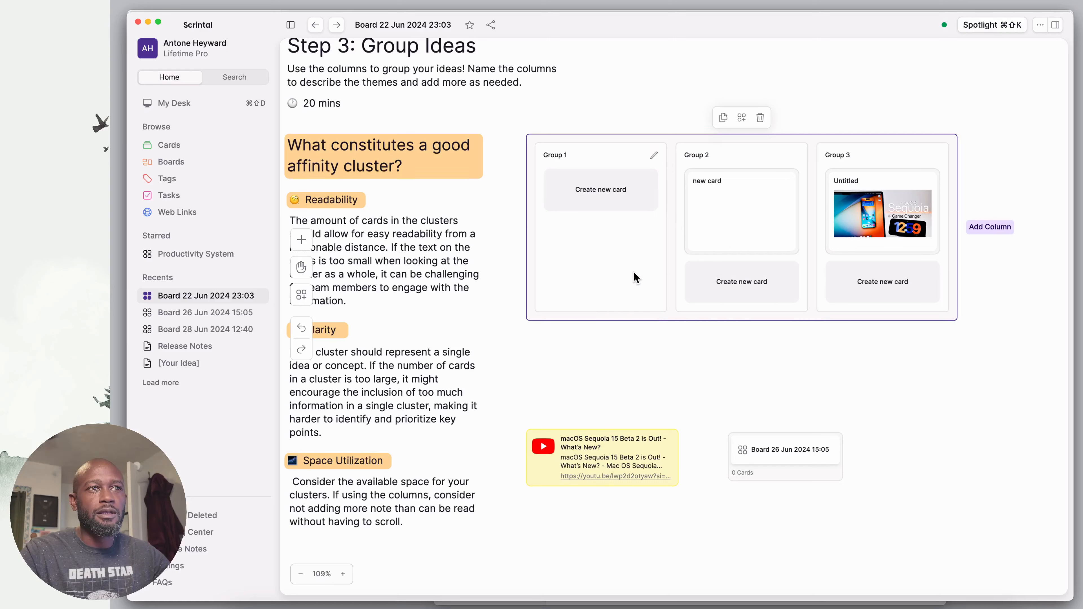
pyautogui.moveTo(857, 216); pyautogui.dragTo(657, 238)
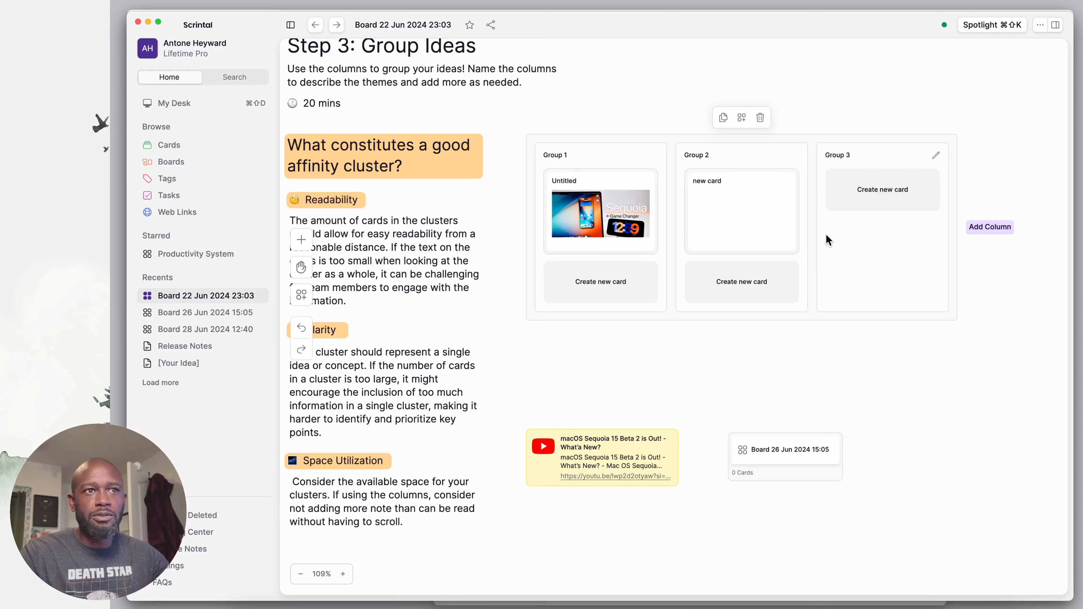
pyautogui.moveTo(614, 216); pyautogui.dragTo(724, 220)
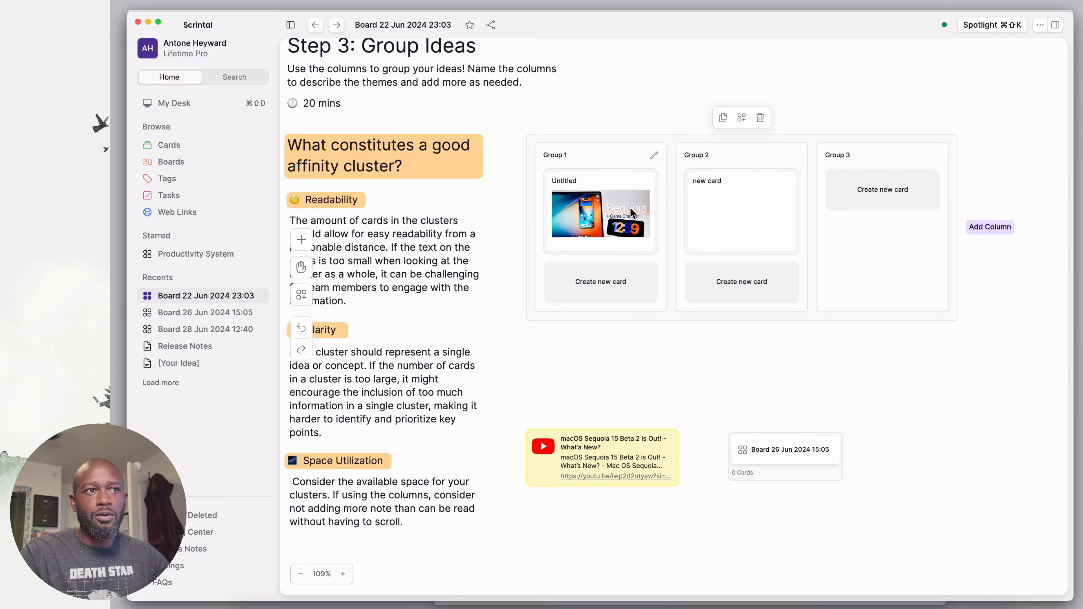
# Move the Untitled image card from the Group 1 column to the Group 3 column
pyautogui.moveTo(631, 210); pyautogui.dragTo(882, 228)
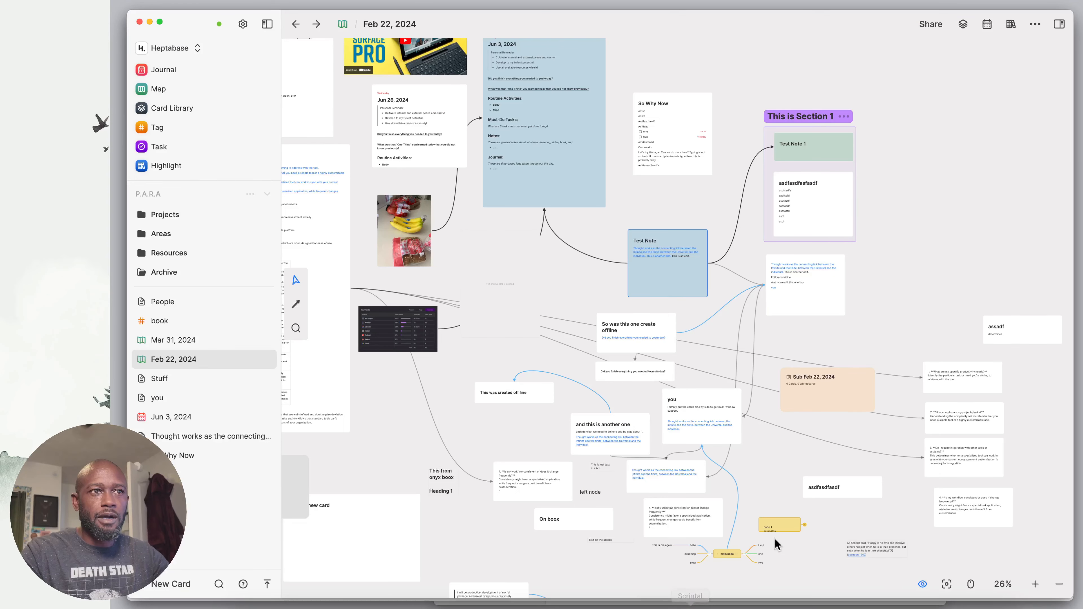
# Switch to Heptabase and view the block types that the budget question text in the Stuff card can turn into
pyautogui.hscroll(-5, 575, 299)
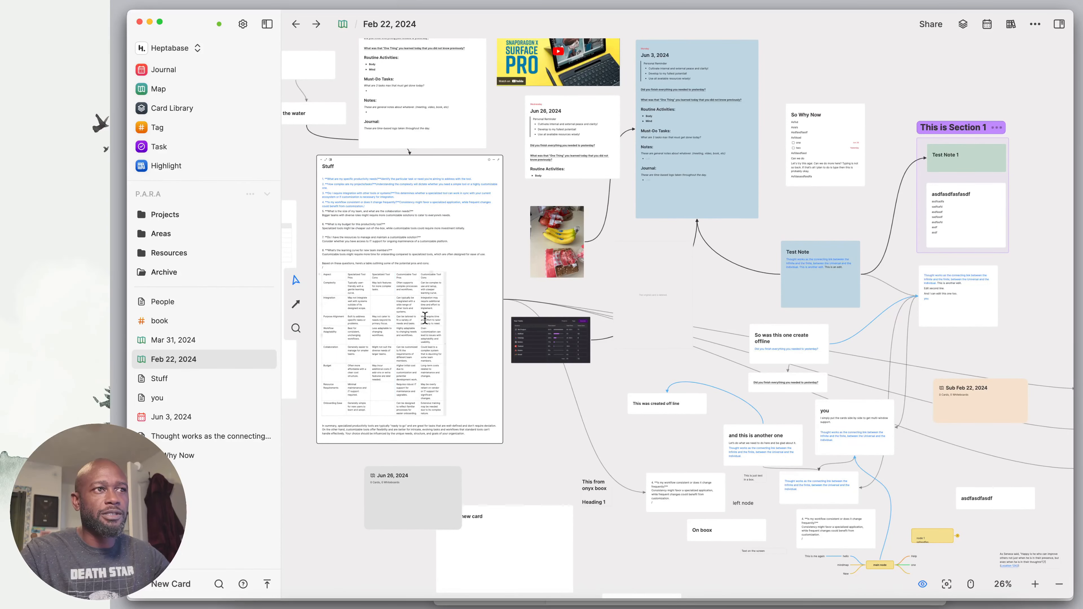
pyautogui.doubleClick(396, 211)
pyautogui.click(459, 162)
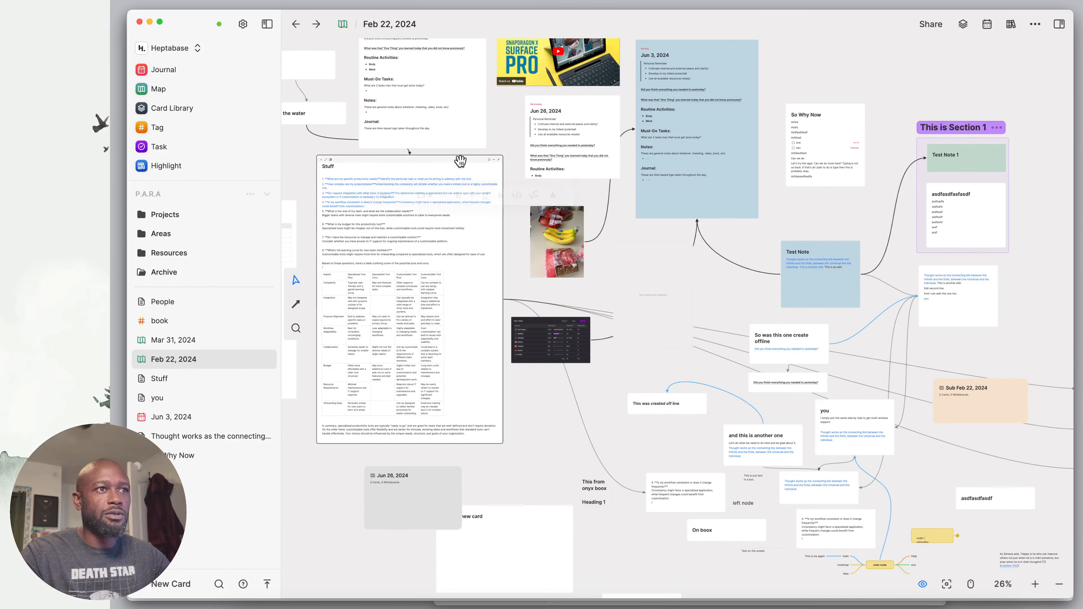
pyautogui.scroll(5, 381, 192)
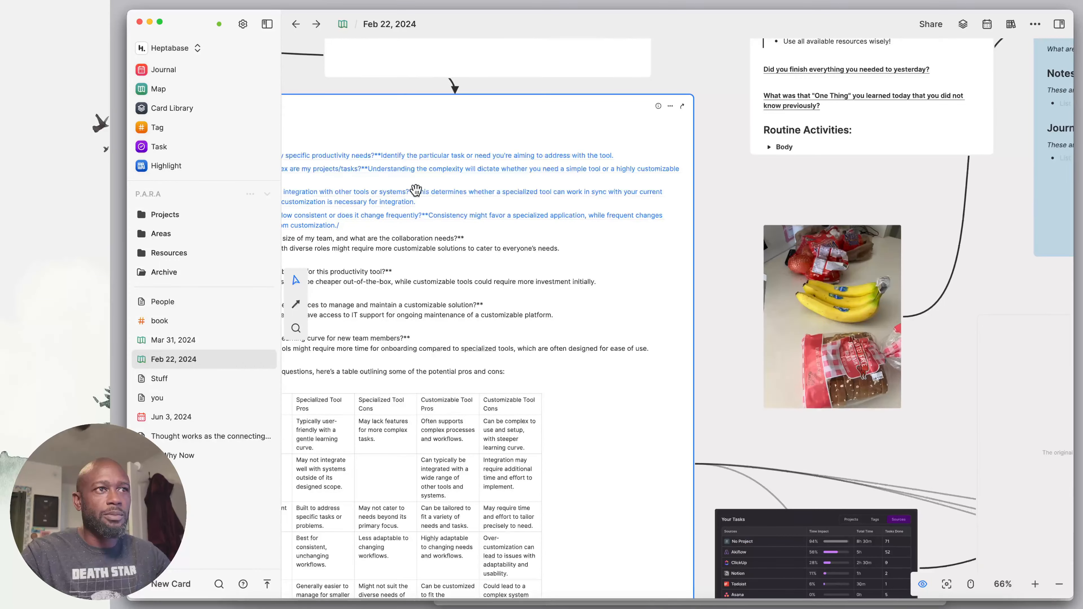
pyautogui.moveTo(711, 268); pyautogui.dragTo(787, 242)
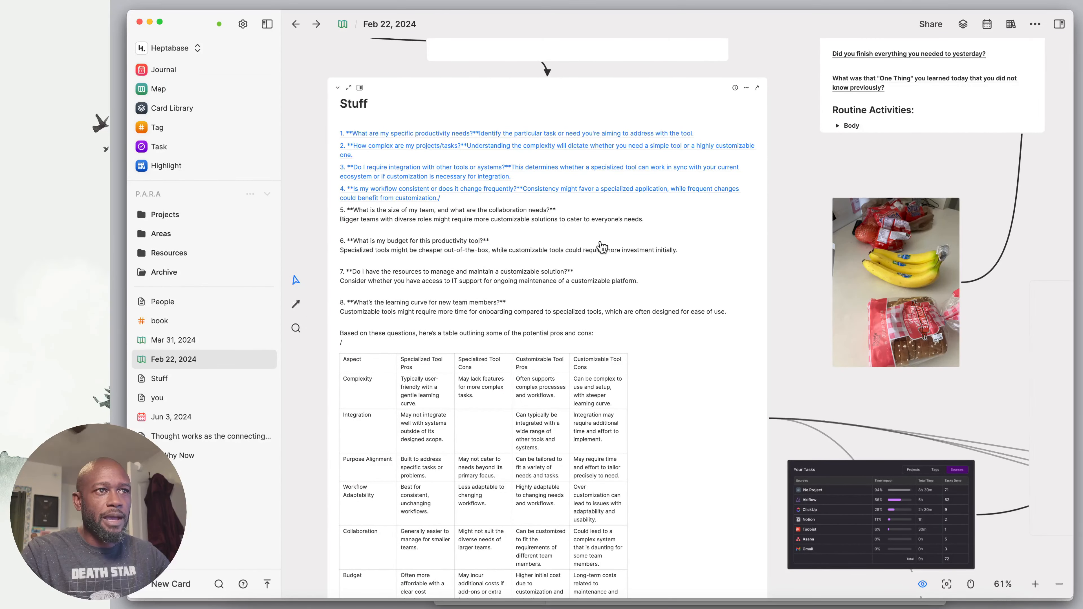
pyautogui.click(560, 247)
pyautogui.moveTo(503, 249); pyautogui.dragTo(347, 241)
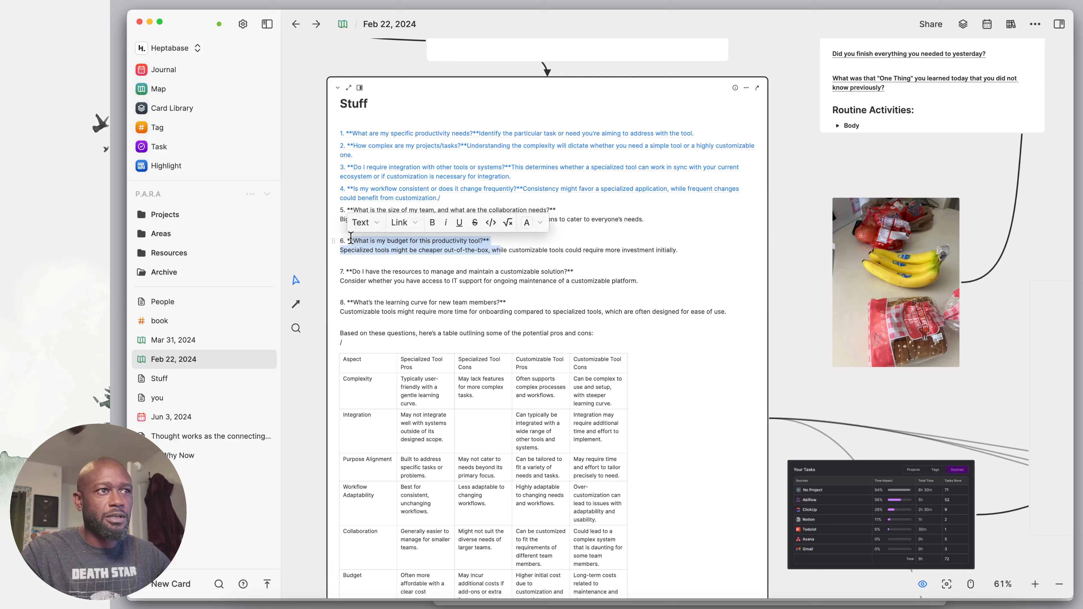
pyautogui.click(365, 223)
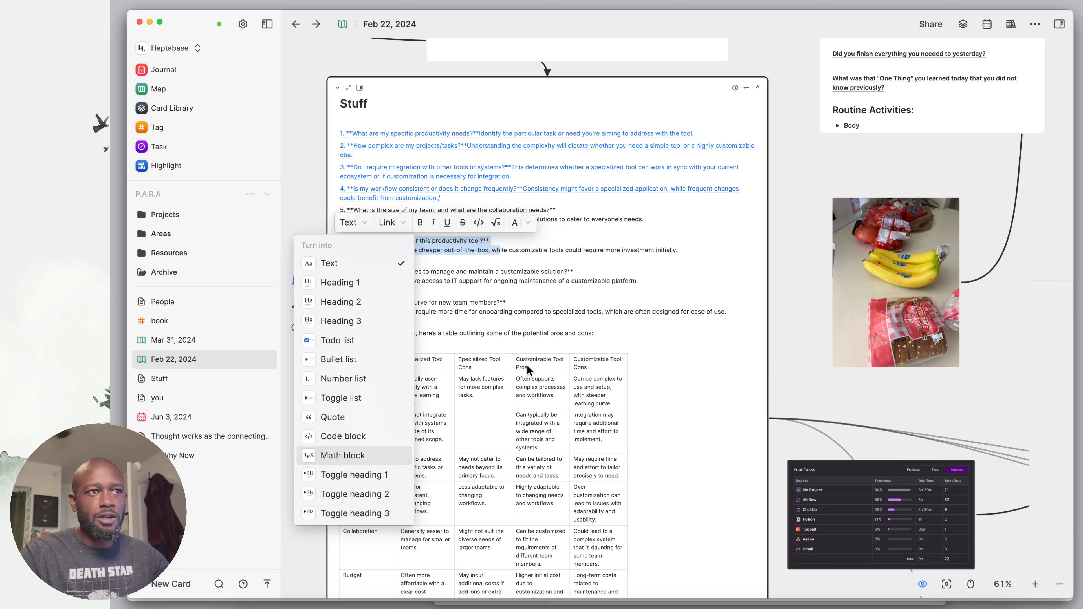
pyautogui.press('Escape')
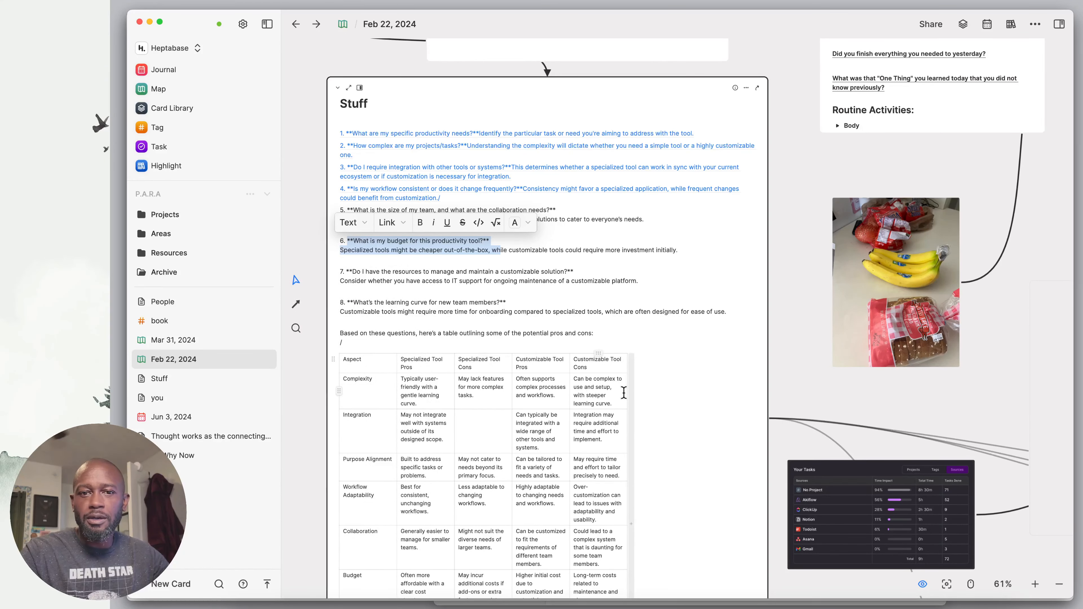
# Delete the stray slash above the pros and cons table in the Stuff card, leaving the cursor on that blank line
pyautogui.click(368, 341)
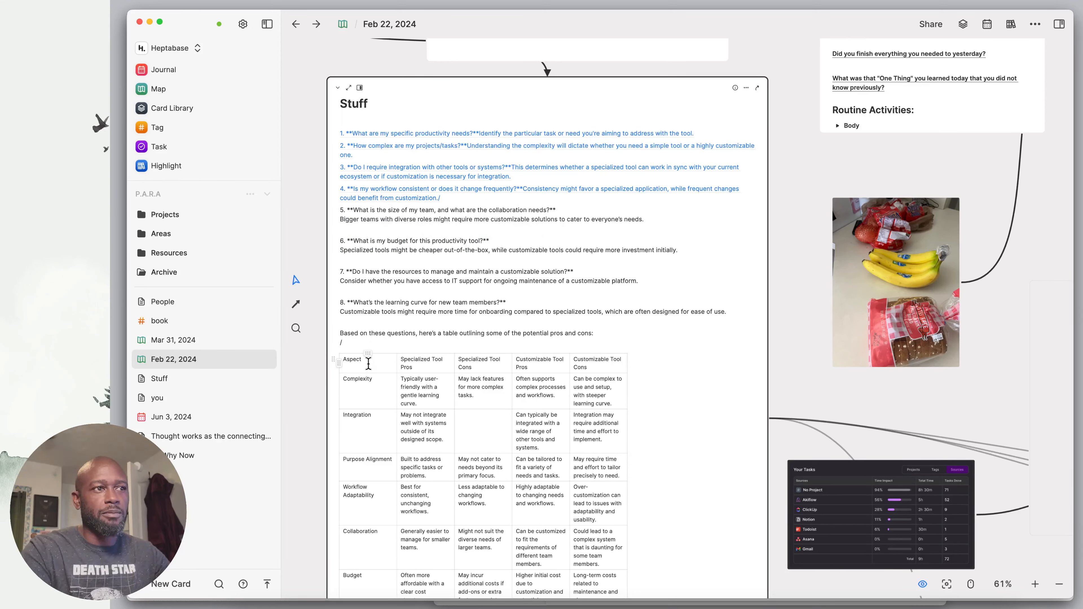
pyautogui.press('BackSpace')
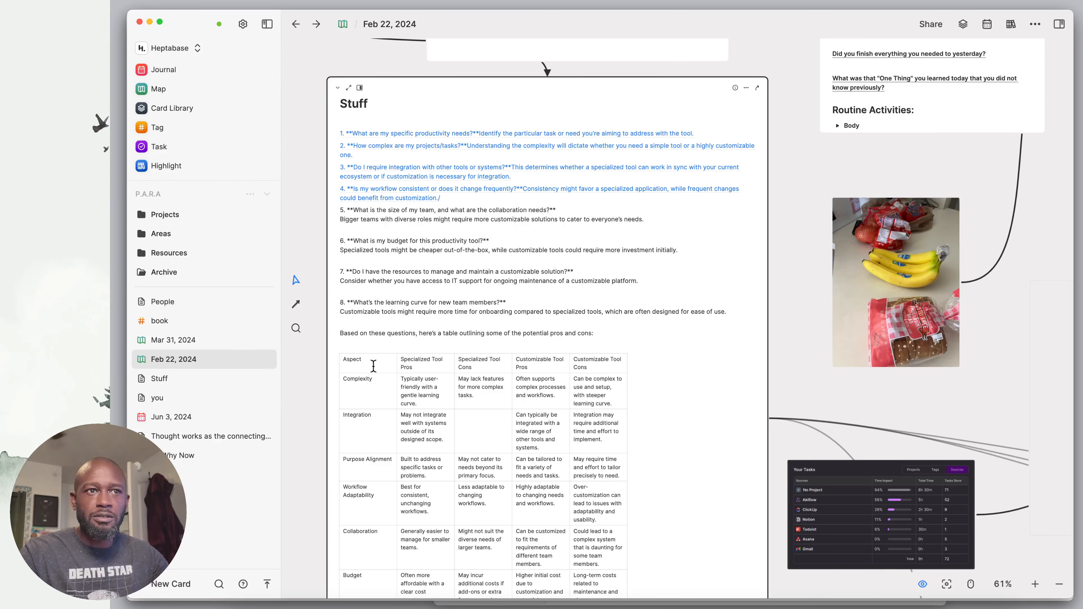
pyautogui.click(892, 307)
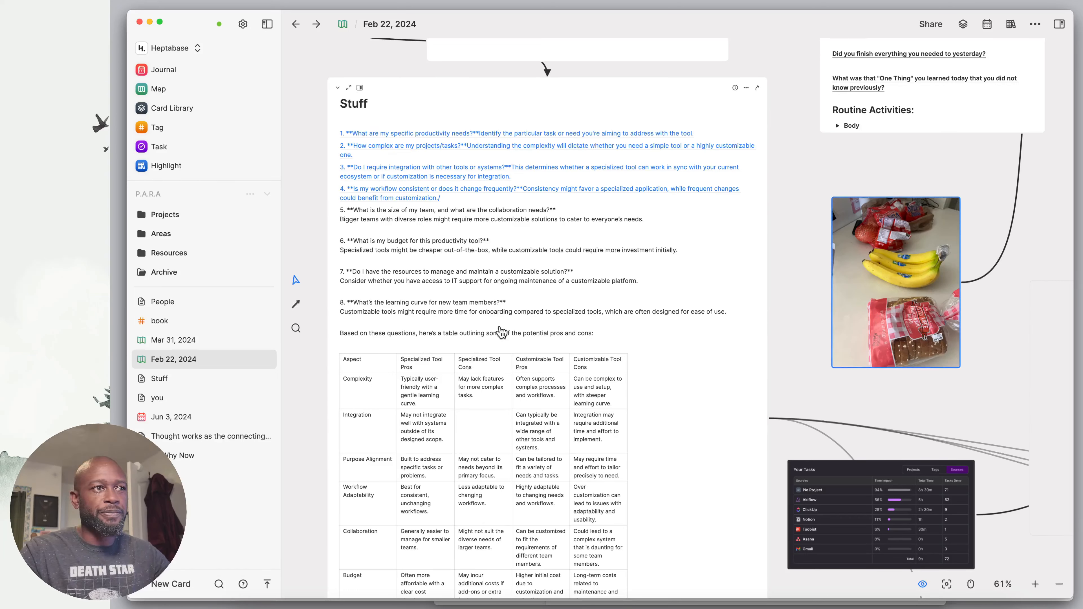
pyautogui.click(362, 332)
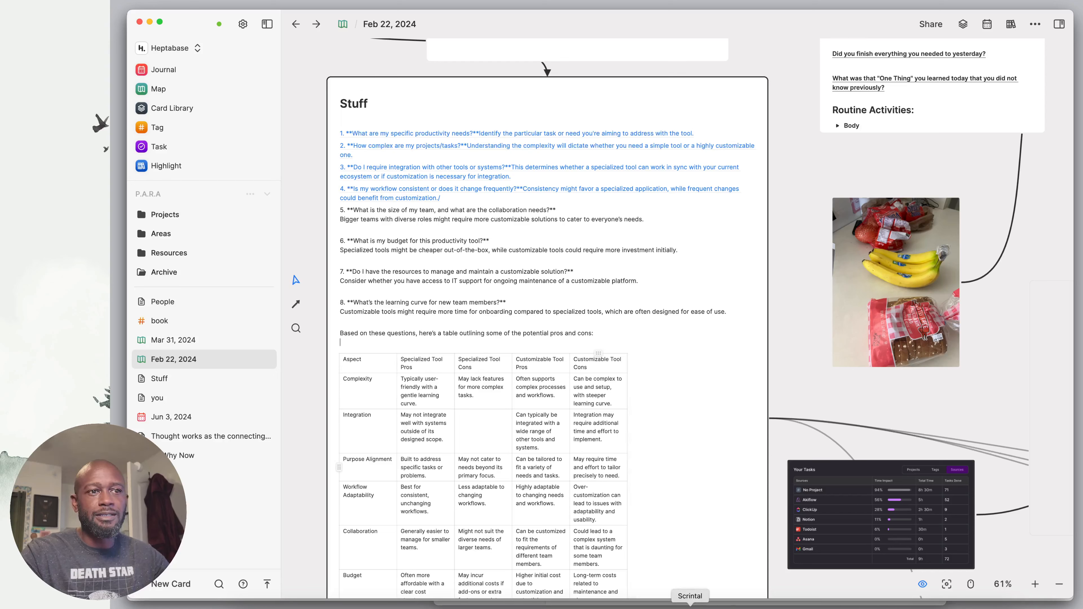
# Switch to Scrintal, open the yellow sadfasdfasd card in a floating window and enlarge it
pyautogui.click(690, 605)
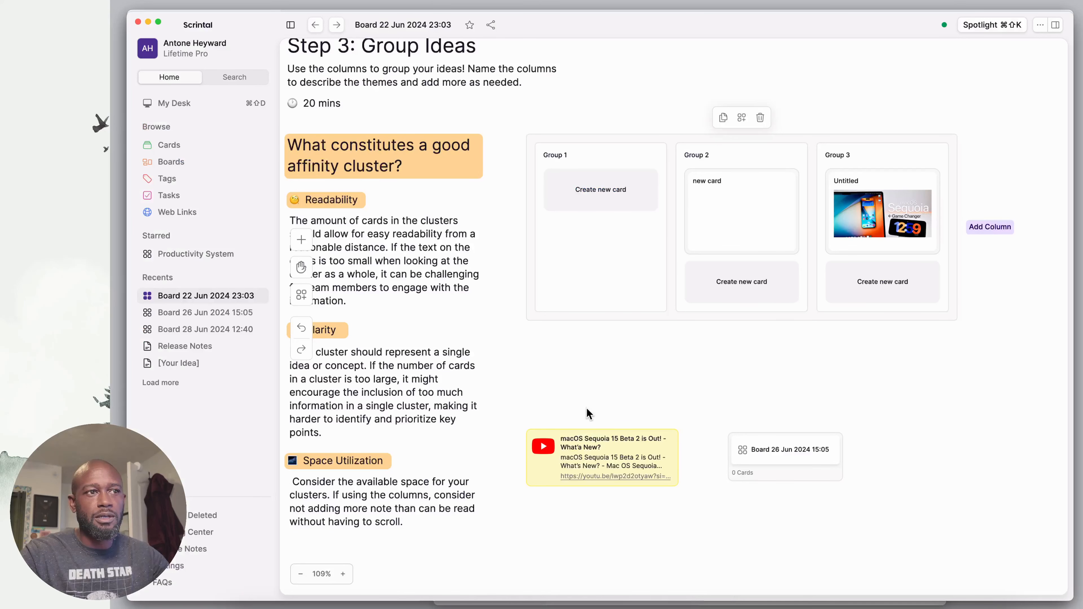
pyautogui.hscroll(-10, 611, 367)
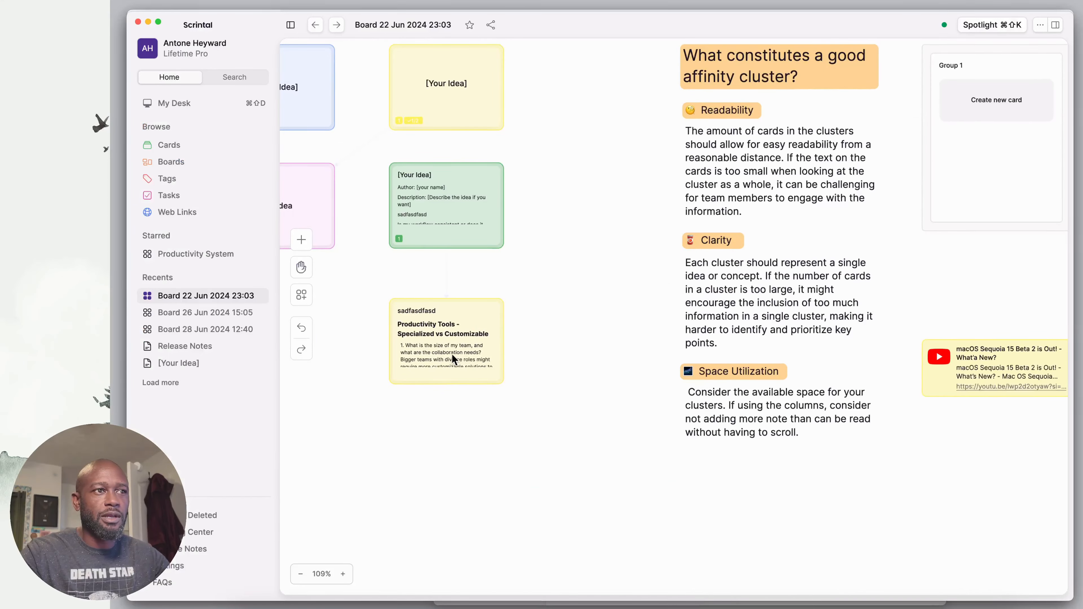
pyautogui.doubleClick(447, 339)
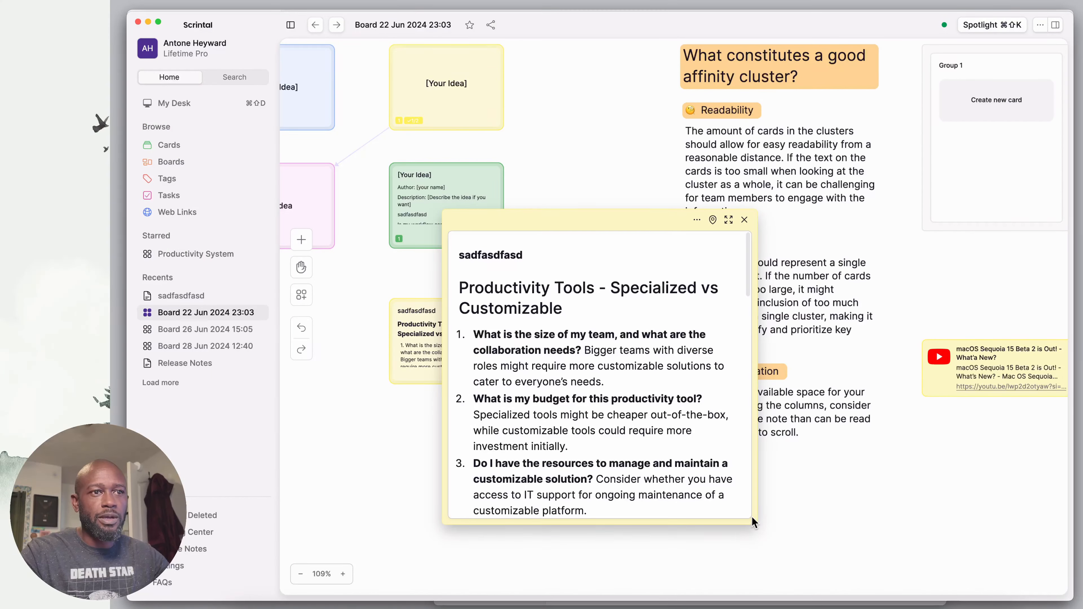
pyautogui.moveTo(751, 516); pyautogui.dragTo(930, 595)
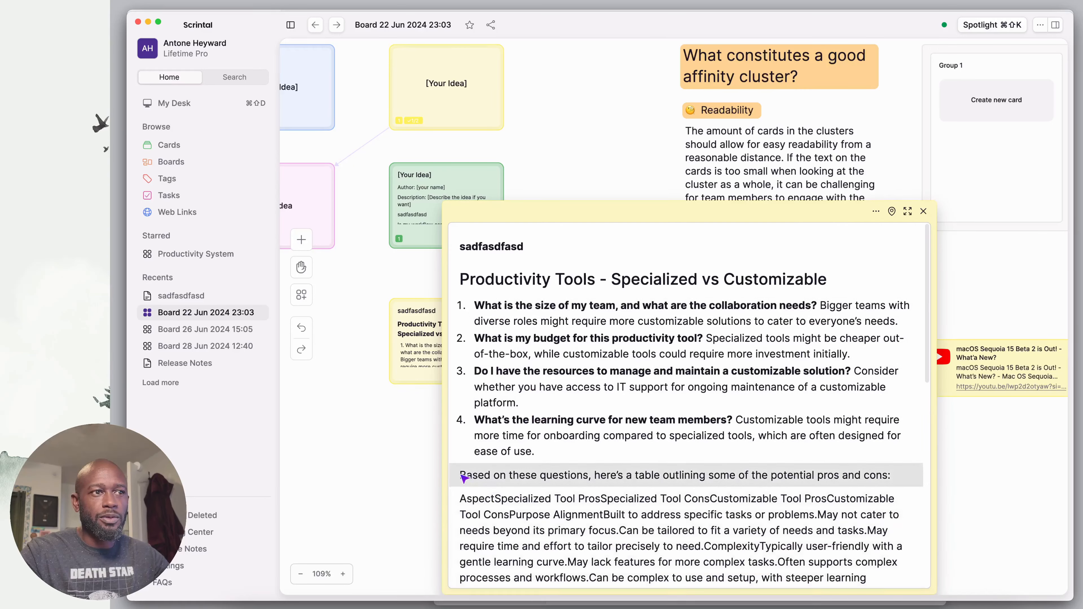
# View the text formatting options for the phrase "Based on these questions," in the sadfasdfasd card and deselect it
pyautogui.click(501, 477)
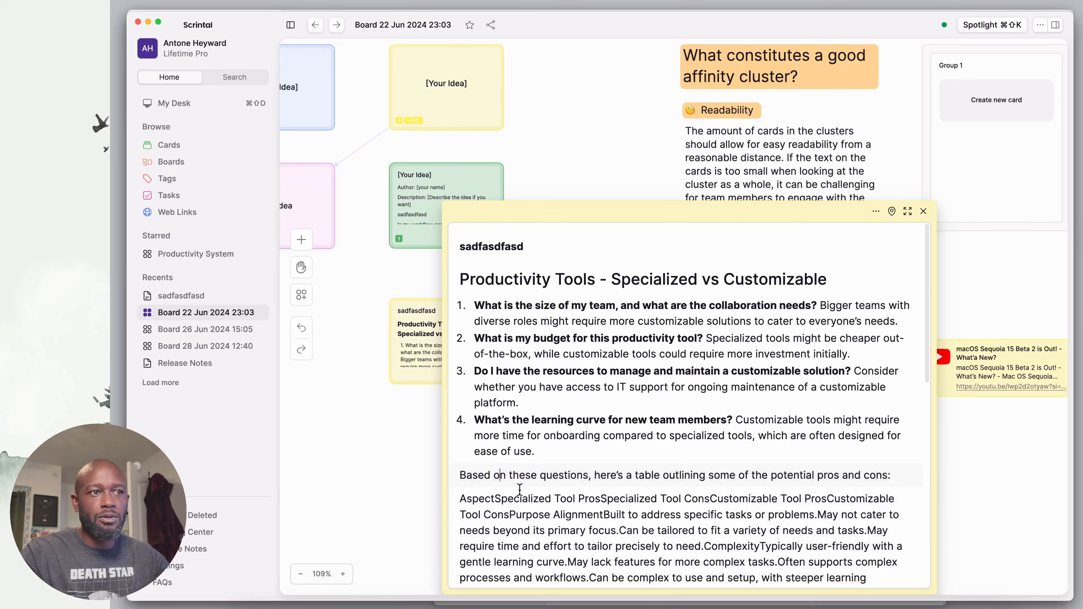
pyautogui.moveTo(591, 475); pyautogui.dragTo(461, 473)
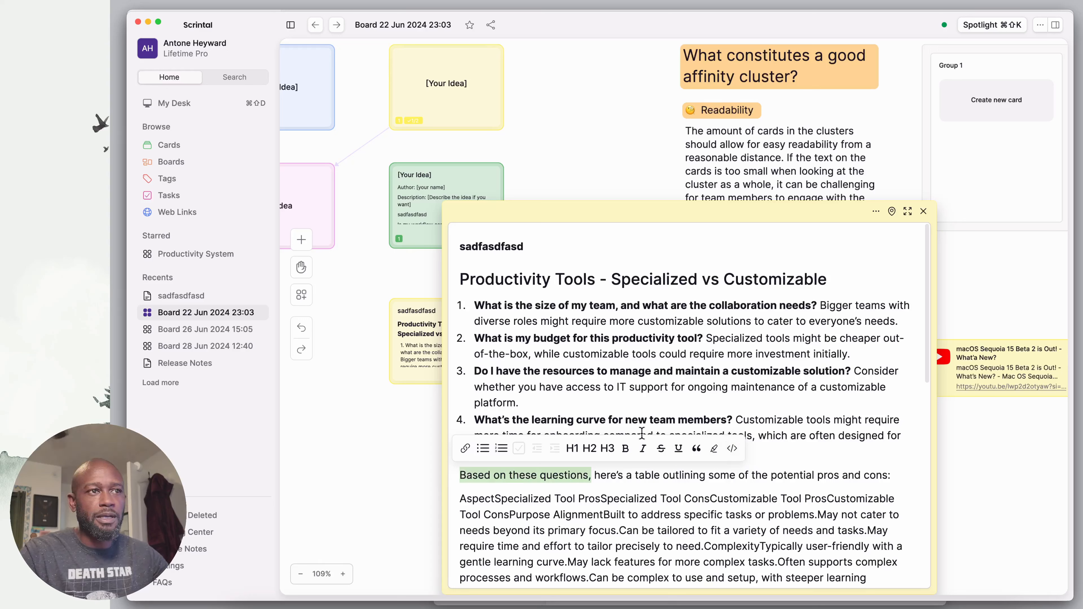
pyautogui.click(642, 408)
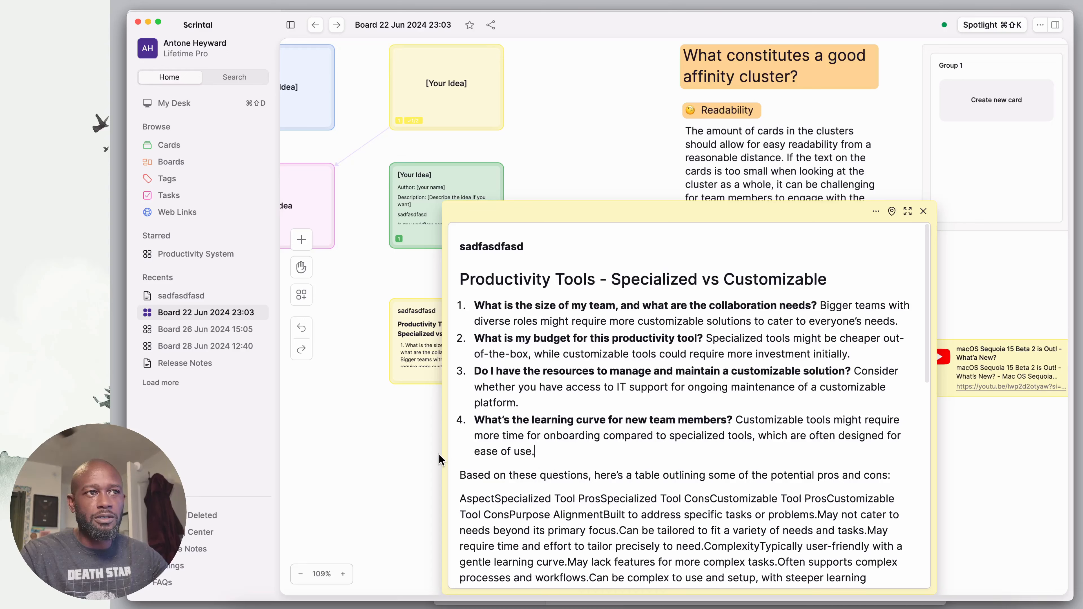
# Open the pink My Idea card in a floating window and resize it so the whole patio photo shows
pyautogui.click(321, 218)
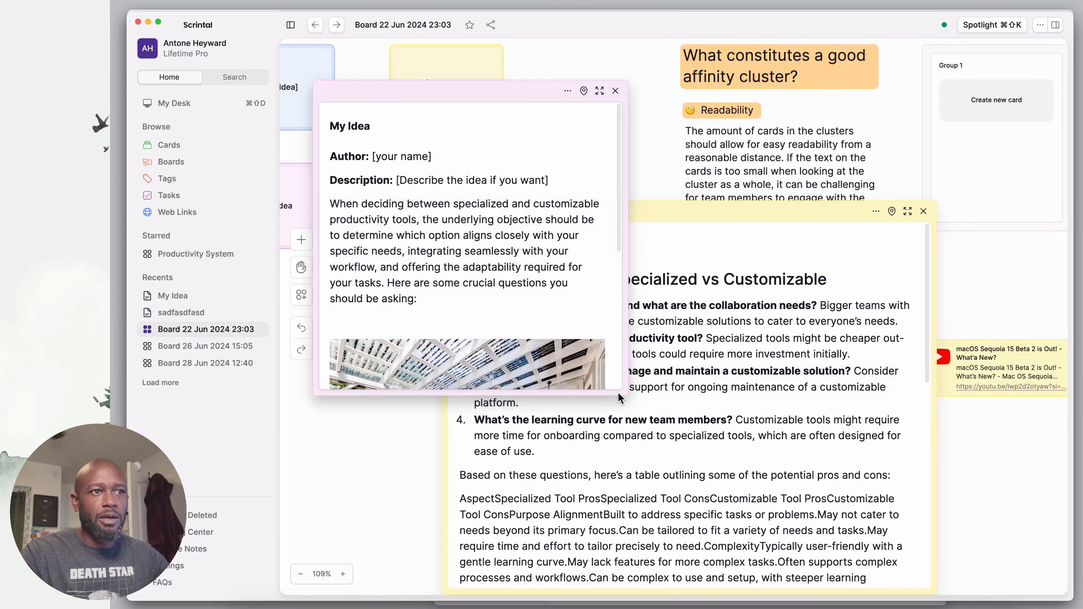
pyautogui.moveTo(619, 398); pyautogui.dragTo(643, 587)
pyautogui.moveTo(626, 419); pyautogui.dragTo(647, 434)
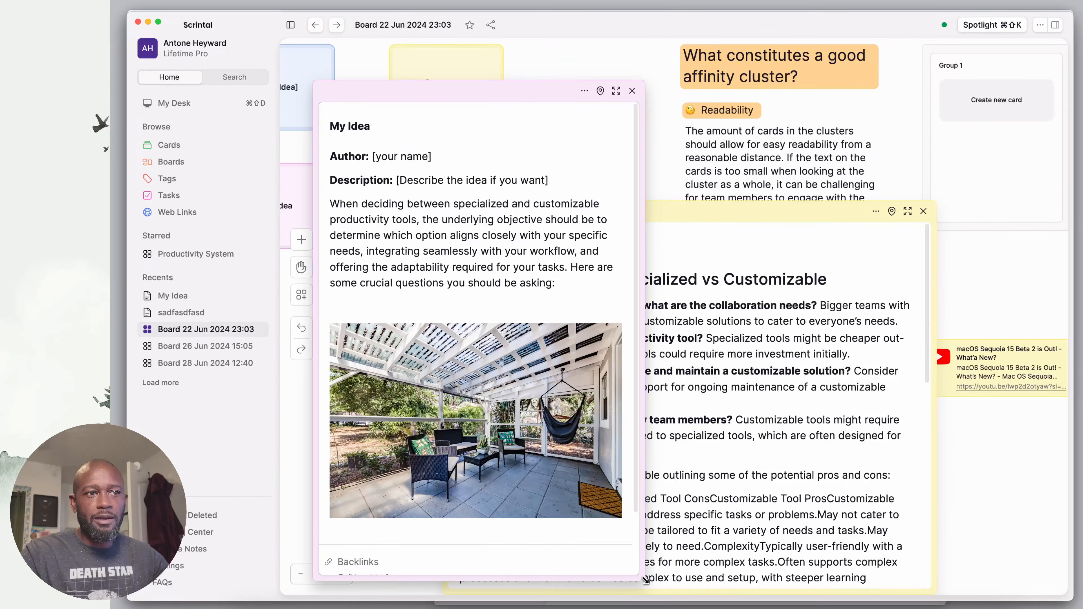
pyautogui.moveTo(646, 581); pyautogui.dragTo(633, 551)
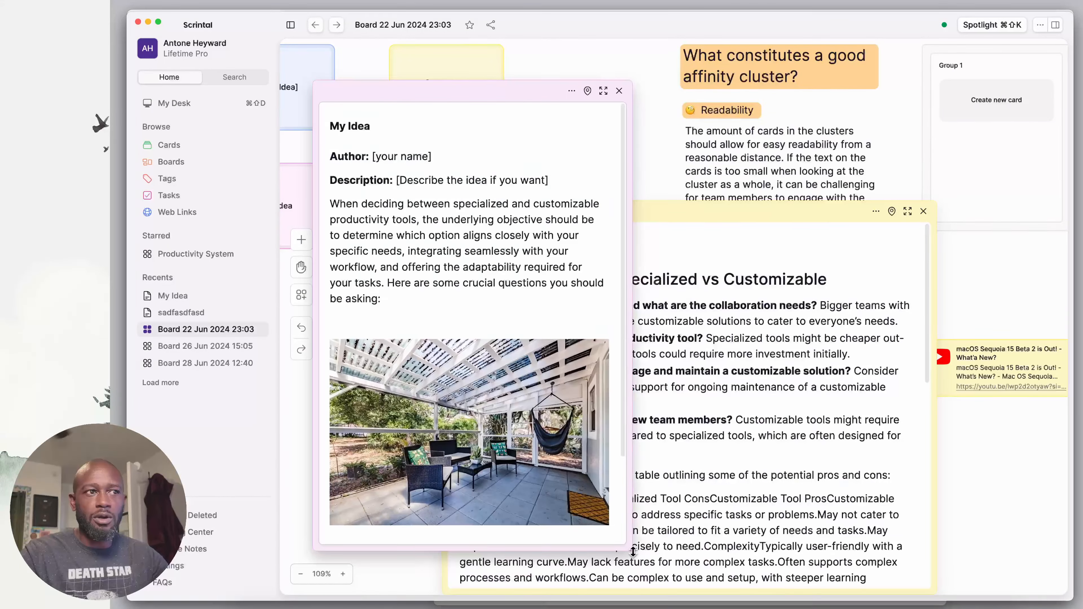
# Review the slash commands, including Uploads & Media and Date & Time, on the blank line above the patio photo
pyautogui.moveTo(517, 459)
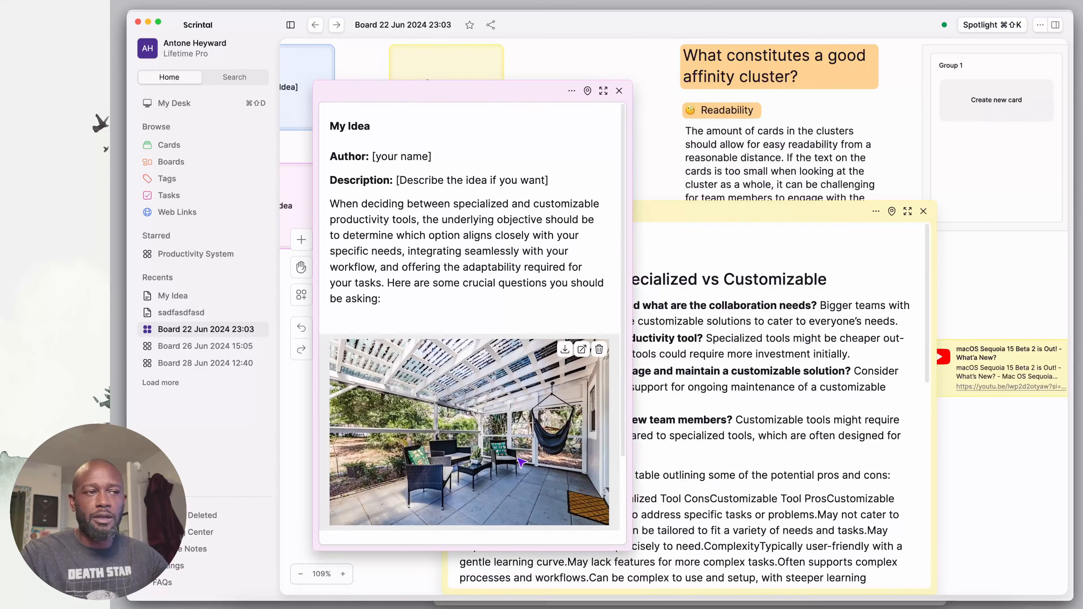
pyautogui.click(368, 319)
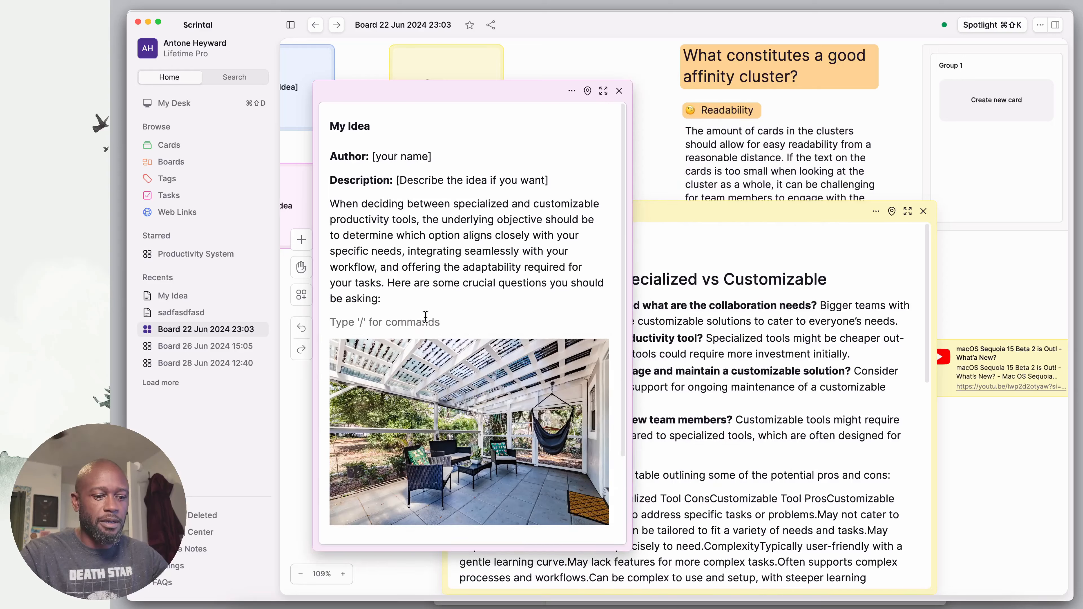
pyautogui.write('/')
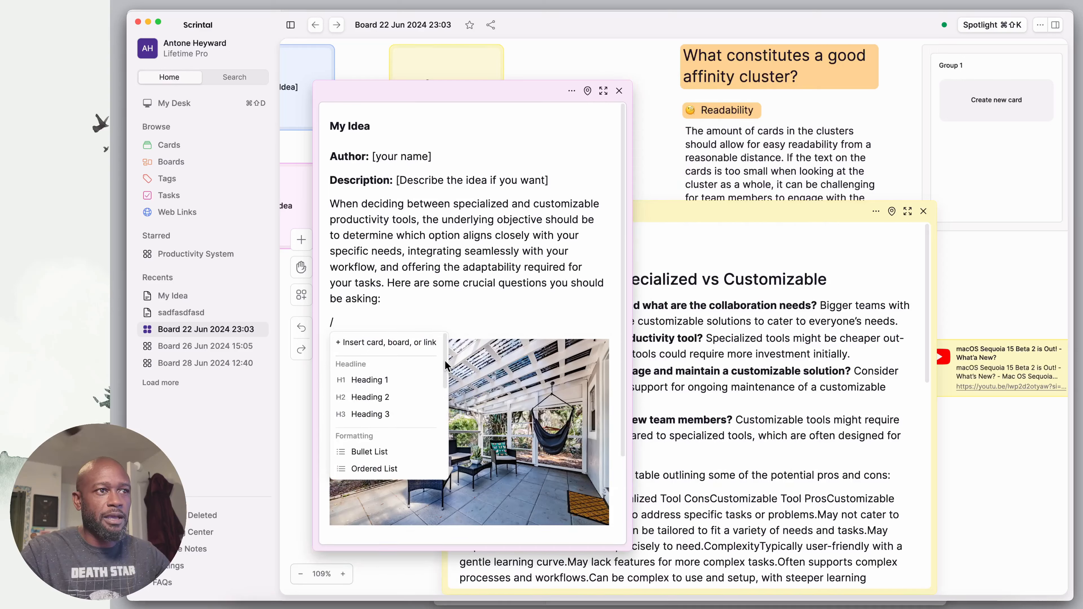
pyautogui.moveTo(446, 366); pyautogui.dragTo(451, 442)
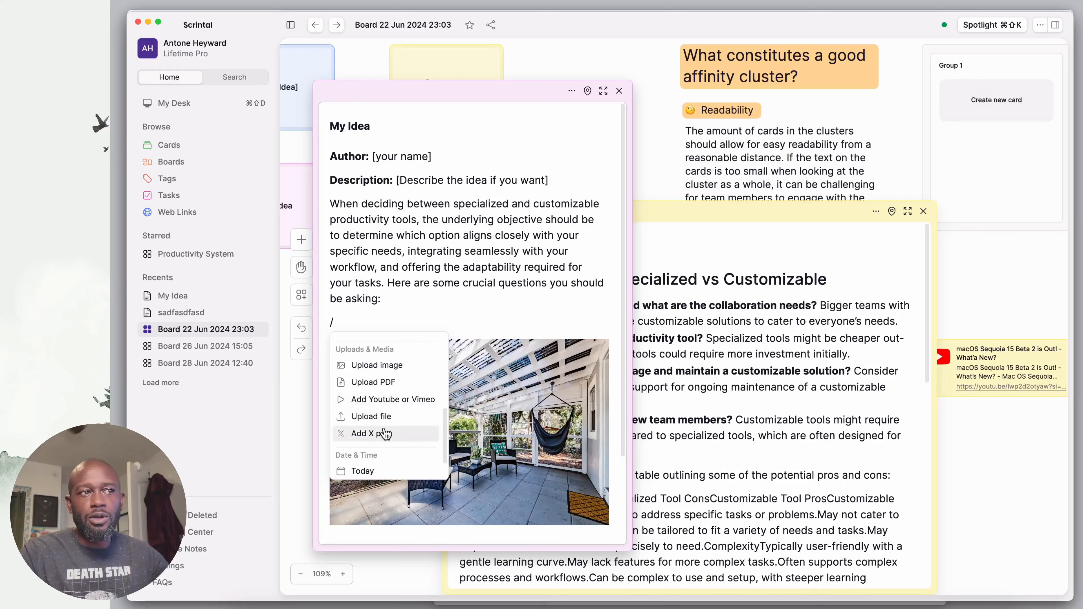
pyautogui.scroll(-2, 382, 434)
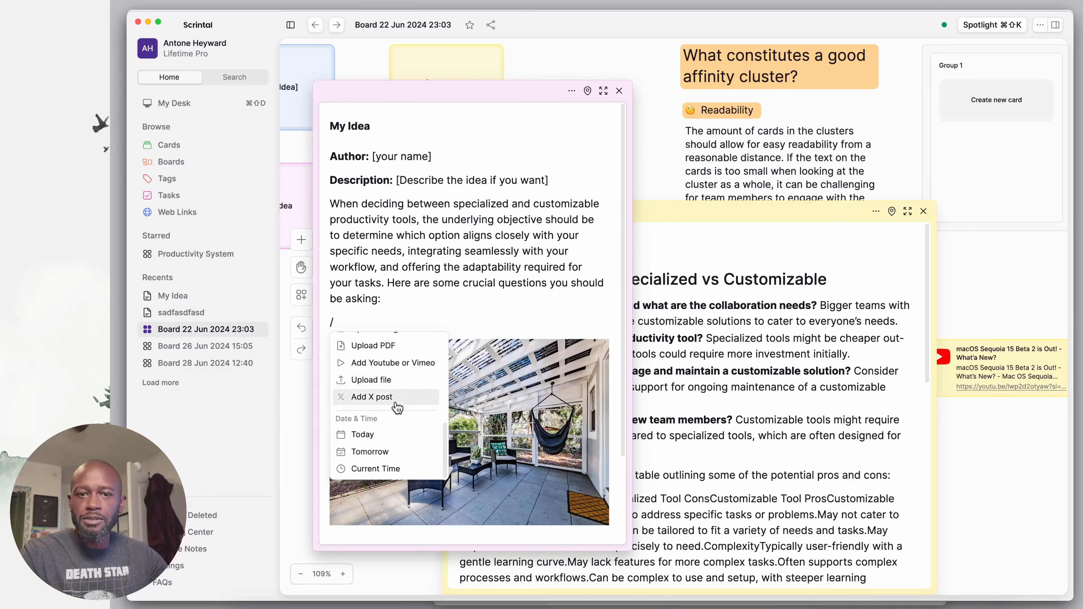
pyautogui.click(542, 299)
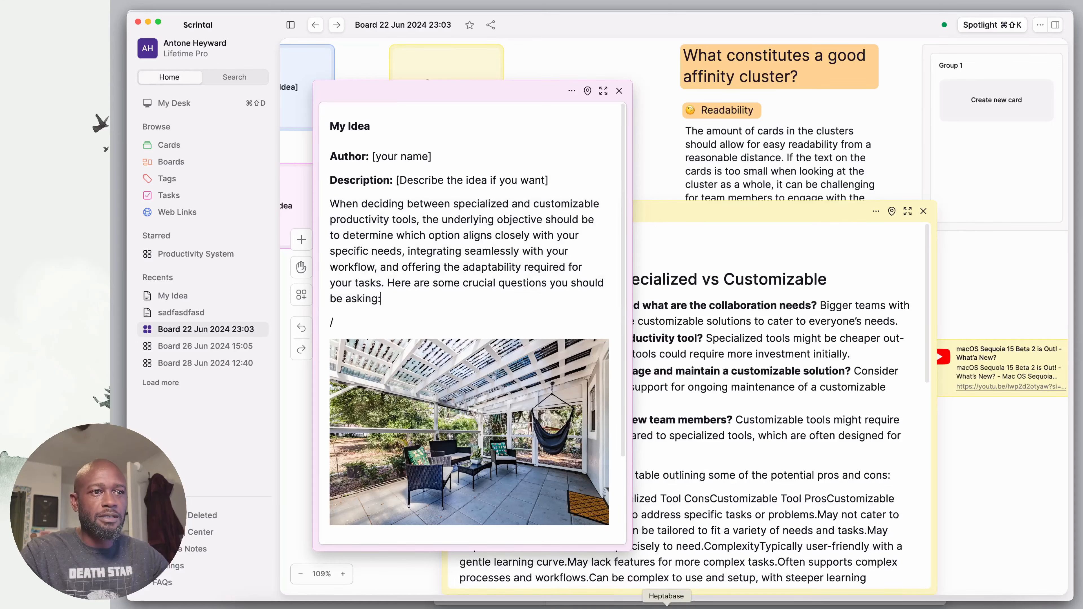
# Switch to Heptabase and review the slash commands down to Template on the blank line above the Stuff card's table
pyautogui.click(666, 608)
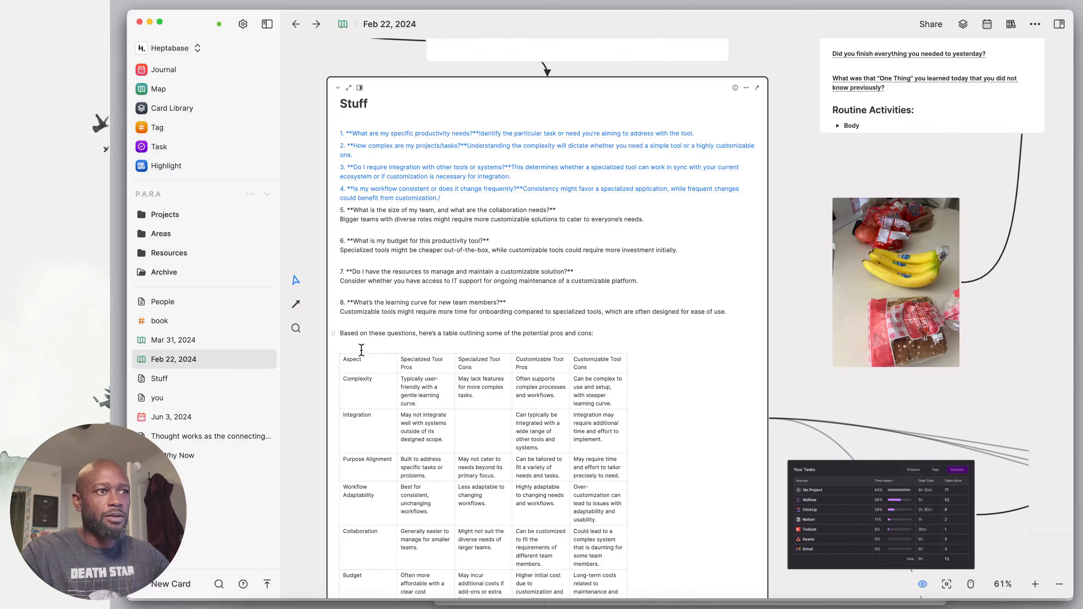
pyautogui.write('/')
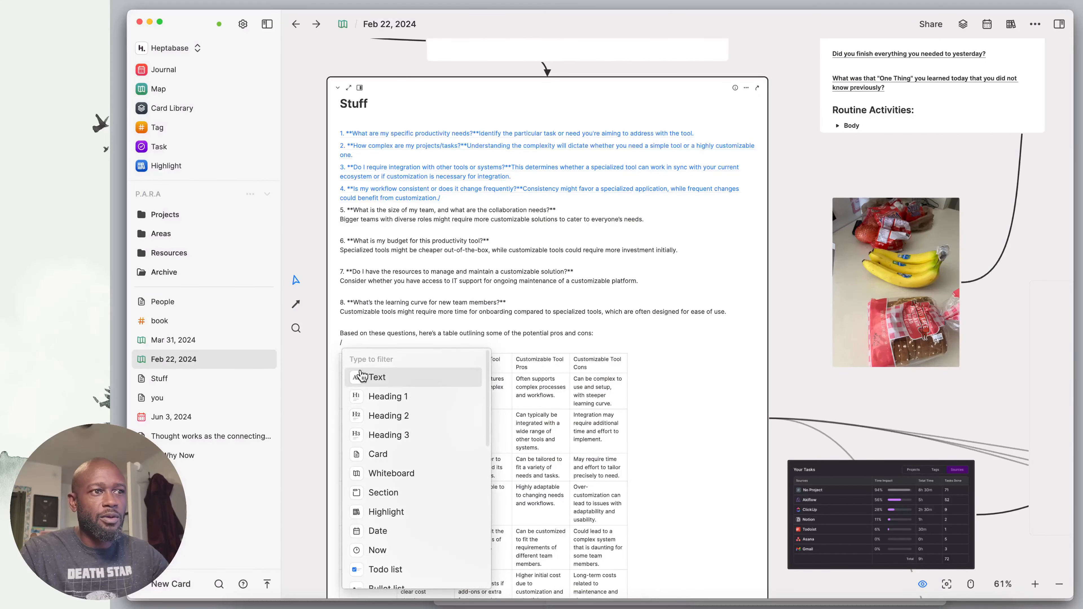
pyautogui.scroll(-5, 453, 493)
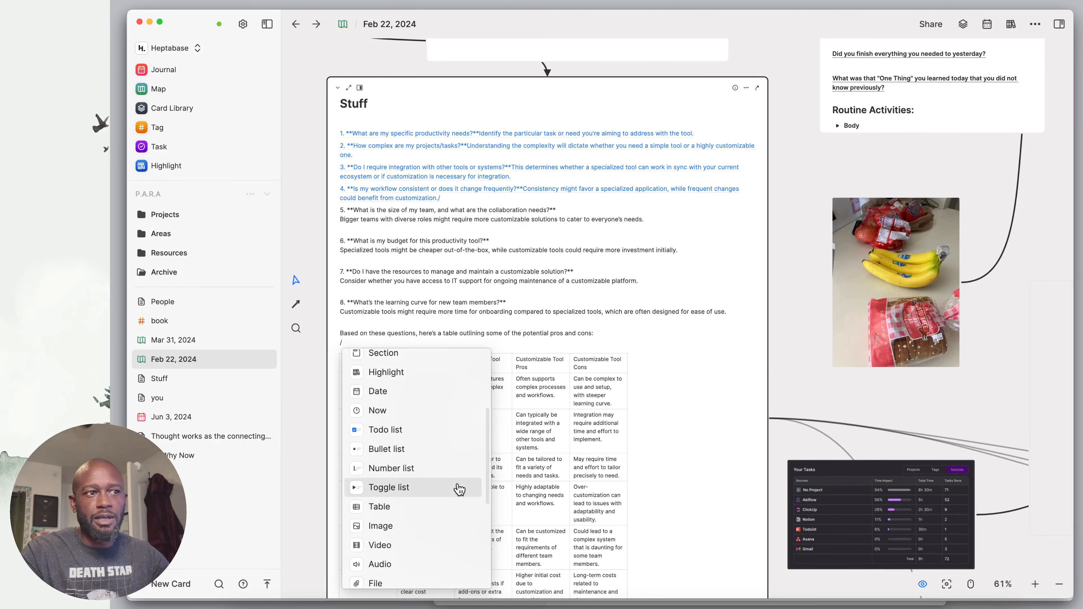
pyautogui.scroll(-4, 460, 489)
pyautogui.scroll(-2, 459, 489)
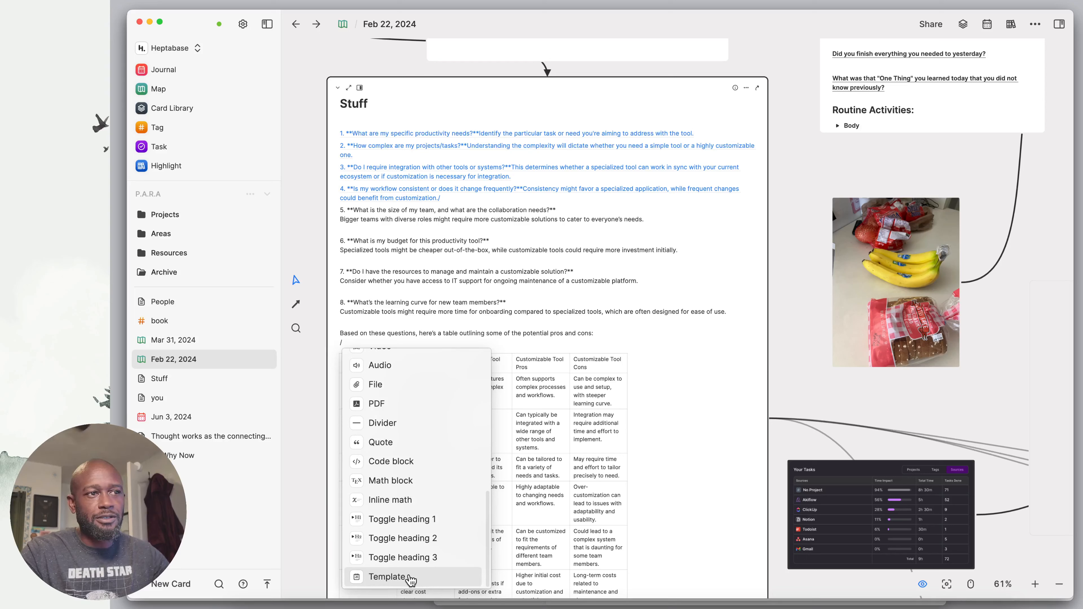
pyautogui.click(351, 338)
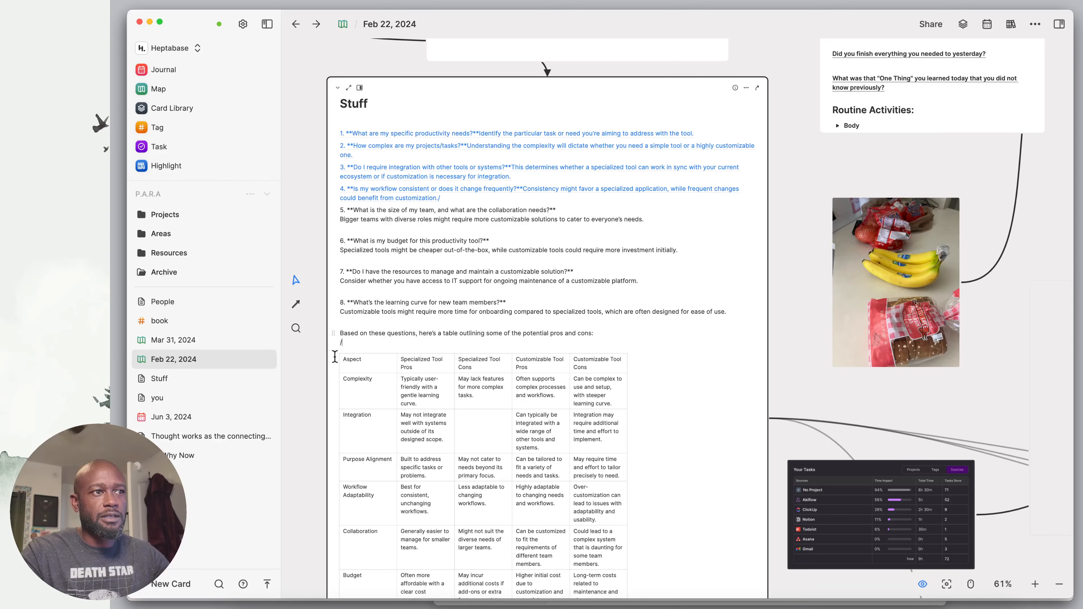
# Delete the workout and daily note card beside the Stuff card from the whiteboard
pyautogui.moveTo(318, 367); pyautogui.dragTo(572, 351)
pyautogui.scroll(-1, 569, 360)
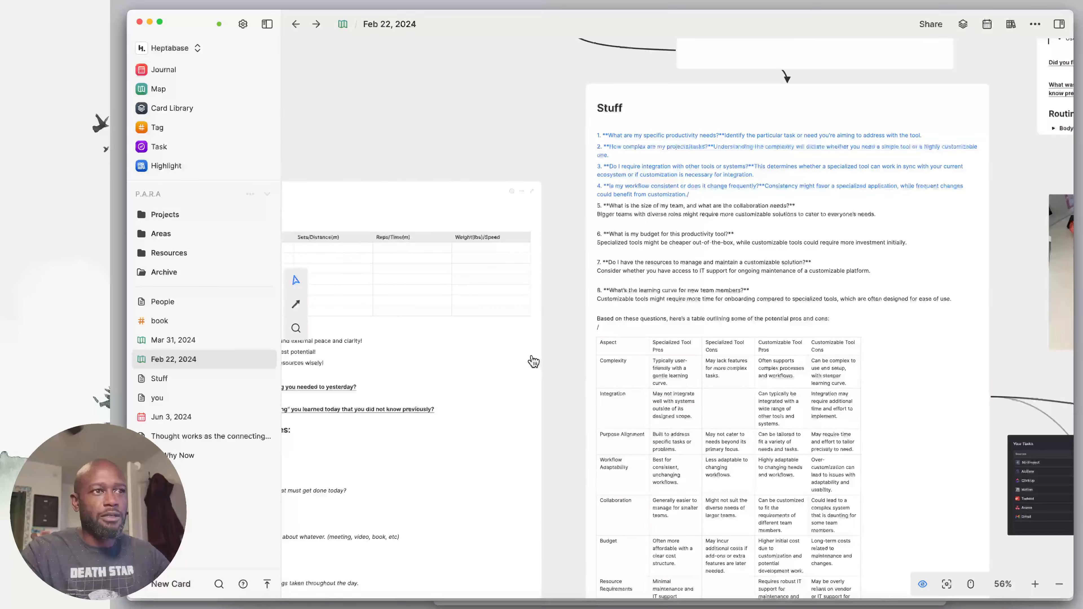
pyautogui.scroll(-1, 513, 217)
pyautogui.click(466, 195)
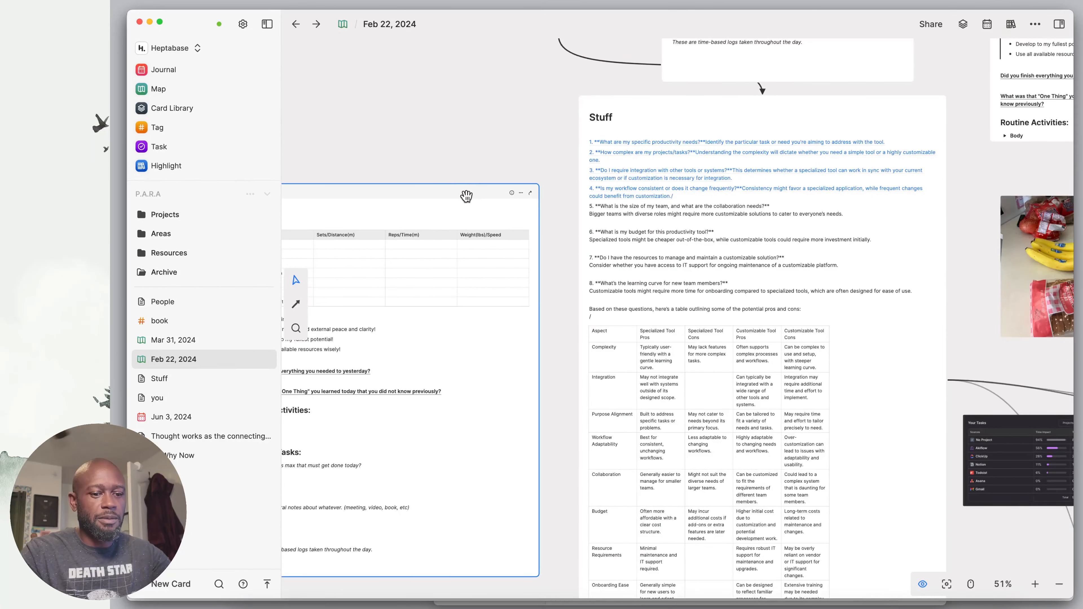
pyautogui.press('Delete')
# Create a new card titled "test" in the empty area beside the Stuff card and insert the Arms & Shoulder template
pyautogui.doubleClick(368, 241)
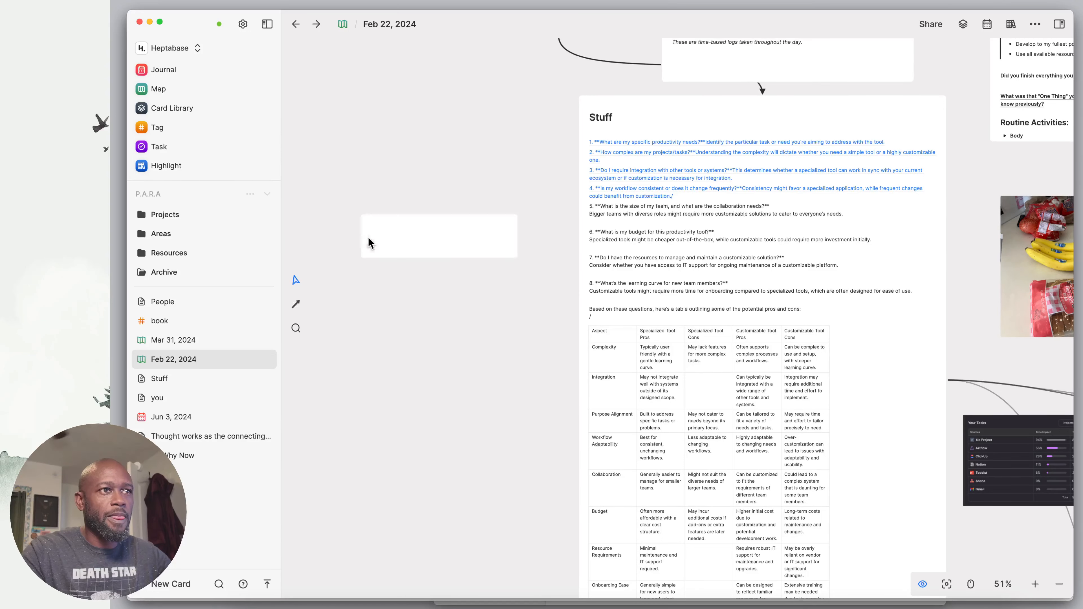
pyautogui.write('tse')
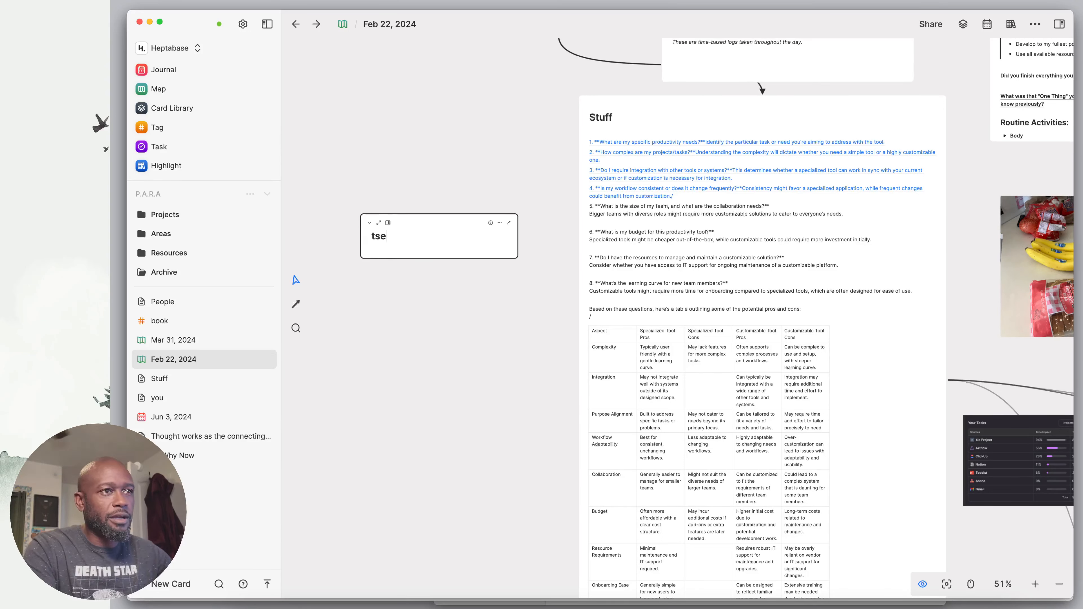
pyautogui.press('Return')
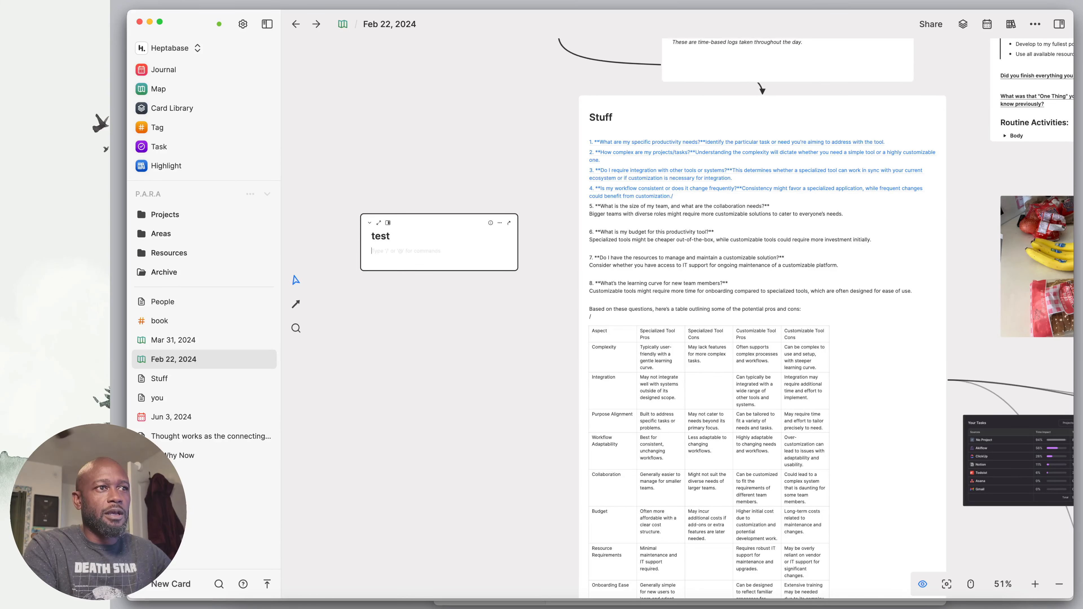
pyautogui.write('/')
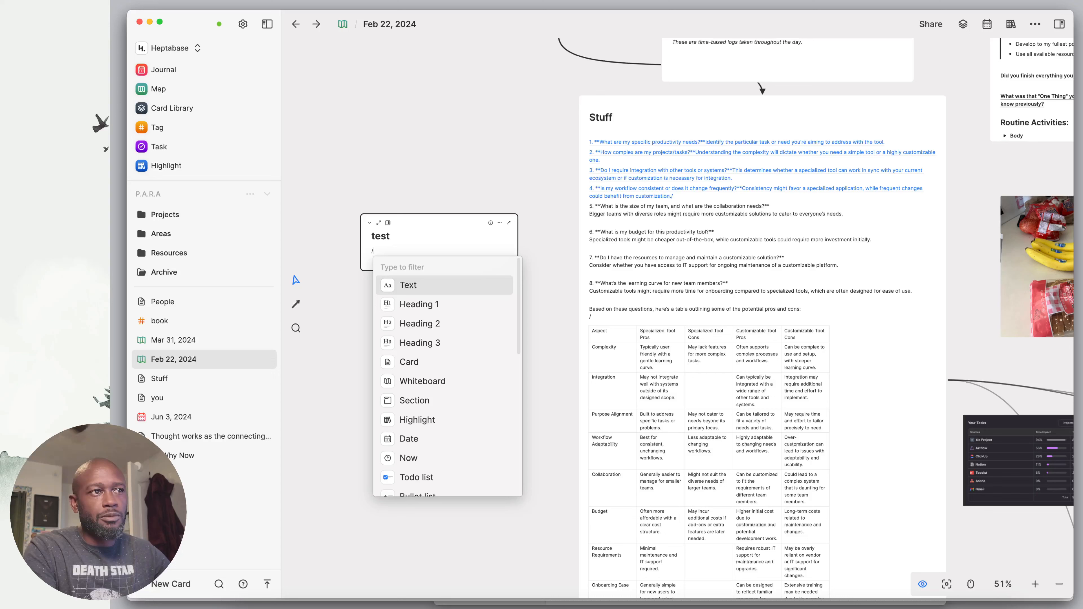
pyautogui.write('arm')
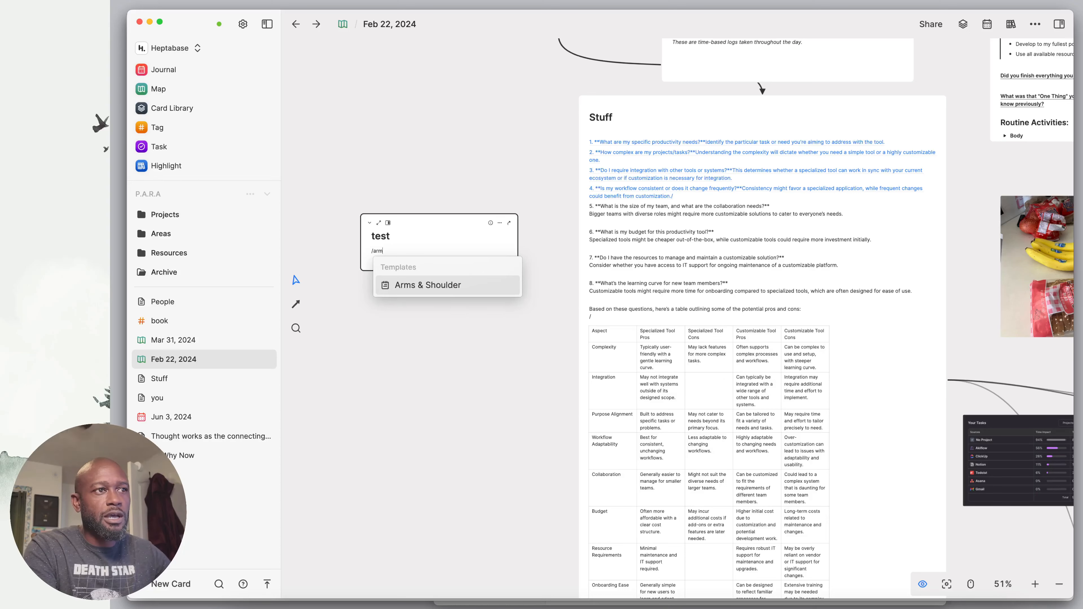
pyautogui.press('Return')
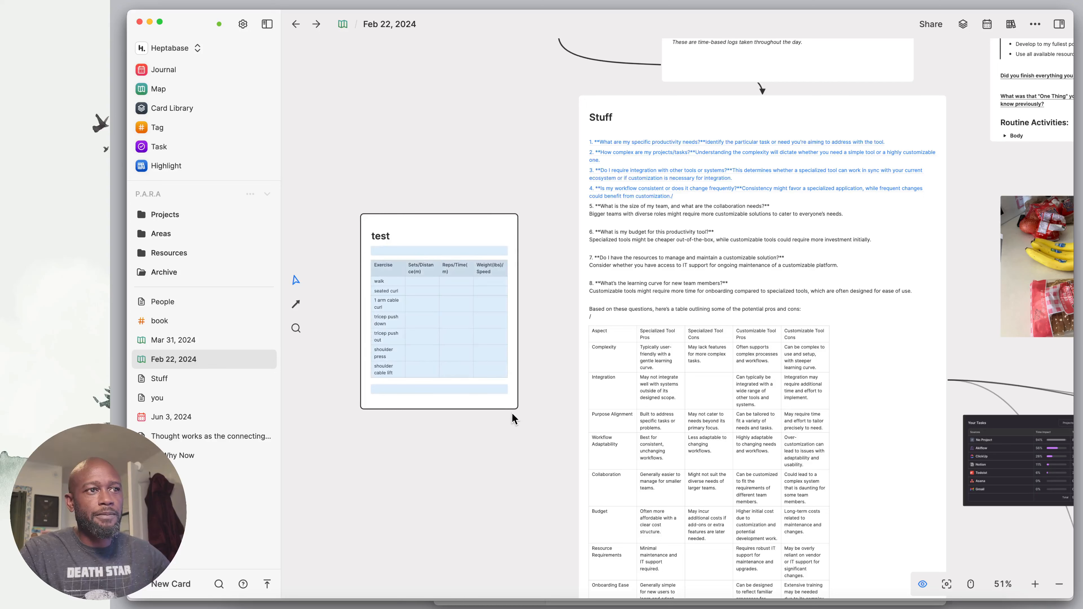
# Widen the test card to fit its exercise table and extend it downward to leave space below
pyautogui.moveTo(518, 408); pyautogui.dragTo(567, 421)
pyautogui.click(446, 399)
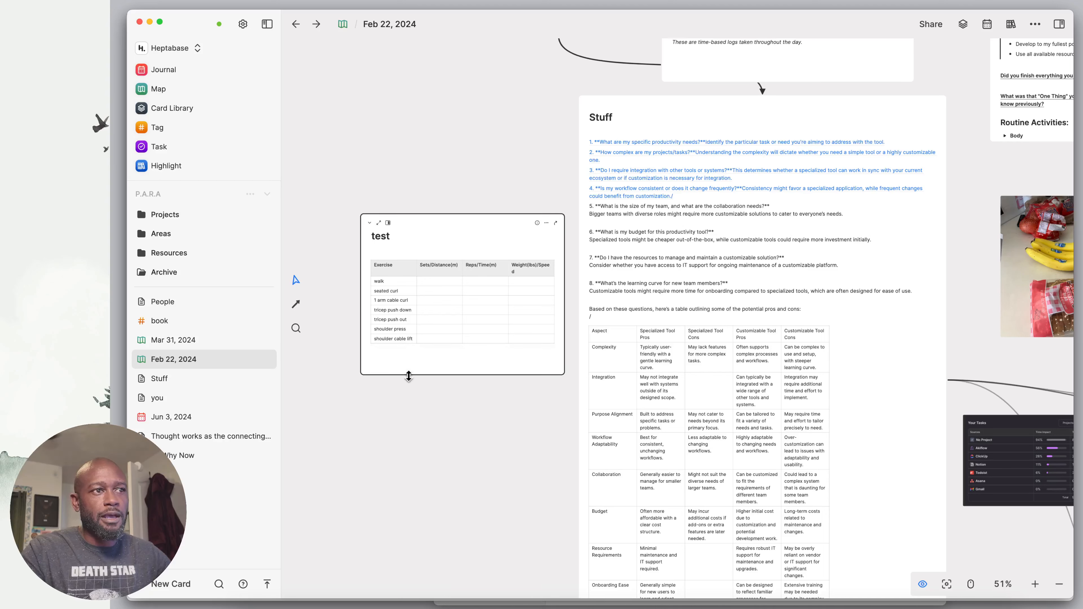
pyautogui.moveTo(406, 375); pyautogui.dragTo(422, 536)
# Review the saved templates available for the blank line below the test card's exercise table, and dismiss the list without inserting one
pyautogui.click(391, 357)
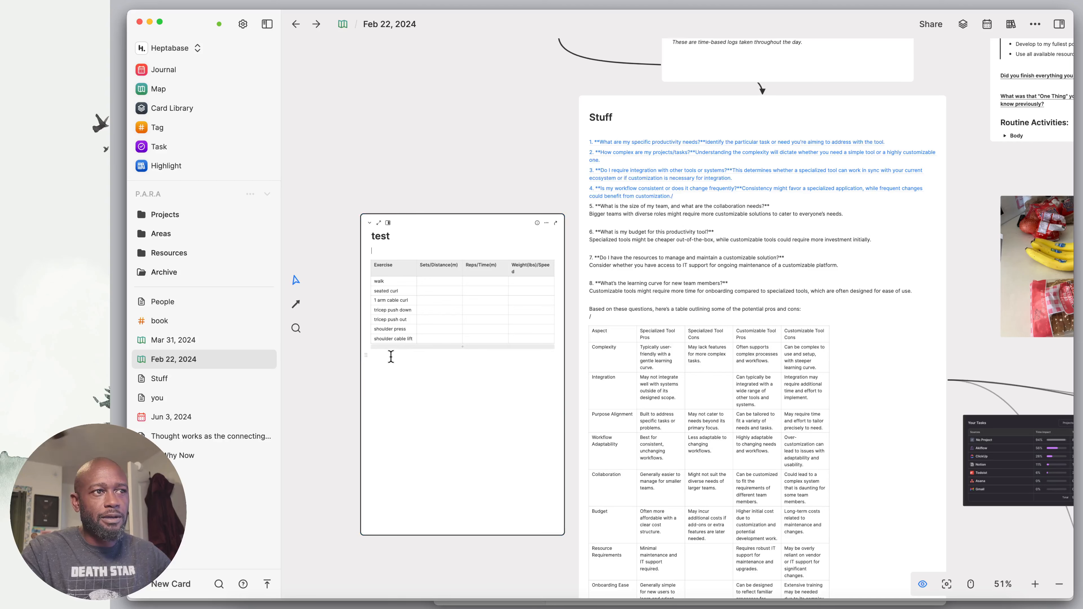
pyautogui.click(387, 358)
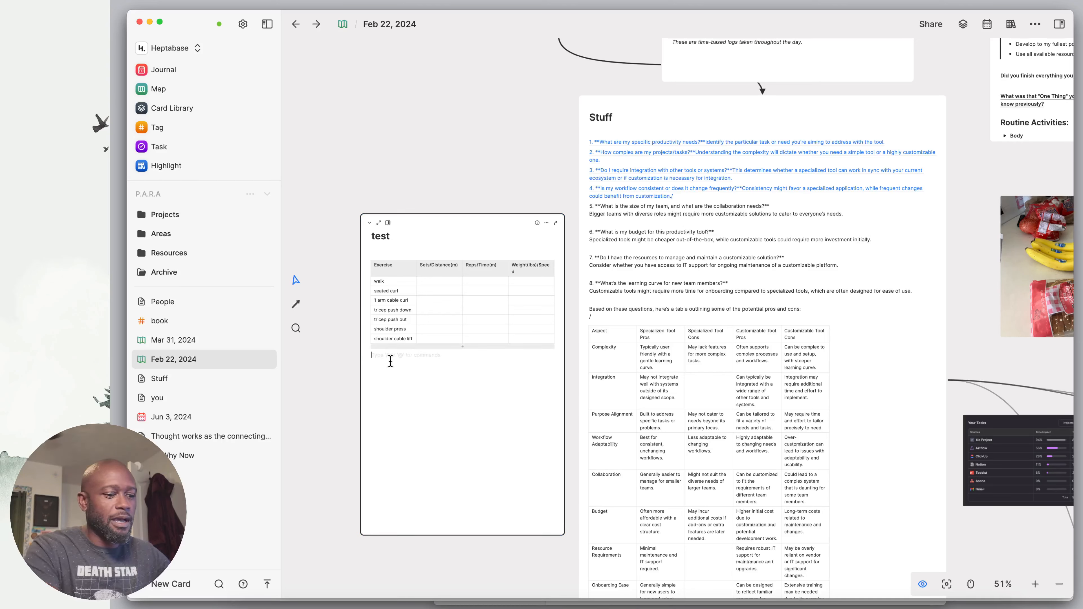
pyautogui.write('/temp')
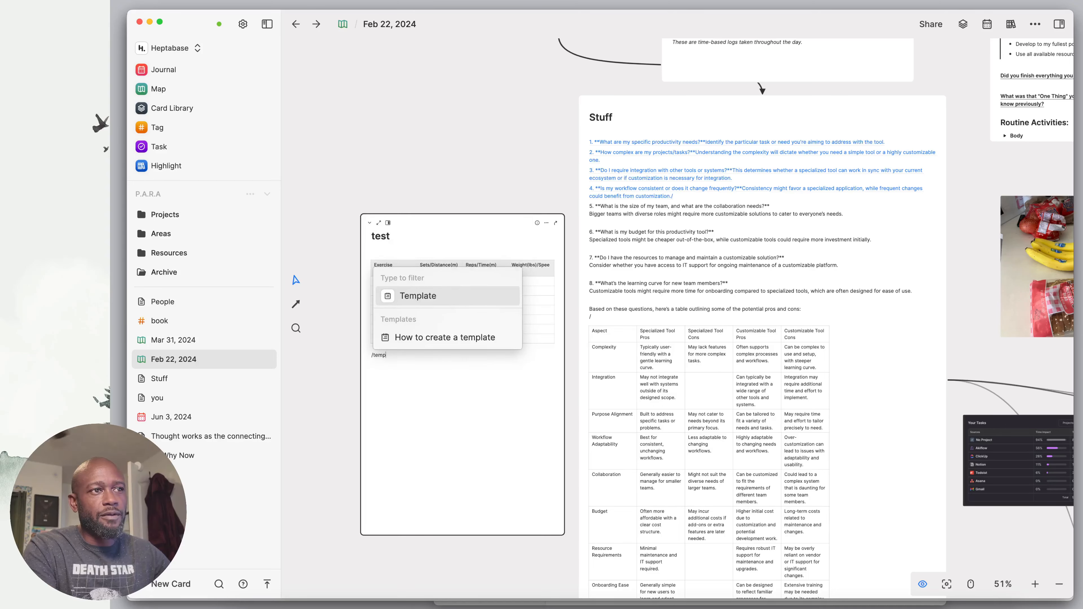
pyautogui.click(411, 298)
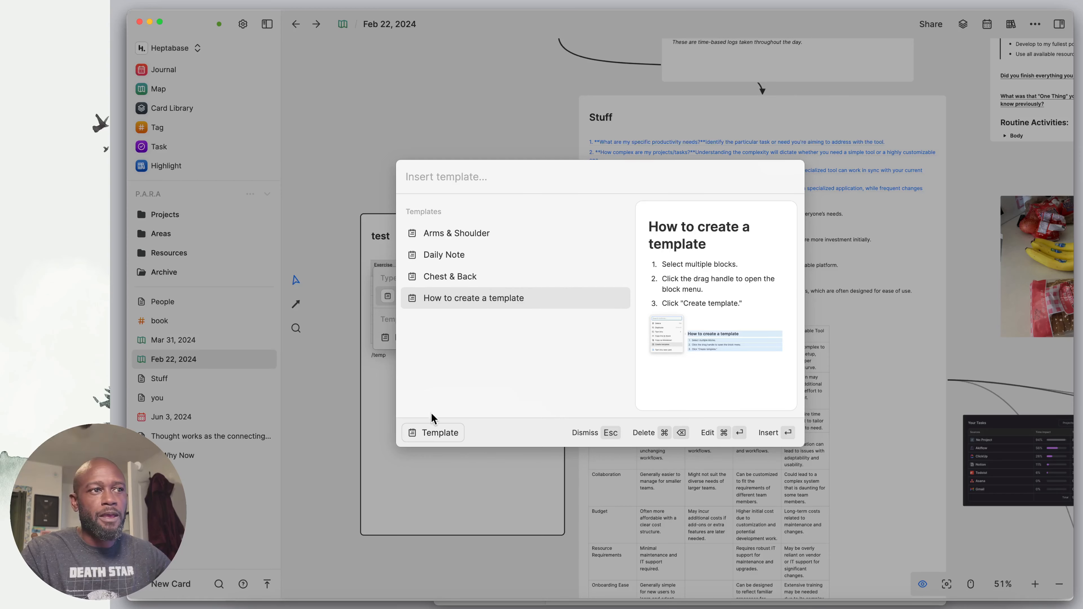
pyautogui.click(379, 401)
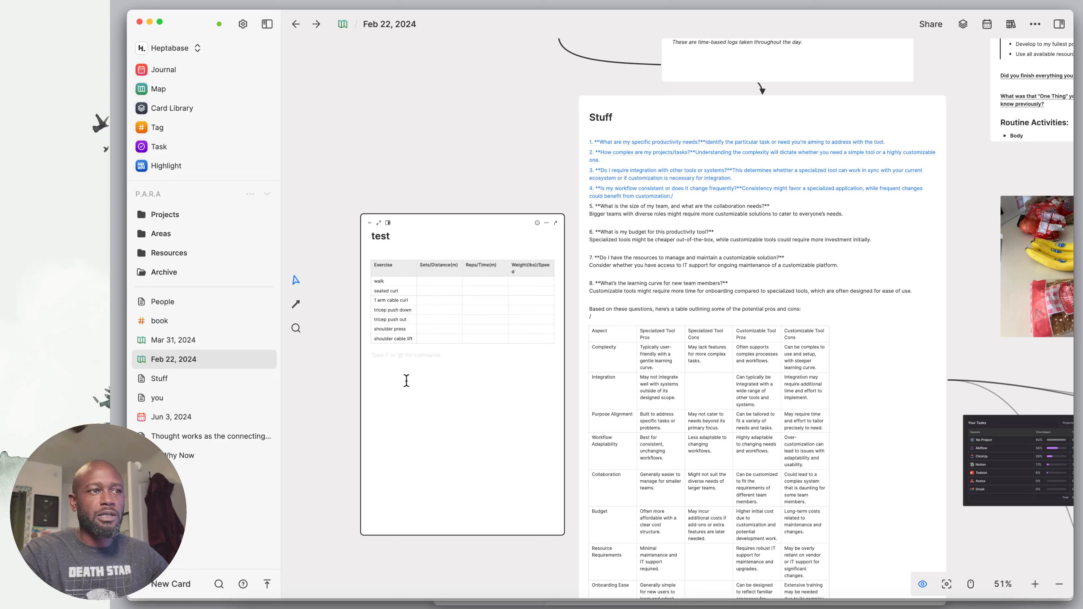
# Insert the Daily Note template below the test card's exercise table and deselect the inserted blocks
pyautogui.write('/dail')
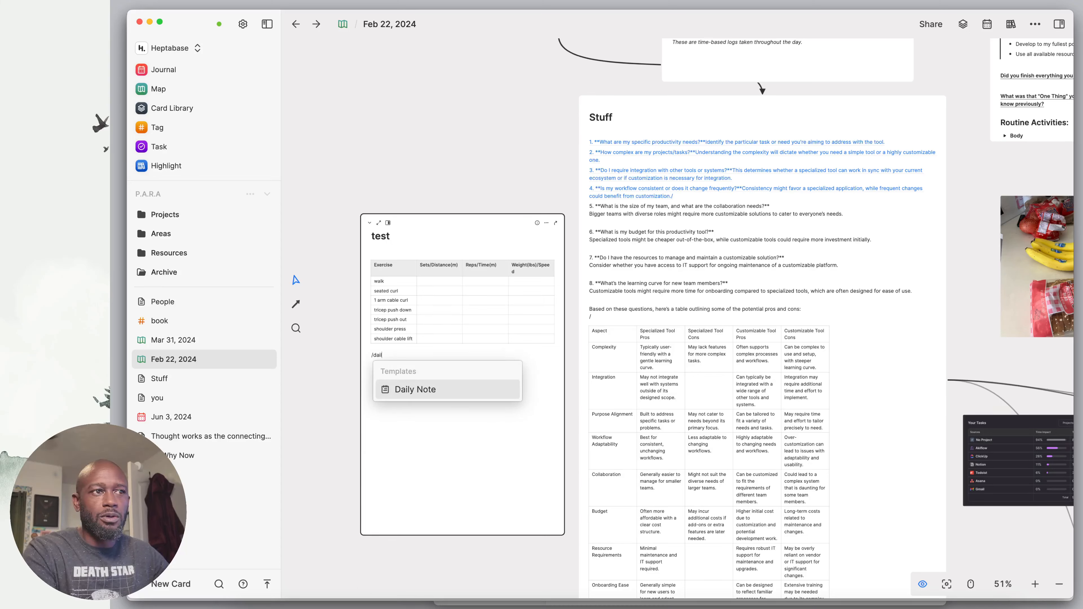
pyautogui.press('Return')
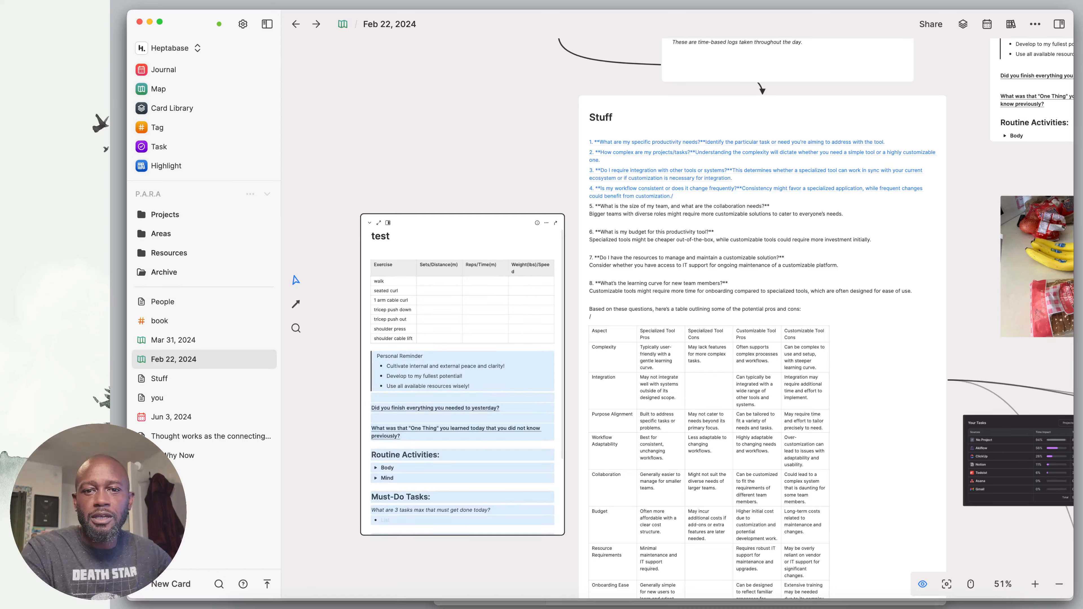
pyautogui.click(694, 292)
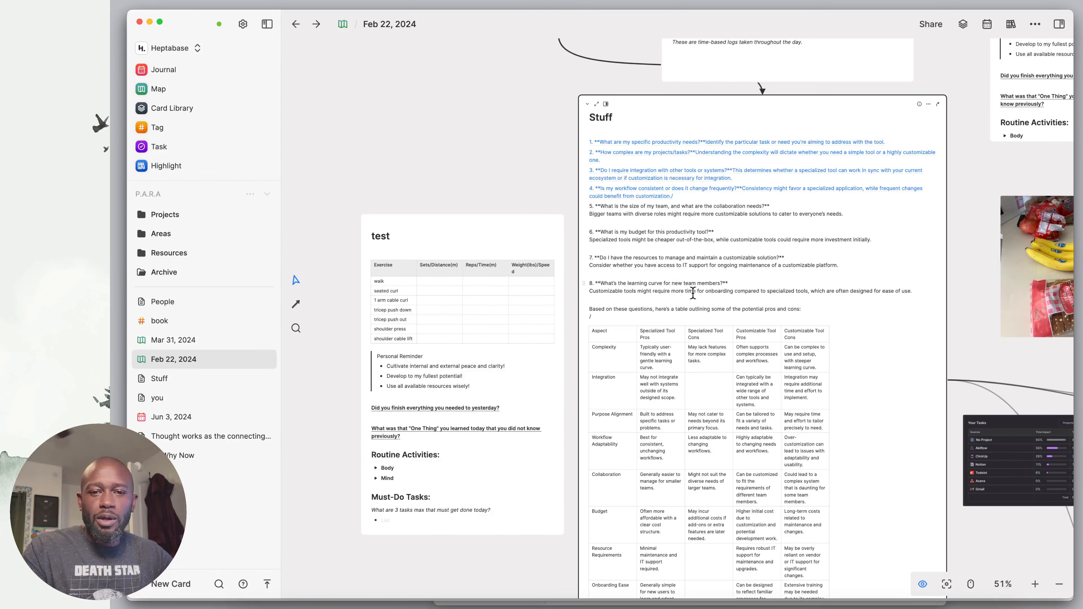
# View the template creation option for question 7 in the Stuff card, cancel it, and remove the stray slash above the table
pyautogui.click(625, 269)
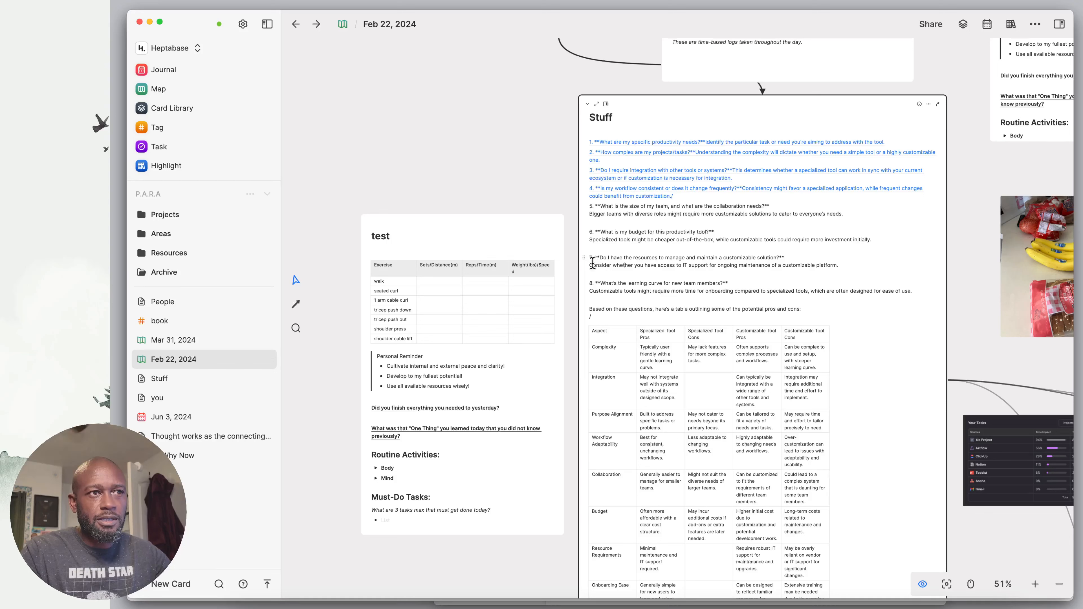
pyautogui.click(583, 257)
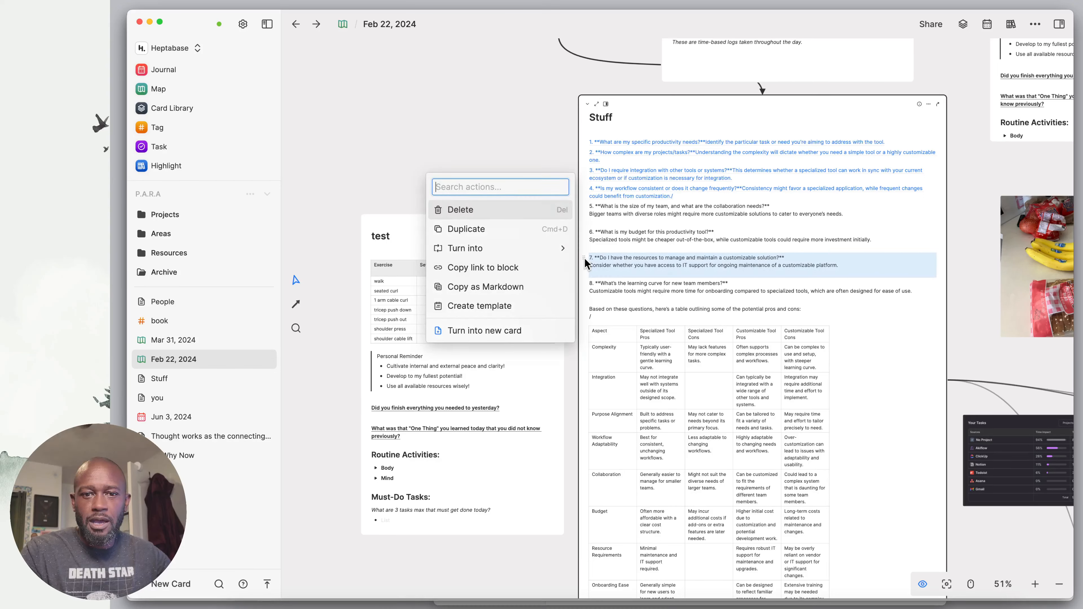
pyautogui.click(493, 313)
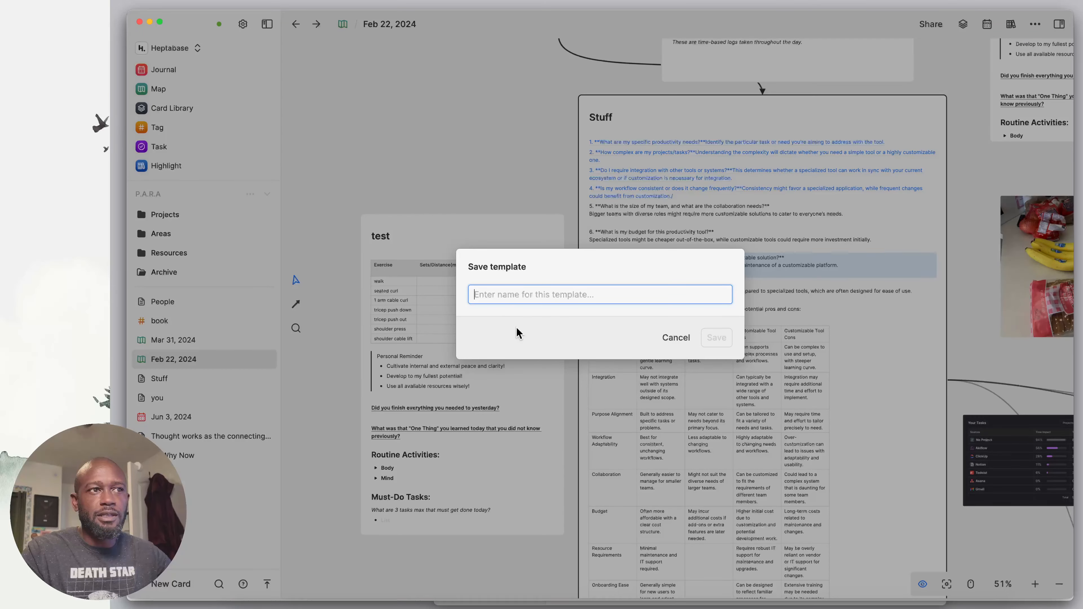
pyautogui.click(675, 337)
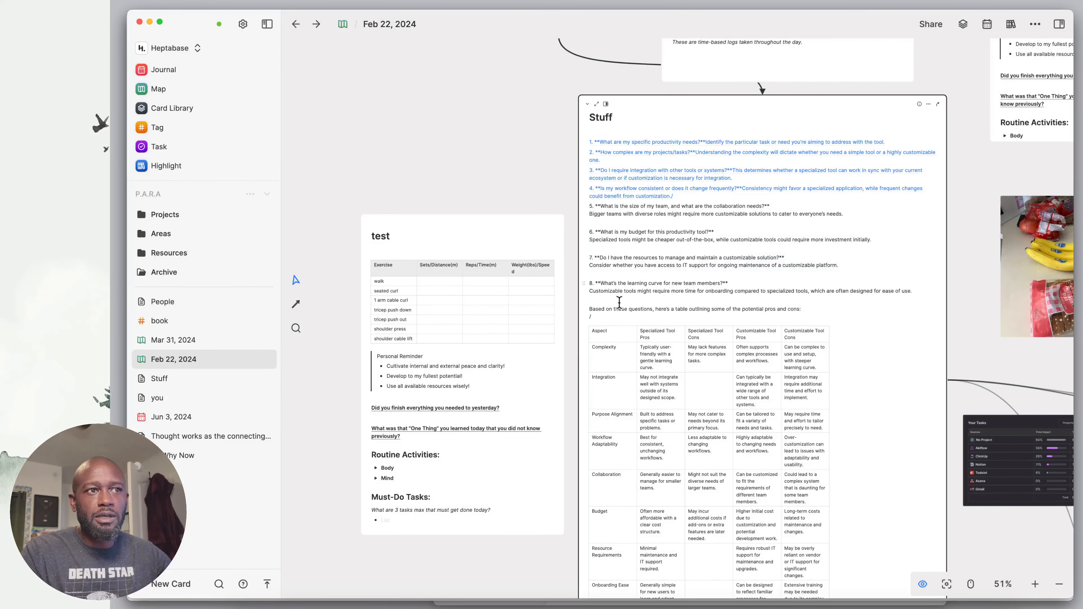
pyautogui.press('BackSpace')
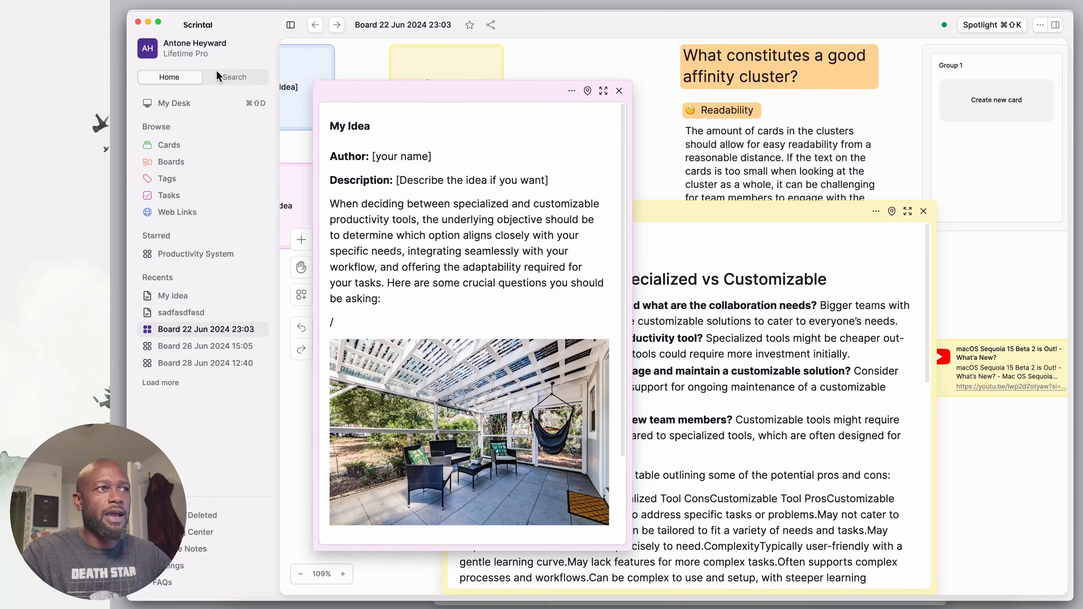
# Switch to Scrintal and review the My Idea card's links, search, info and actions alongside the board
pyautogui.click(1055, 25)
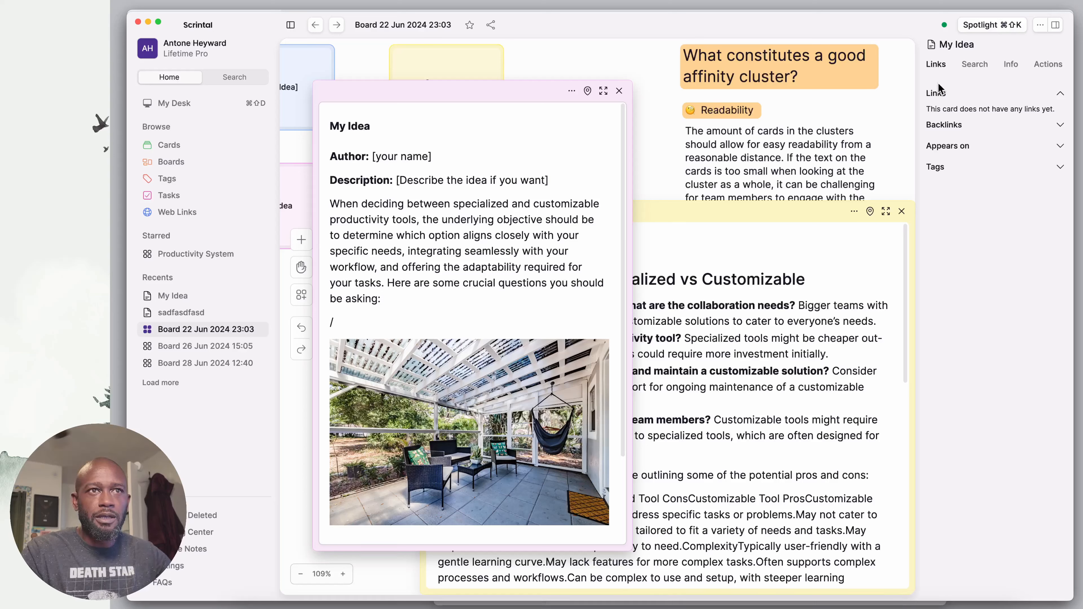
pyautogui.click(980, 68)
pyautogui.click(1012, 66)
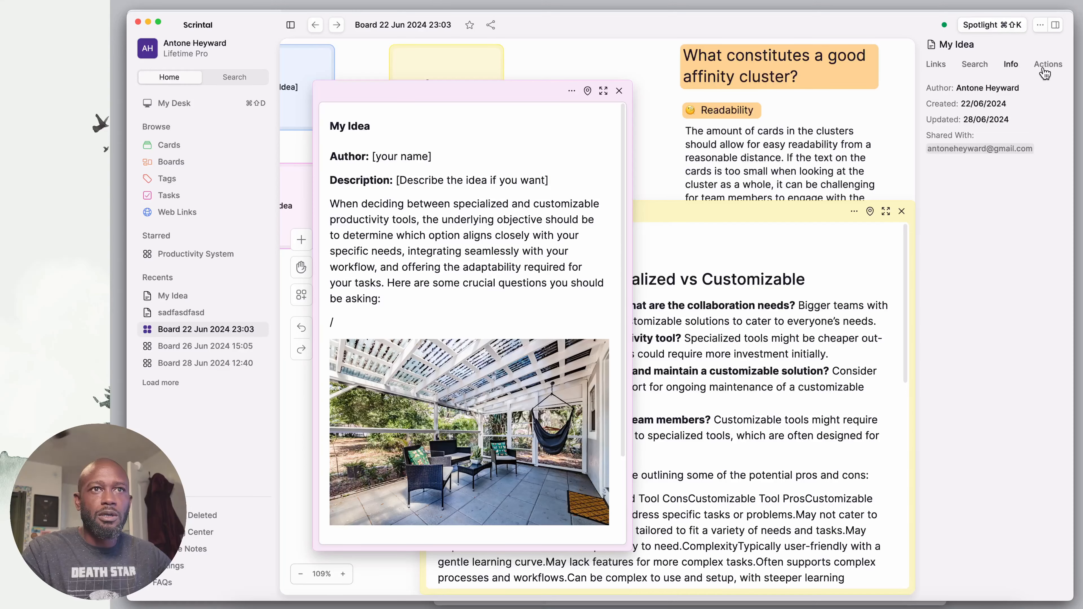
pyautogui.click(1047, 67)
pyautogui.click(944, 69)
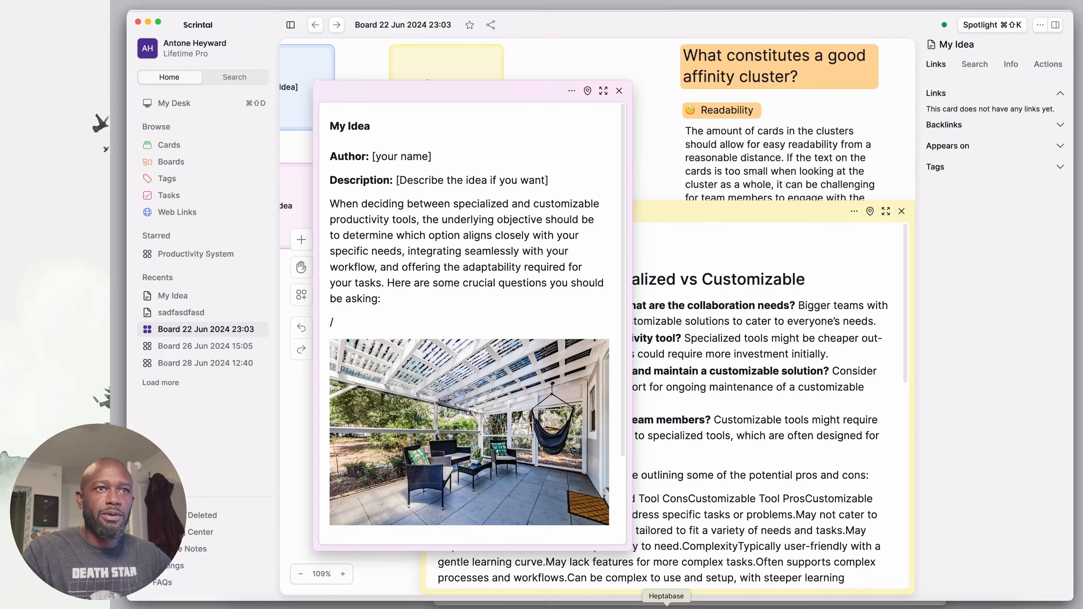
# Switch to Heptabase, open the Stuff card alongside the whiteboard and look through its content down to the card below
pyautogui.click(666, 607)
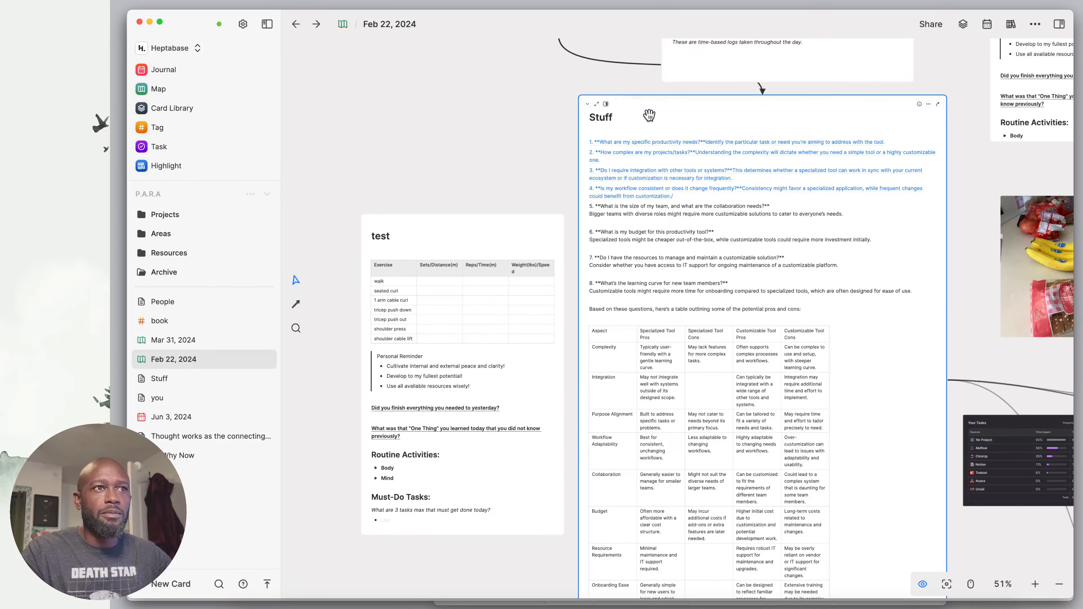
pyautogui.click(606, 104)
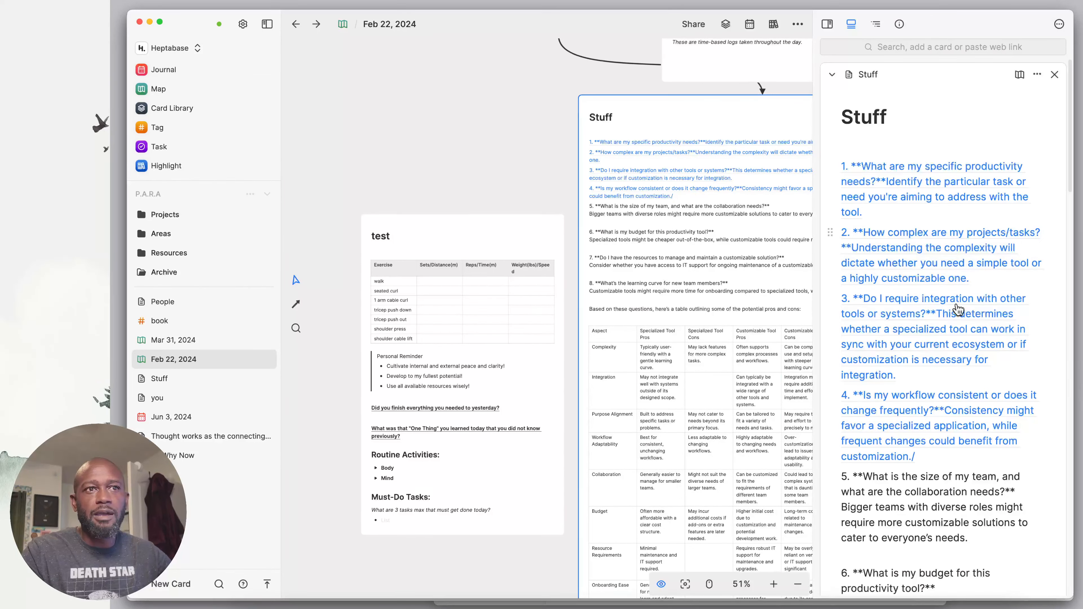
pyautogui.scroll(-15, 957, 310)
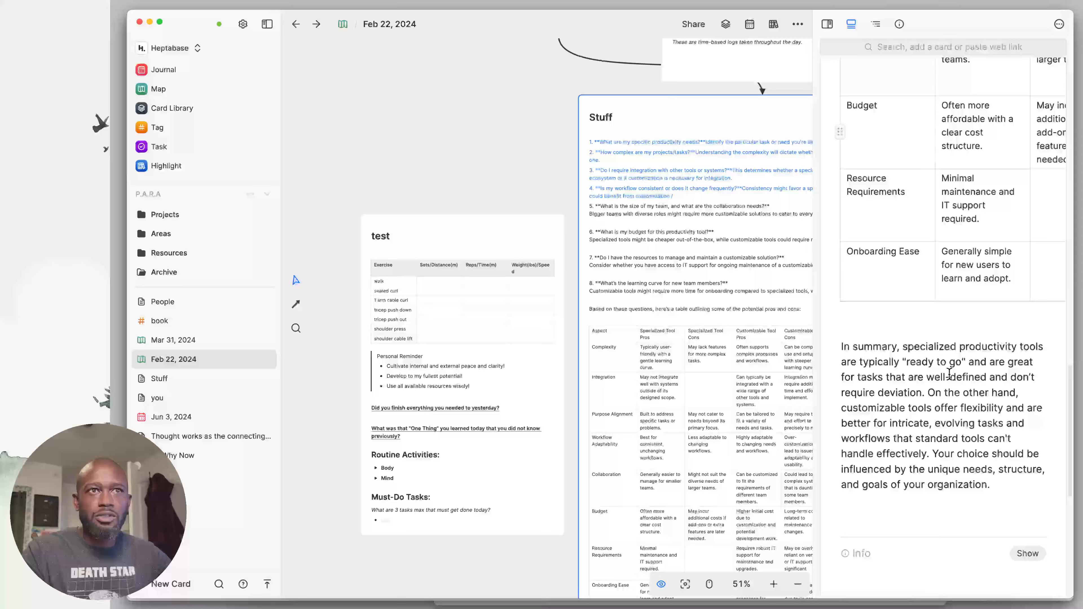
pyautogui.scroll(-9, 949, 374)
pyautogui.scroll(6, 905, 399)
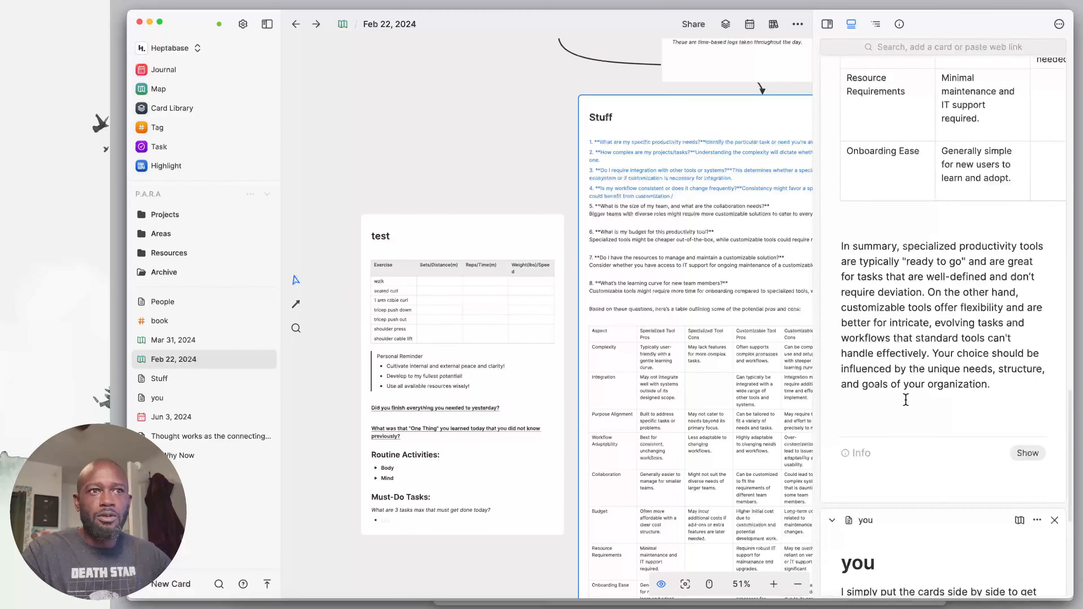
pyautogui.scroll(15, 905, 400)
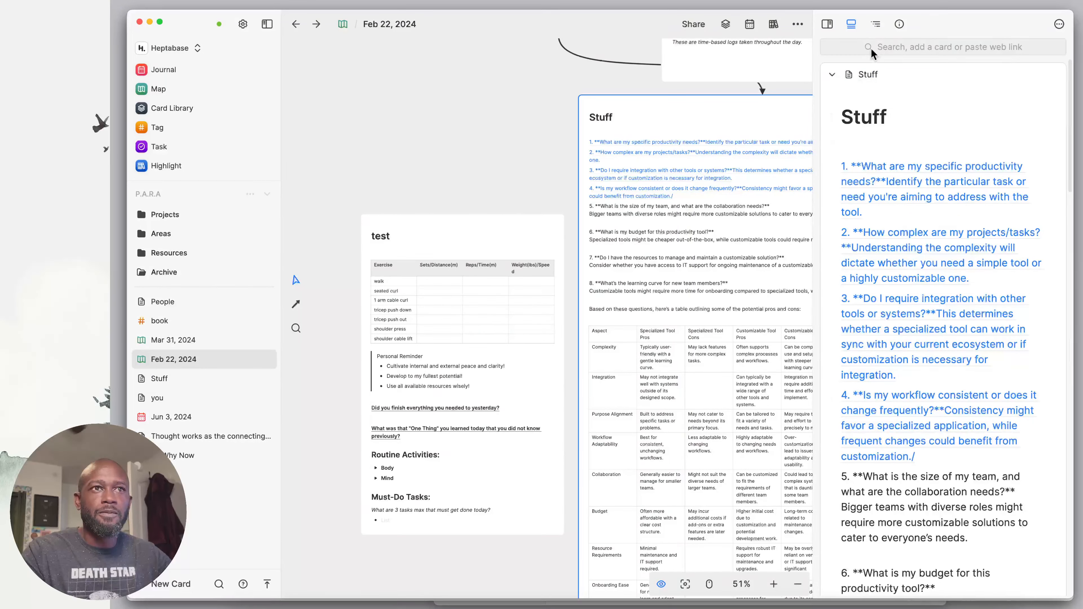
# Check the whiteboard's info and table of contents, and collapse the Stuff and you cards in the list of side-opened cards
pyautogui.click(898, 23)
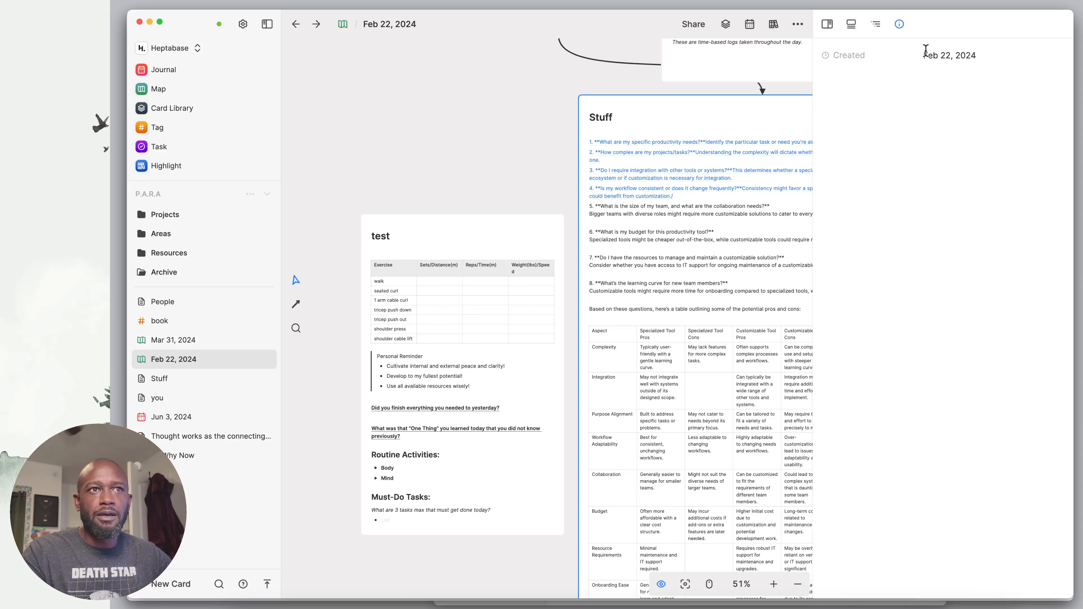
pyautogui.click(880, 31)
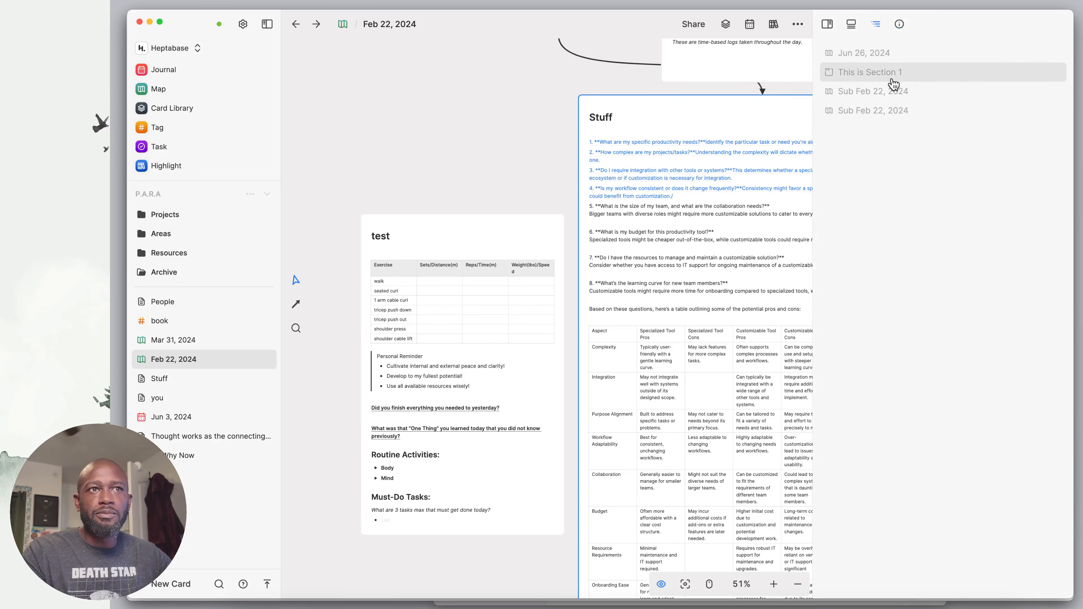
pyautogui.click(851, 24)
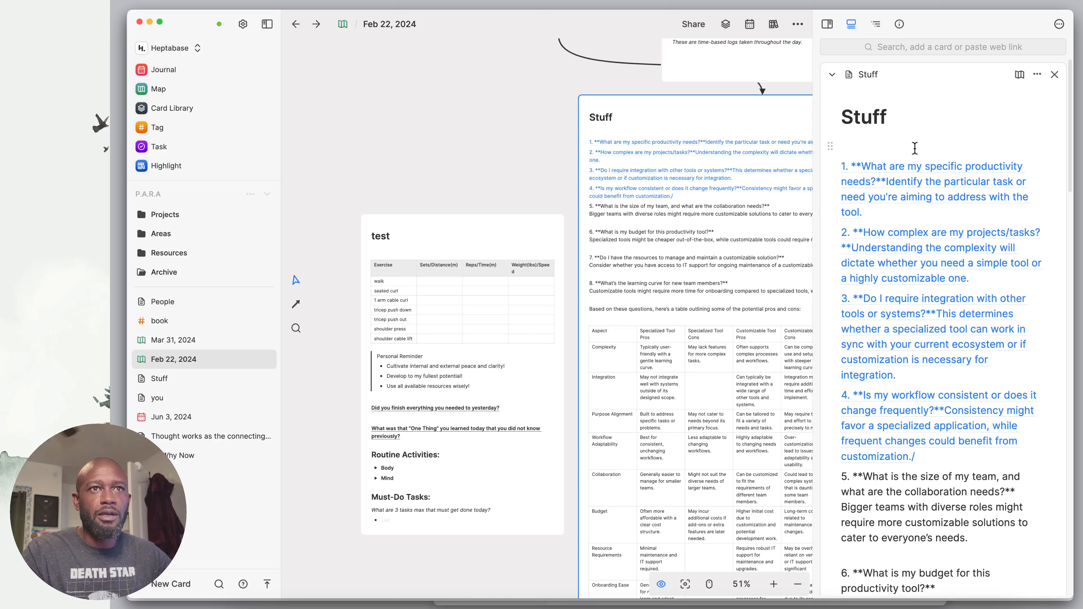
pyautogui.click(832, 75)
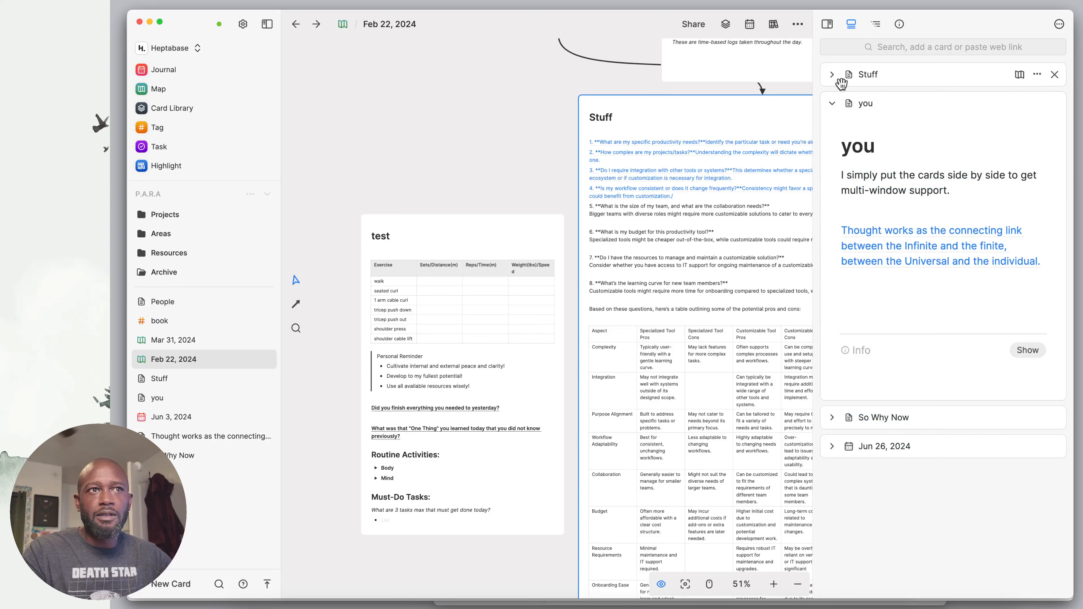
pyautogui.click(832, 103)
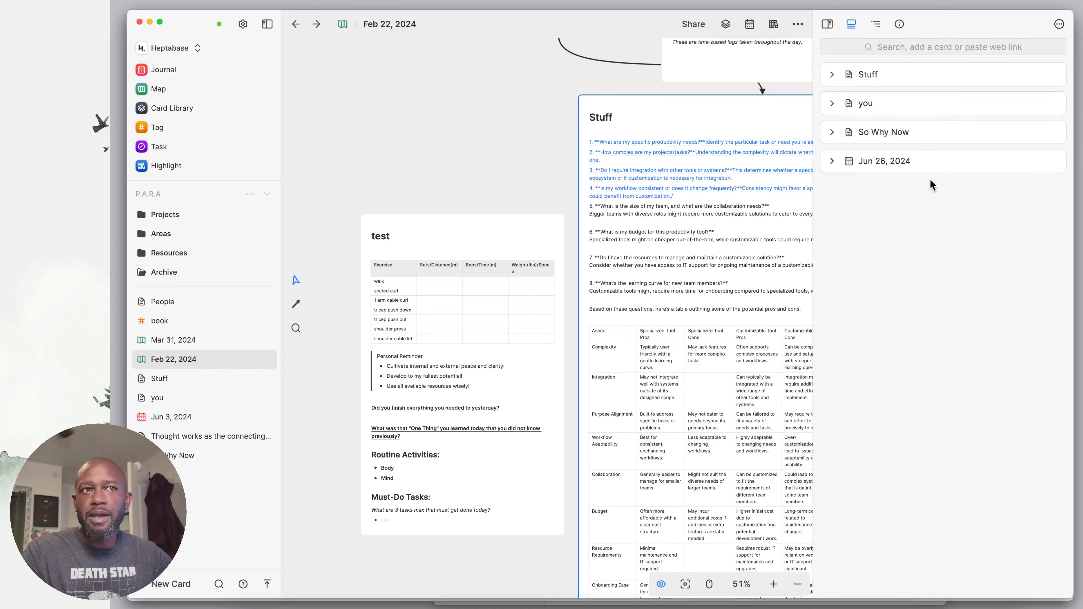
# Expand the Jun 26, 2024 journal entry and move its Personal Reminder block into the Stuff card below question 5, then hide the side-opened cards
pyautogui.click(832, 161)
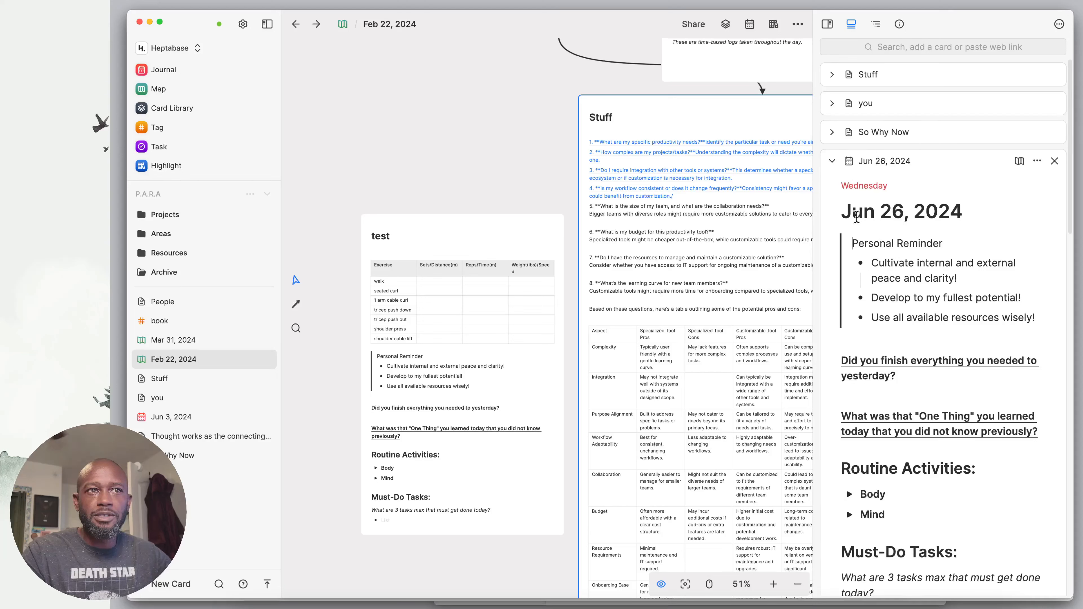
pyautogui.moveTo(831, 243); pyautogui.dragTo(682, 235)
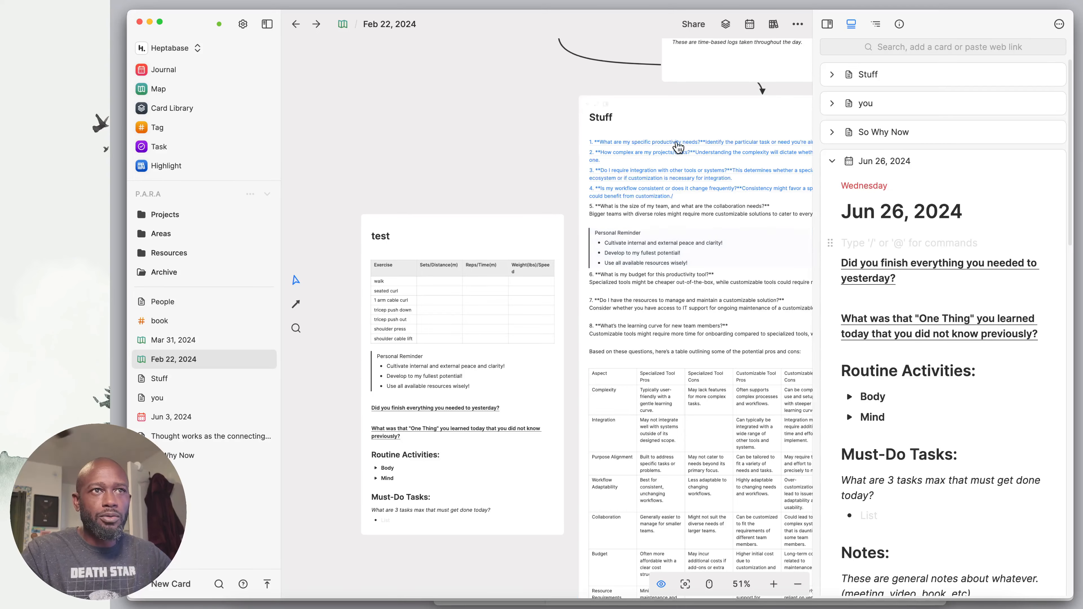
pyautogui.click(827, 24)
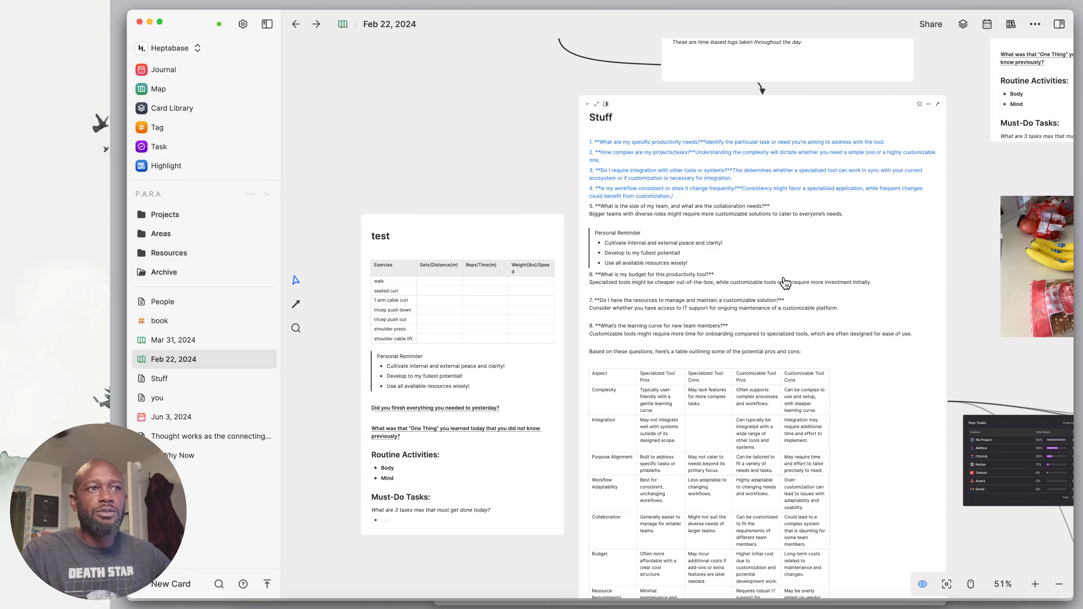
# Examine the Personal Reminder blocks in the test and Stuff cards, and look through the remaining Jun 26, 2024 journal entry alongside the whiteboard
pyautogui.scroll(5, 563, 285)
pyautogui.scroll(-3, 563, 285)
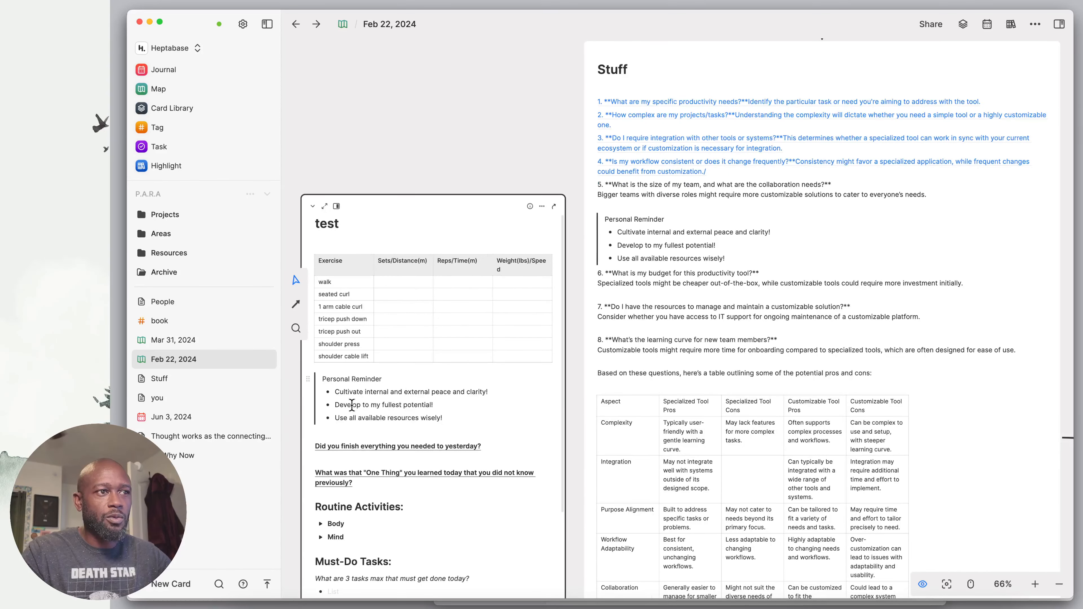
pyautogui.click(456, 410)
pyautogui.click(680, 343)
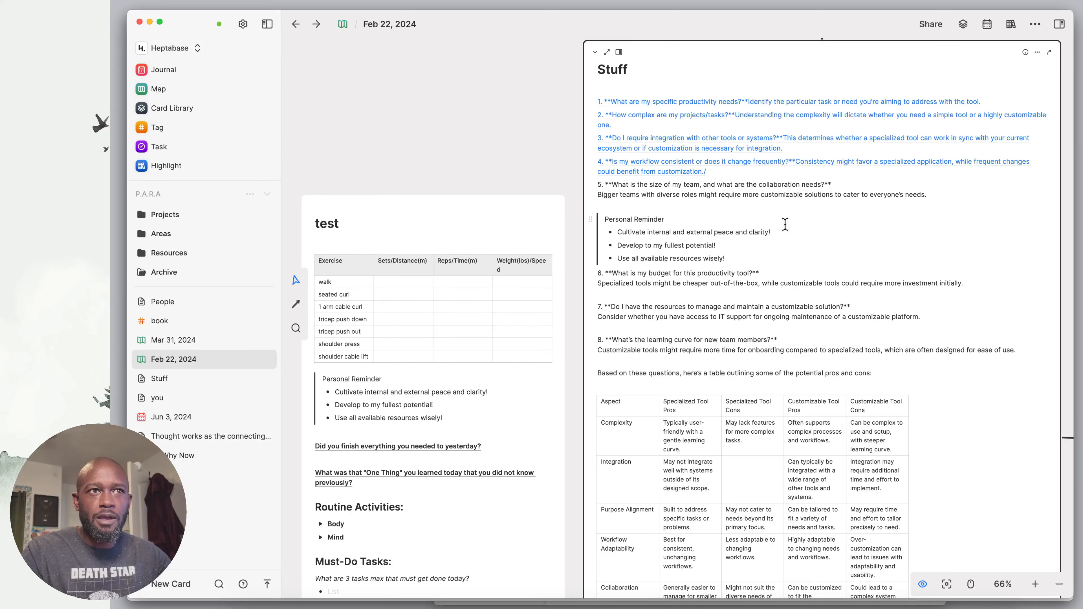
pyautogui.click(1060, 24)
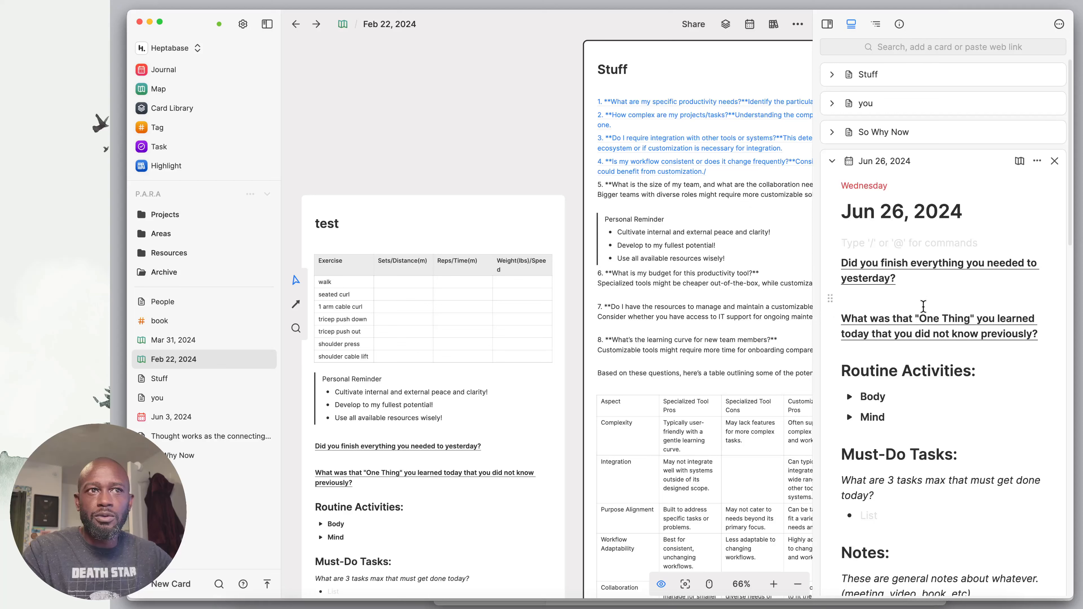
pyautogui.scroll(-4, 922, 296)
pyautogui.click(913, 293)
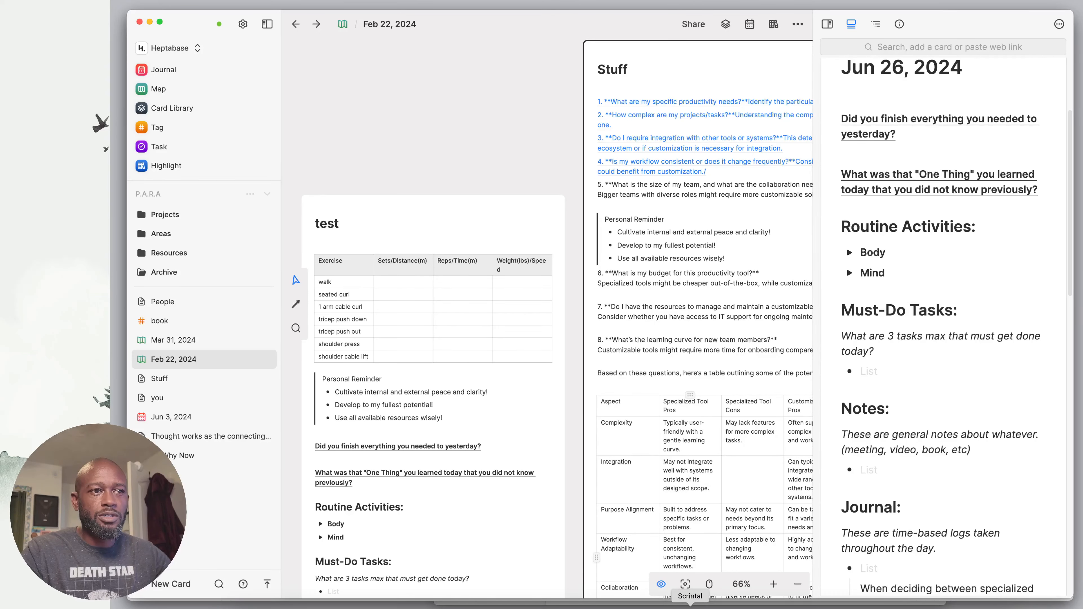
# Switch to Scrintal, bring the floating sadfasdfasd card to the front and hide both sidebars around the board
pyautogui.click(690, 605)
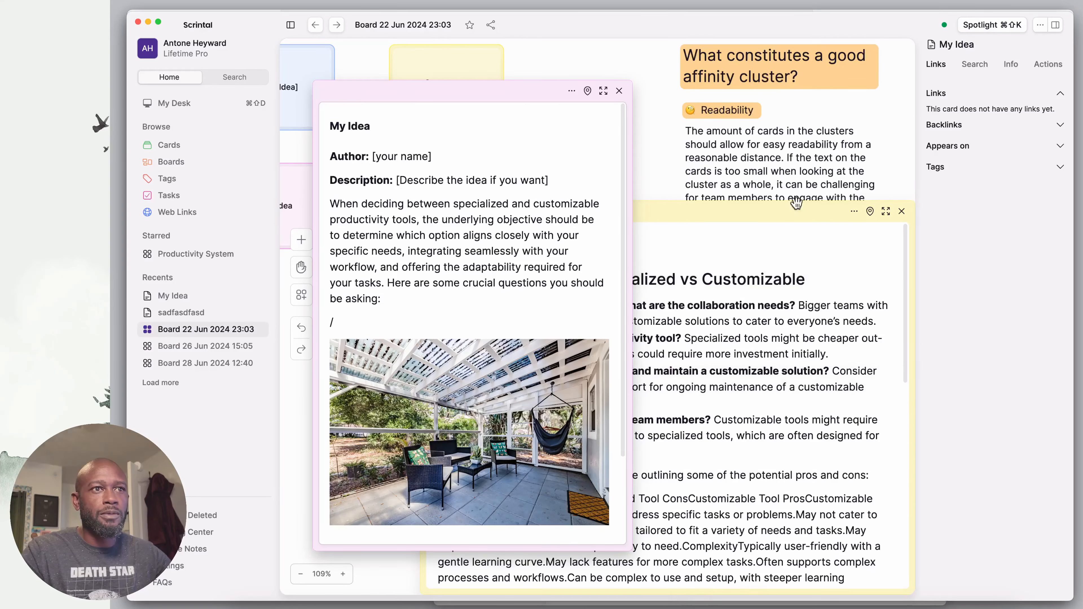
pyautogui.click(758, 213)
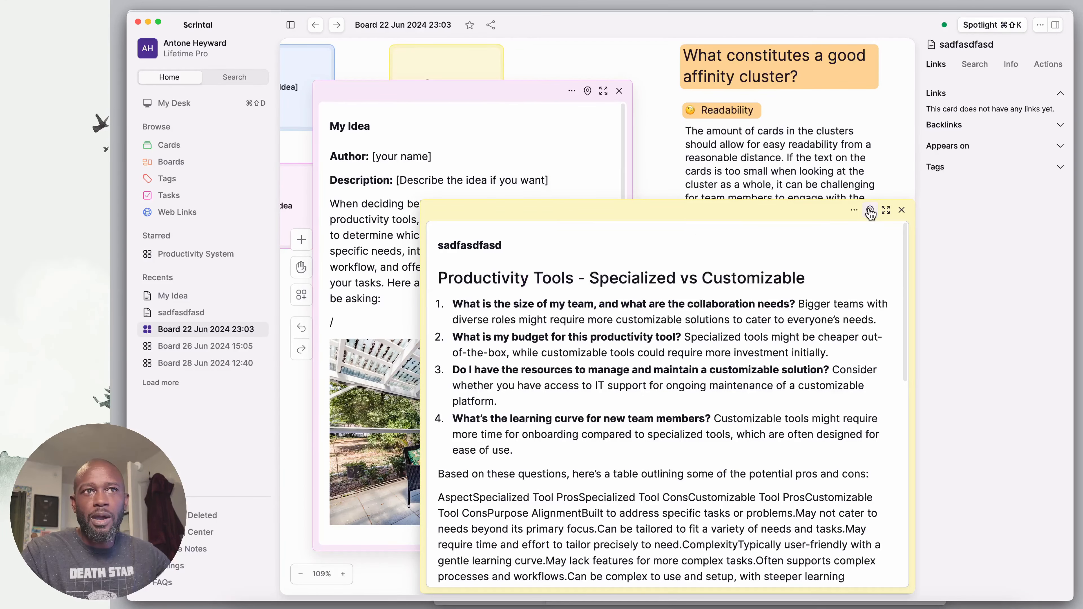
pyautogui.click(1056, 25)
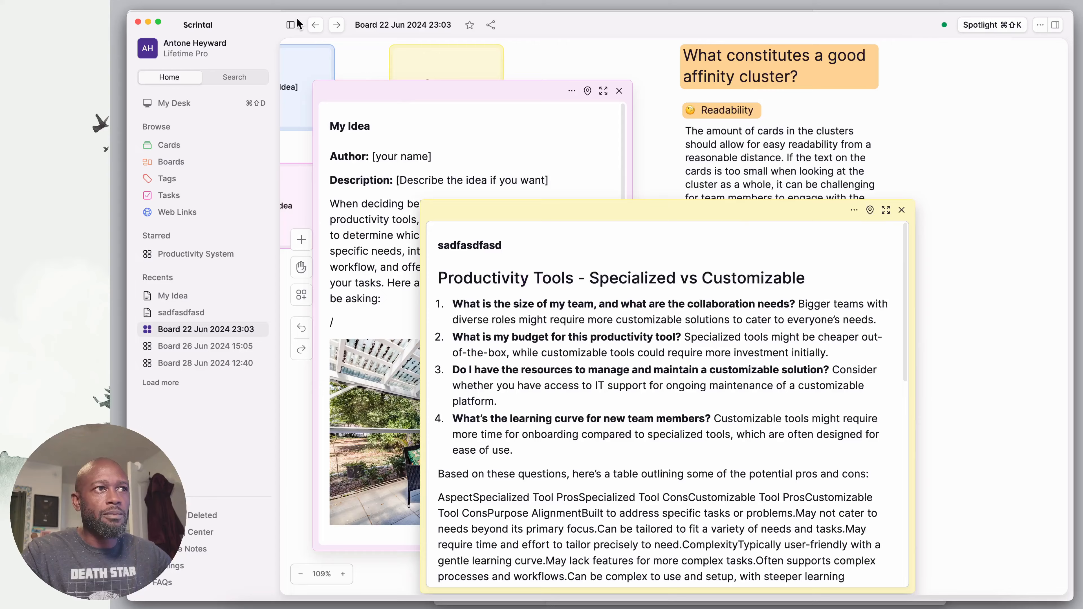
pyautogui.click(290, 26)
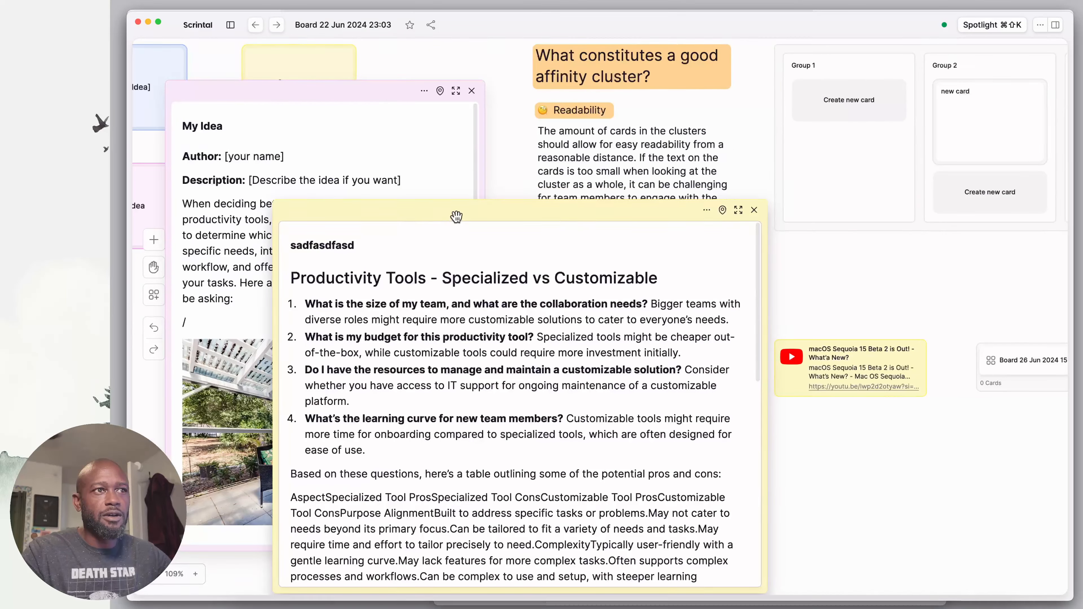
# Arrange the floating cards across the board with a narrowed sadfasdfasd card beside My Idea, and open the [Your Idea] card on their other side
pyautogui.moveTo(321, 210); pyautogui.dragTo(622, 210)
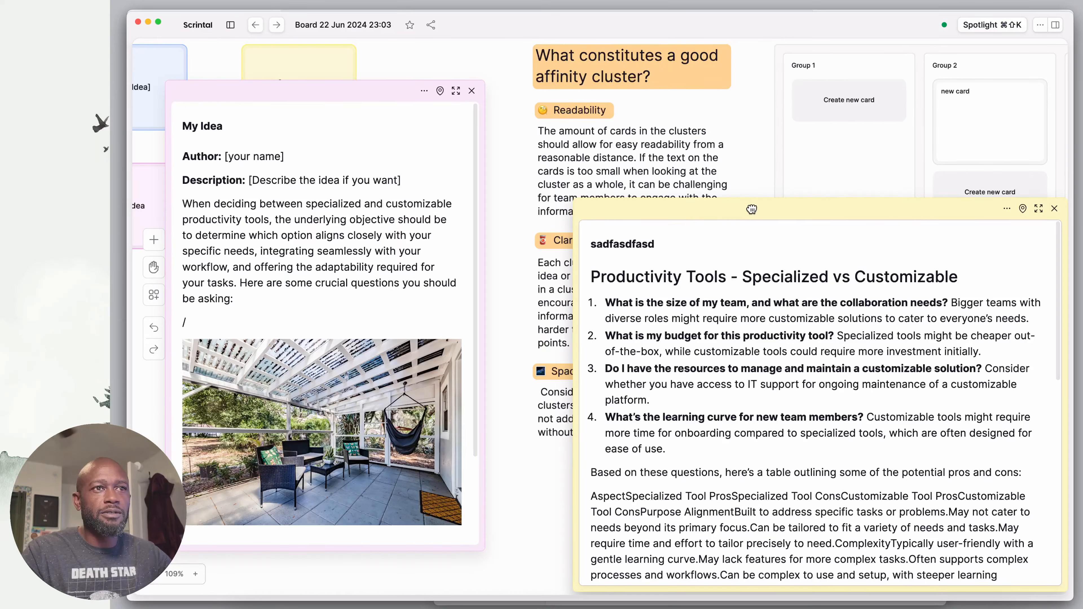
pyautogui.moveTo(575, 198); pyautogui.dragTo(672, 198)
pyautogui.moveTo(401, 97); pyautogui.dragTo(585, 138)
pyautogui.click(322, 200)
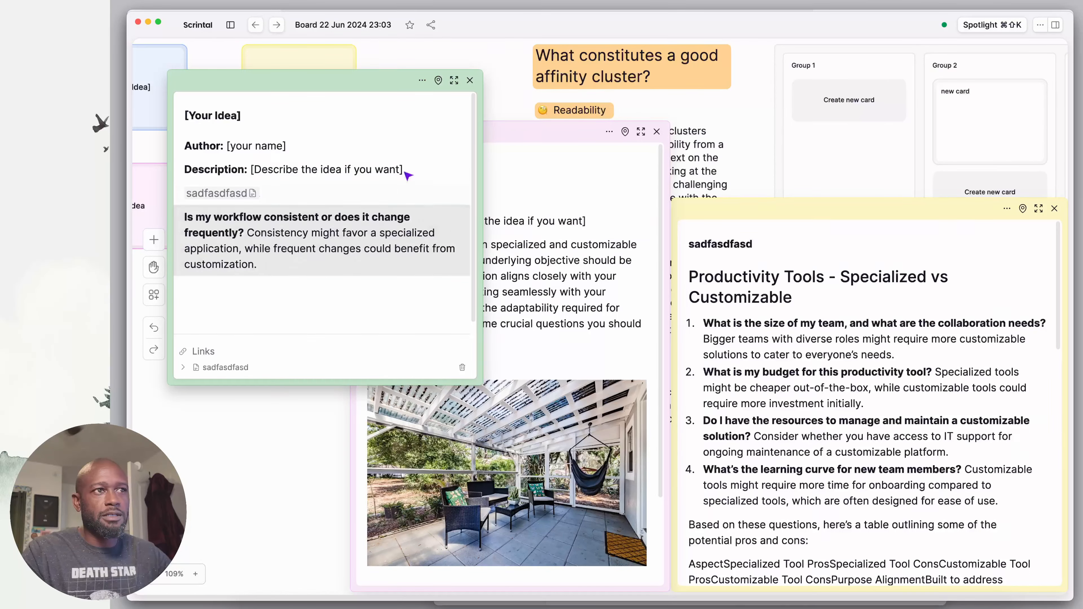
pyautogui.moveTo(368, 83); pyautogui.dragTo(343, 76)
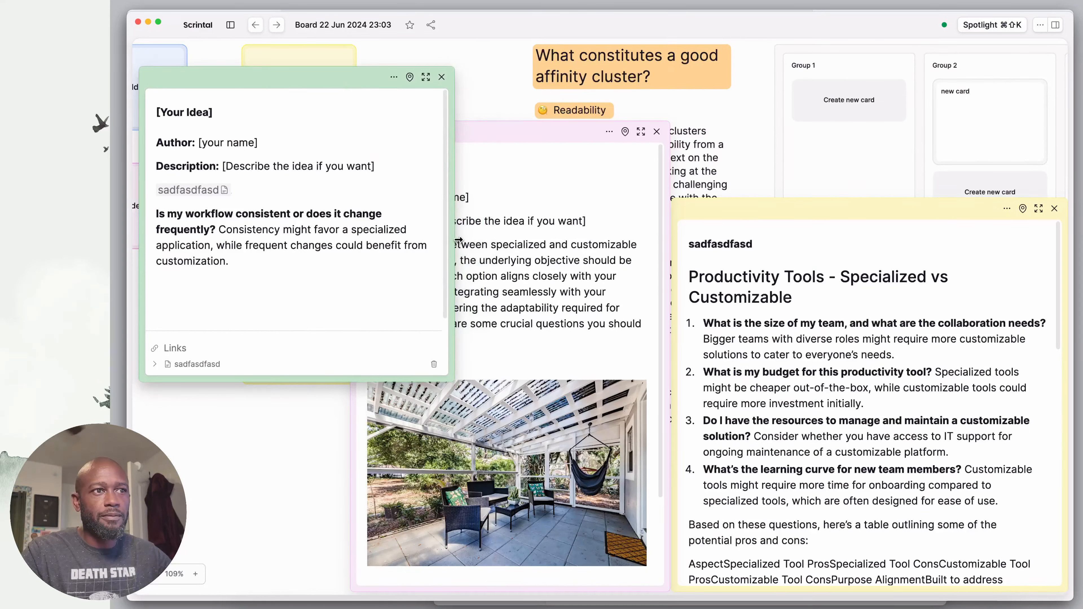
# Bring the My Idea card forward and move the team size and collaboration question from sadfasdfasd to just above its slash line
pyautogui.click(588, 292)
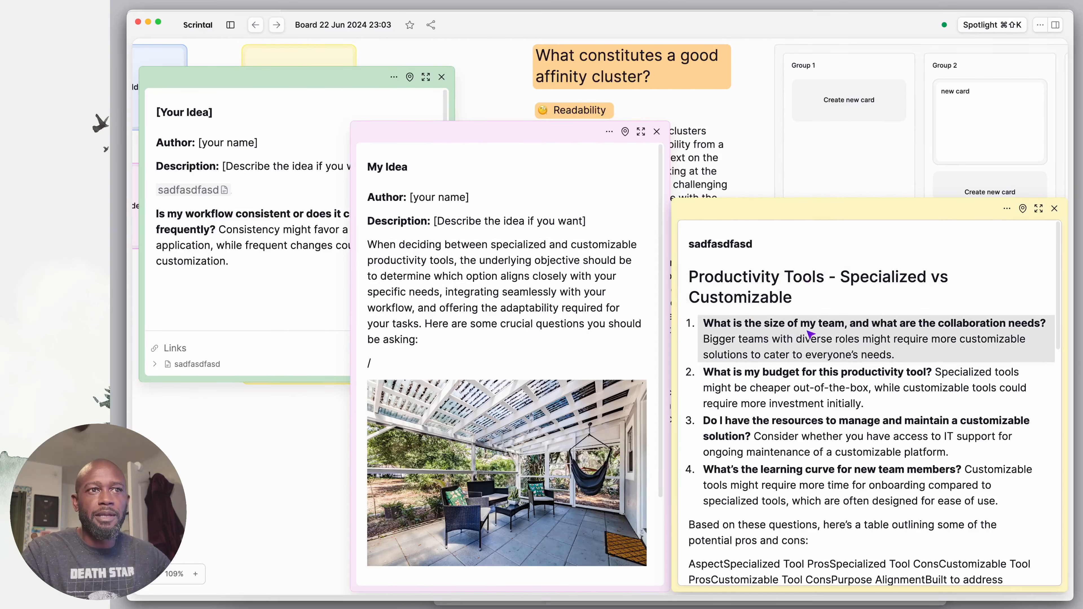
pyautogui.moveTo(796, 334); pyautogui.dragTo(548, 362)
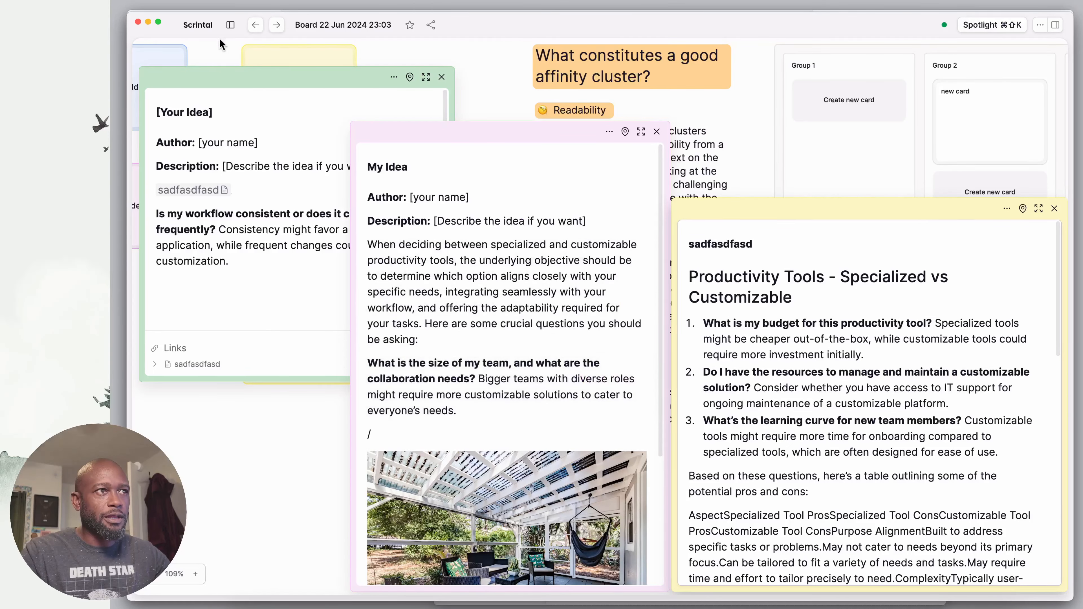
# Show the main navigation again, browse the Cards, Boards and Tags lists, and list the cards tagged #daily board
pyautogui.click(230, 25)
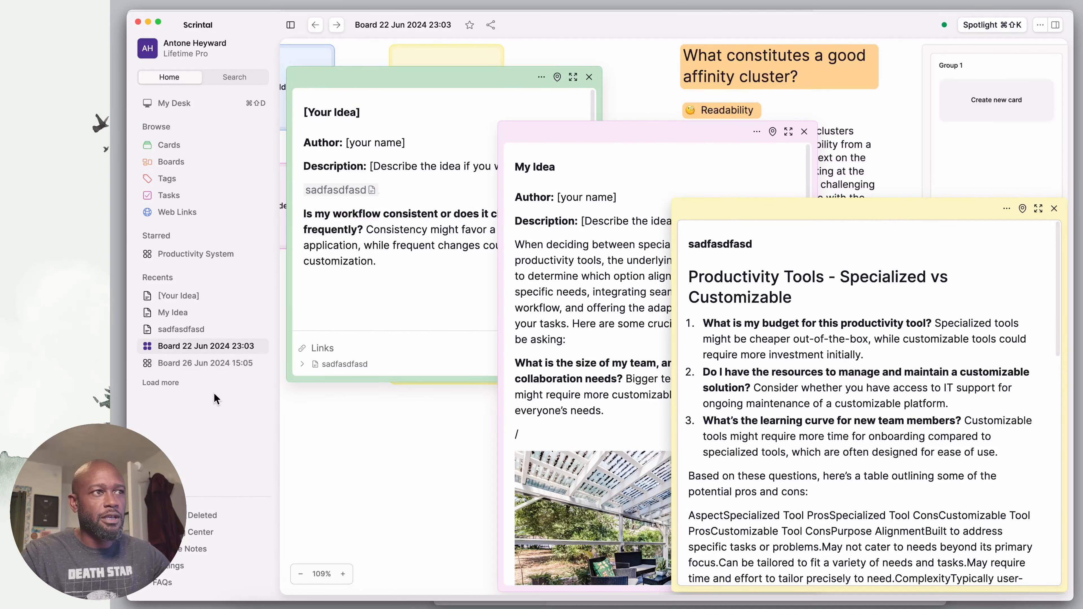
pyautogui.click(182, 148)
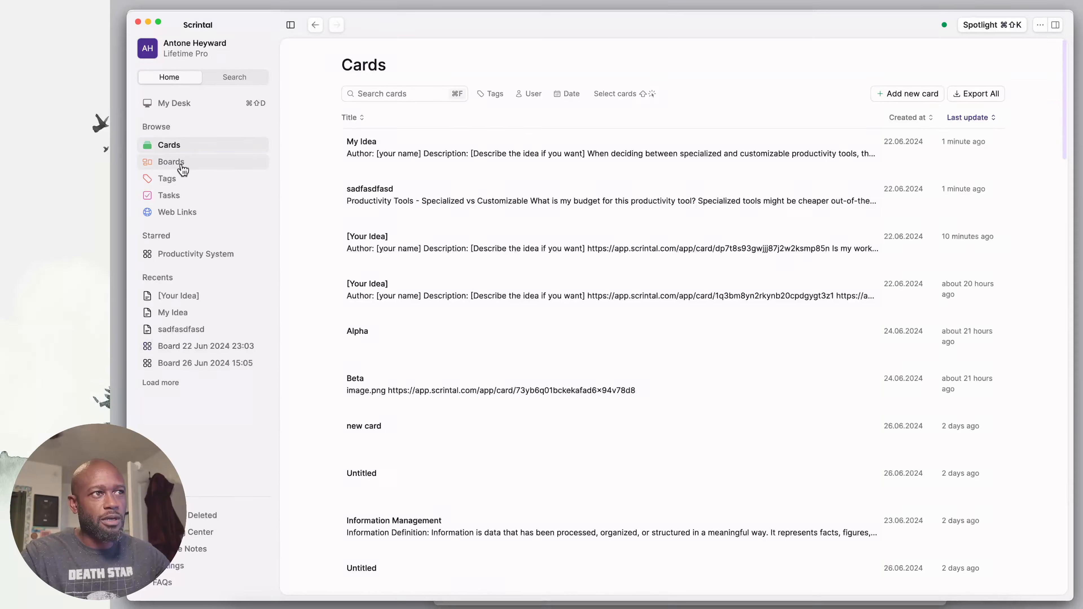
pyautogui.click(181, 165)
pyautogui.click(173, 179)
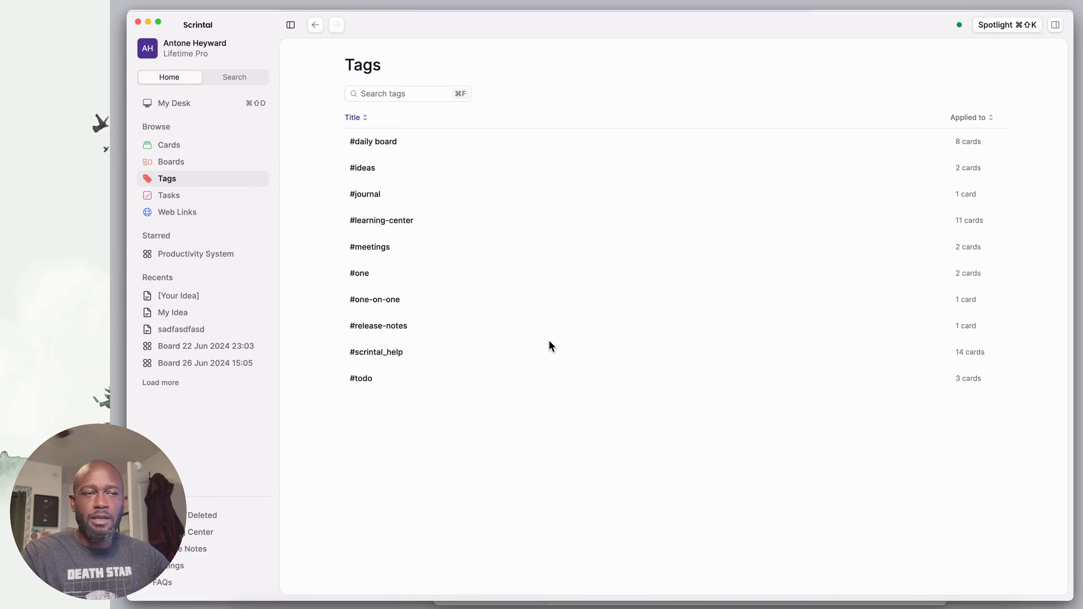
pyautogui.click(383, 142)
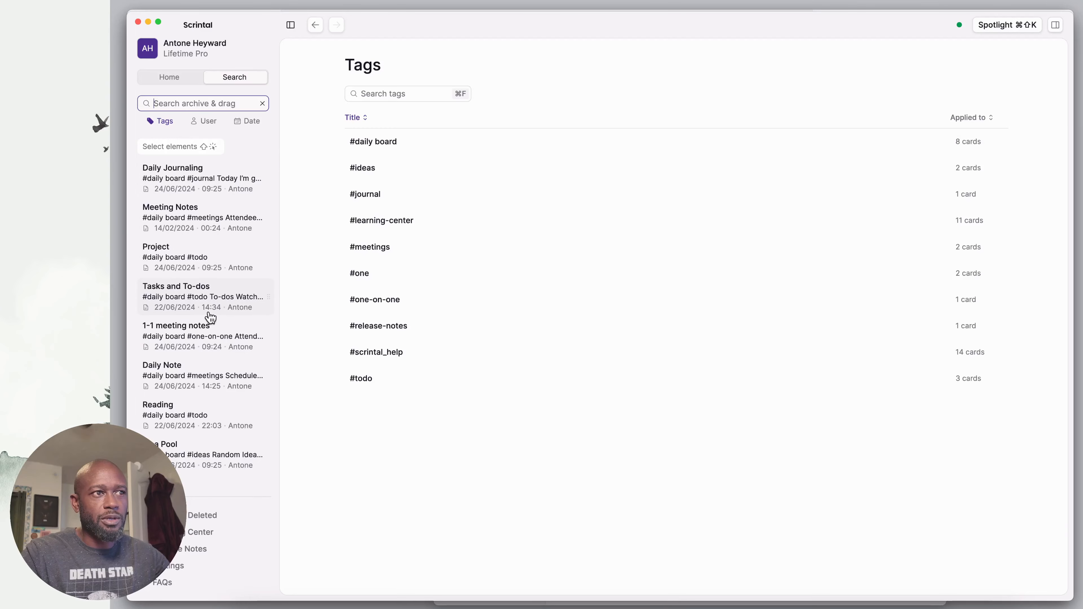
# Switch to Heptabase, open the author tag's table and view the existing properties and property types available for a new column
pyautogui.click(666, 606)
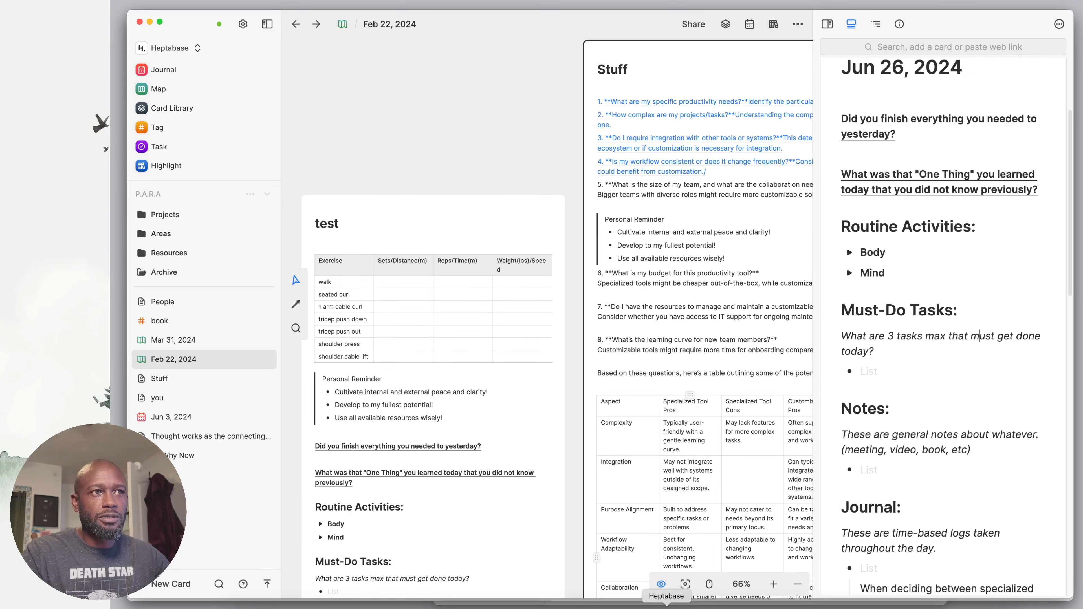
pyautogui.click(162, 130)
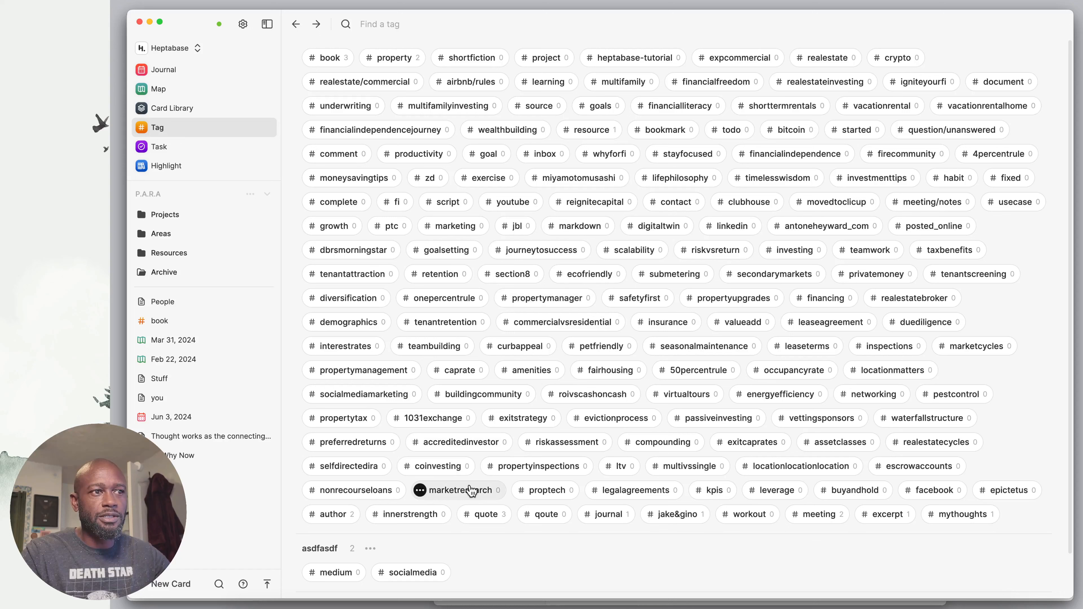
pyautogui.click(335, 515)
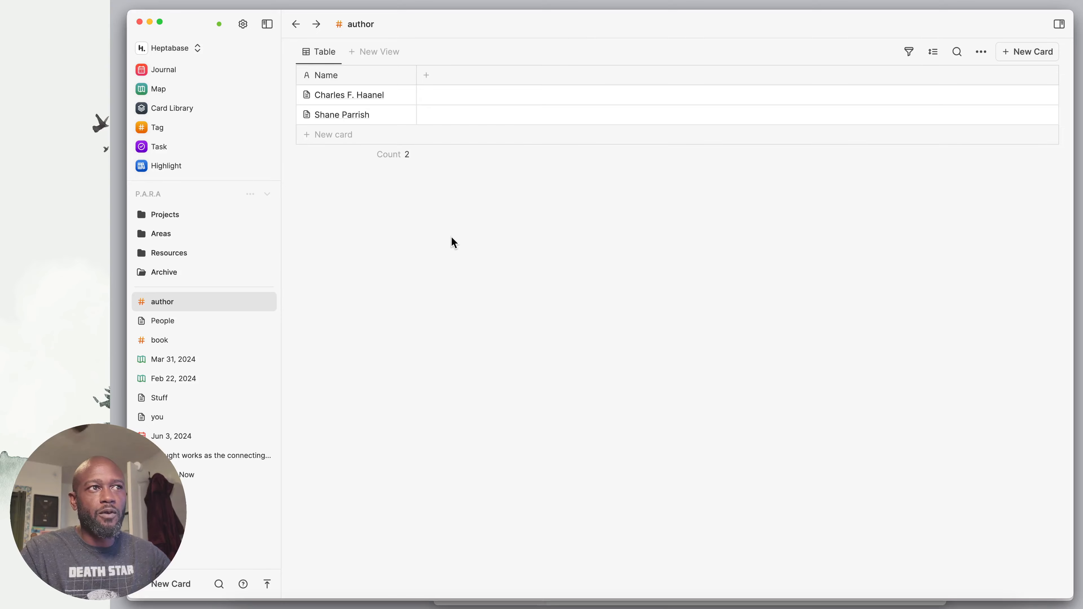
pyautogui.click(427, 76)
pyautogui.moveTo(436, 101)
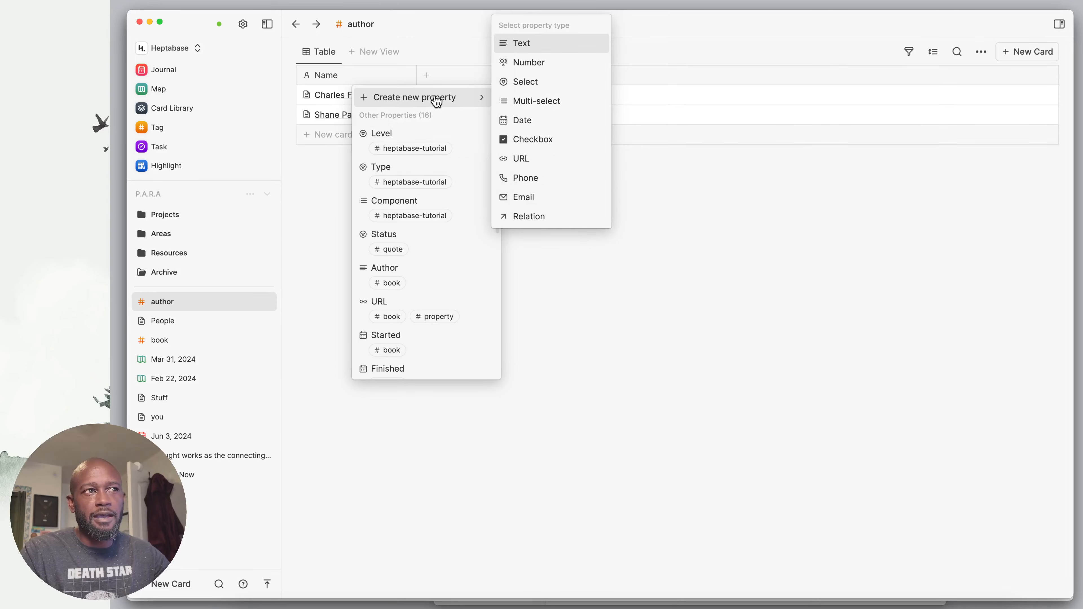
pyautogui.click(329, 186)
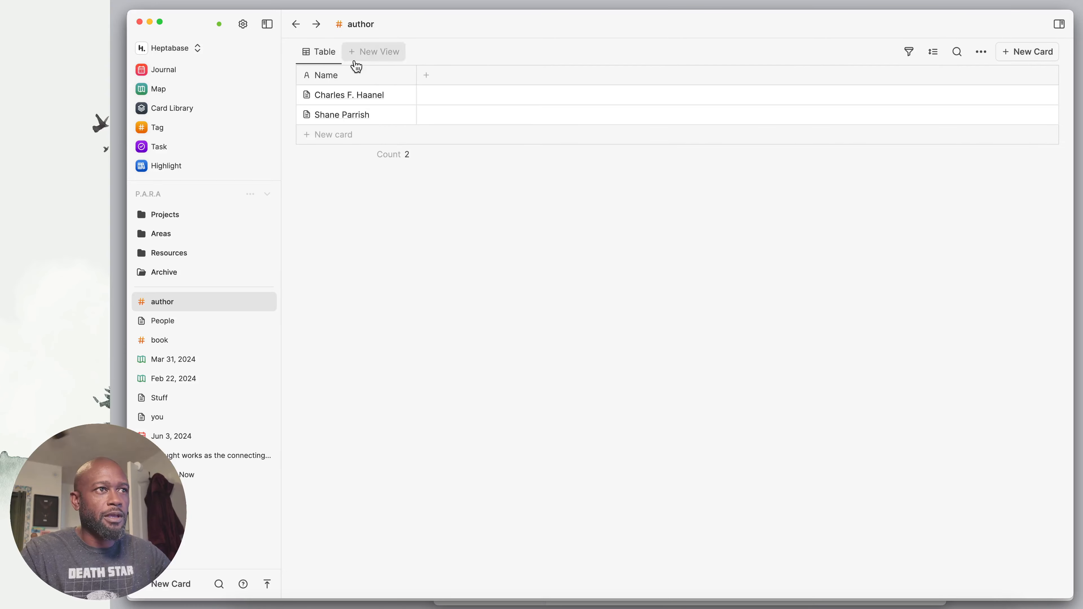
# Add a Kanban view to the author tag, keeping the name Kanban, and return to its table view
pyautogui.click(376, 53)
pyautogui.click(367, 101)
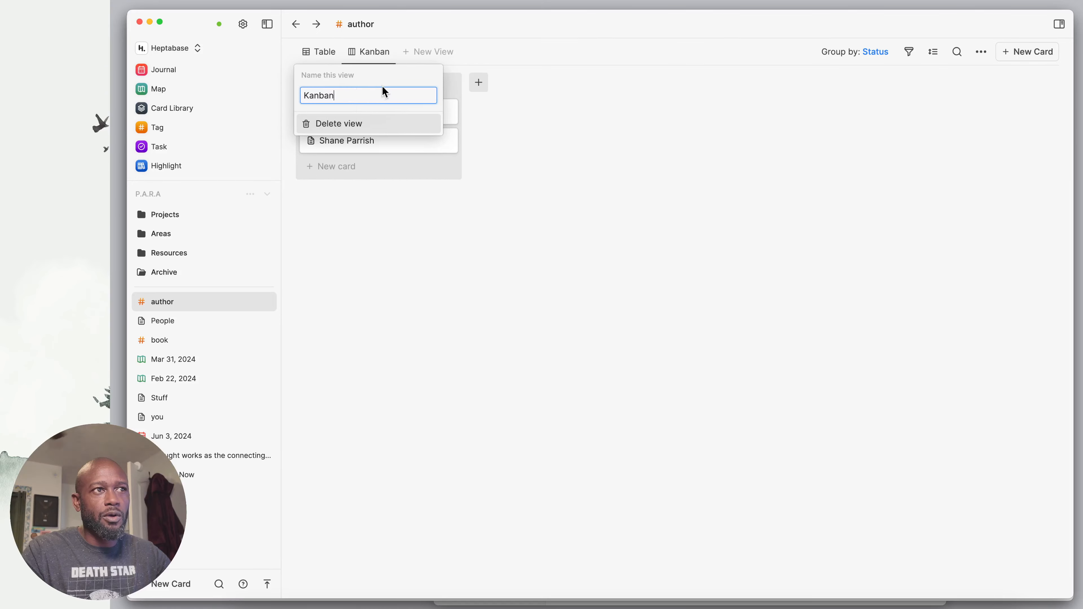
pyautogui.click(539, 104)
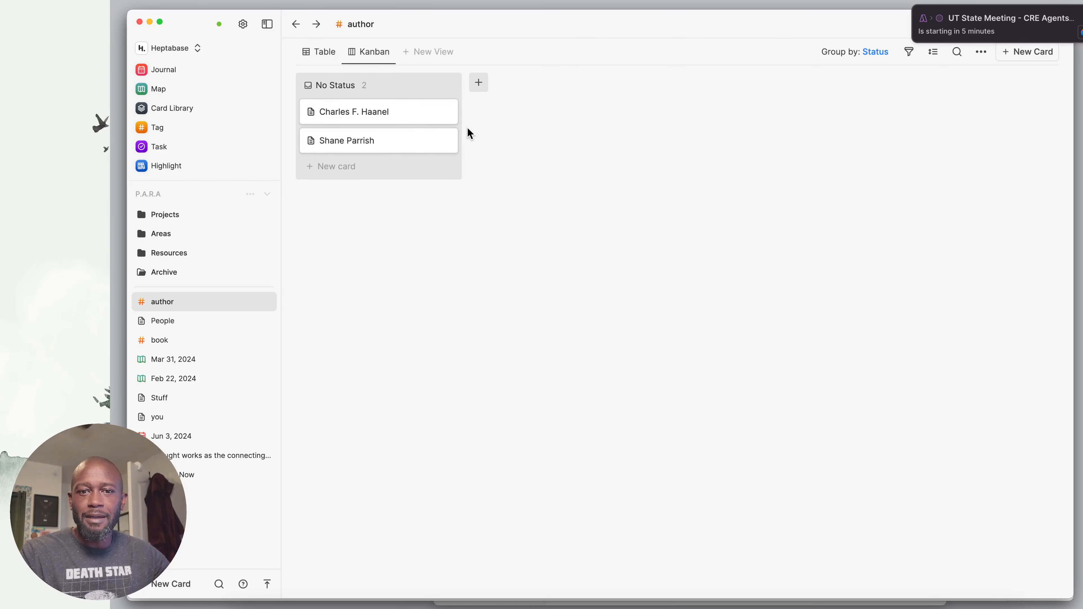
pyautogui.click(329, 54)
# Return to the tag overview, look through the tags and groups, and view the edit and delete options for the book tag
pyautogui.click(301, 34)
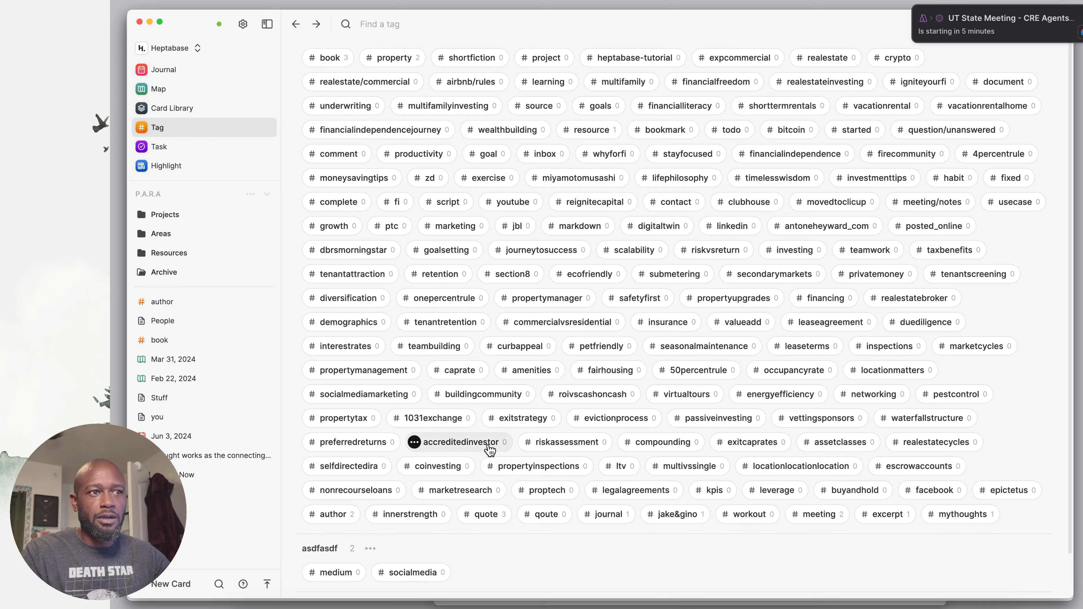
pyautogui.scroll(-2, 490, 446)
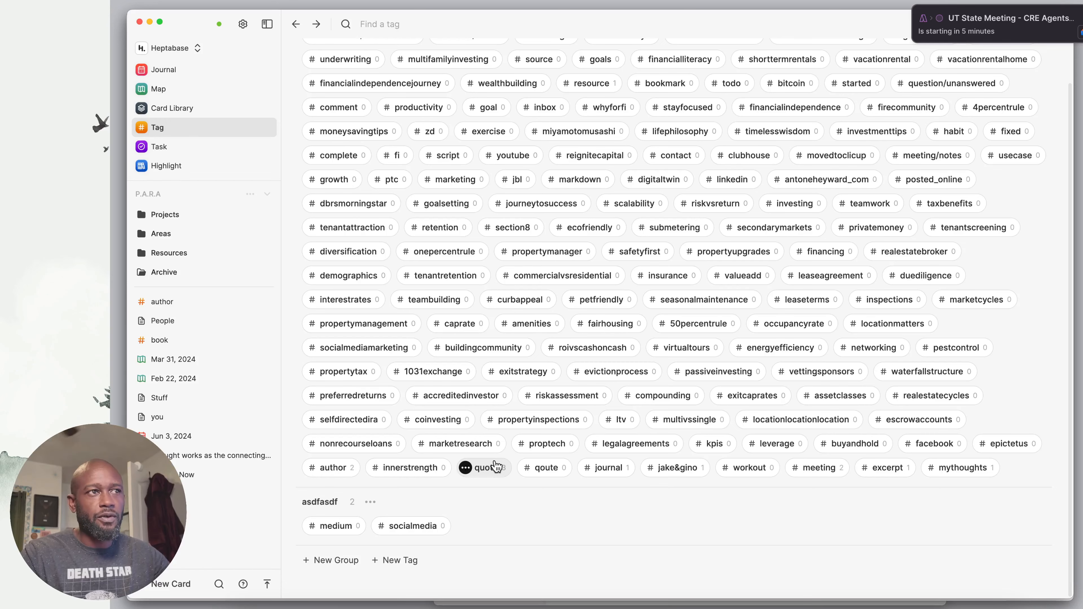
pyautogui.scroll(1, 496, 460)
pyautogui.scroll(2, 496, 455)
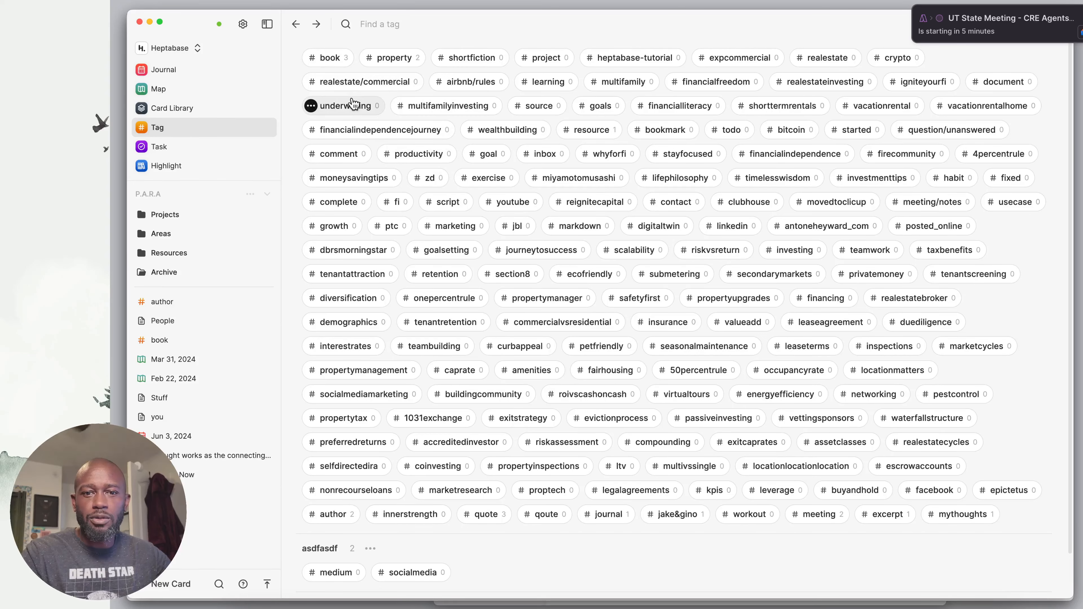
pyautogui.click(311, 58)
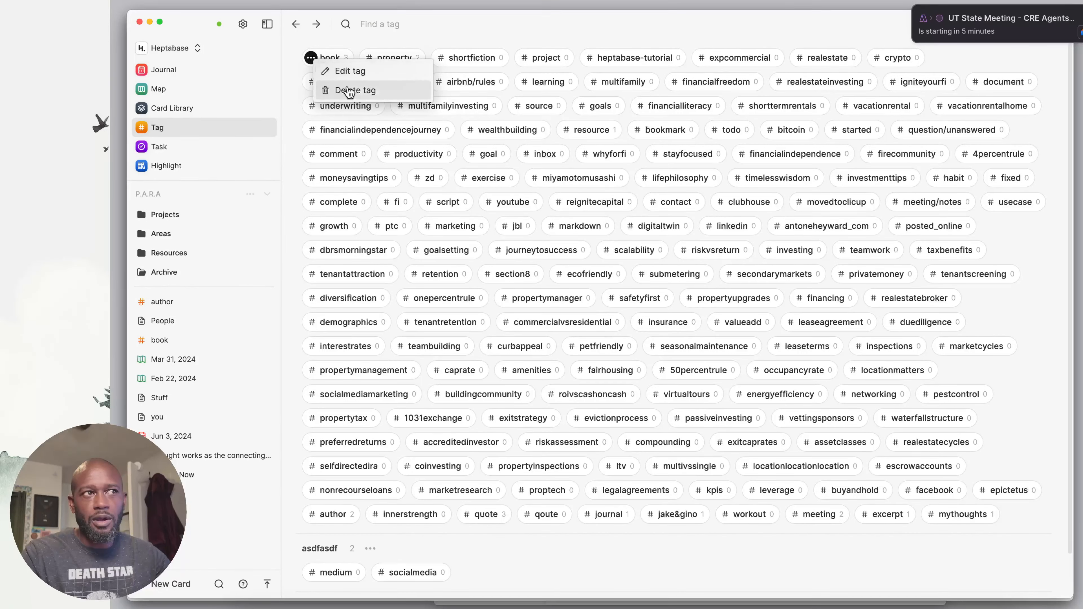
pyautogui.click(294, 384)
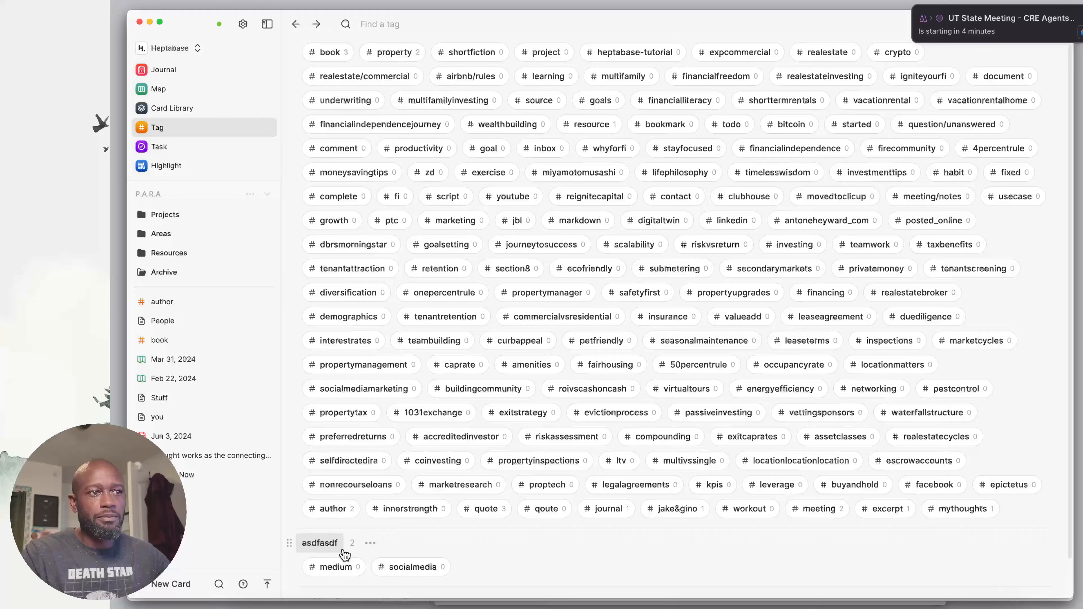
# Move the author and quote tags into the asdfasdf tag group
pyautogui.scroll(-2, 341, 554)
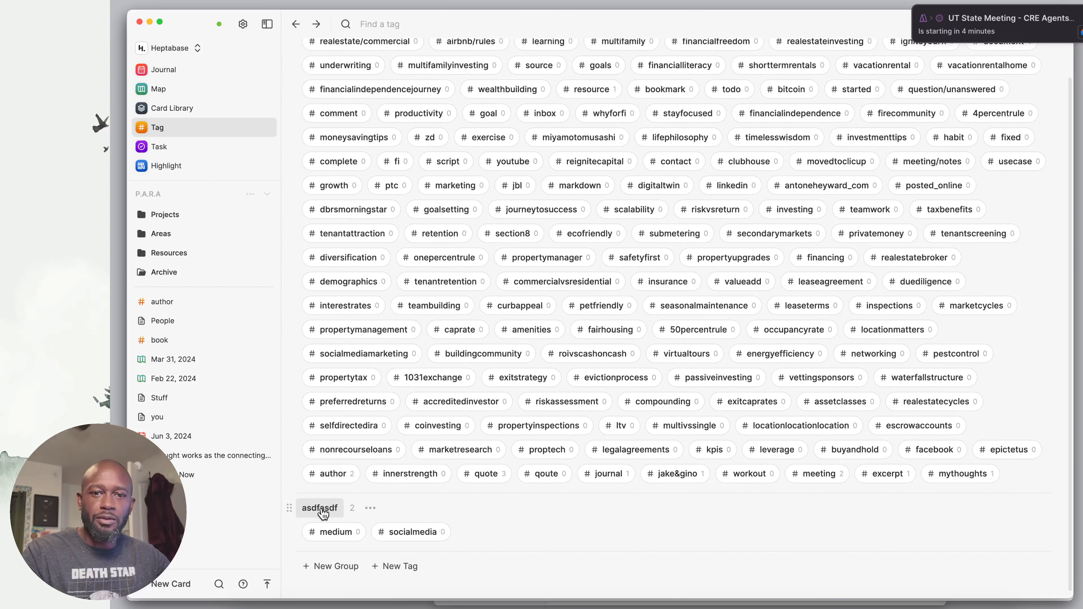
pyautogui.moveTo(319, 477); pyautogui.dragTo(479, 529)
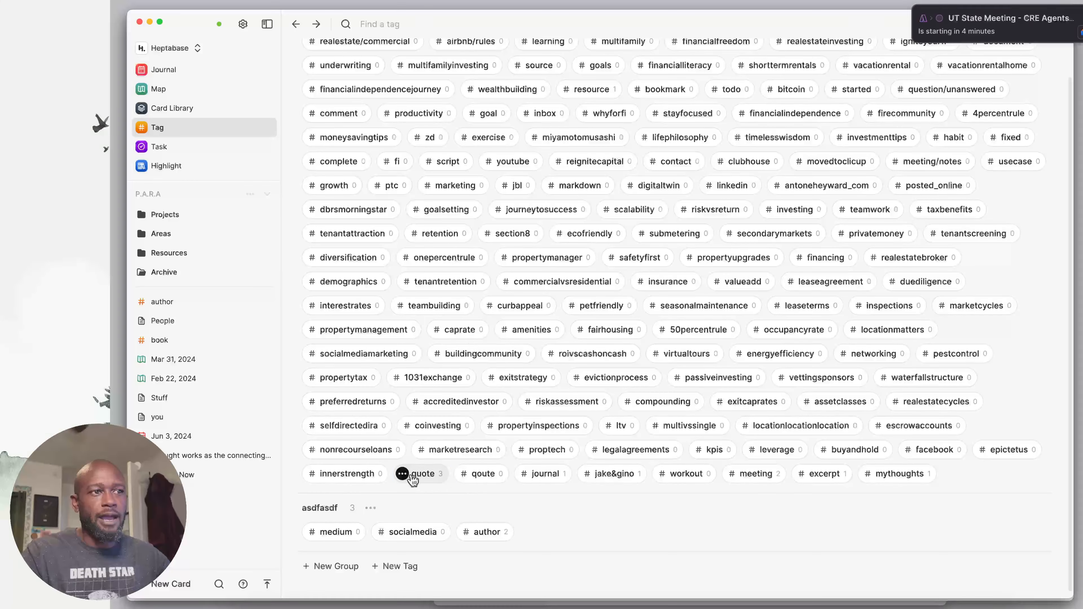
pyautogui.moveTo(409, 475); pyautogui.dragTo(538, 542)
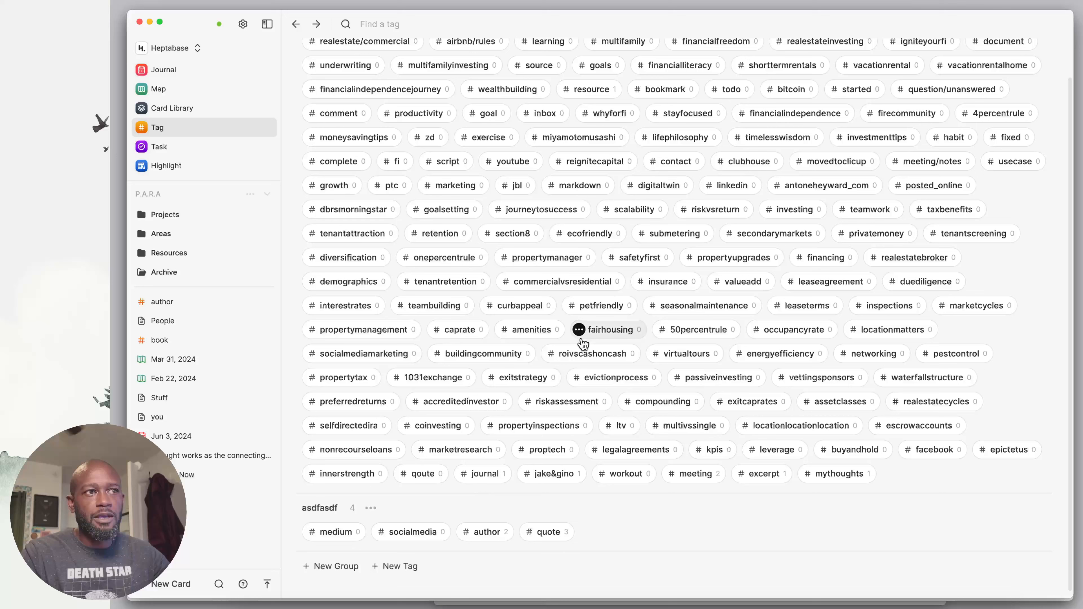
# Switch to Scrintal's tag list and view the options available for the daily board tag
pyautogui.scroll(2, 453, 399)
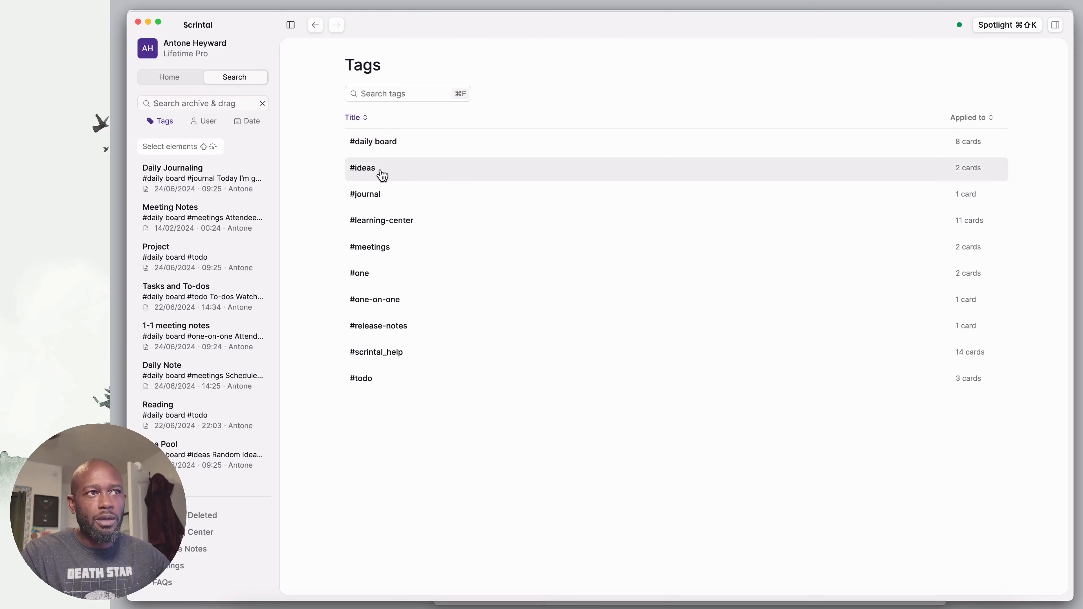
pyautogui.rightClick(395, 144)
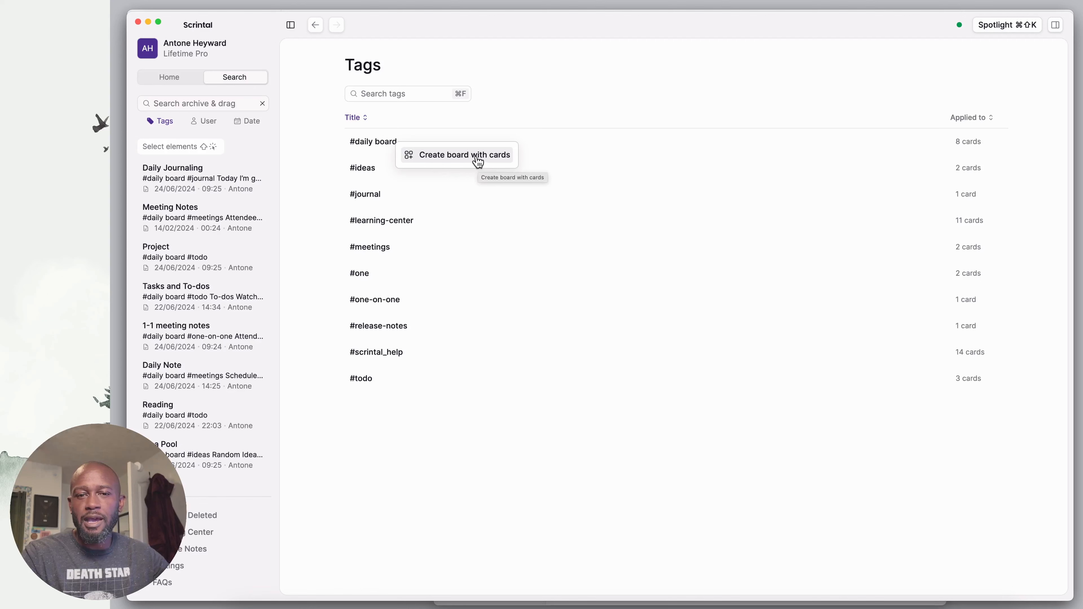
pyautogui.click(534, 80)
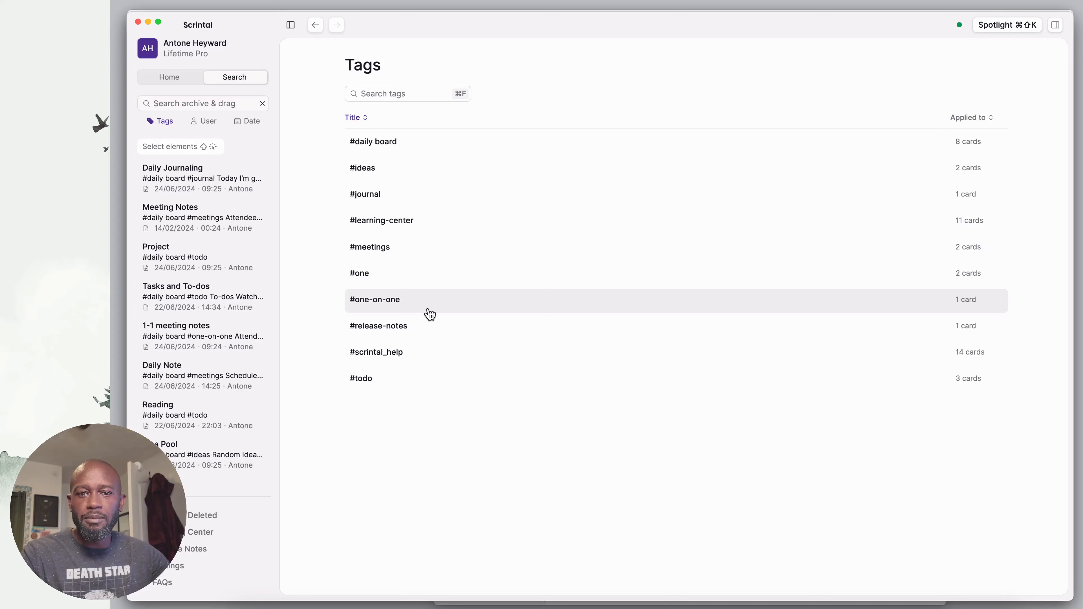
# Go to Scrintal's task overview and view the tasks both with and without completed cards included
pyautogui.click(176, 81)
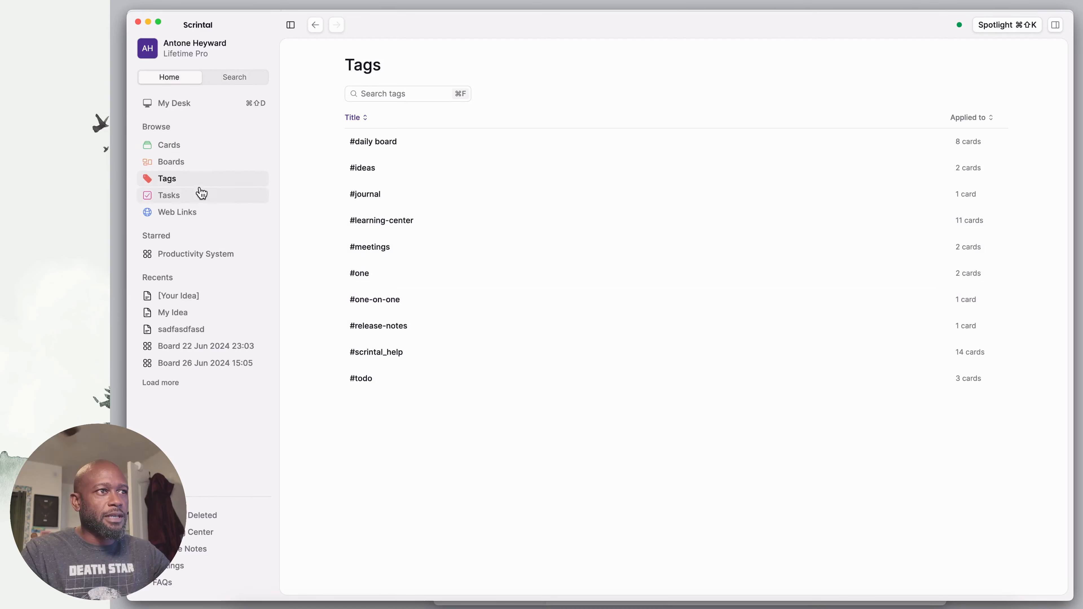
pyautogui.click(175, 199)
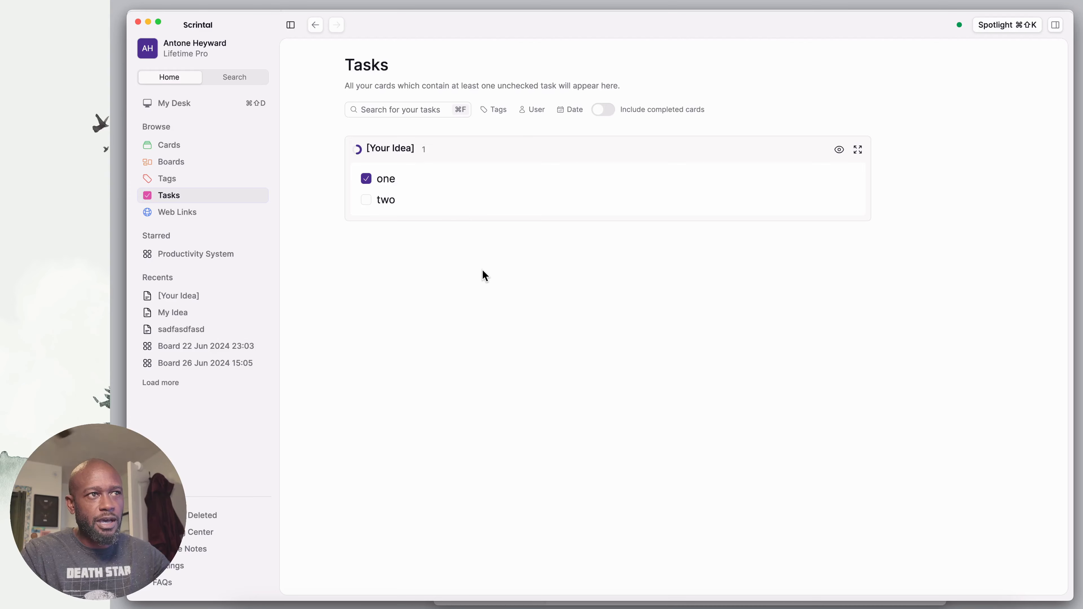
pyautogui.click(408, 200)
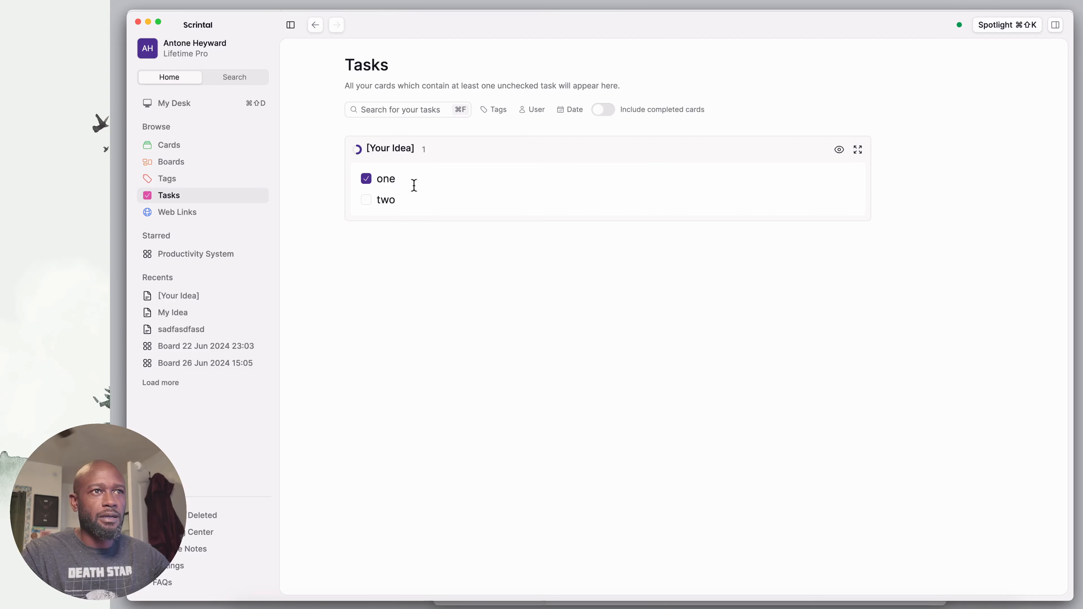
pyautogui.click(611, 117)
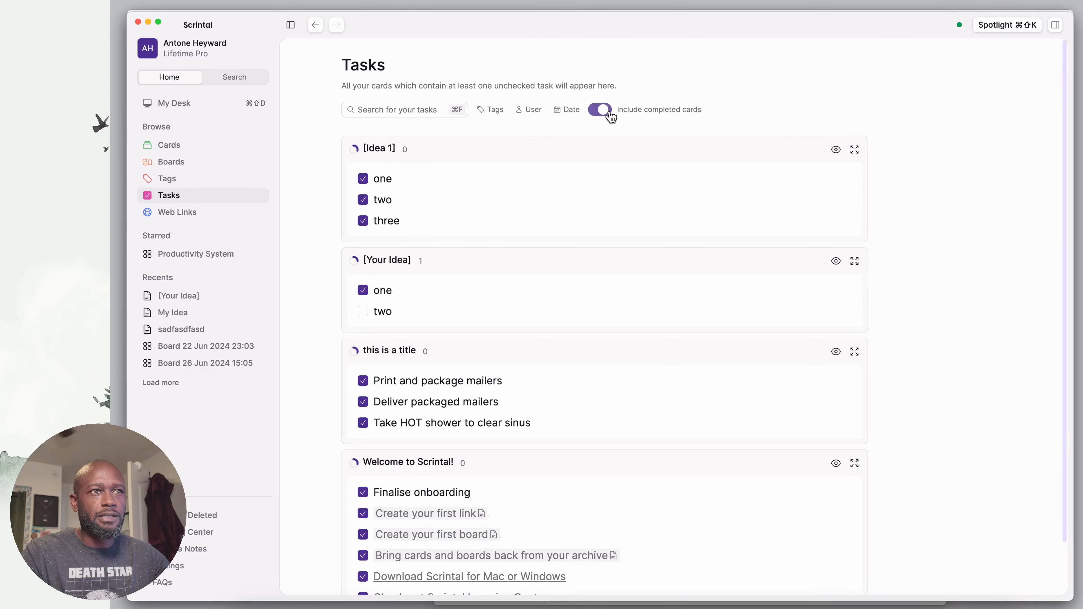
pyautogui.click(611, 116)
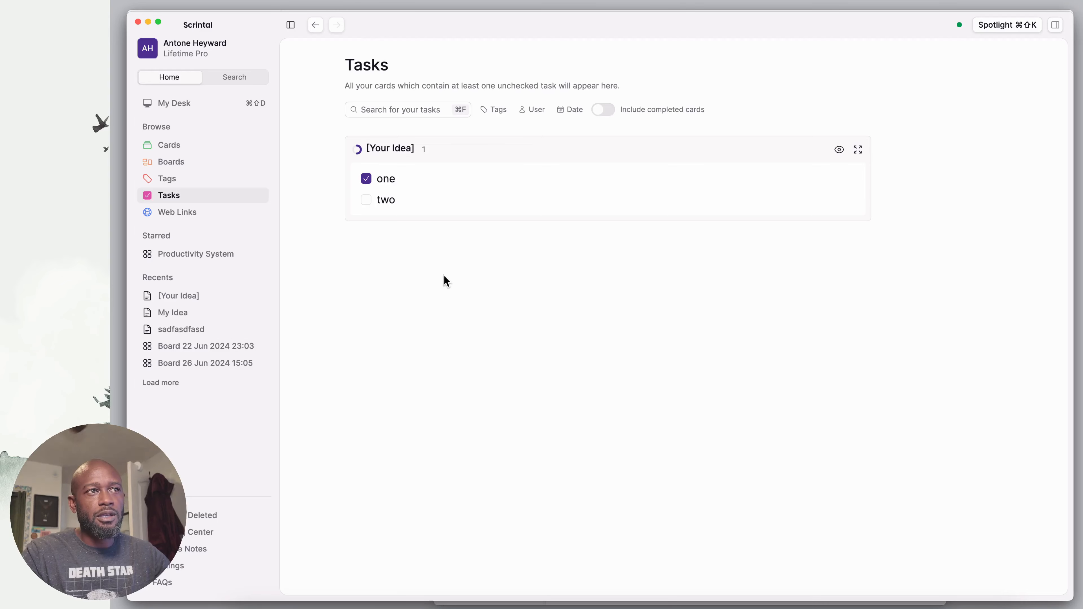
pyautogui.click(406, 201)
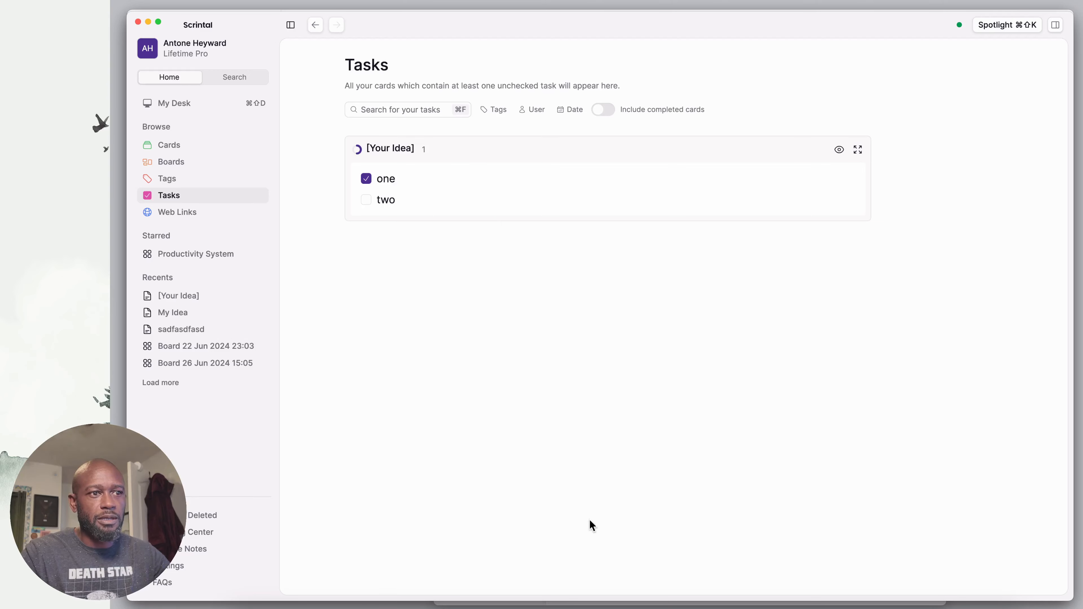
# Switch to Heptabase's task overview and open the So Why Now card from the overdue task two
pyautogui.click(667, 605)
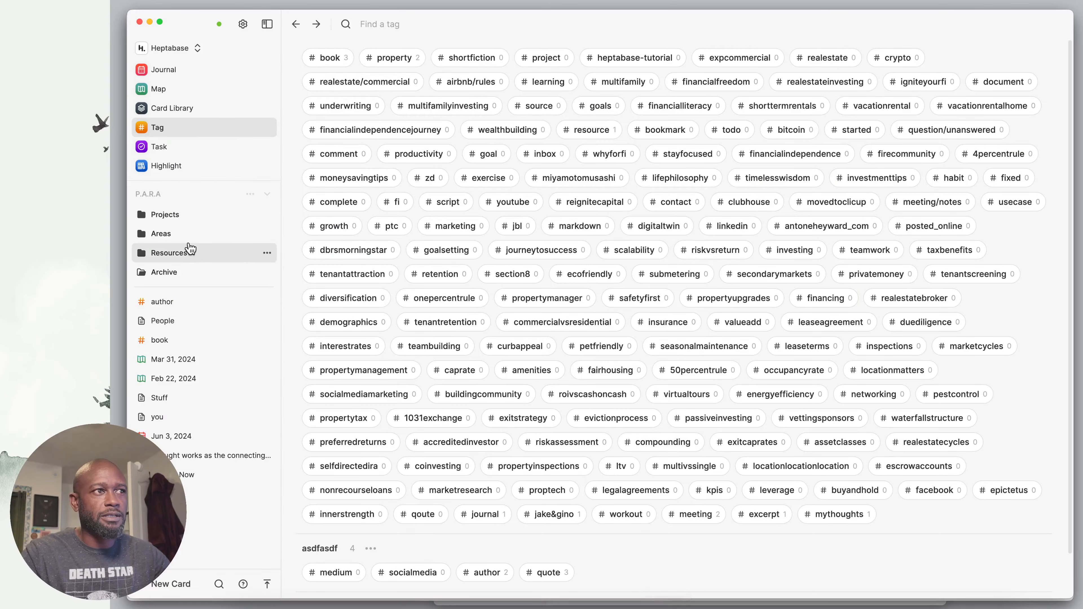
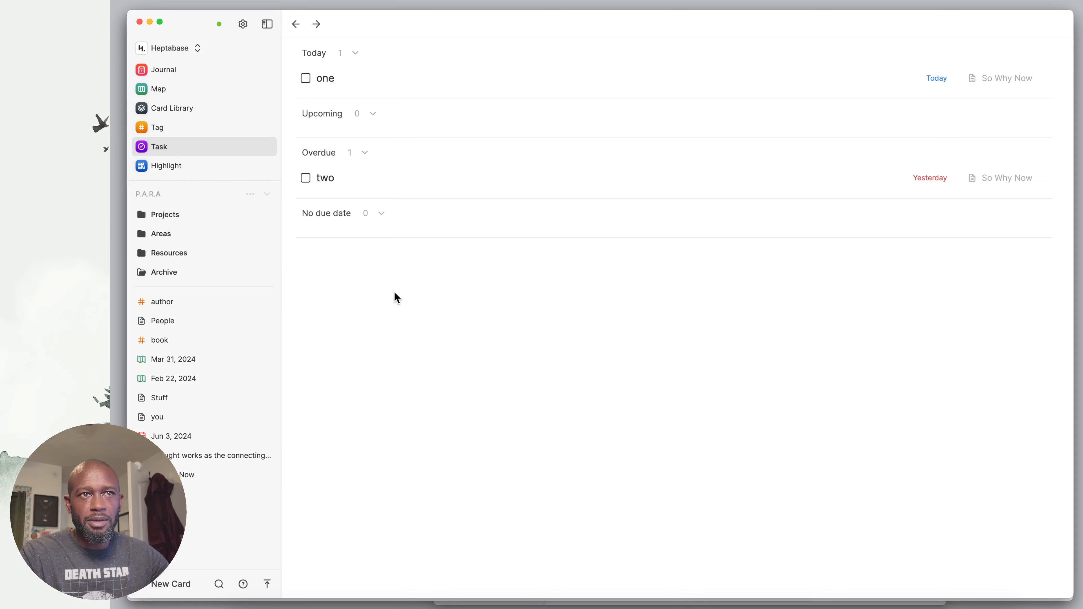
pyautogui.click(998, 182)
pyautogui.scroll(-1, 489, 330)
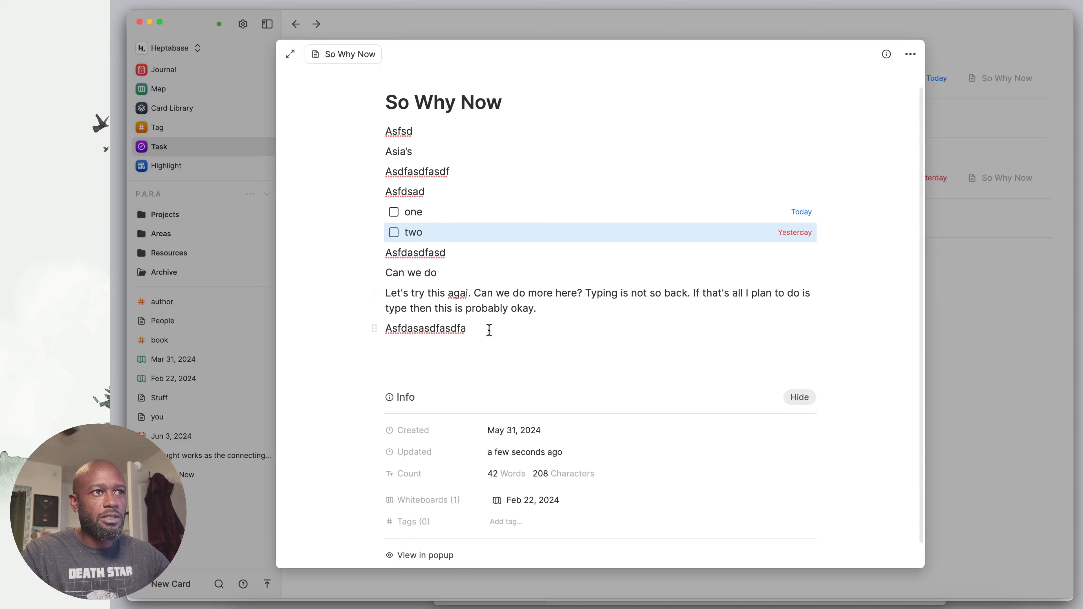
# Add a to-do item "three" below two in the So Why Now card, mark it complete and close the card
pyautogui.click(442, 234)
pyautogui.write('th')
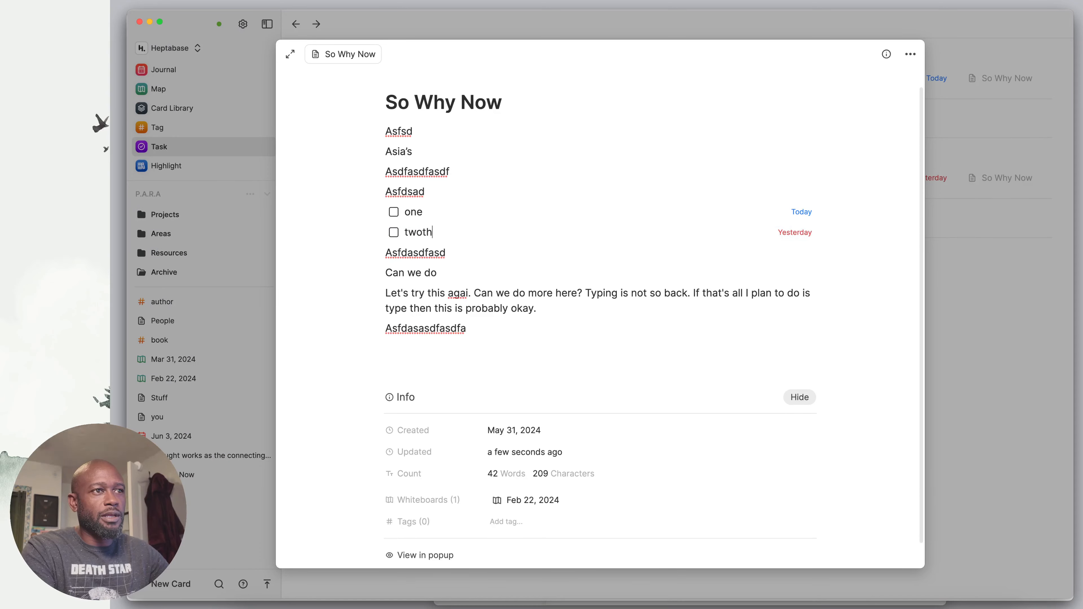
pyautogui.press('BackSpace')
pyautogui.press('BackSpace')
pyautogui.press('Return')
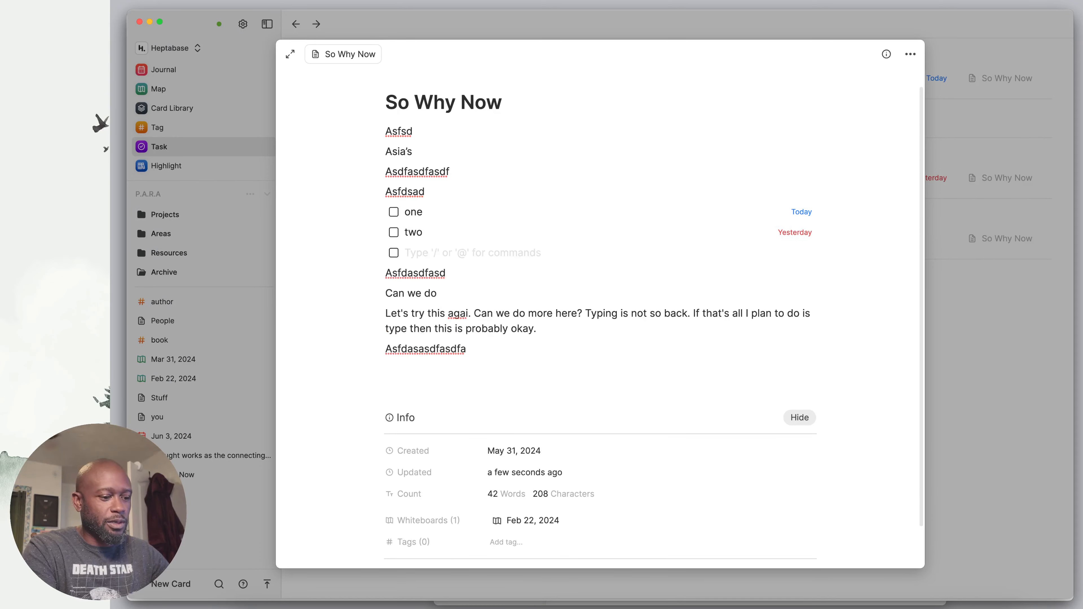
pyautogui.write('three')
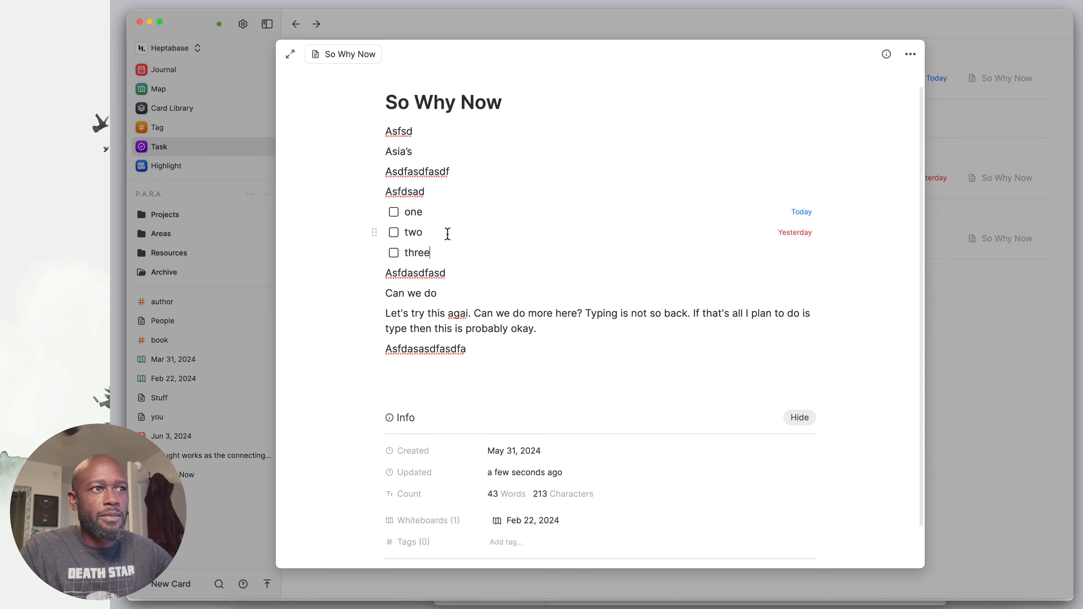
pyautogui.click(393, 252)
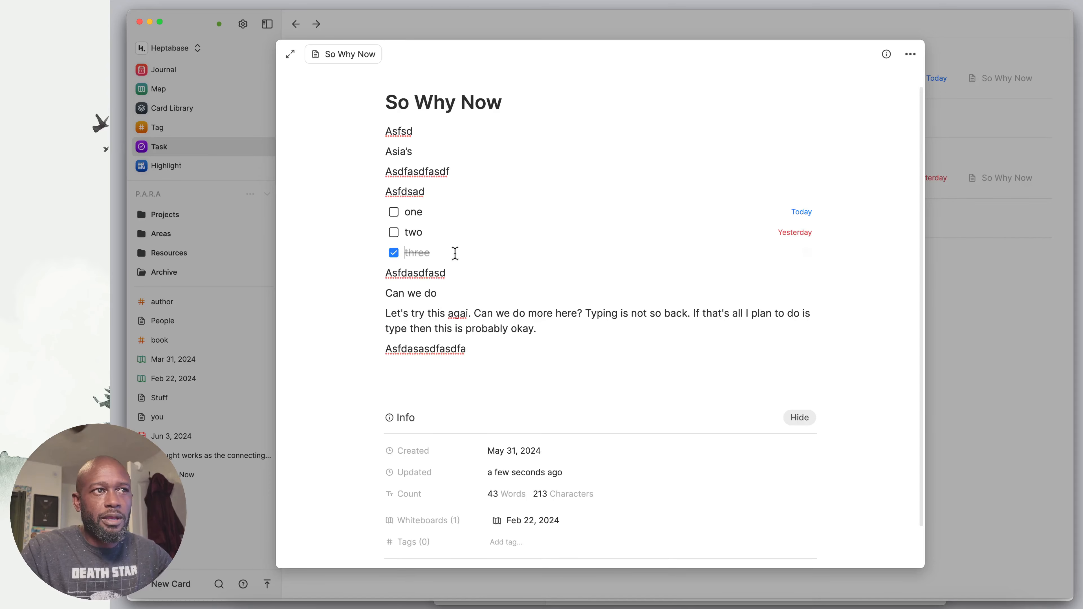
pyautogui.click(986, 267)
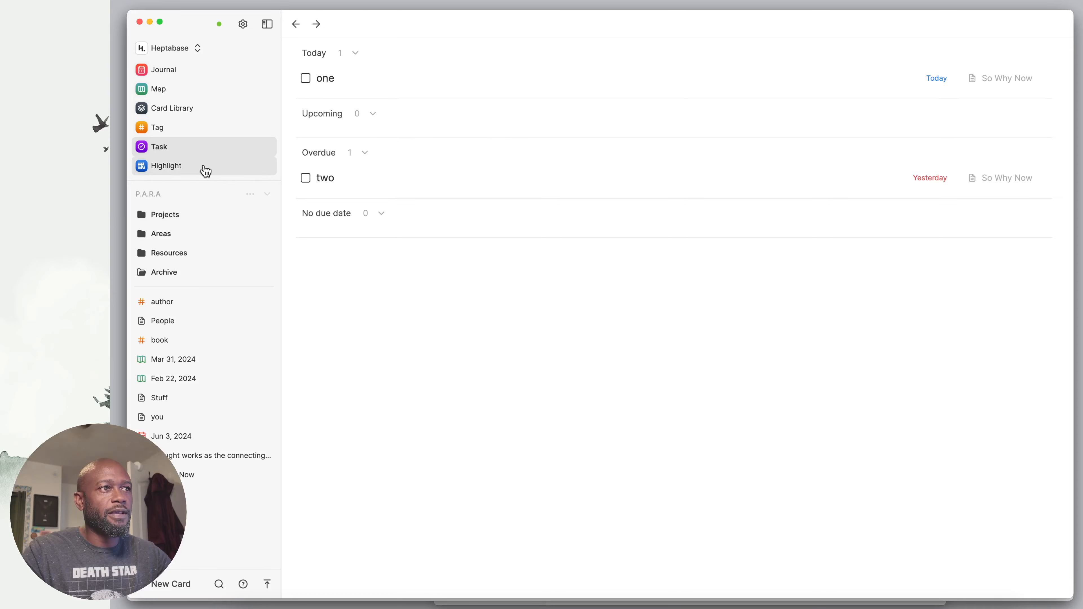
# Go to the highlights overview and view the highlight and note area of "Get Involved — Keep Pinellas Beautiful"
pyautogui.click(170, 166)
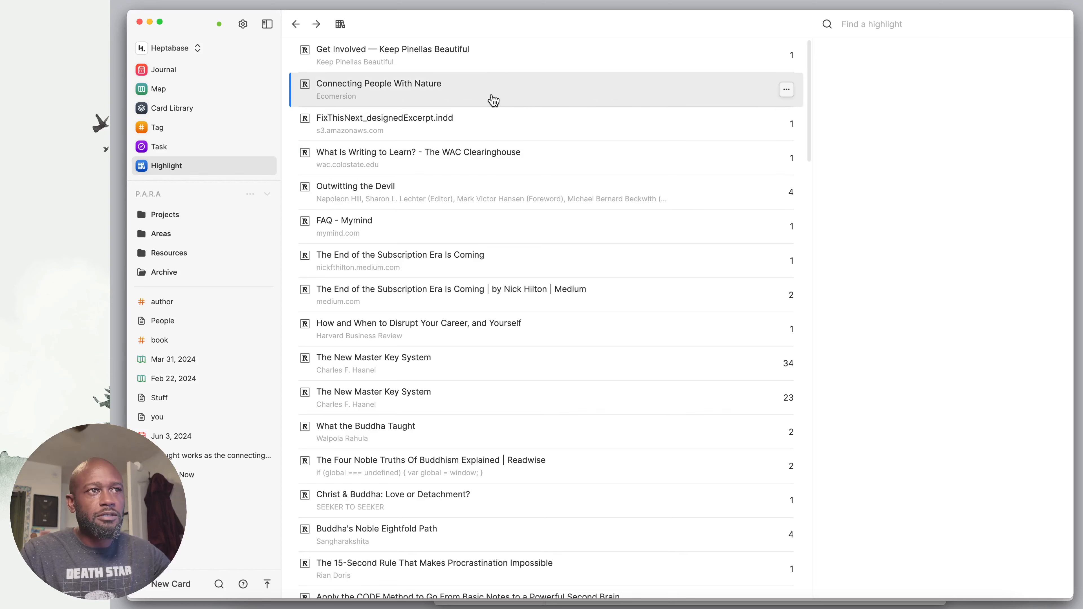
pyautogui.click(488, 60)
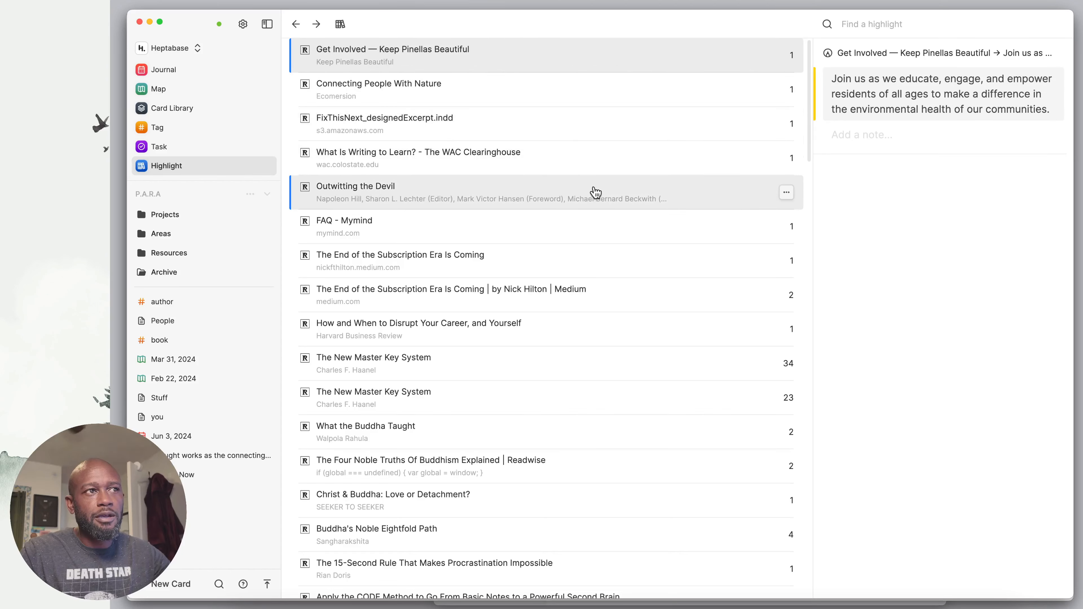
pyautogui.click(865, 139)
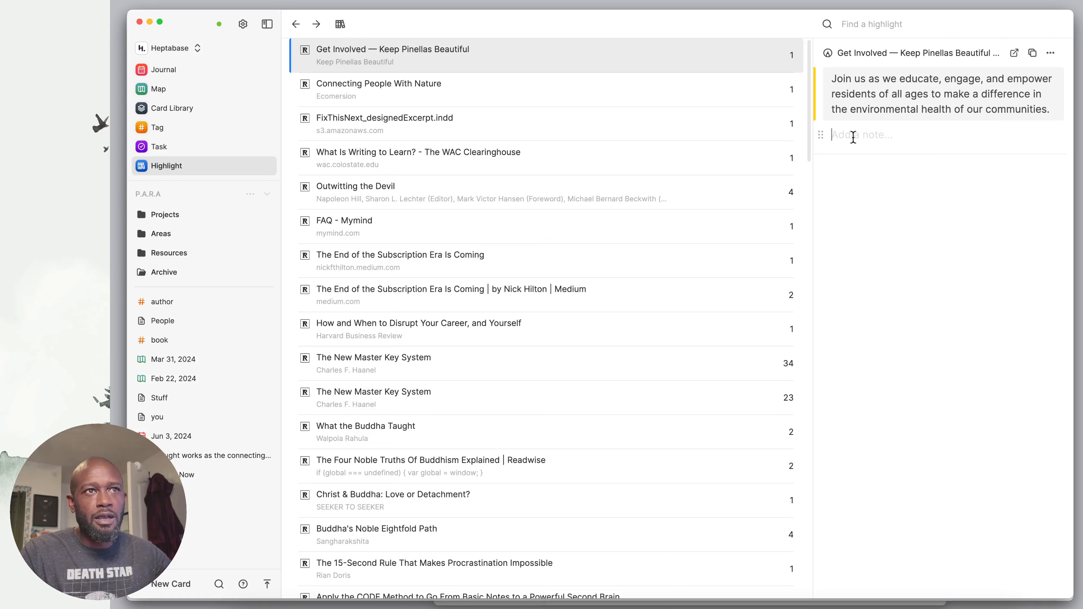
# Open the Feb 22, 2024 whiteboard and place the "Get Involved — Keep Pinellas Beautiful" highlight in the empty area above the test card
pyautogui.click(173, 93)
pyautogui.click(192, 378)
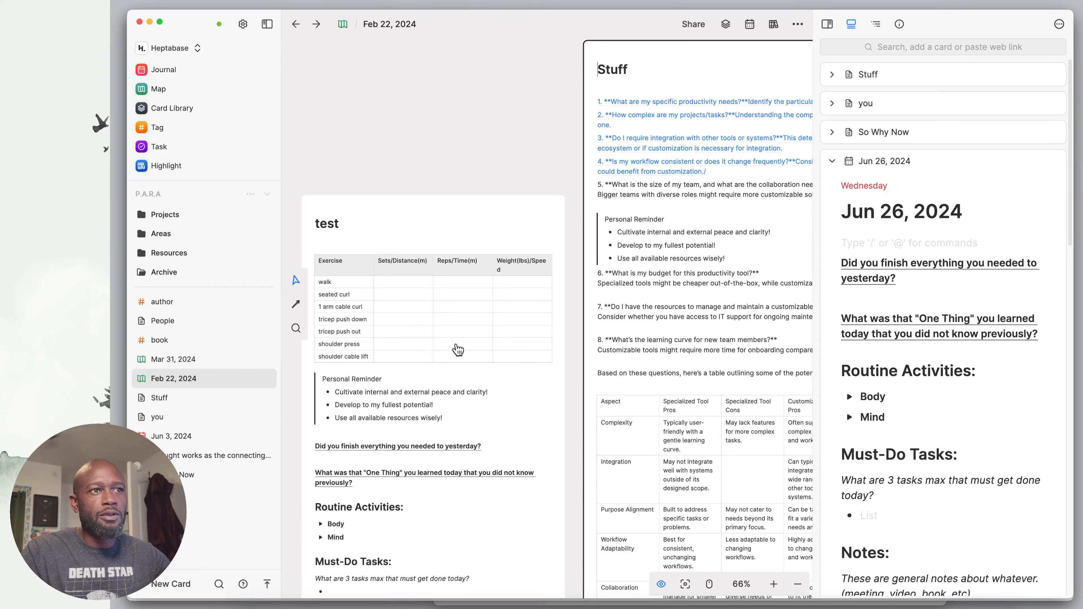
pyautogui.scroll(-5, 592, 274)
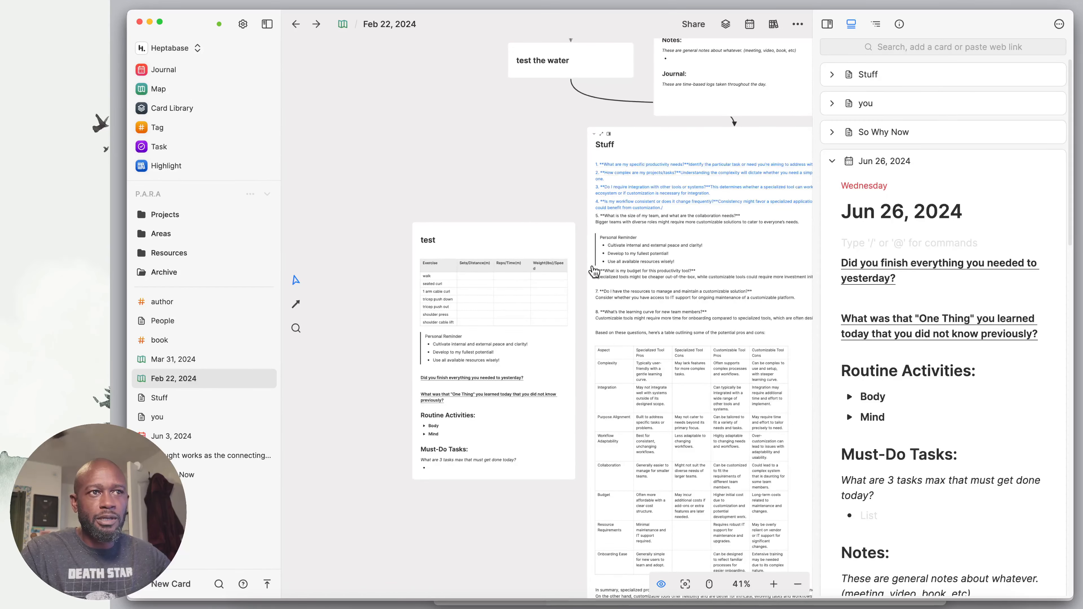
pyautogui.scroll(-4, 580, 203)
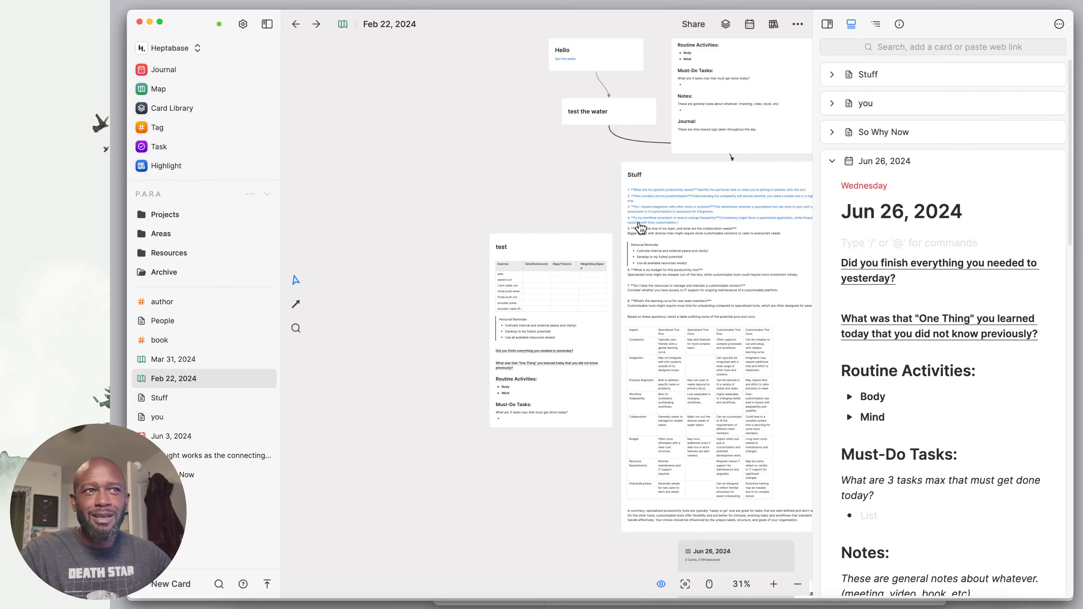
pyautogui.click(772, 26)
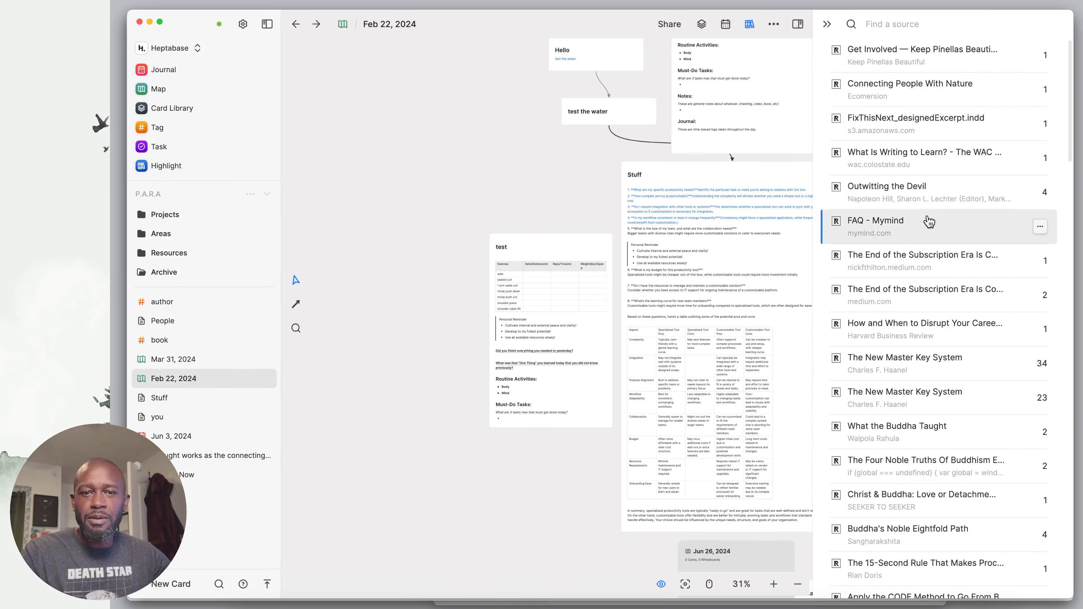
pyautogui.click(949, 57)
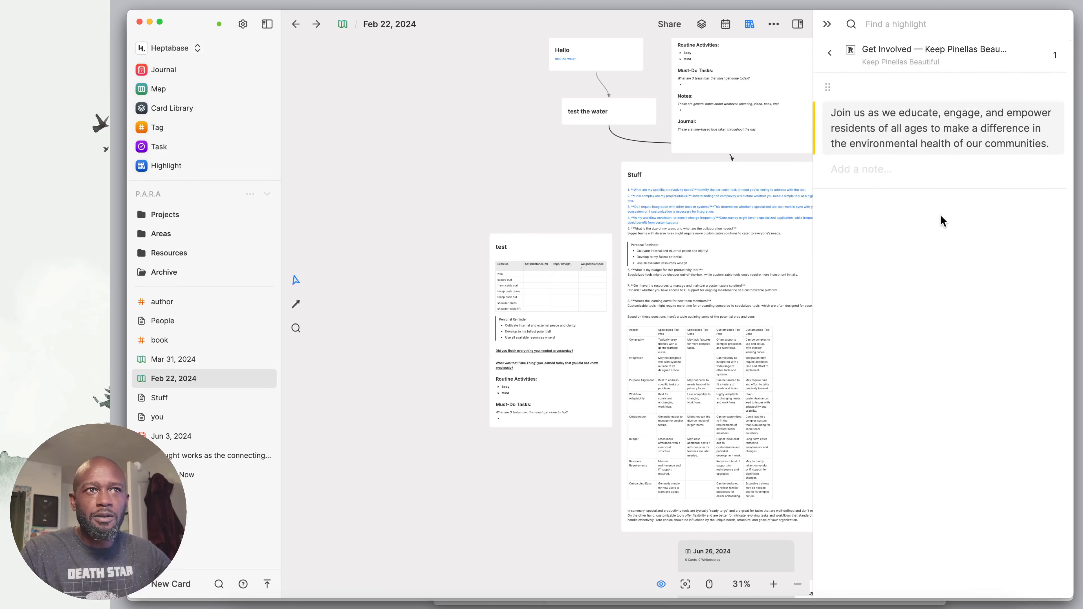
pyautogui.moveTo(828, 88); pyautogui.dragTo(441, 164)
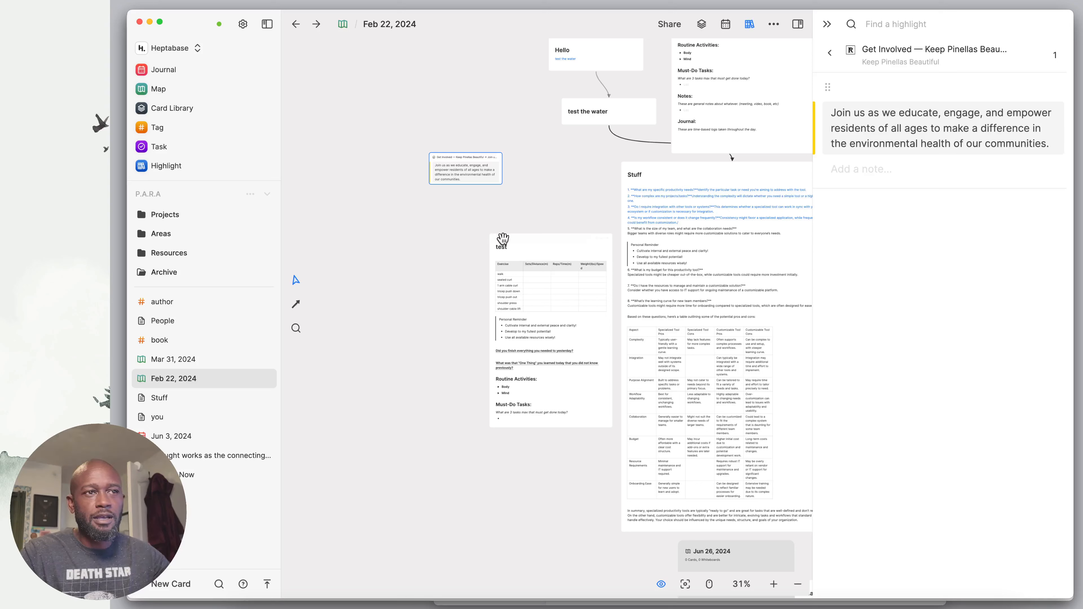
# Add Like-a-Bridge-Over-Troubled-Waters.pdf from Finder's Downloads folder to the whiteboard, in the empty area below the Jun 26, 2024 sub-whiteboard
pyautogui.moveTo(575, 208); pyautogui.dragTo(460, 228)
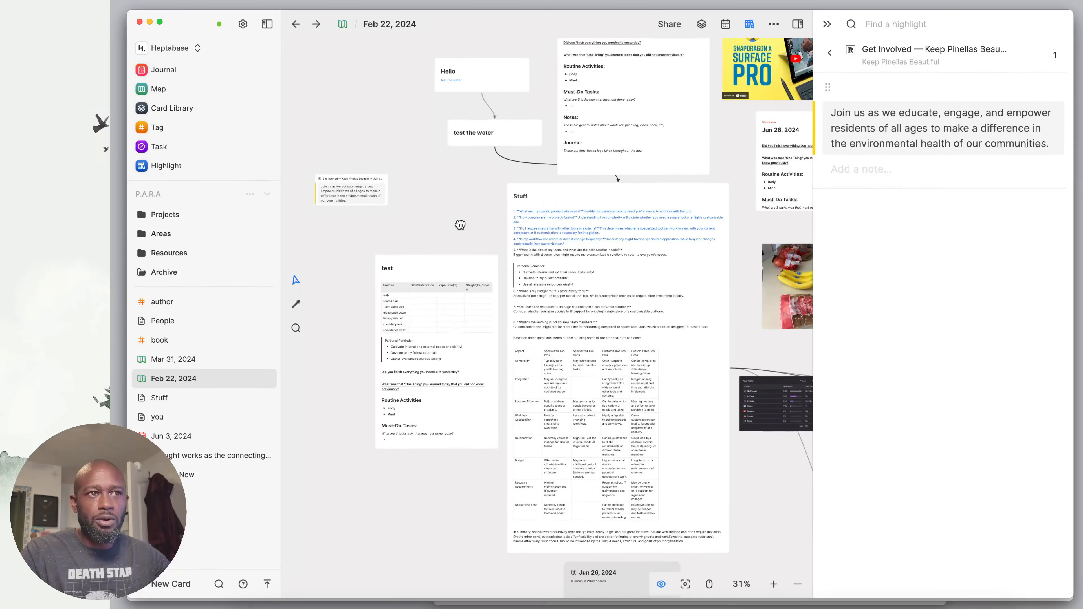
pyautogui.moveTo(735, 165); pyautogui.dragTo(598, 199)
pyautogui.scroll(-2, 598, 199)
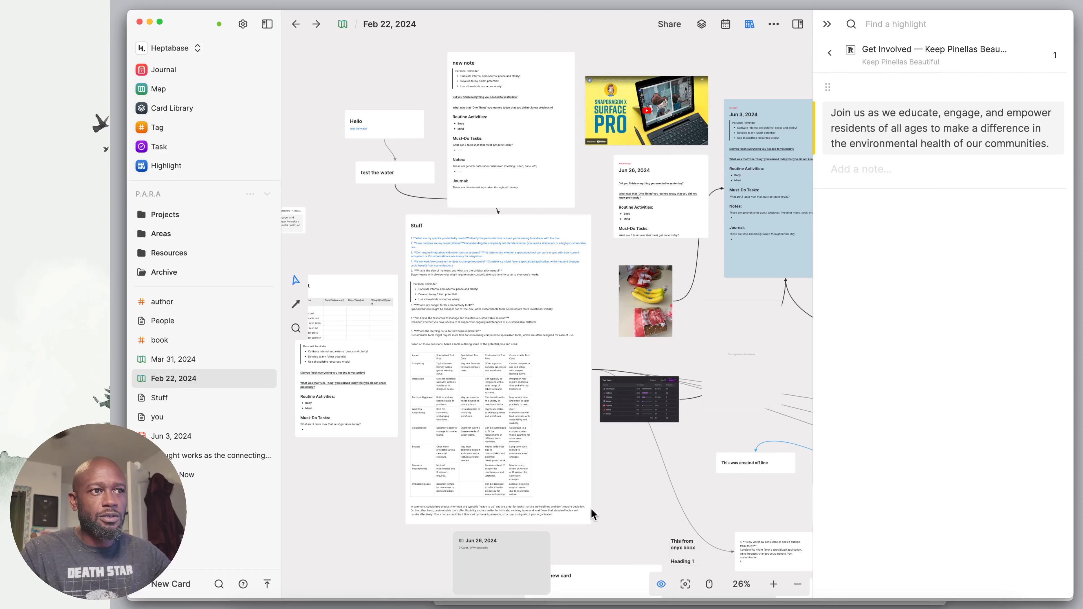
pyautogui.moveTo(628, 519); pyautogui.dragTo(517, 319)
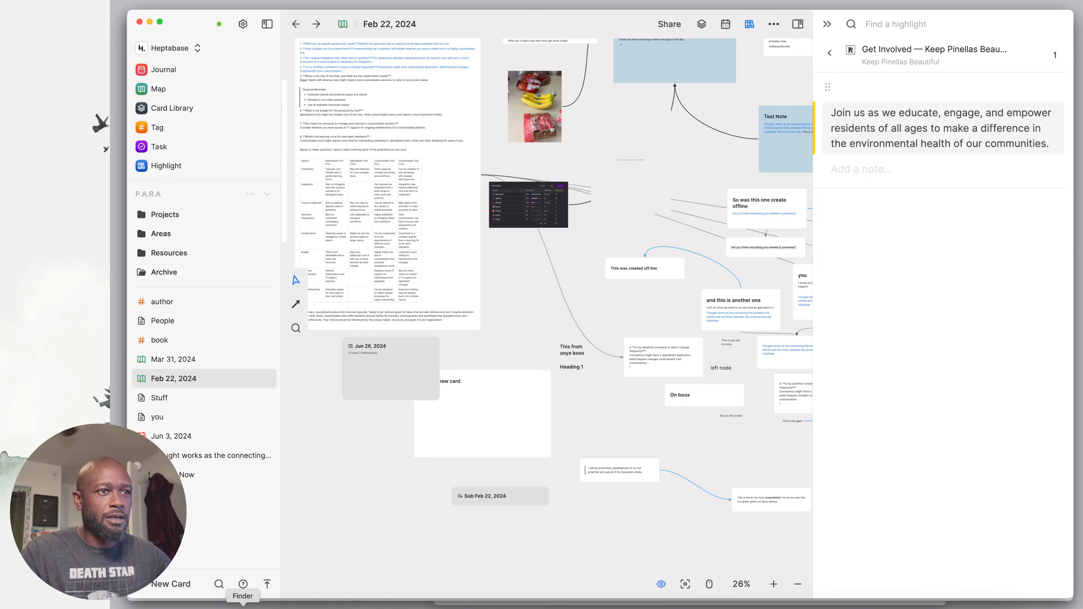
pyautogui.click(243, 599)
pyautogui.scroll(-10, 384, 520)
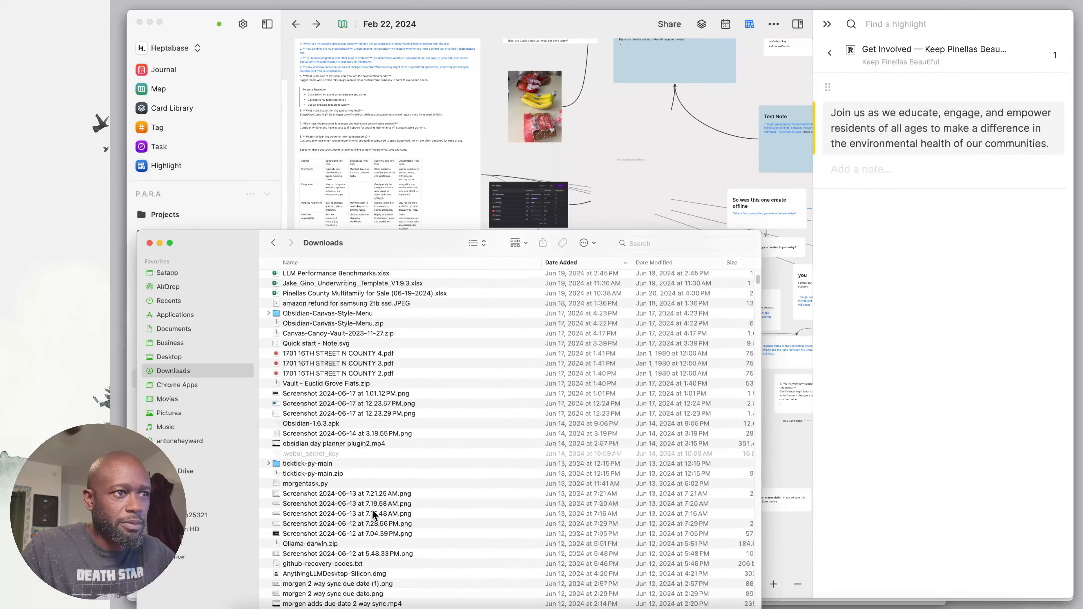
pyautogui.scroll(-5, 408, 507)
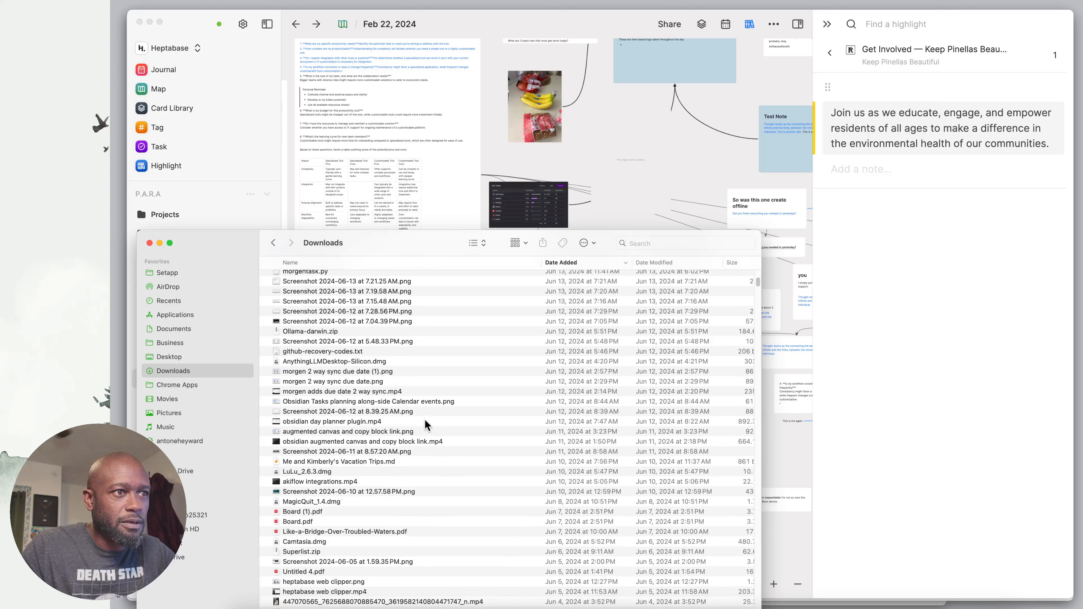
pyautogui.click(427, 530)
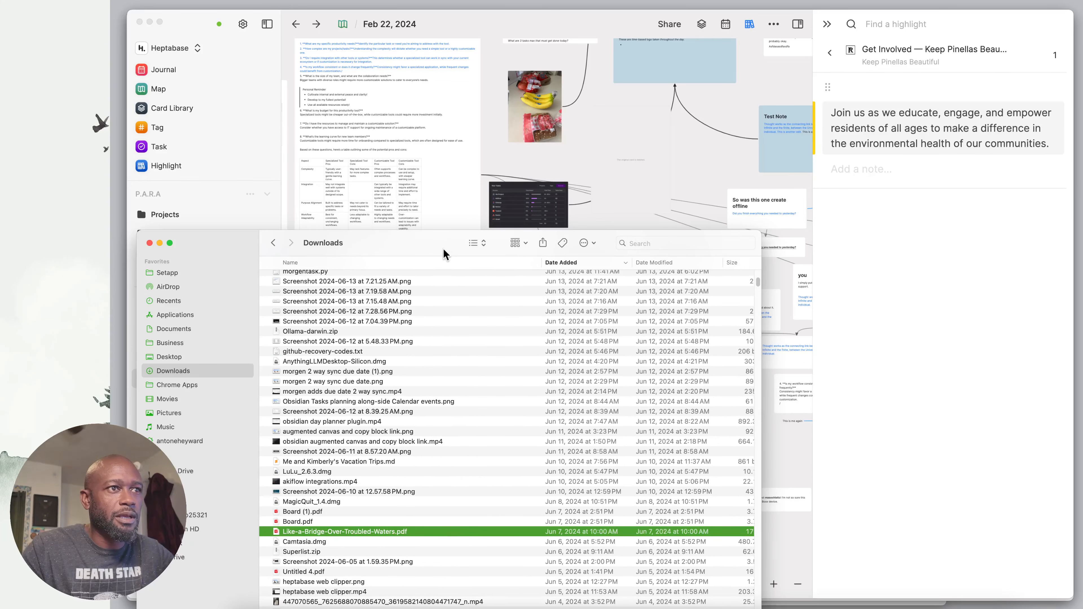
pyautogui.moveTo(444, 254); pyautogui.dragTo(289, 256)
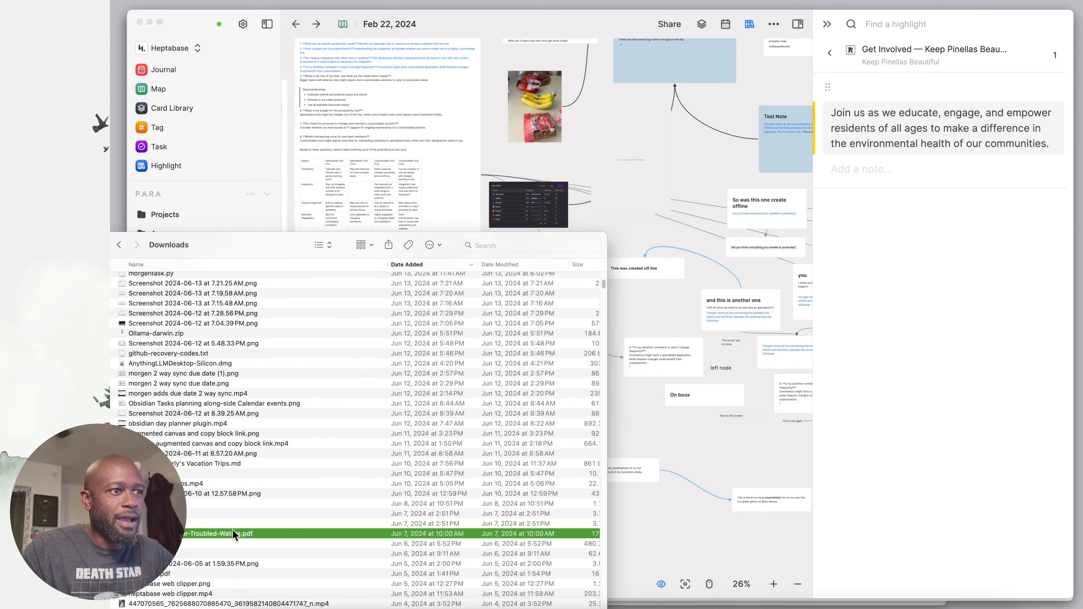
pyautogui.moveTo(232, 529); pyautogui.dragTo(355, 451)
pyautogui.click(673, 504)
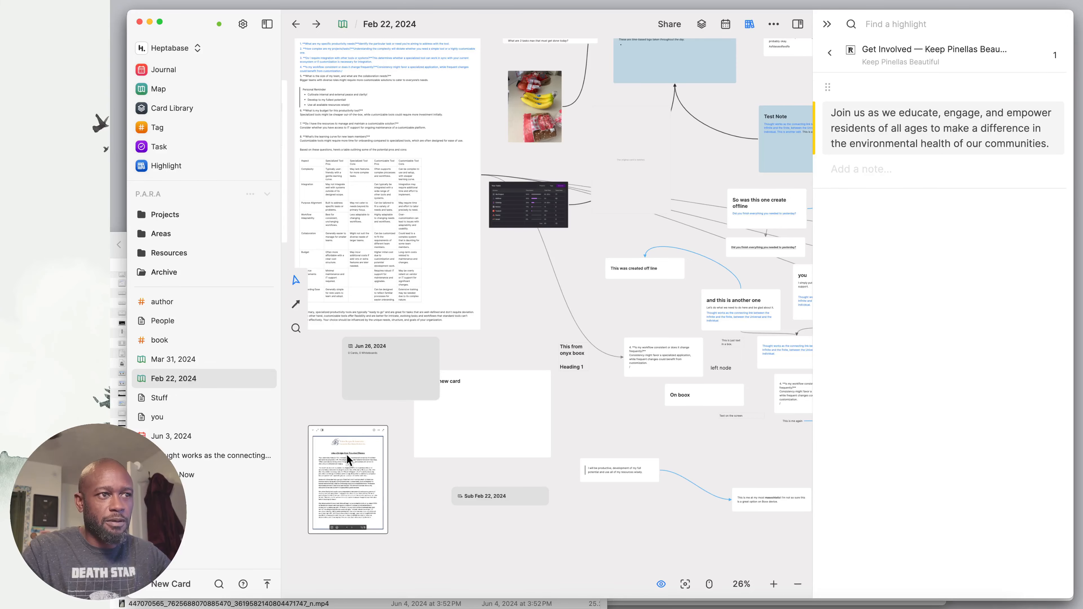
# Highlight the opening paragraph under the title of the Like-a-Bridge-Over-Troubled-Waters PDF on the whiteboard in orange
pyautogui.scroll(5, 346, 454)
pyautogui.moveTo(367, 362); pyautogui.dragTo(561, 145)
pyautogui.scroll(8, 538, 299)
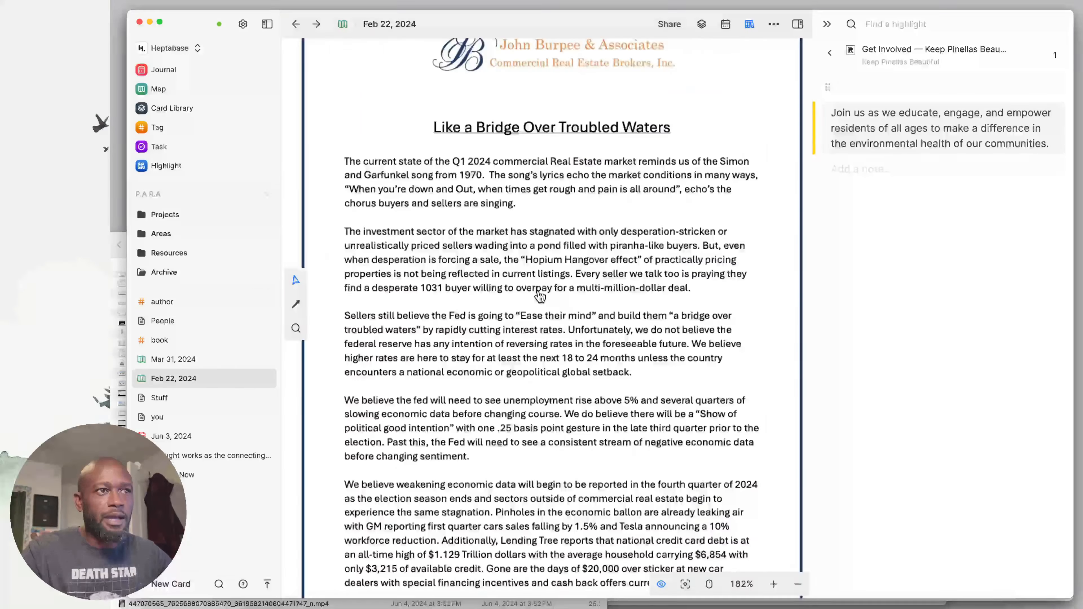
pyautogui.scroll(-3, 539, 295)
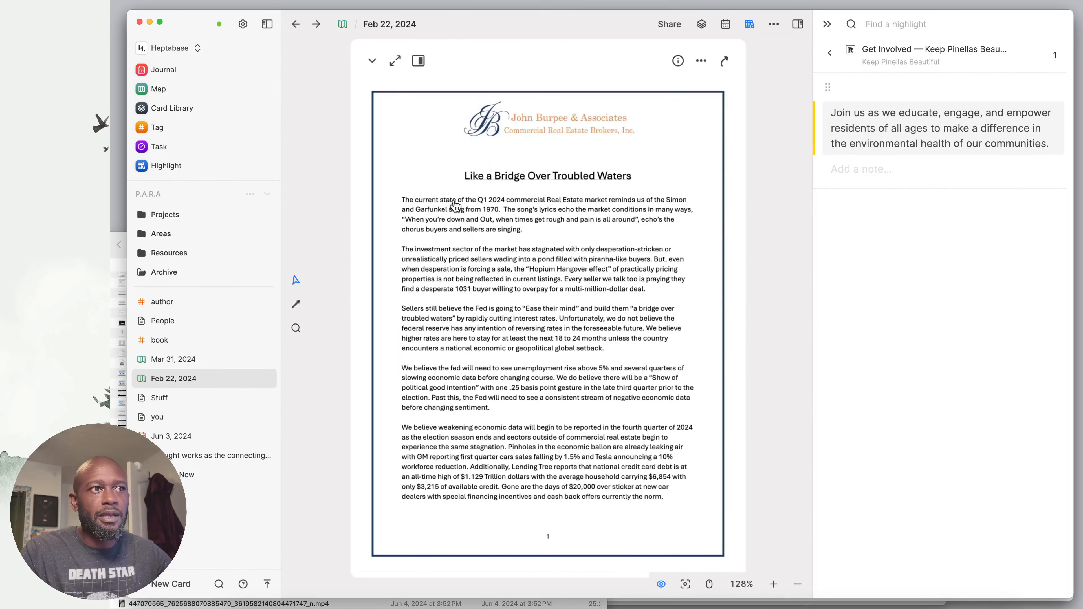
pyautogui.click(404, 203)
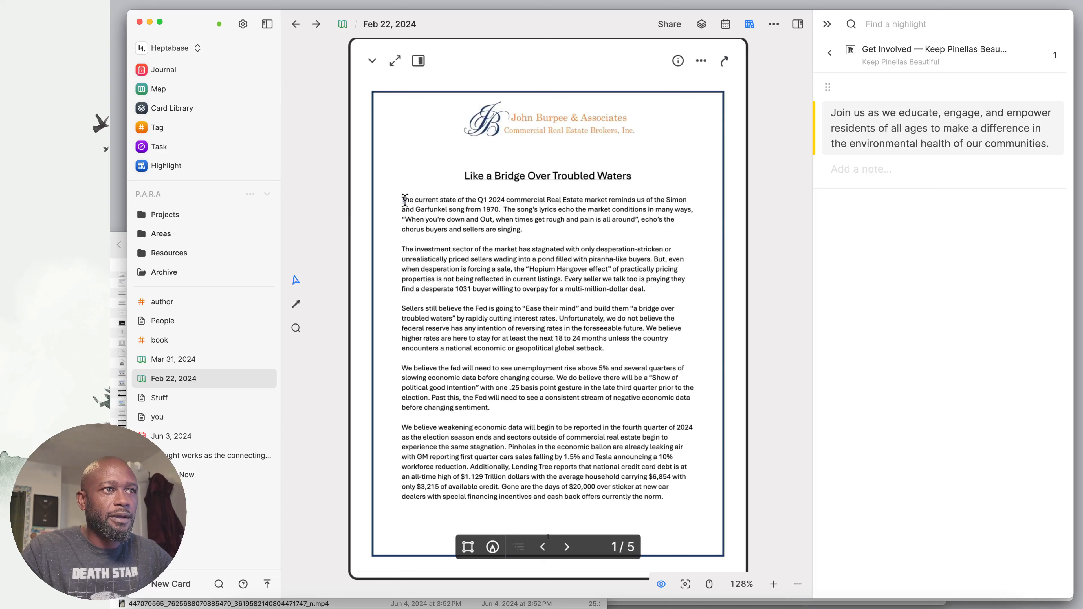
pyautogui.moveTo(405, 200); pyautogui.dragTo(553, 233)
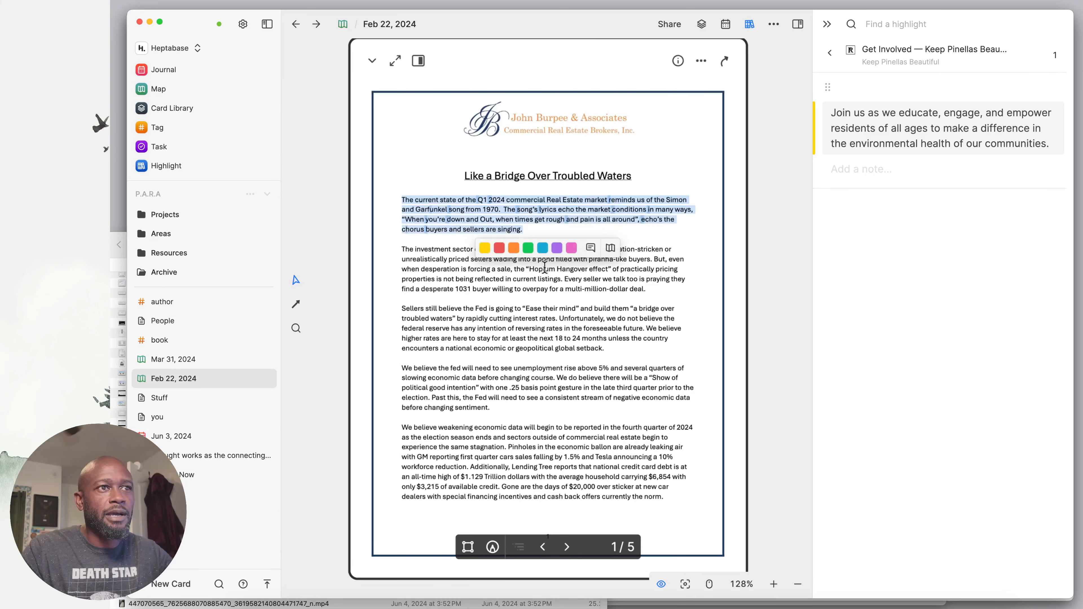
pyautogui.click(513, 248)
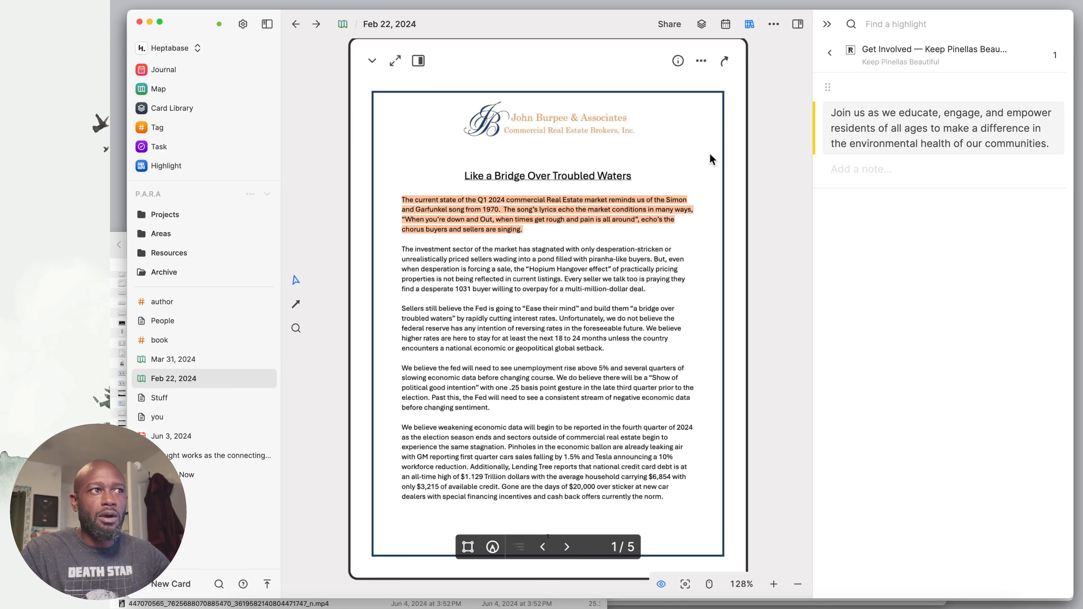
# Open Like-a-Bridge-Over-Troubled-Waters from the highlights overview and highlight the paragraph beginning "Sellers still believe the Fed" in blue
pyautogui.click(183, 171)
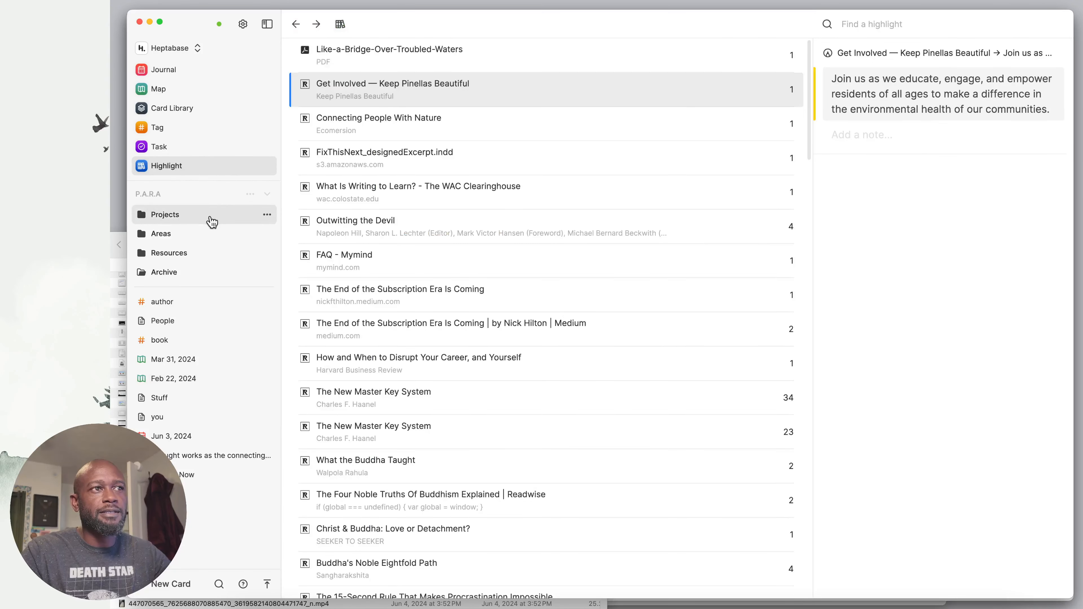
pyautogui.click(452, 53)
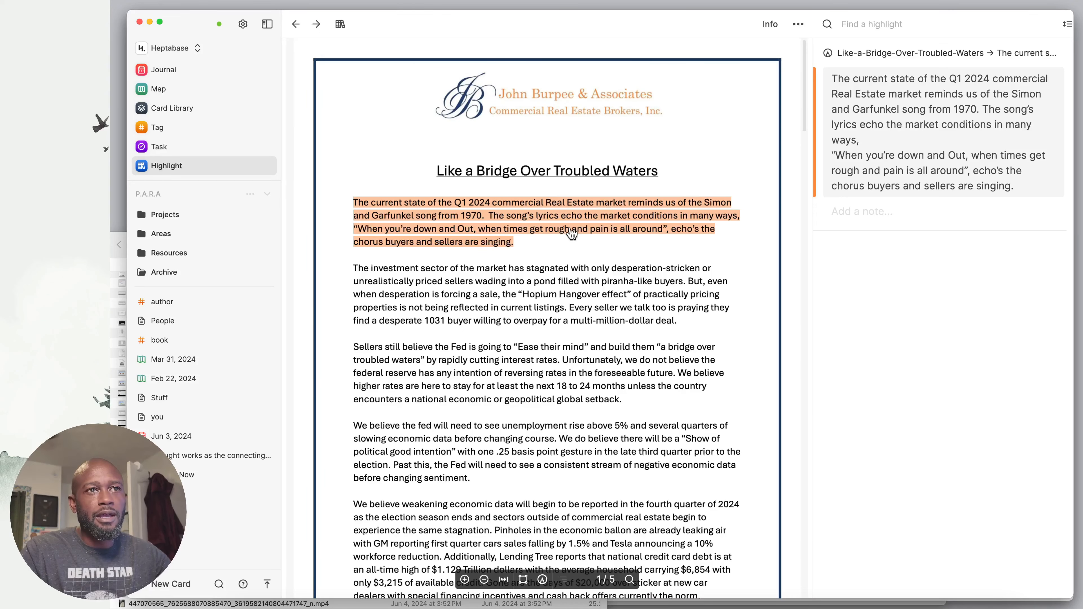
pyautogui.scroll(-1, 571, 234)
pyautogui.moveTo(353, 333); pyautogui.dragTo(635, 386)
pyautogui.click(550, 409)
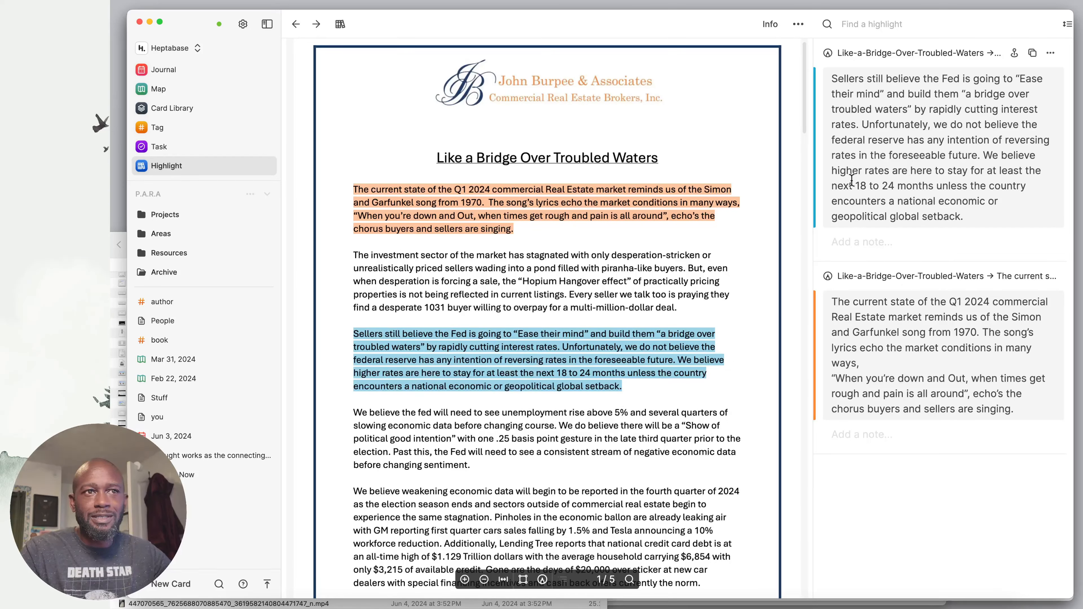
pyautogui.click(875, 239)
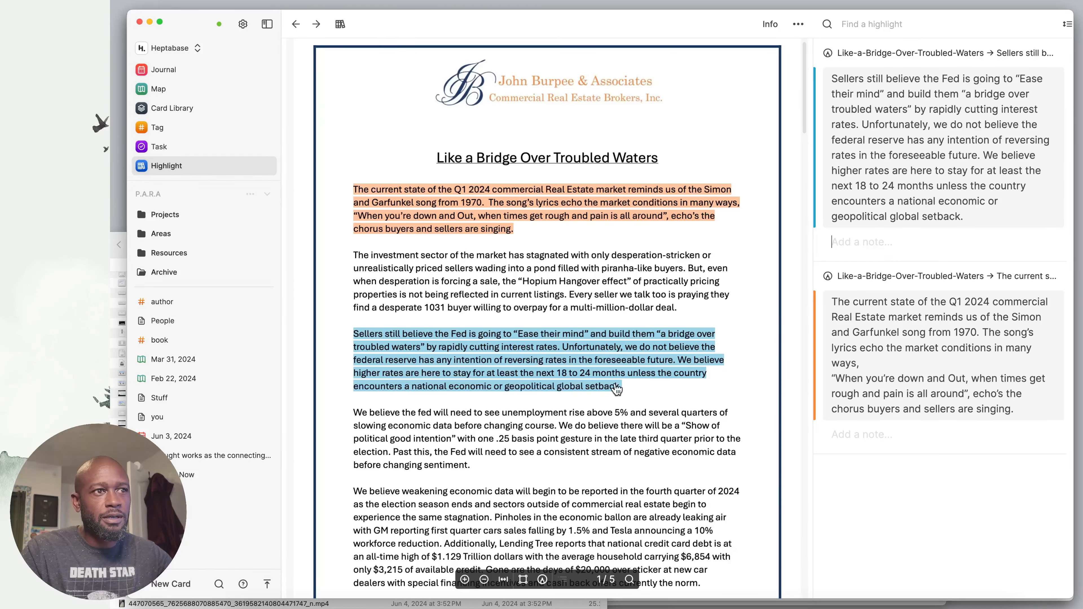
# Capture the Historical 30-Year Mortgage Rates chart on page 2 of the PDF as an area highlight
pyautogui.scroll(-4, 594, 396)
pyautogui.scroll(1, 594, 394)
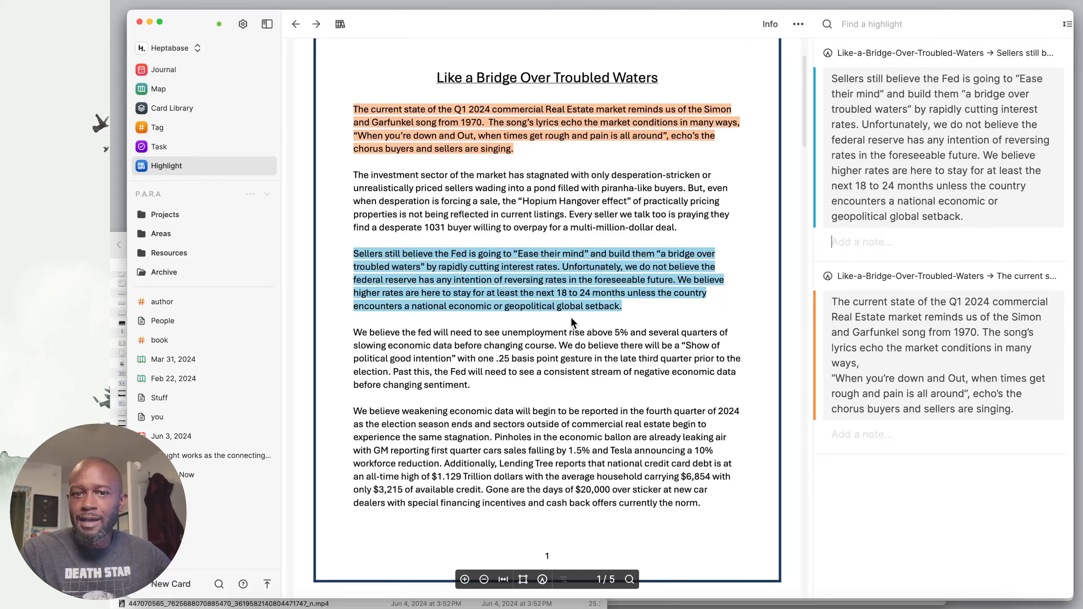
pyautogui.scroll(-20, 530, 386)
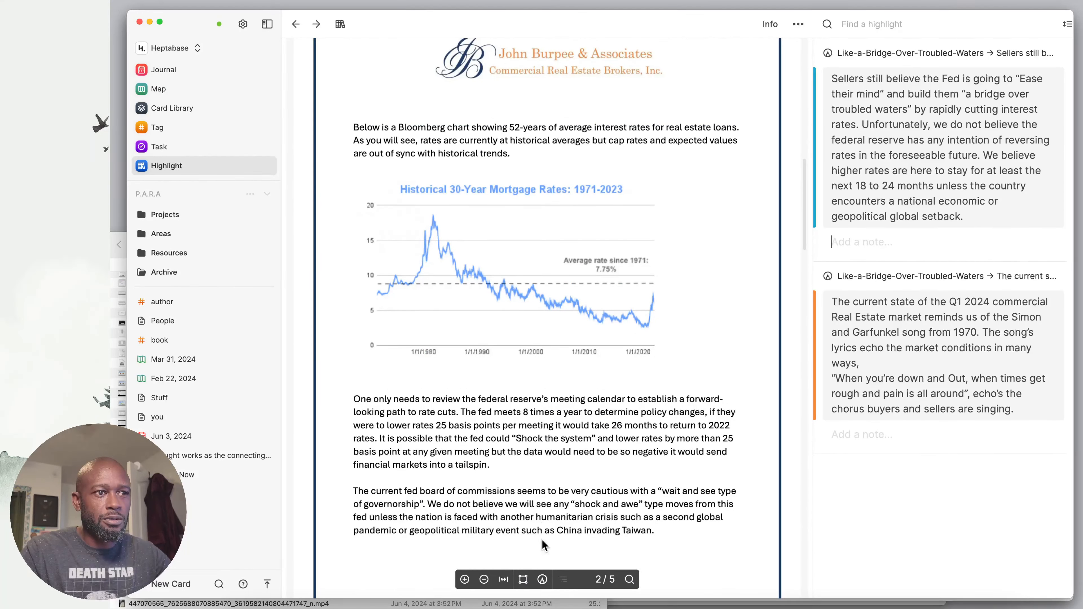
pyautogui.click(523, 579)
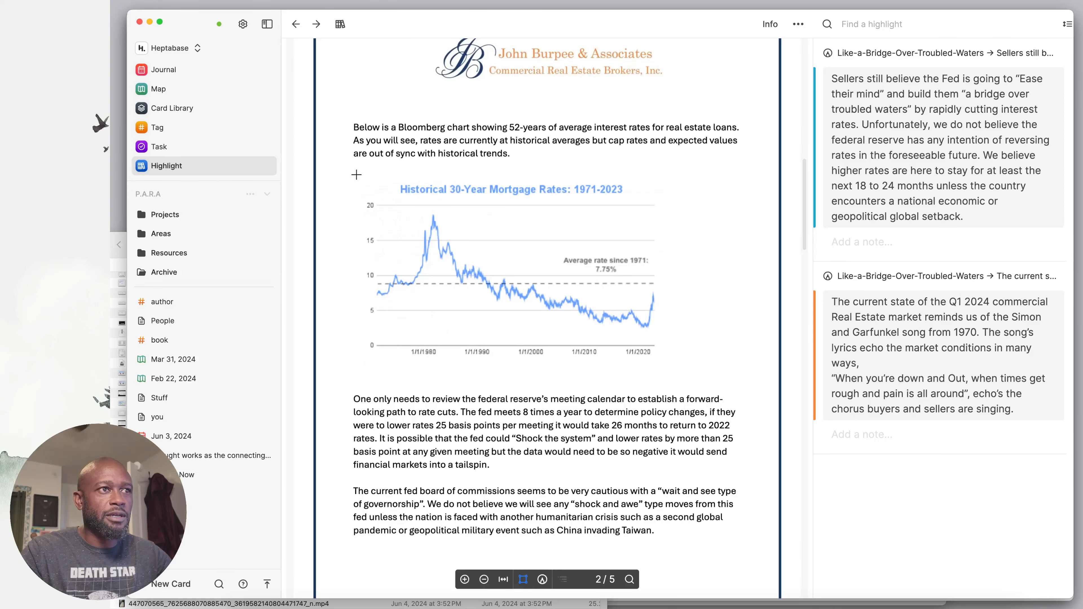
pyautogui.moveTo(356, 175); pyautogui.dragTo(690, 373)
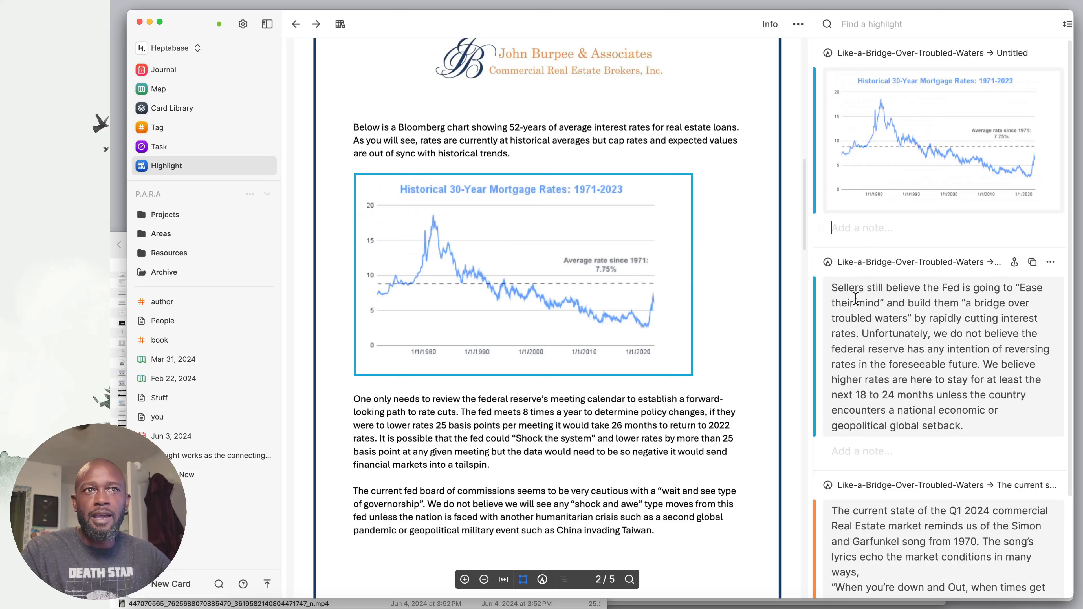
pyautogui.click(881, 237)
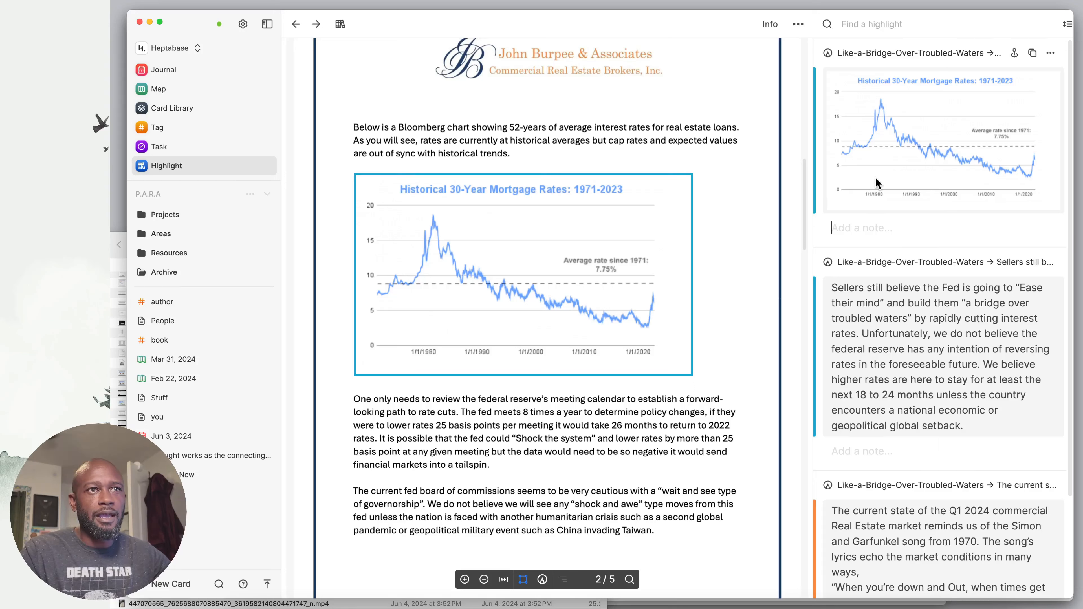
# Return to the Feb 22, 2024 whiteboard and list the highlights of Like-a-Bridge-Over-Troubled-Waters beside it
pyautogui.click(171, 89)
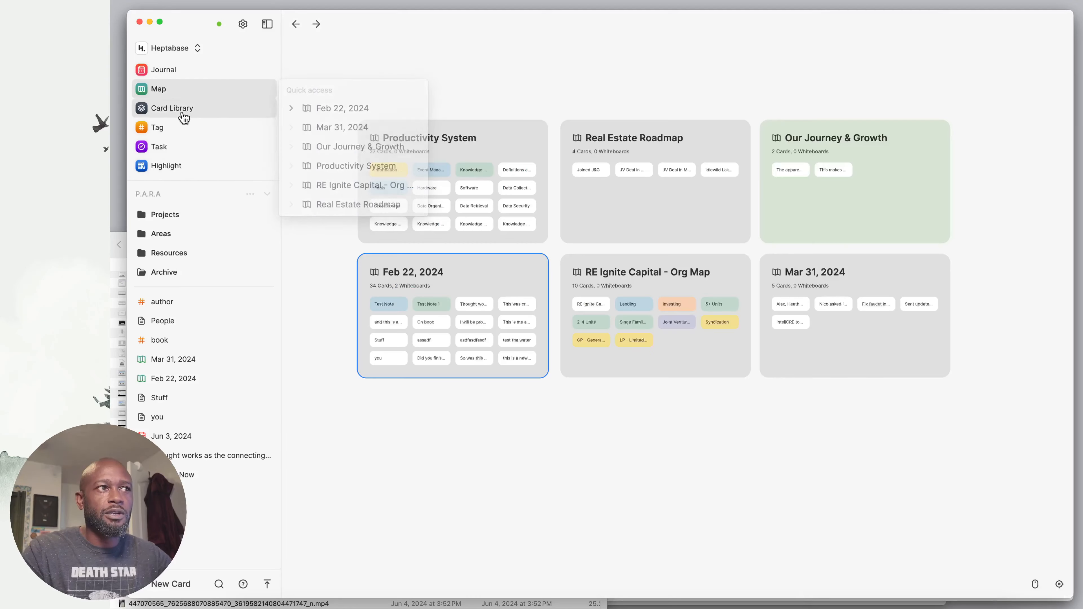
pyautogui.click(442, 288)
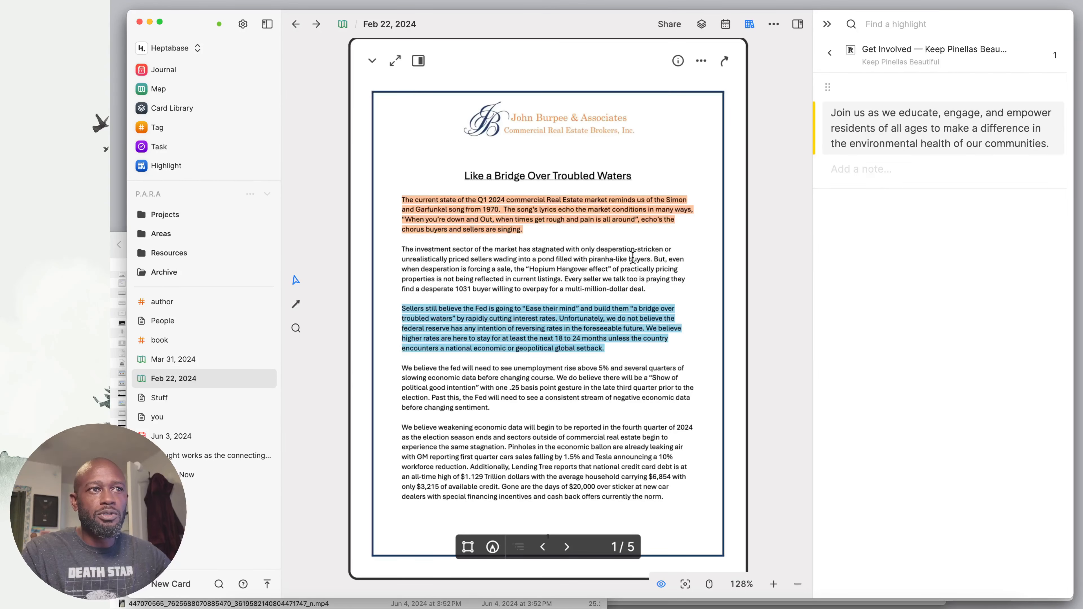
pyautogui.scroll(-5, 590, 270)
pyautogui.scroll(-1, 590, 270)
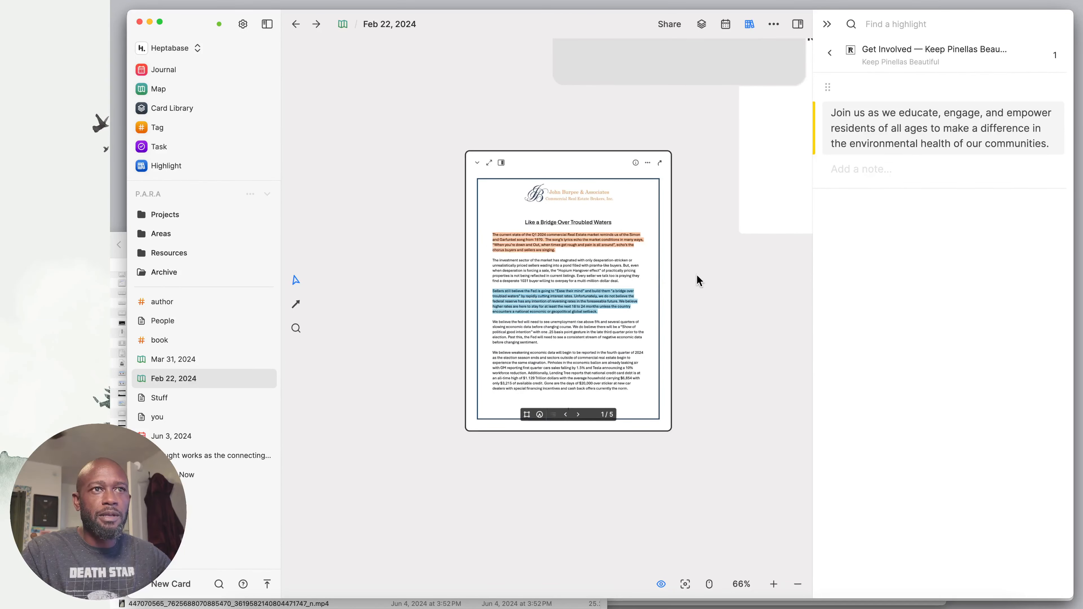
pyautogui.click(749, 24)
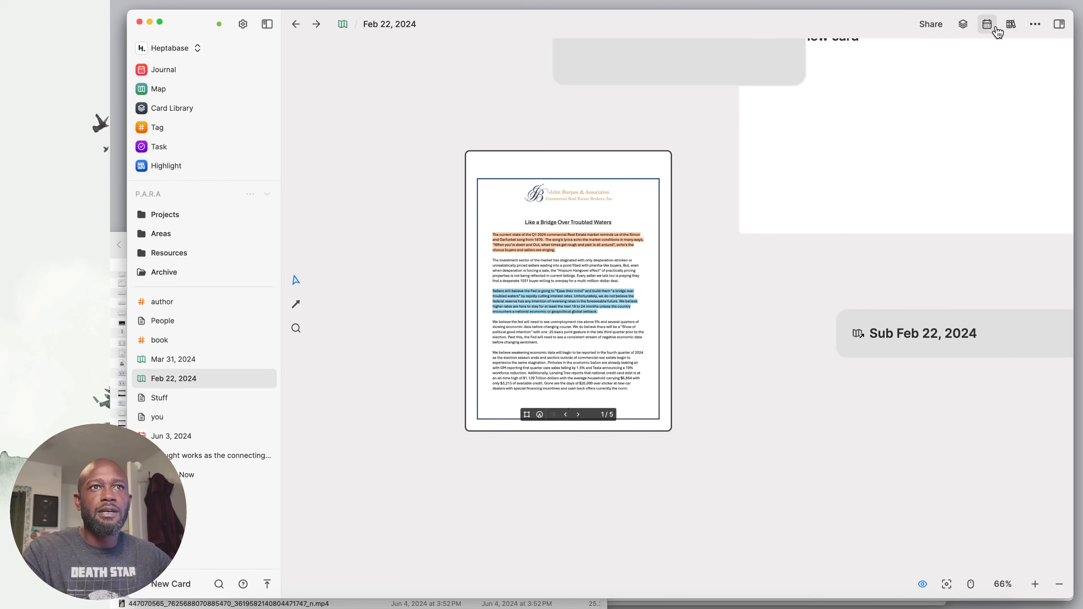
pyautogui.click(1010, 24)
pyautogui.click(829, 52)
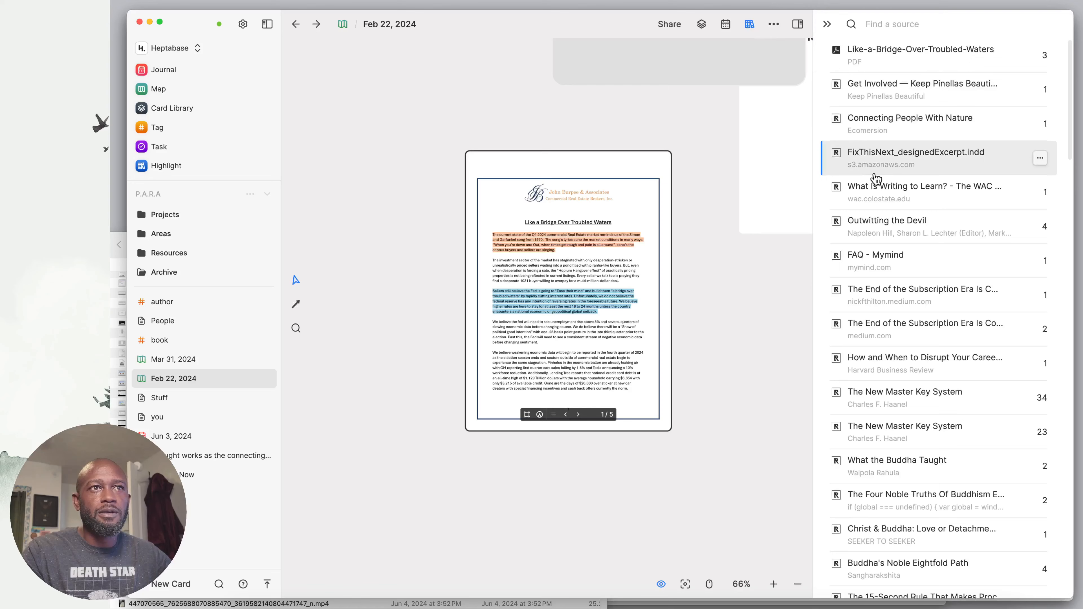
pyautogui.click(908, 50)
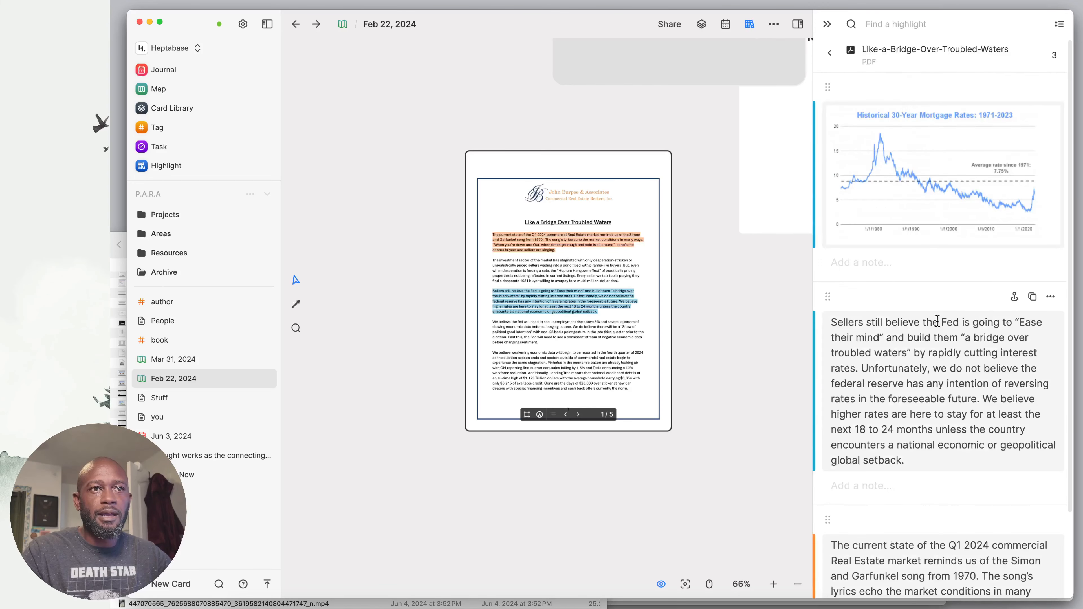
pyautogui.scroll(-3, 938, 318)
pyautogui.scroll(3, 938, 311)
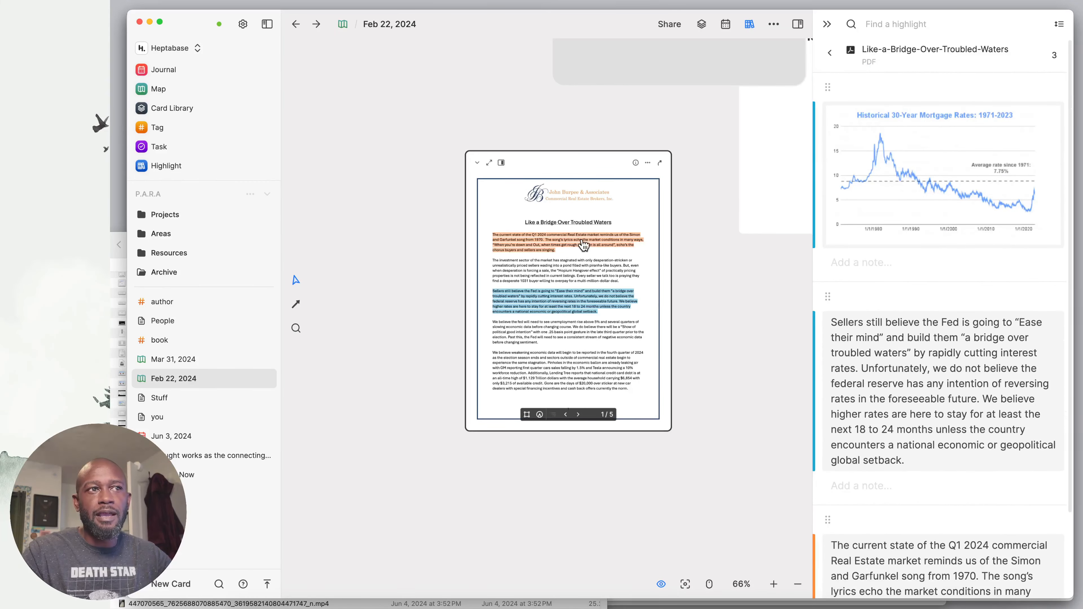
# Place the orange text highlight right of the PDF card, the blue one at its upper left, and the mortgage rates chart at its lower left
pyautogui.moveTo(572, 236)
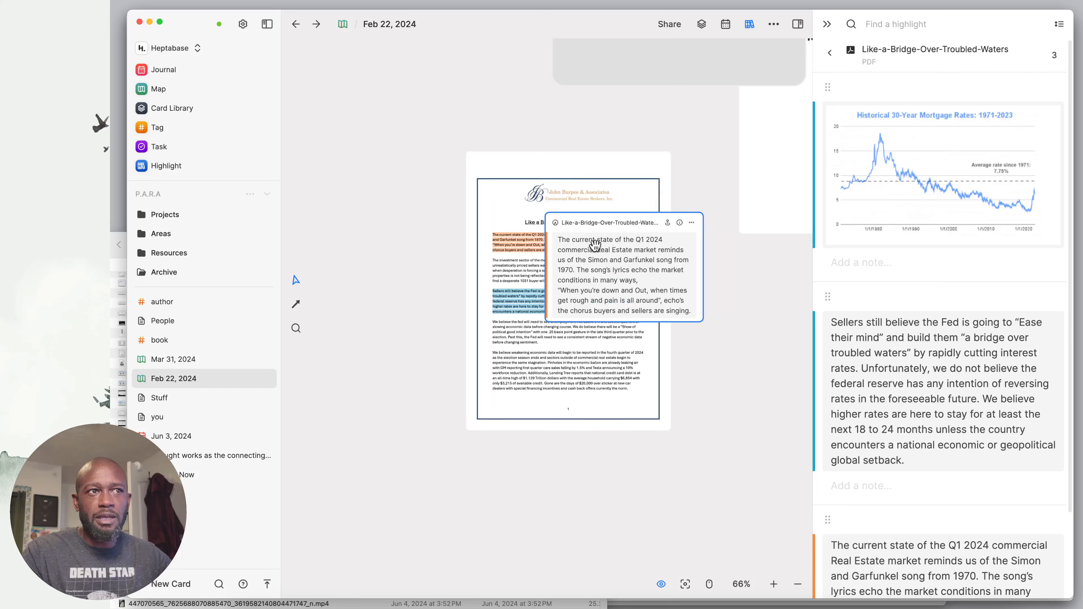
pyautogui.moveTo(612, 228); pyautogui.dragTo(751, 292)
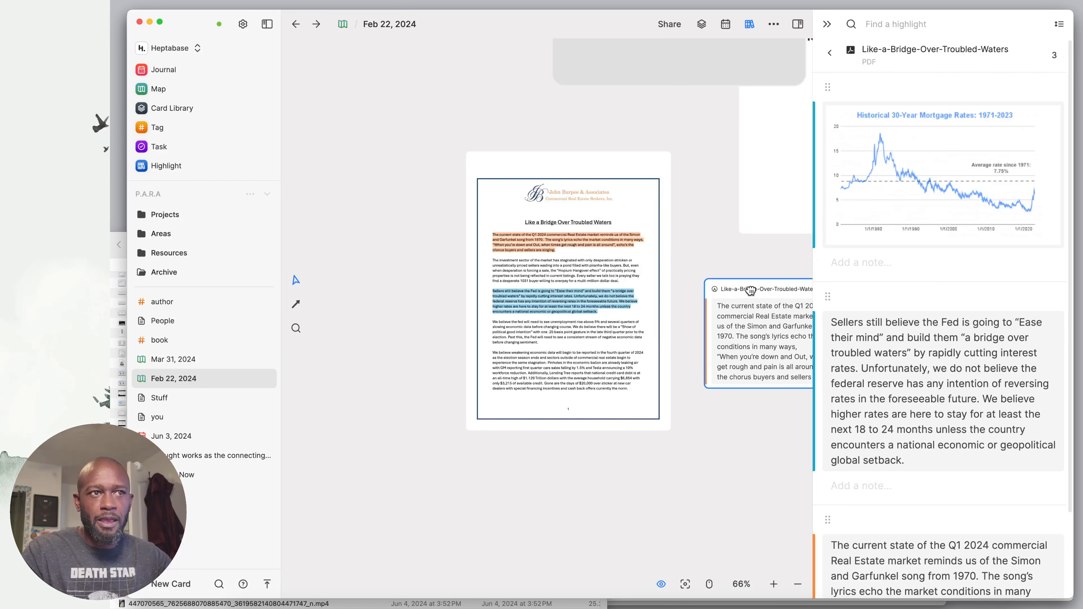
pyautogui.moveTo(502, 313)
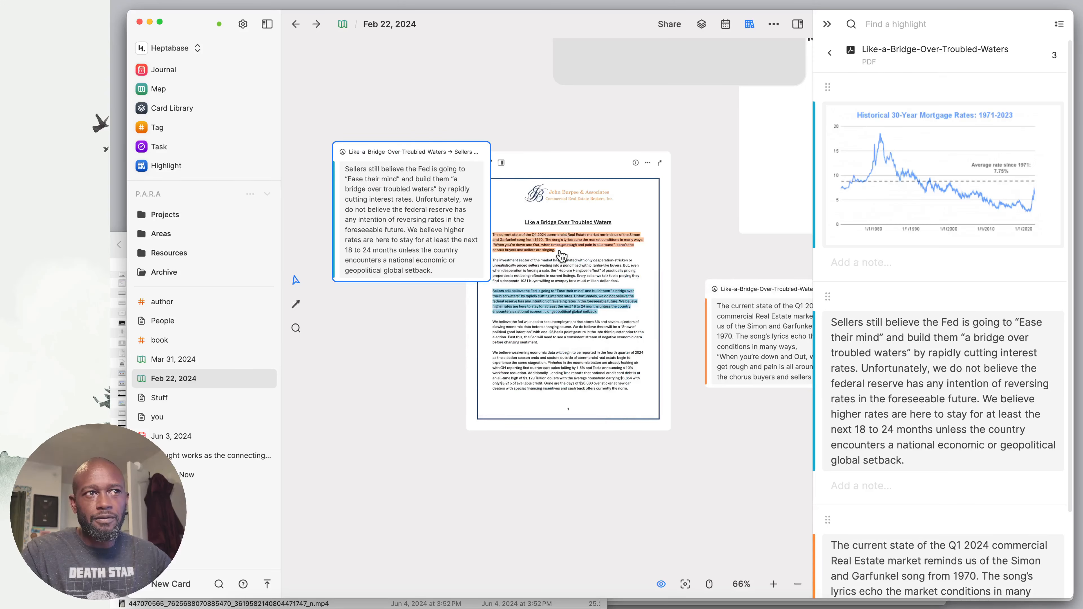
pyautogui.scroll(3, 572, 314)
pyautogui.scroll(-3, 569, 318)
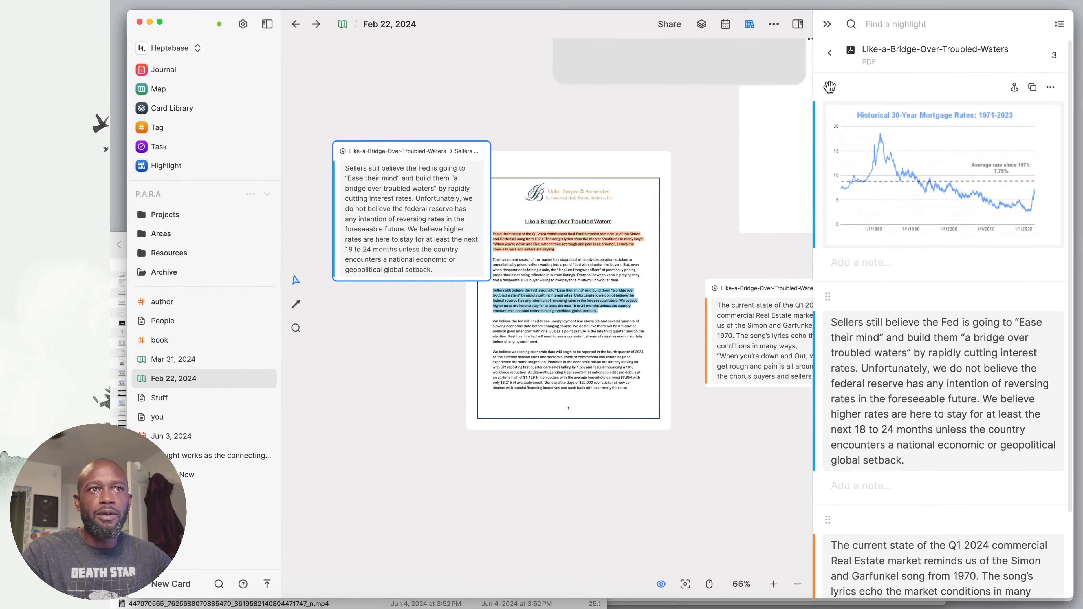
pyautogui.moveTo(827, 87); pyautogui.dragTo(344, 461)
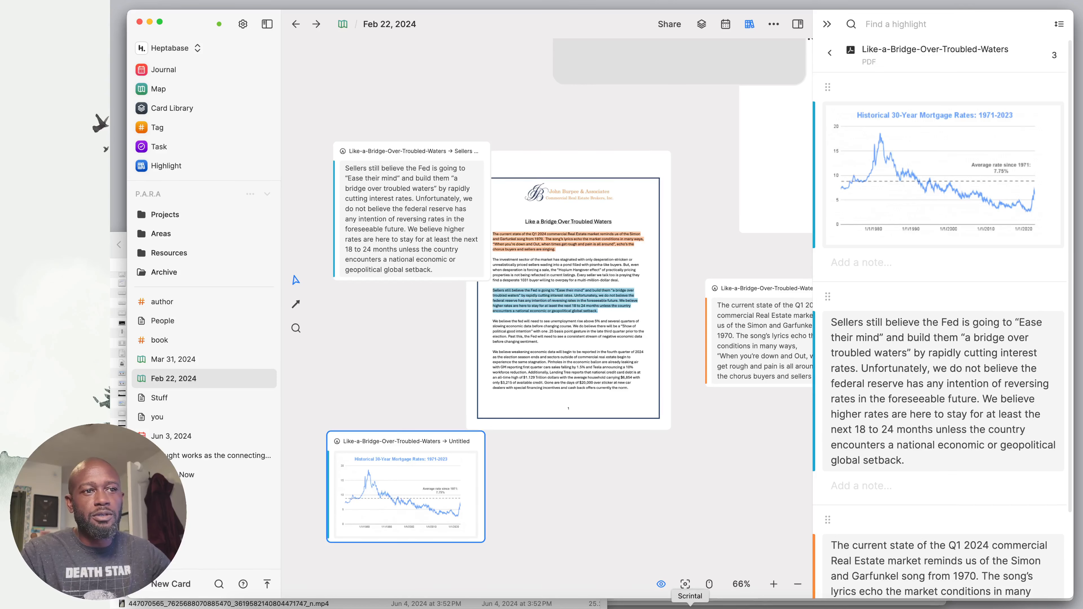
# Switch to Scrintal, open Board 22 Jun 2024 23:03 and close its three open cards to view the brainstorm area
pyautogui.click(690, 608)
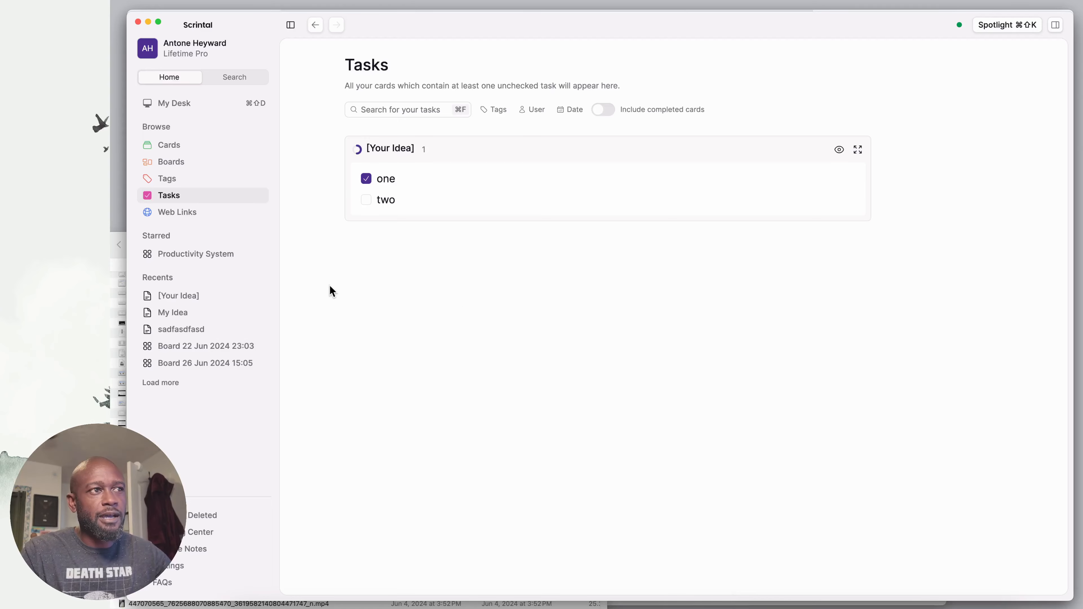
pyautogui.click(171, 162)
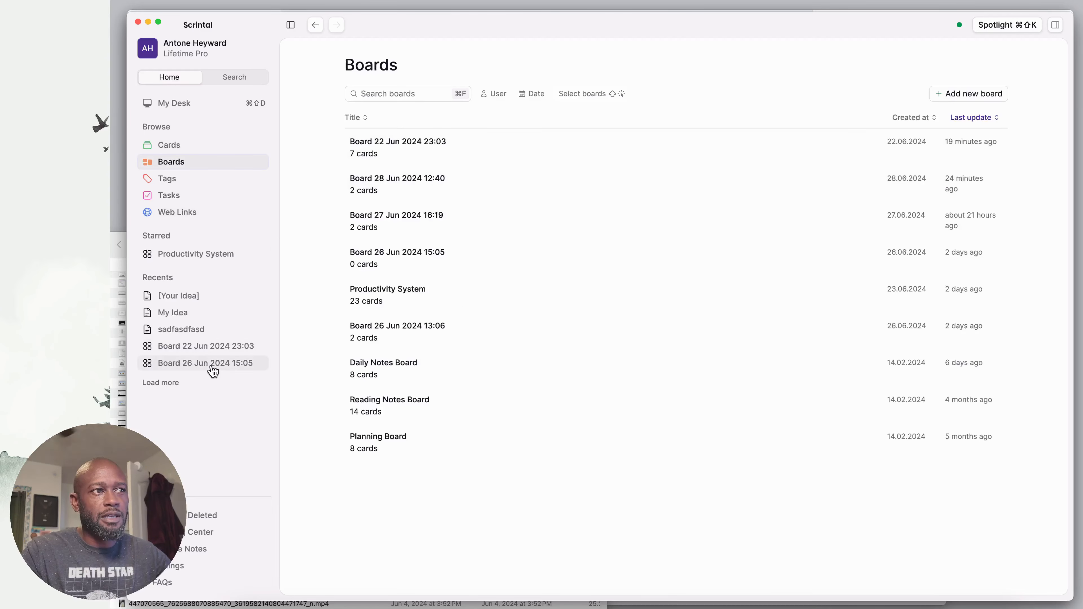
pyautogui.click(207, 350)
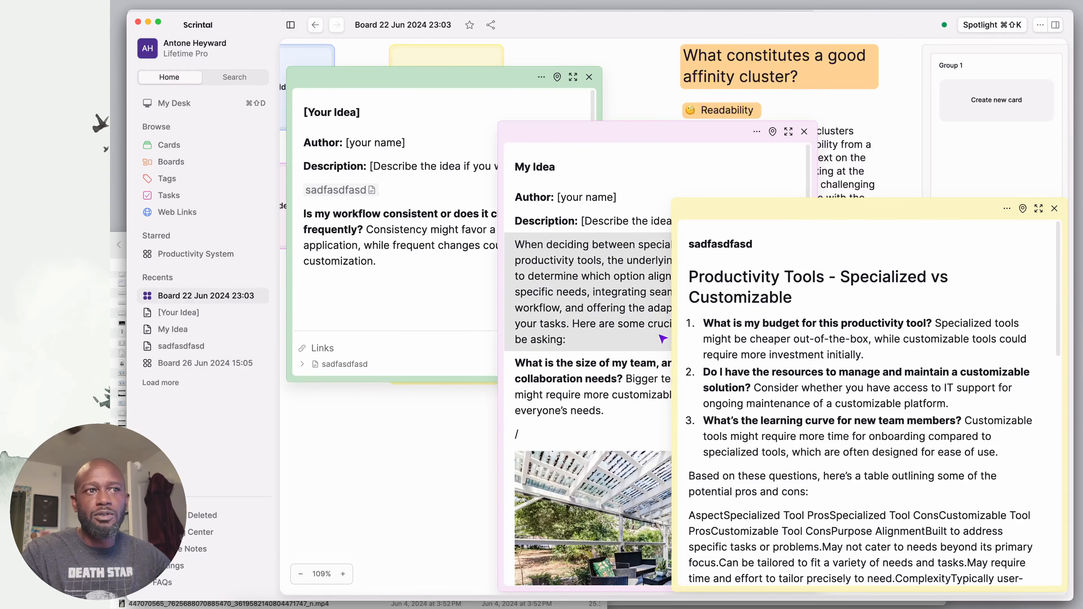
pyautogui.click(1054, 208)
pyautogui.click(805, 132)
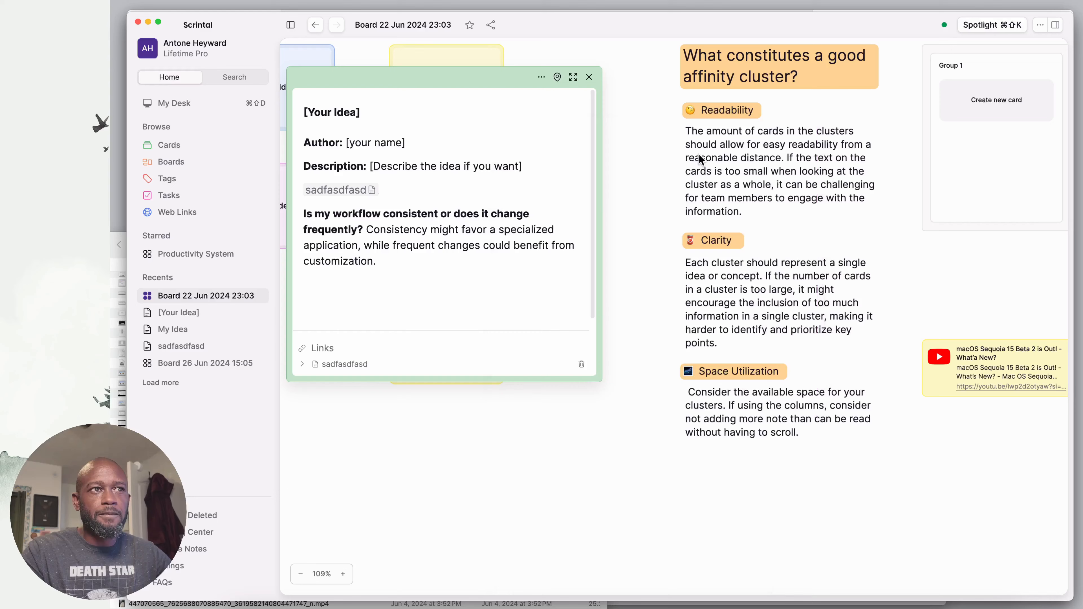
pyautogui.click(590, 77)
pyautogui.scroll(-2, 546, 294)
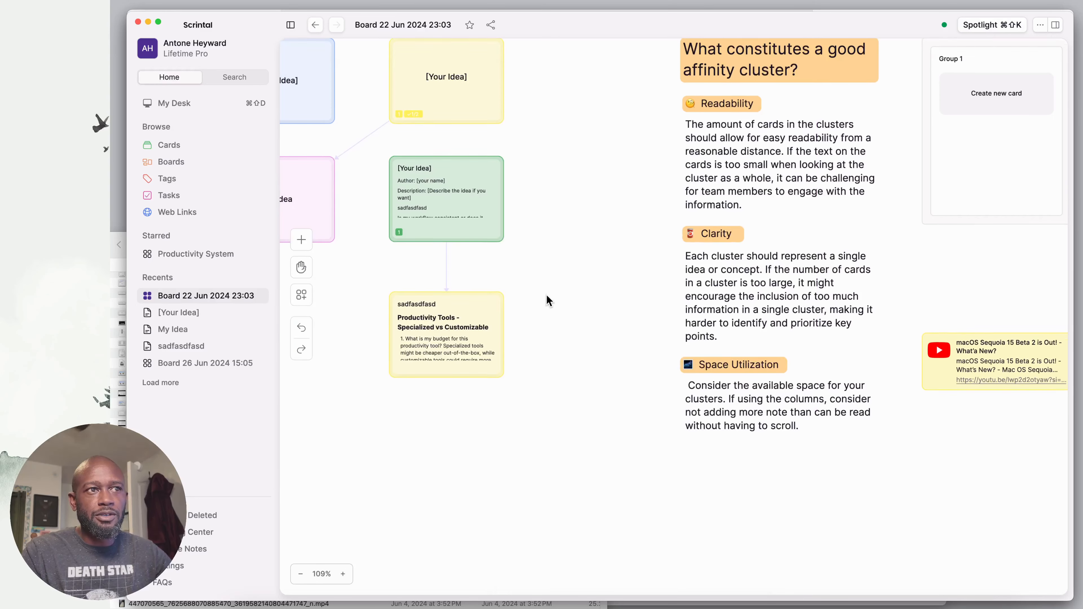
pyautogui.scroll(5, 547, 295)
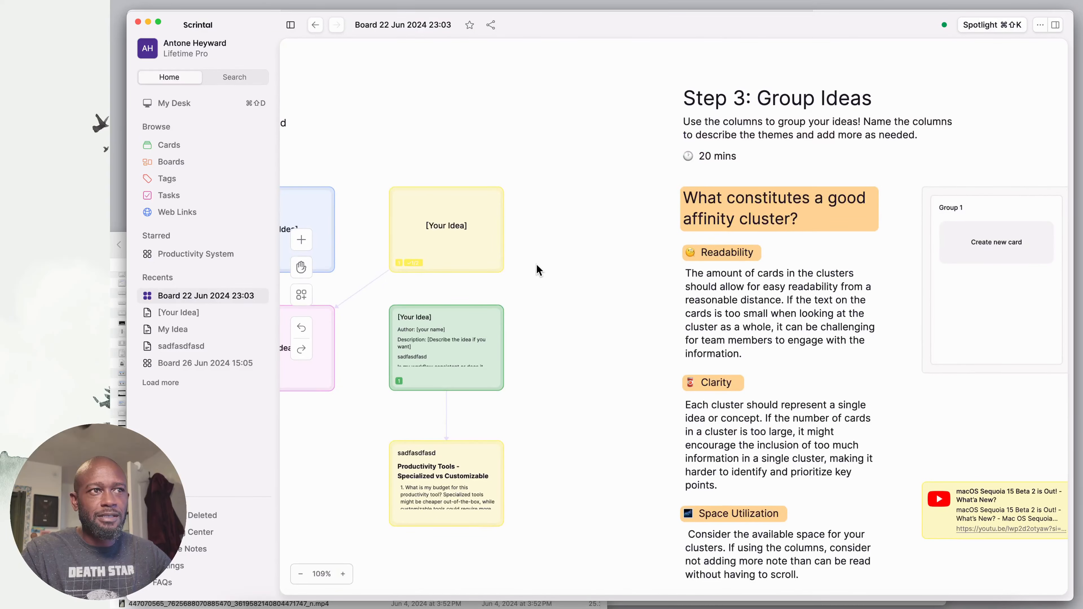
pyautogui.hscroll(-8, 533, 213)
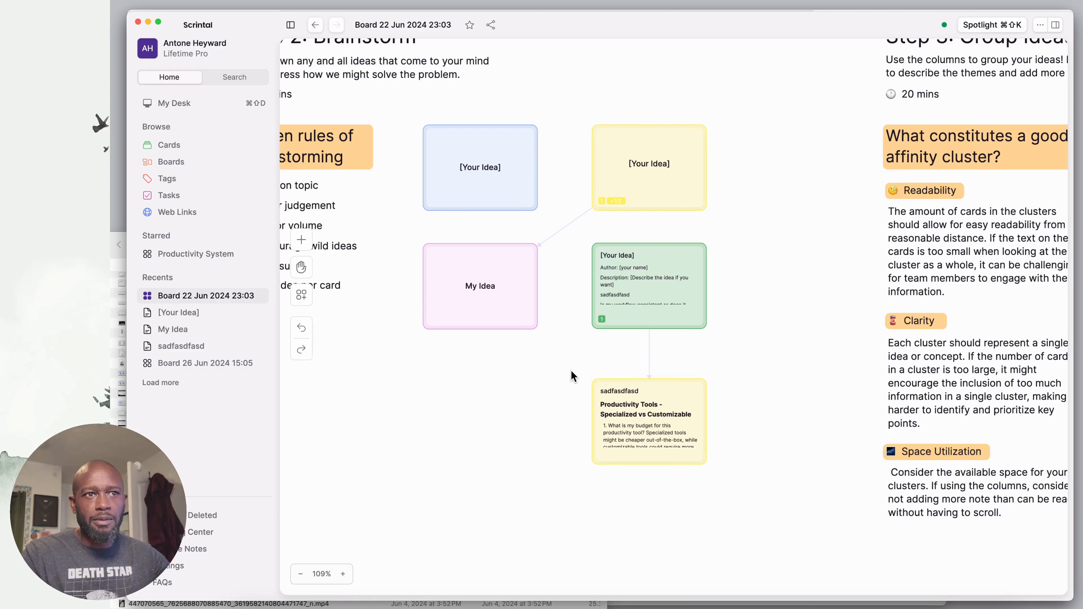
pyautogui.scroll(1, 598, 300)
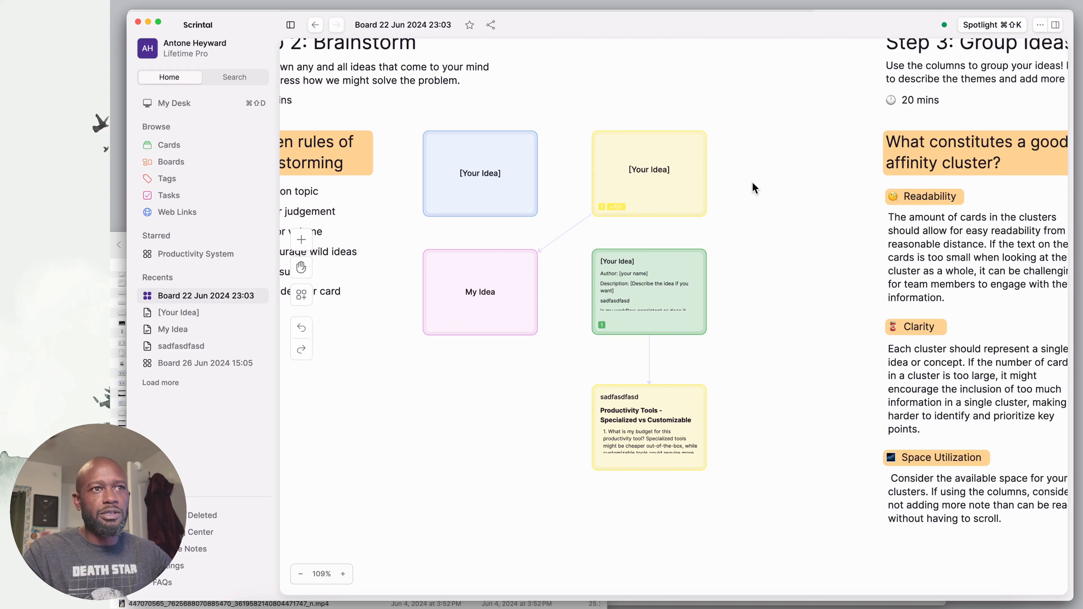
pyautogui.scroll(1, 738, 215)
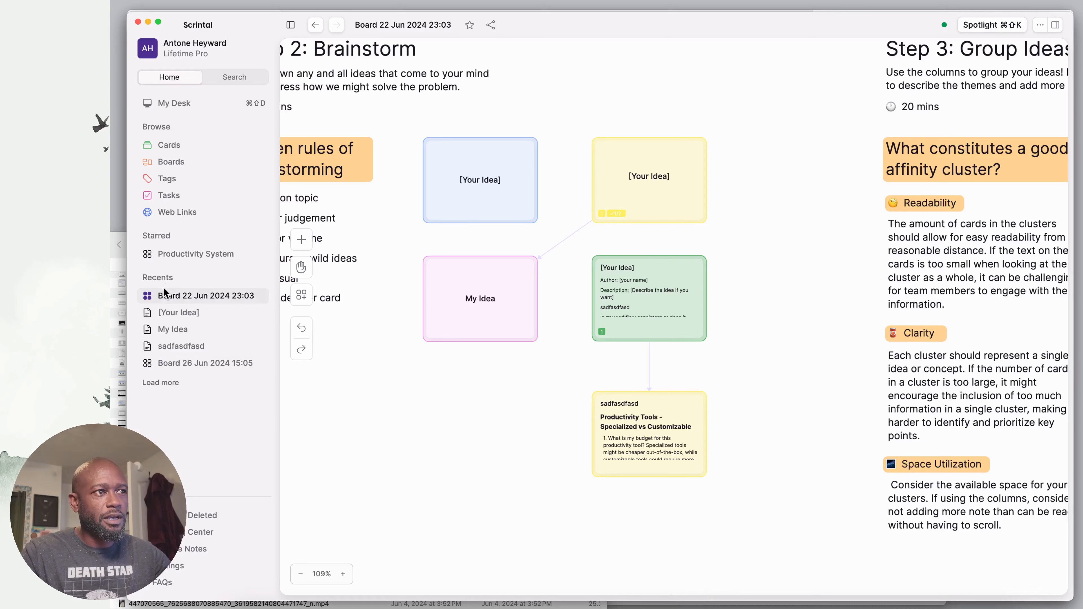
# Switch to Heptabase and review the options of the P.A.R.A tab group and the choices for adding tab groups
pyautogui.click(260, 316)
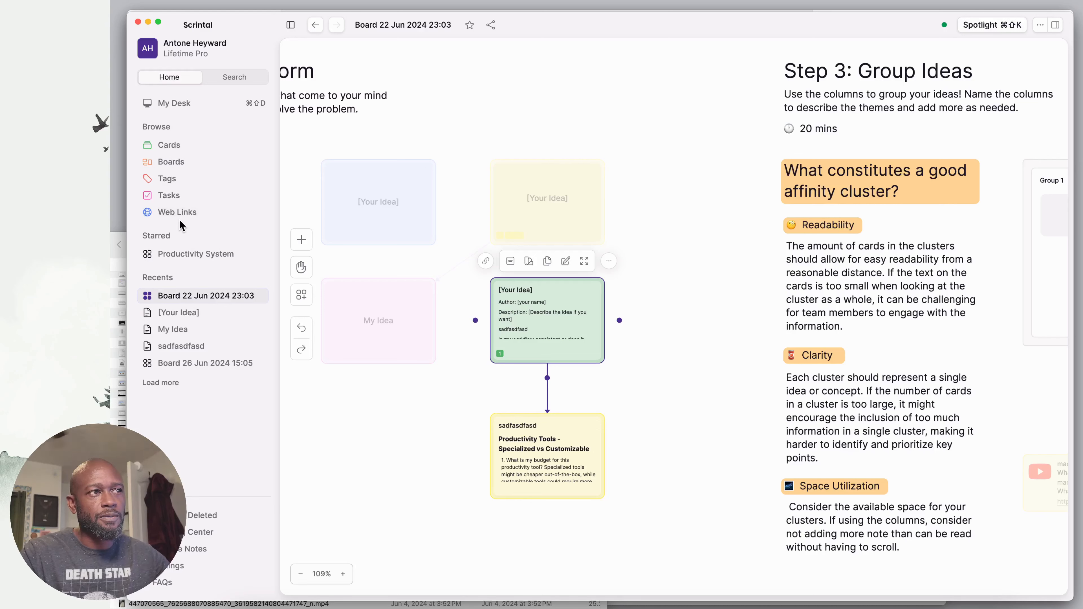
pyautogui.click(667, 605)
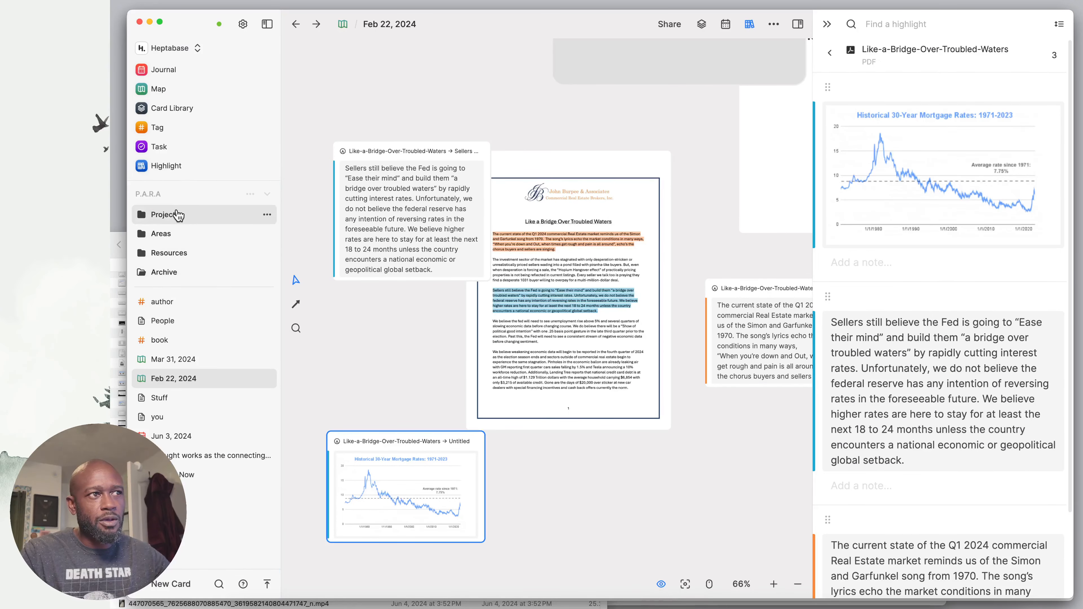
pyautogui.click(251, 195)
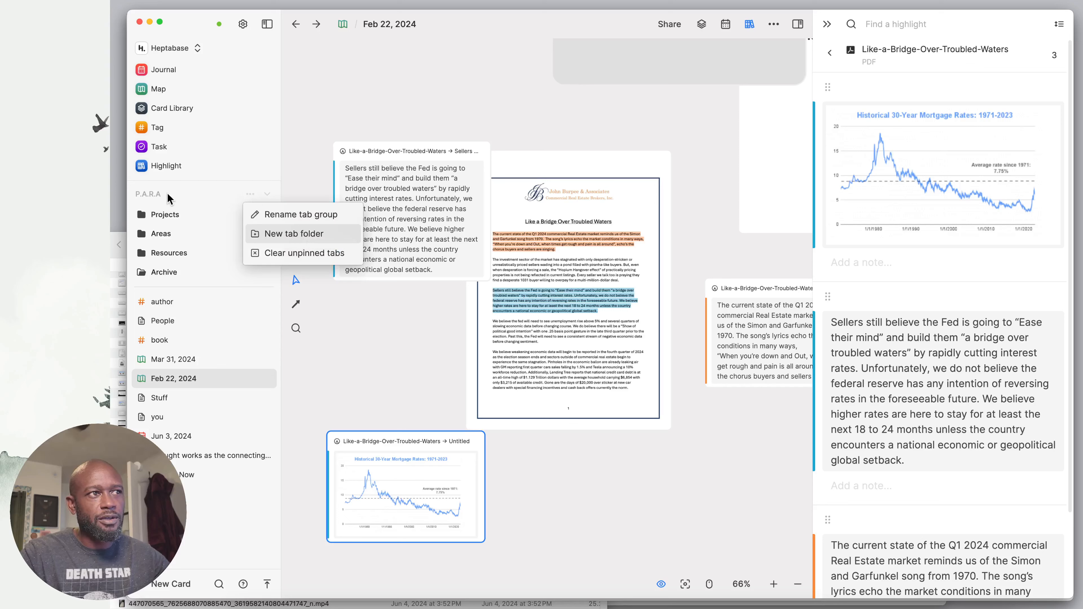
pyautogui.click(180, 193)
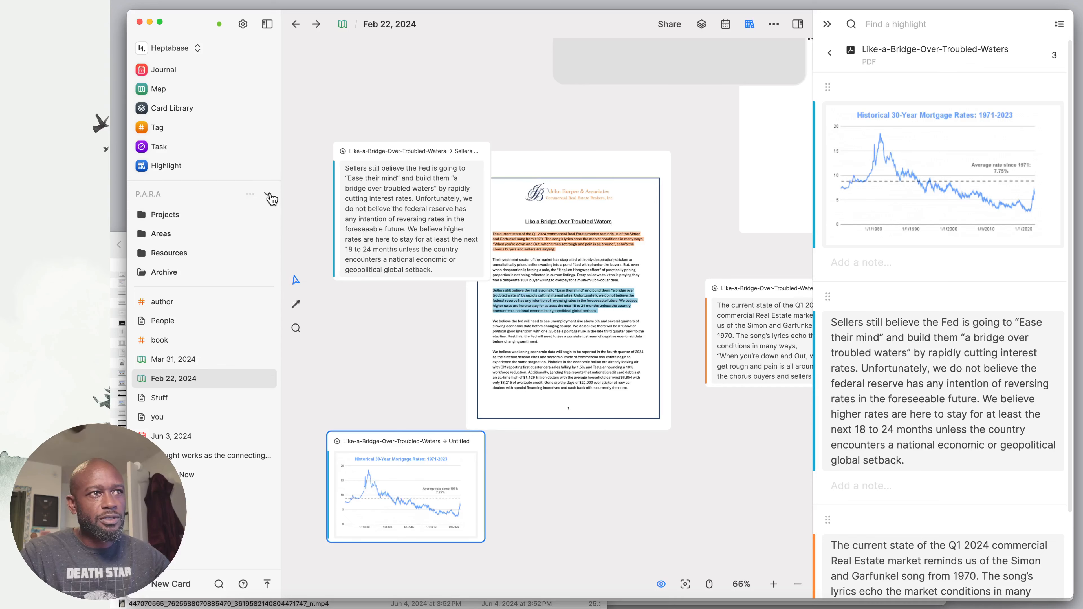
pyautogui.click(268, 211)
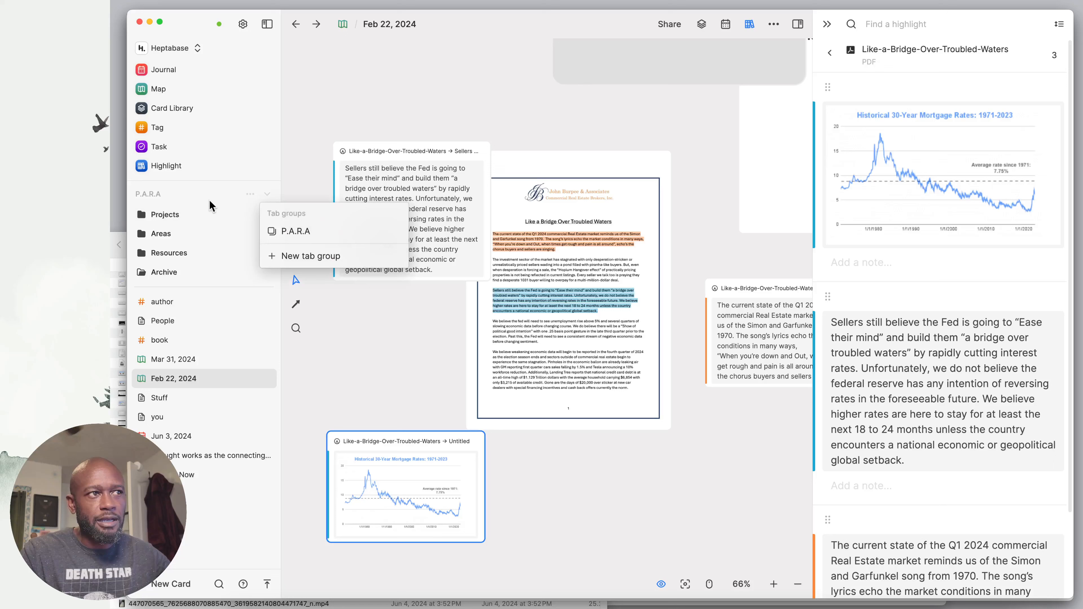
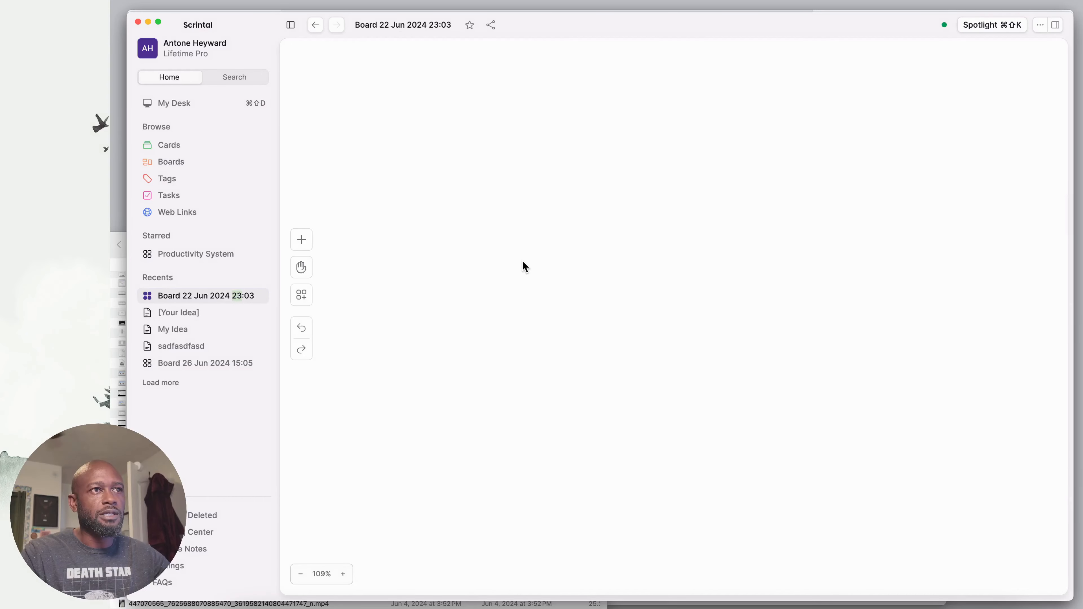
# Star Board 22 Jun 2024 23:03 in Scrintal
pyautogui.click(469, 25)
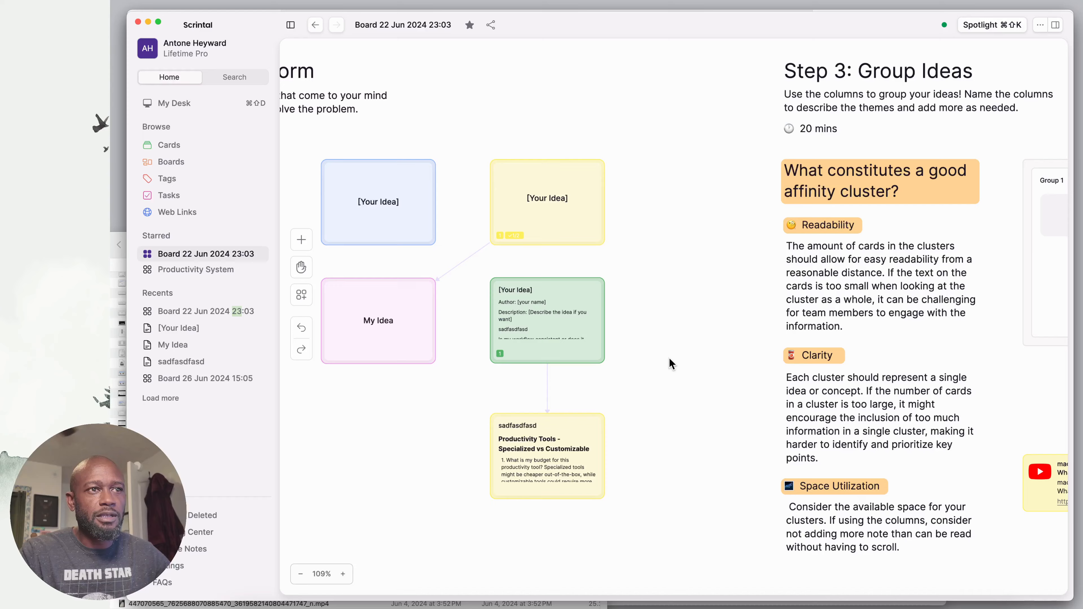
# Survey the whole brainstorming board and examine the text blocks of Step 1: Problem Statement, including the "How might I/we..." heading
pyautogui.scroll(-10, 669, 363)
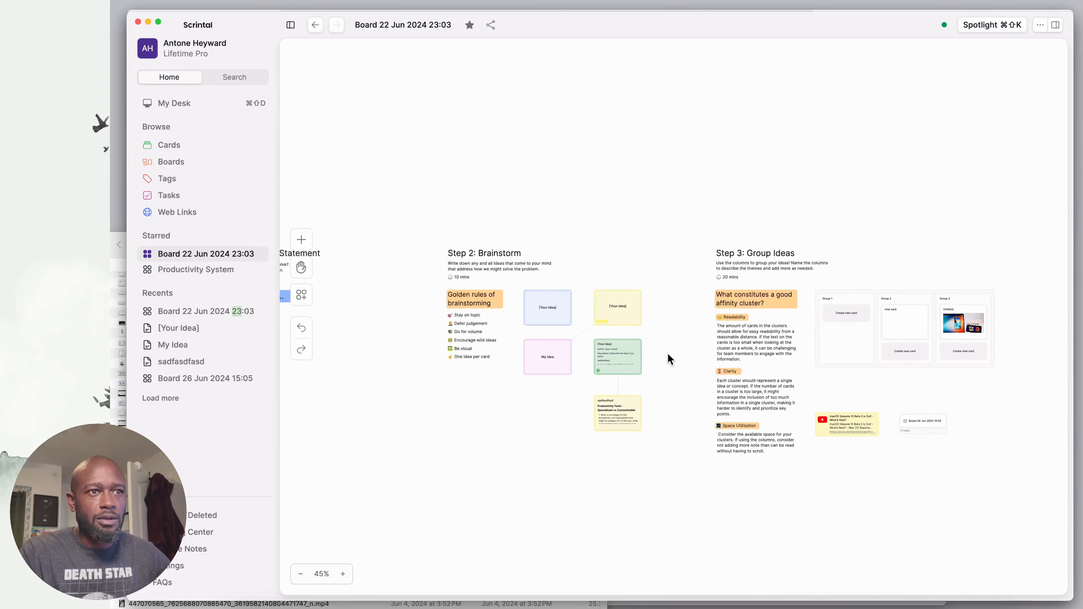
pyautogui.scroll(-8, 668, 354)
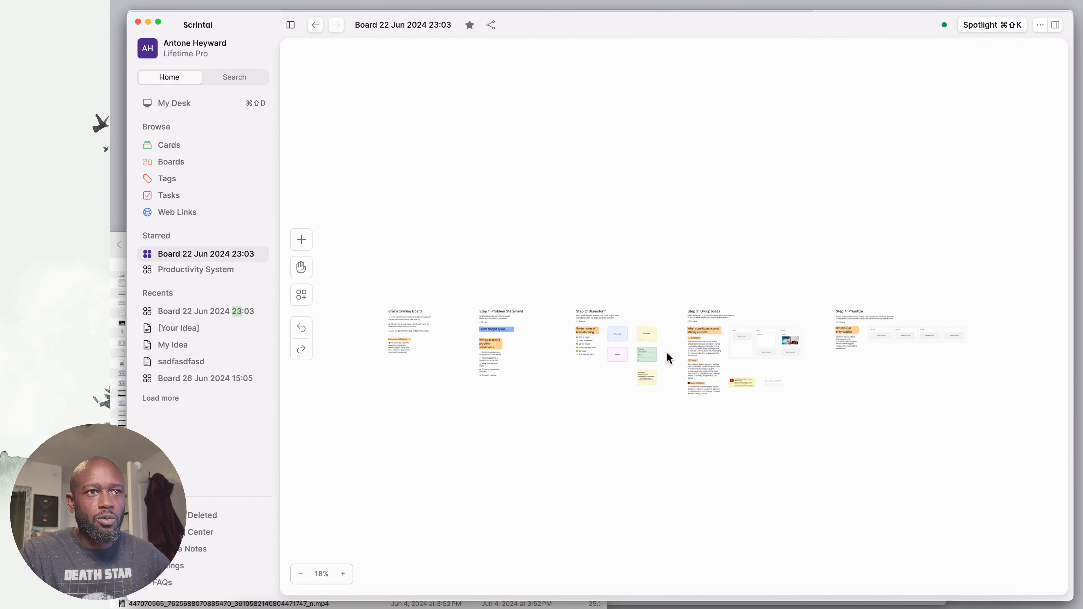
pyautogui.scroll(8, 667, 356)
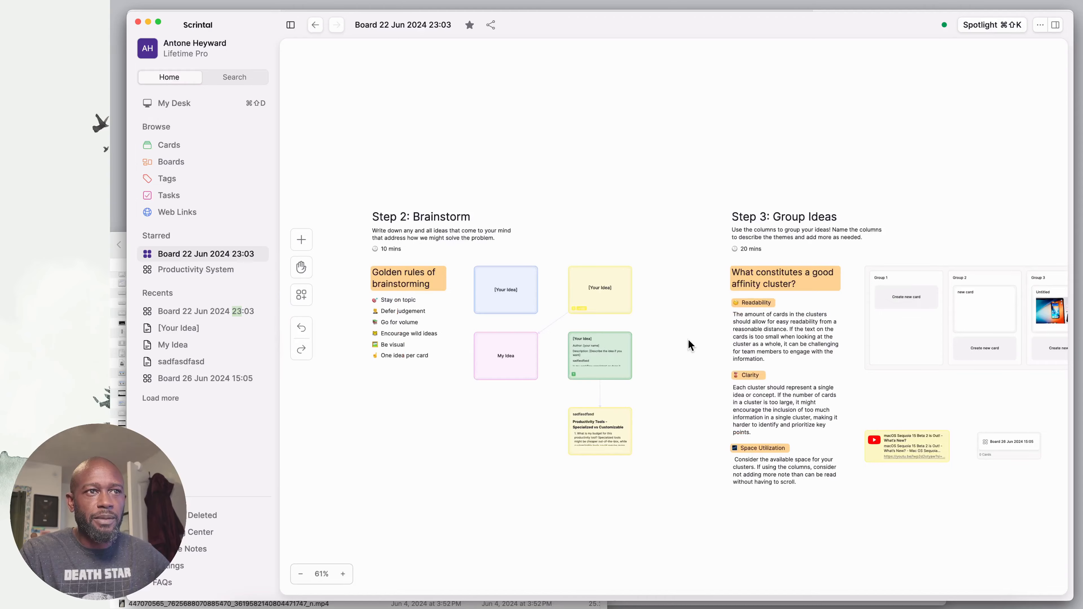
pyautogui.moveTo(690, 345); pyautogui.dragTo(389, 270)
pyautogui.moveTo(904, 382); pyautogui.dragTo(811, 389)
pyautogui.moveTo(642, 334); pyautogui.dragTo(1055, 324)
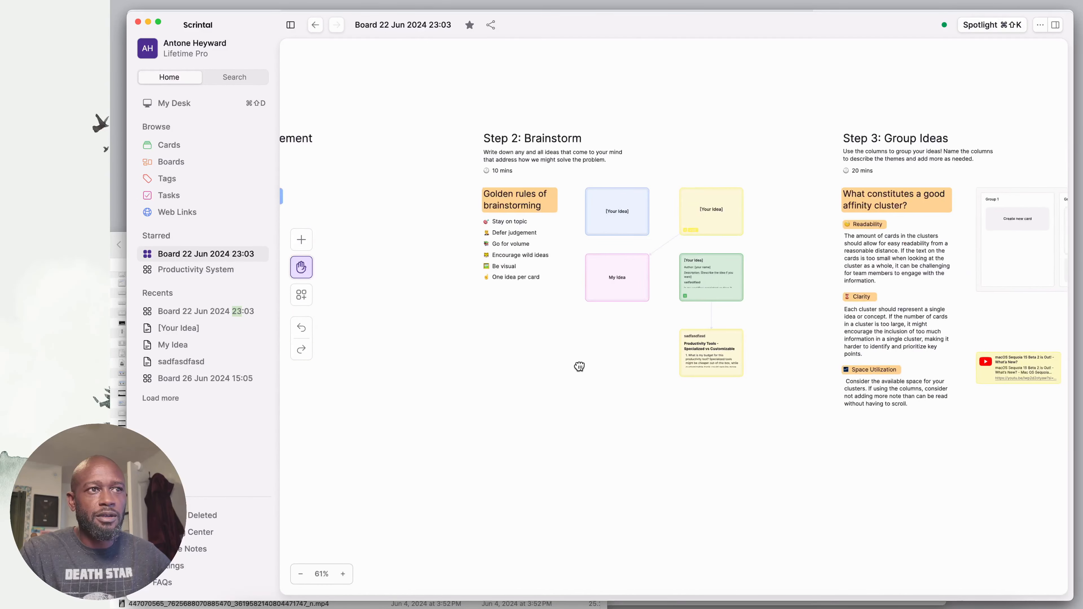
pyautogui.moveTo(578, 368); pyautogui.dragTo(988, 453)
pyautogui.scroll(-1, 747, 440)
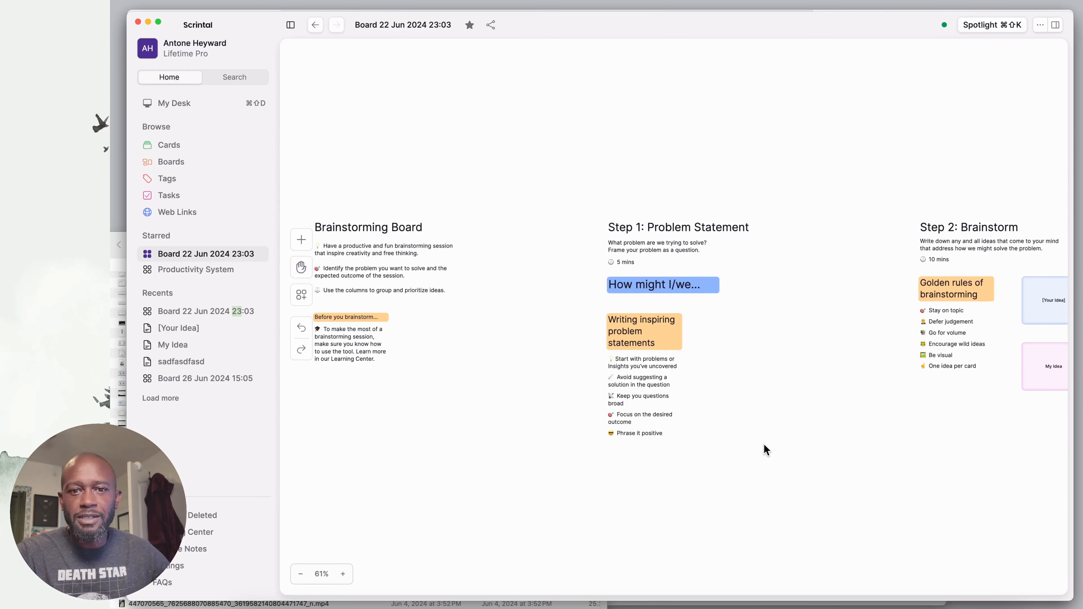
pyautogui.click(691, 282)
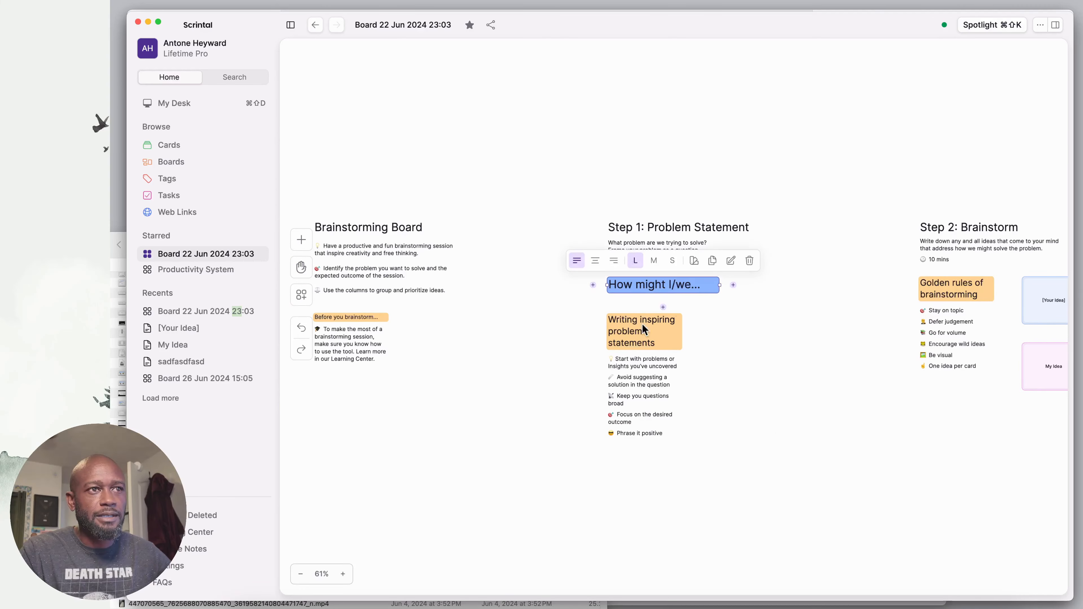
pyautogui.click(527, 348)
pyautogui.hscroll(6, 834, 435)
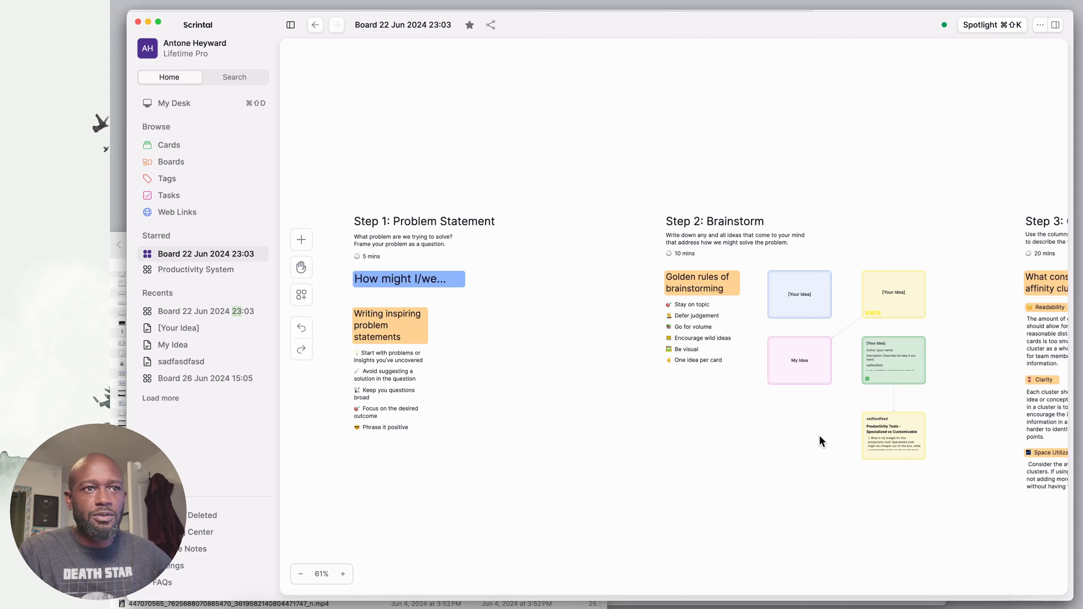
# Inspect the connections of the yellow and blue [Your Idea] cards and the My Idea card under Step 2: Brainstorm
pyautogui.scroll(2, 815, 395)
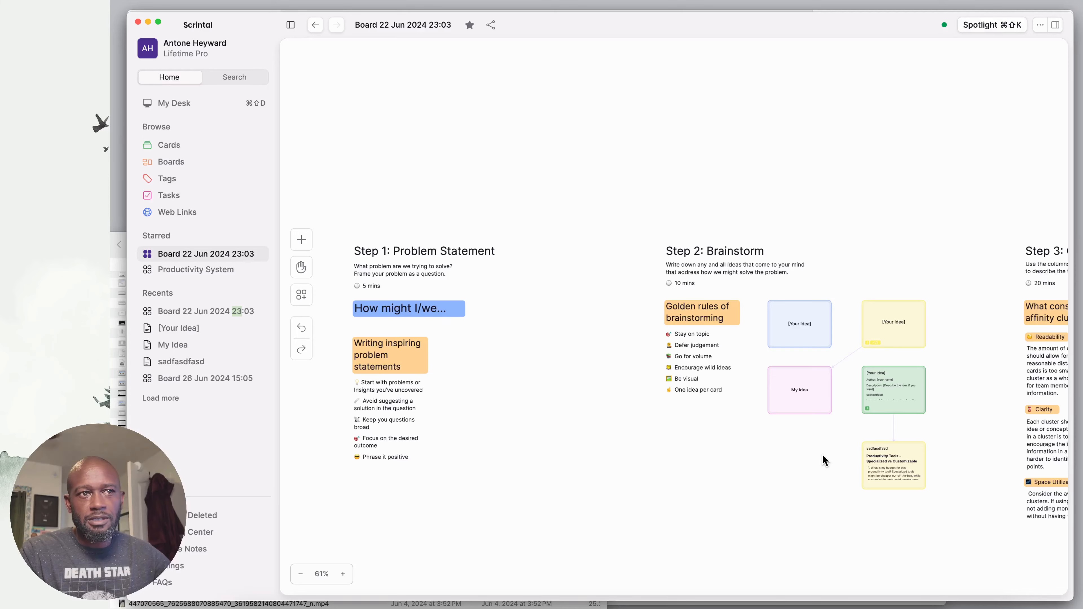
pyautogui.press('space')
pyautogui.moveTo(822, 454); pyautogui.dragTo(711, 432)
pyautogui.scroll(-1, 803, 453)
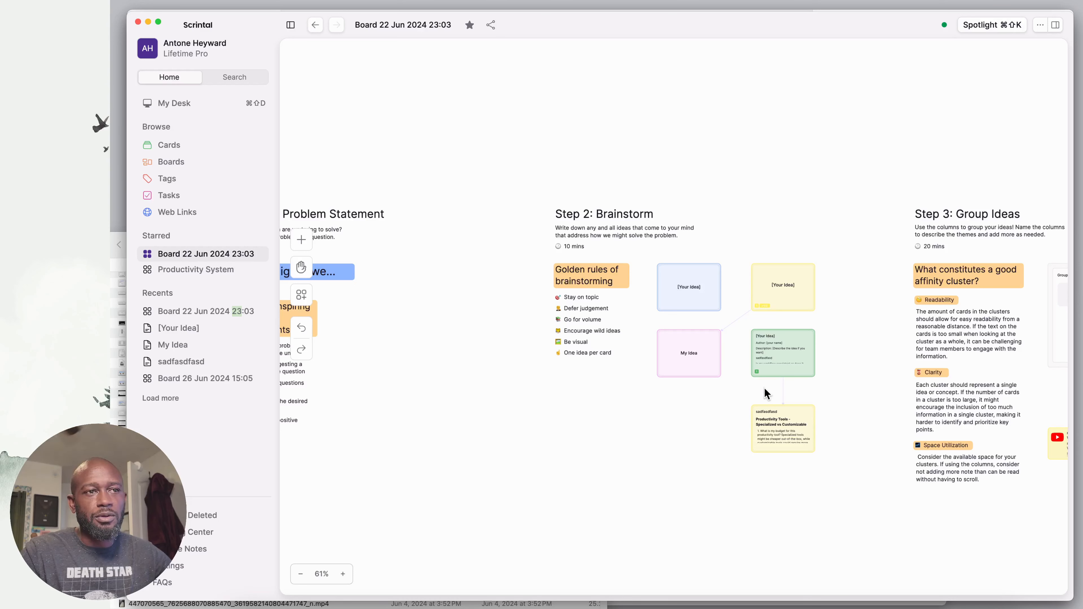
pyautogui.click(777, 292)
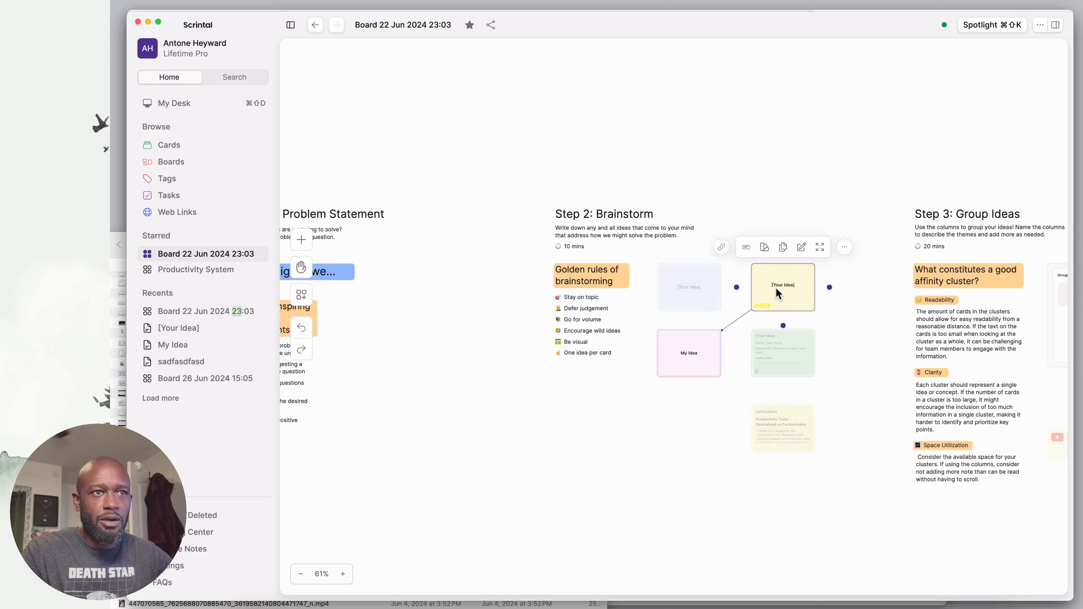
pyautogui.click(683, 292)
pyautogui.click(688, 346)
pyautogui.click(823, 368)
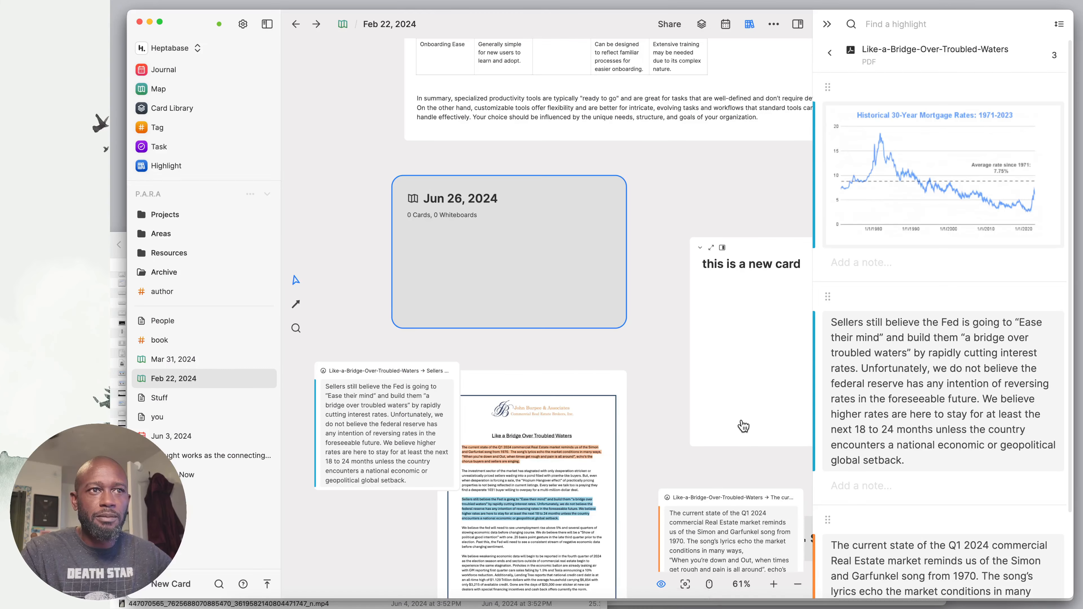
# On Heptabase's Feb 22, 2024 whiteboard, close the highlights list and delete the faint text element covering the connector below the large blue card
pyautogui.scroll(-10, 743, 426)
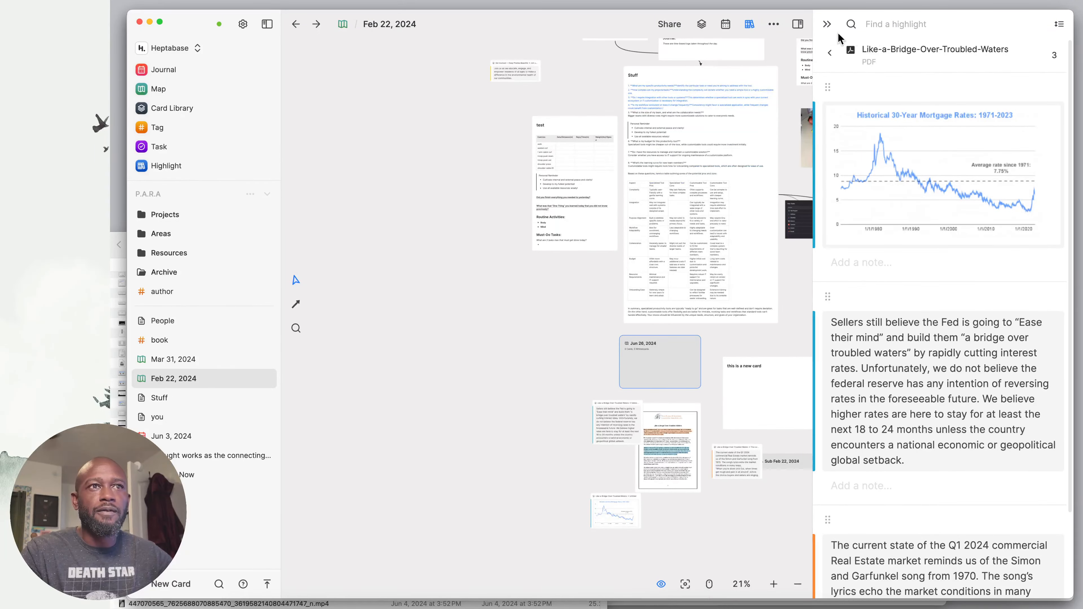
pyautogui.click(827, 25)
pyautogui.moveTo(812, 307); pyautogui.dragTo(658, 334)
pyautogui.scroll(-5, 580, 254)
pyautogui.scroll(8, 590, 279)
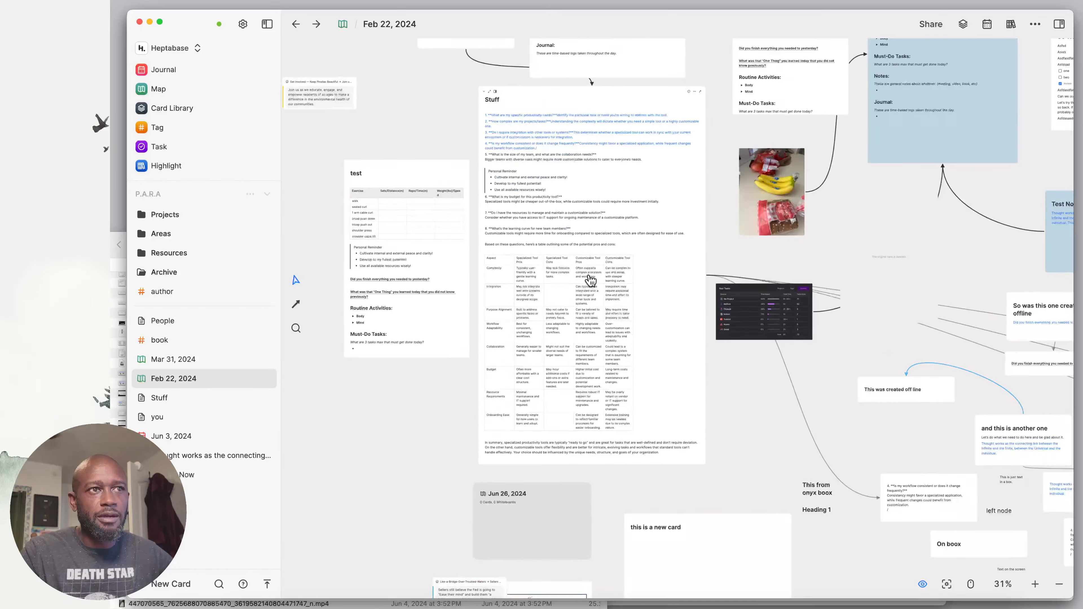
pyautogui.scroll(-2, 591, 279)
pyautogui.scroll(2, 815, 261)
pyautogui.scroll(-2, 815, 227)
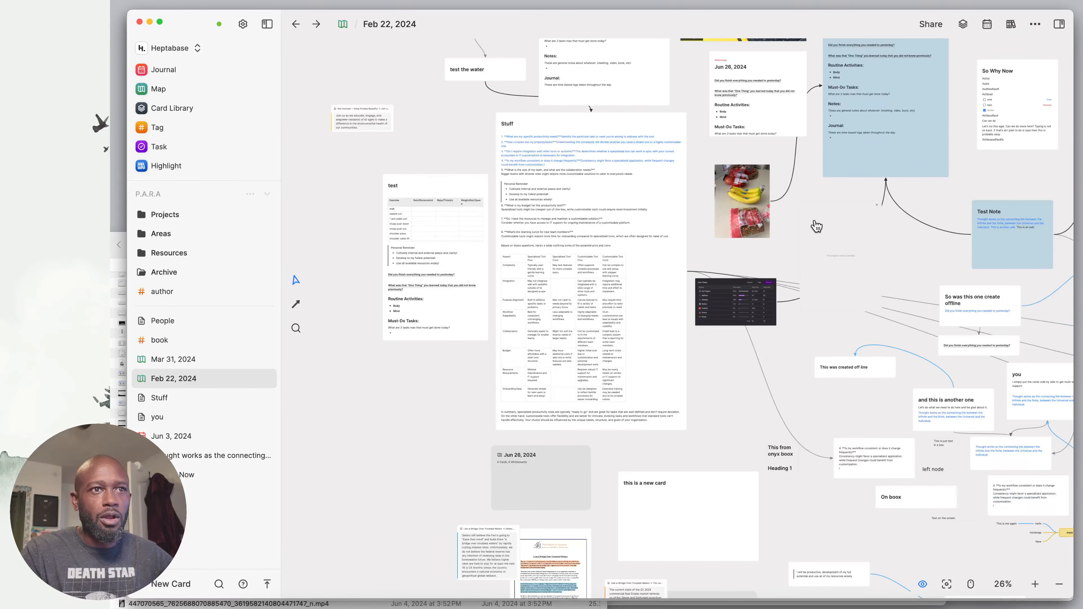
pyautogui.click(839, 267)
pyautogui.press('Delete')
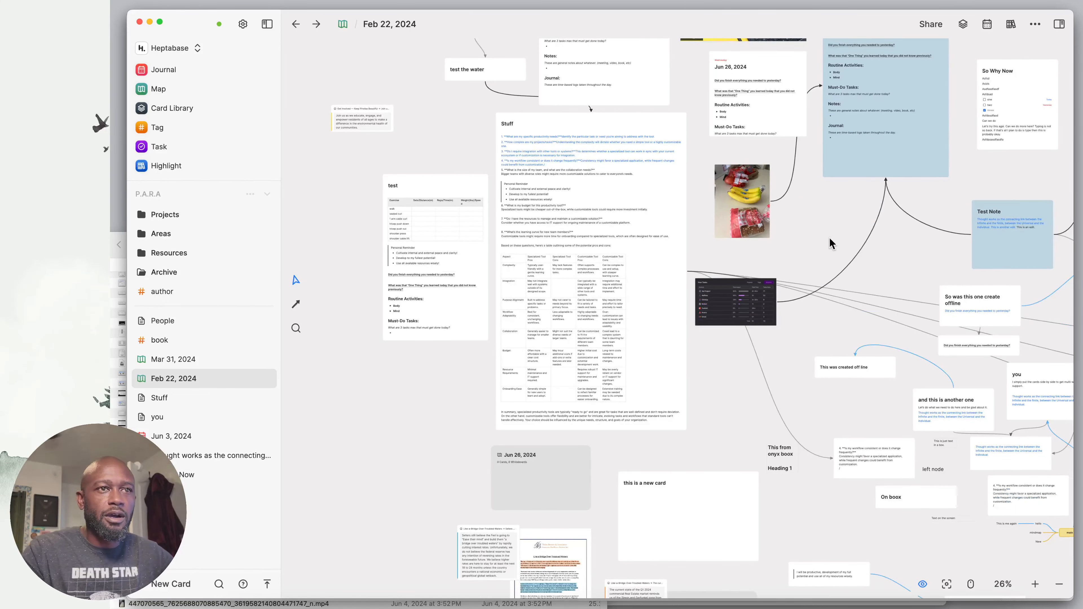
# Examine the layout of cards, sections, sub-whiteboards, mind maps and connections across the Feb 22, 2024 whiteboard
pyautogui.moveTo(829, 240); pyautogui.dragTo(645, 173)
pyautogui.scroll(-2, 641, 177)
pyautogui.scroll(-2, 789, 511)
pyautogui.scroll(2, 789, 512)
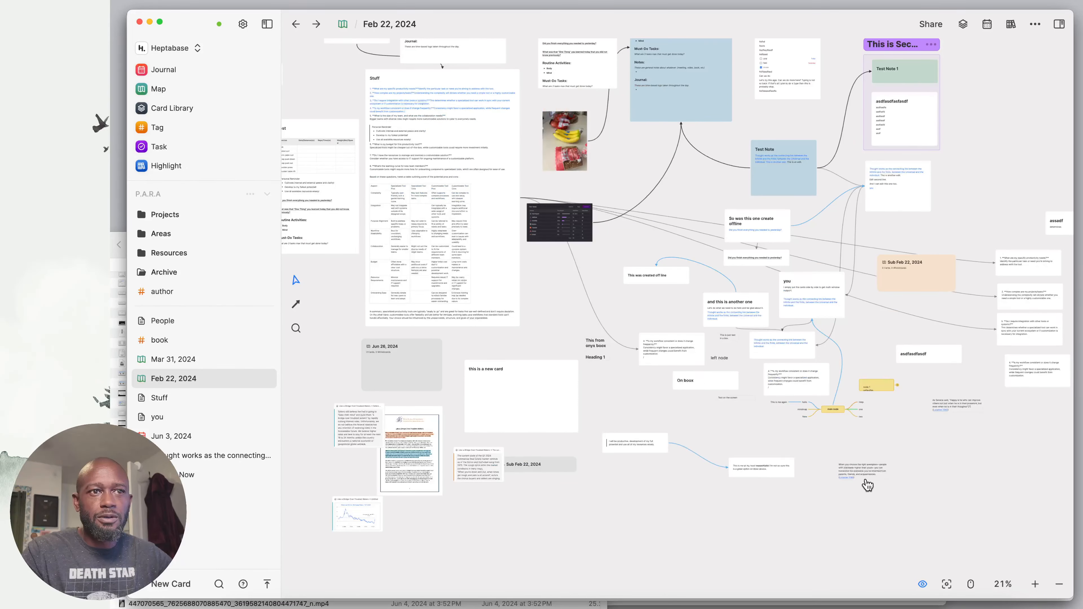
pyautogui.scroll(2, 766, 461)
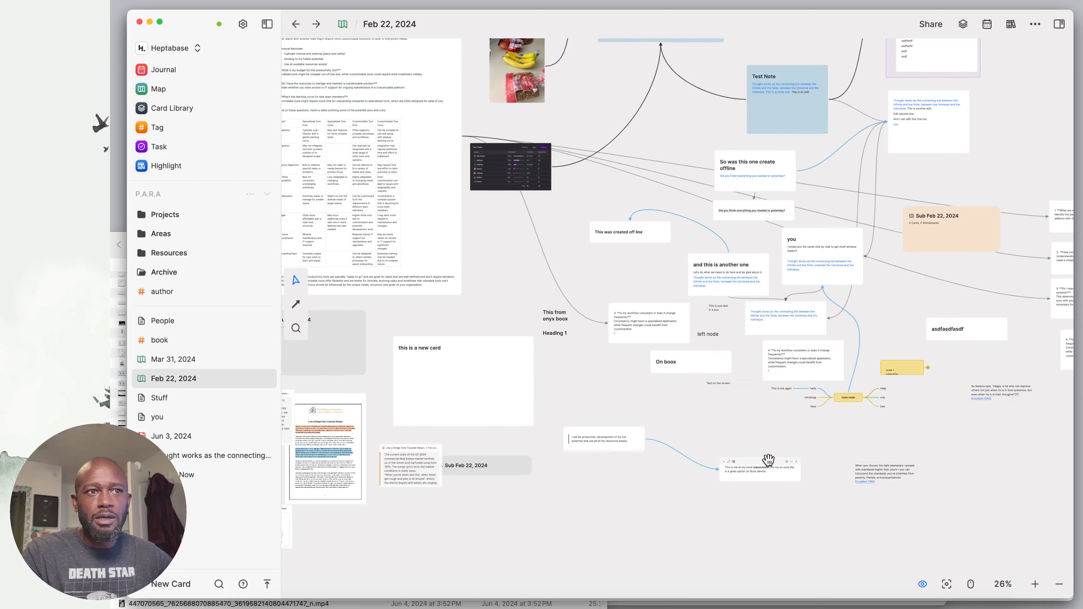
pyautogui.scroll(-2, 742, 459)
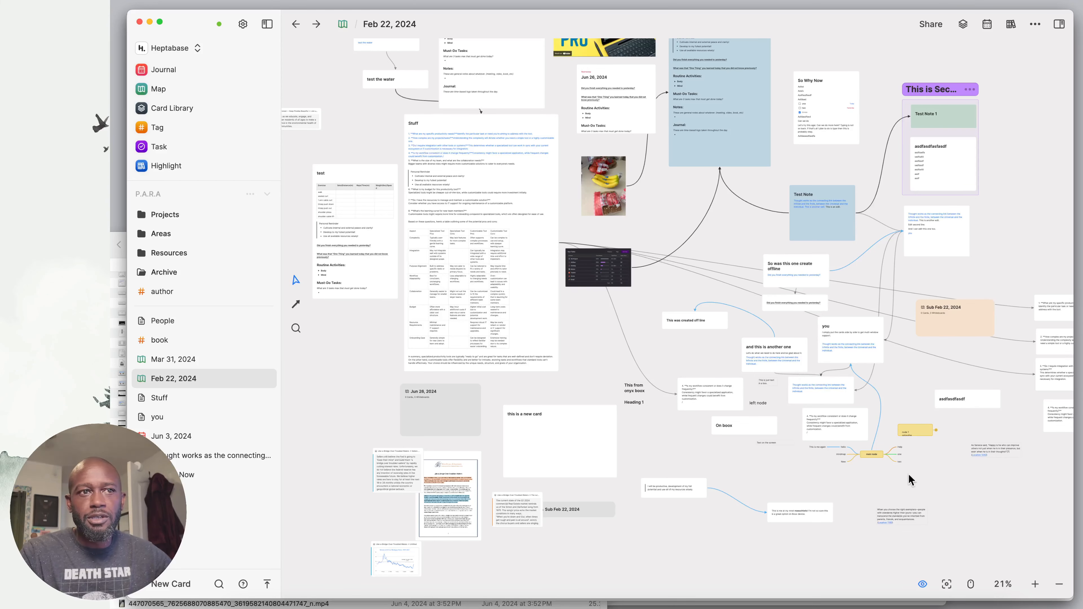
# Remove the blue connection between the mind map's main node and the "you" card
pyautogui.scroll(5, 895, 465)
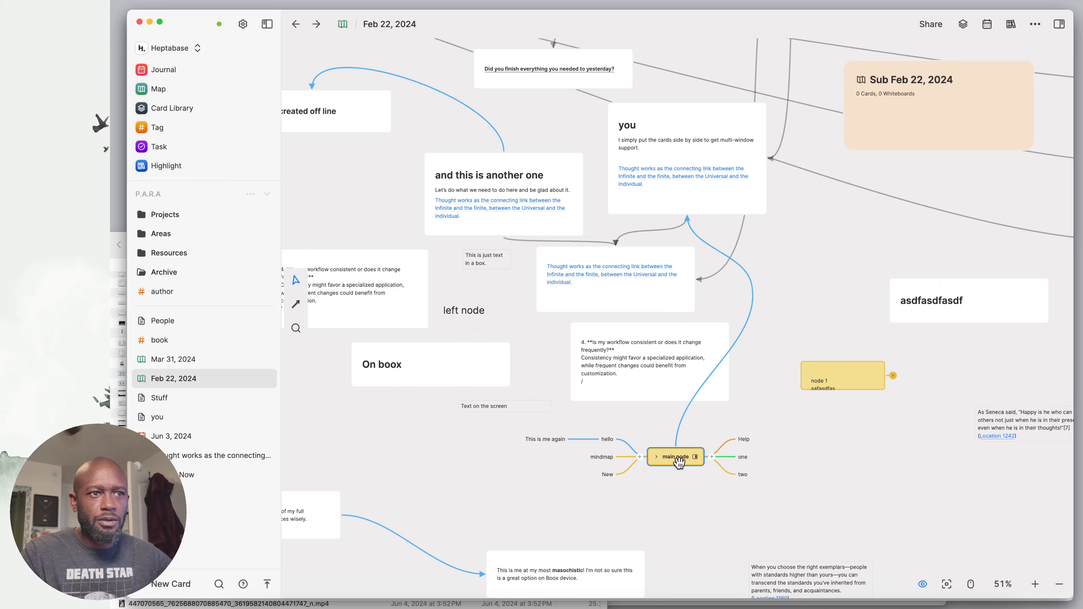
pyautogui.scroll(3, 679, 461)
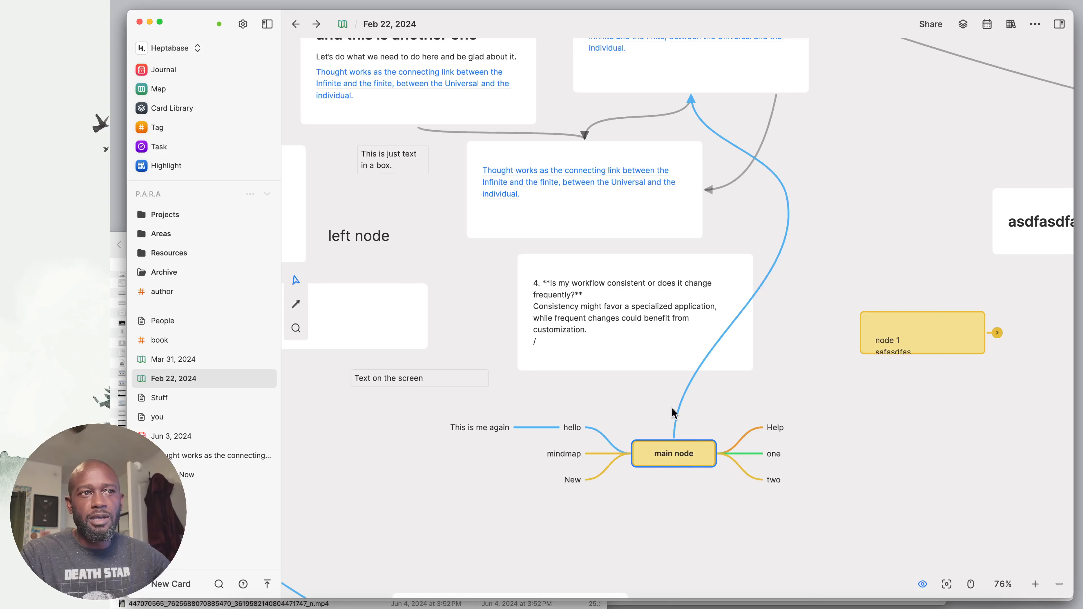
pyautogui.click(678, 414)
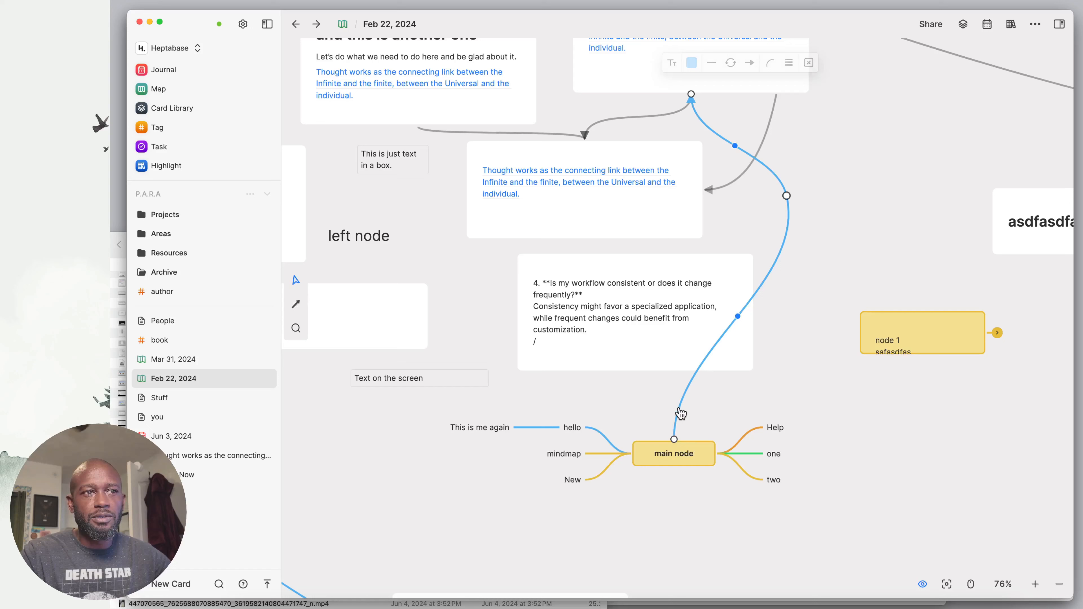
pyautogui.click(689, 420)
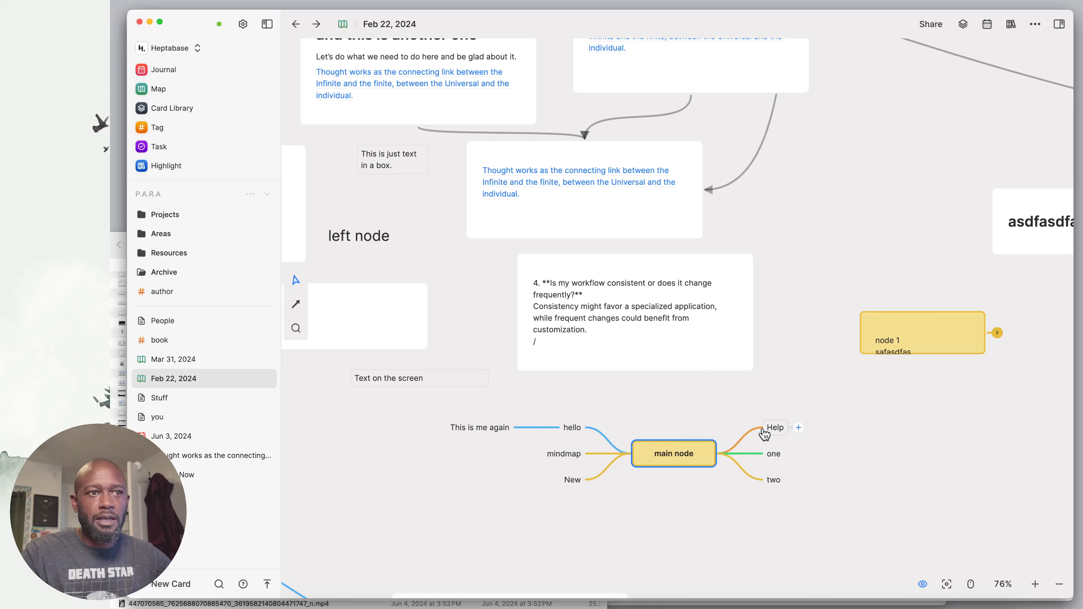
# Extend the mind map's Help branch with a child node "dagfsdgfa" and a further child "asdfasdf" after it
pyautogui.click(798, 428)
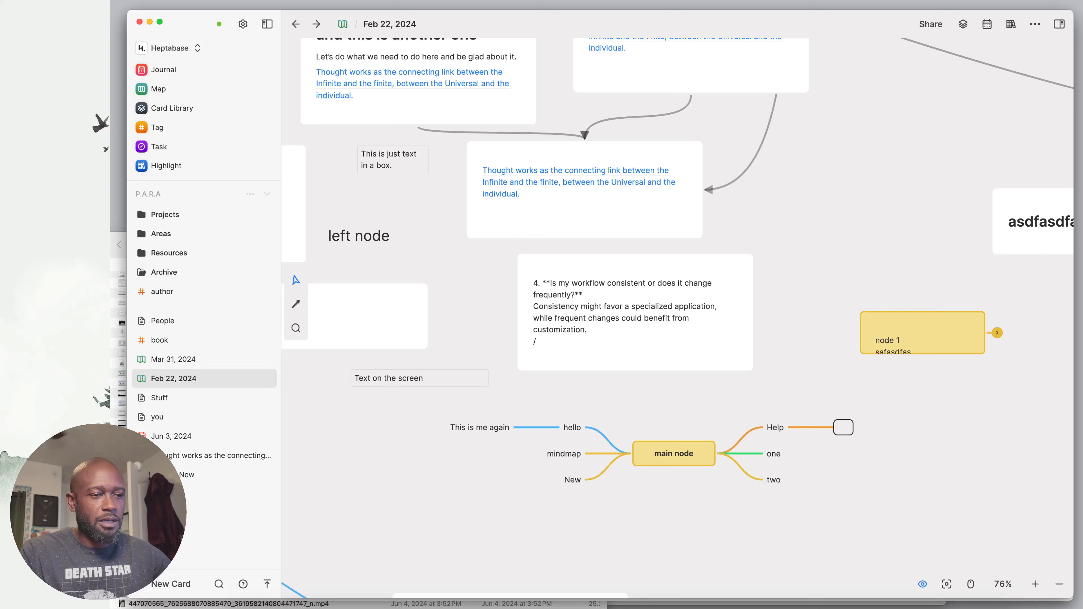
pyautogui.write('dagfsdgfa')
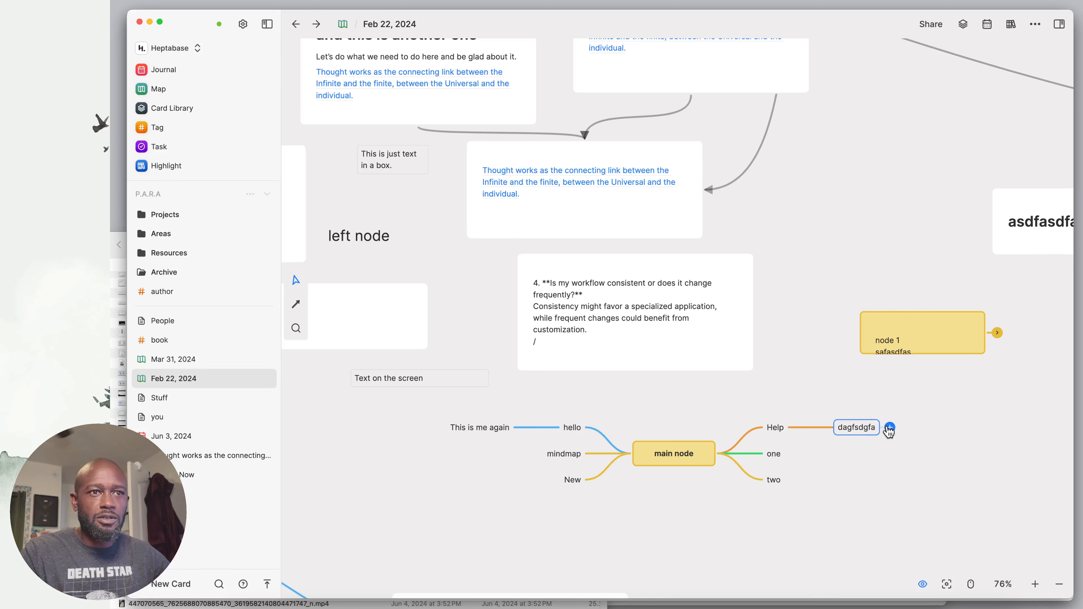
pyautogui.click(890, 428)
pyautogui.write('asdfasdf')
pyautogui.click(924, 452)
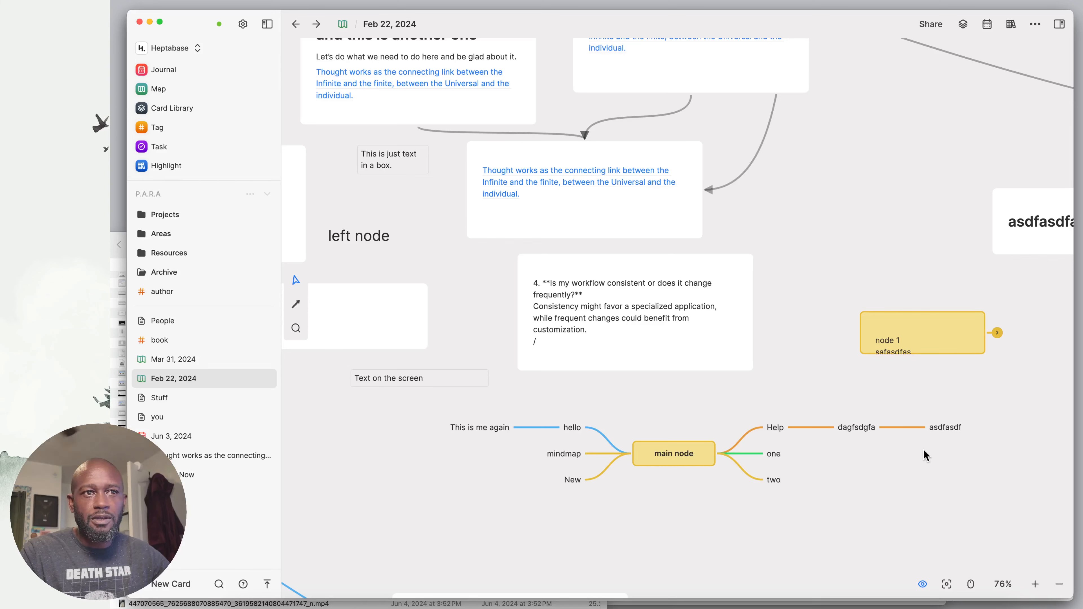
# Fold the Help node of the mind map and select the main node
pyautogui.rightClick(772, 427)
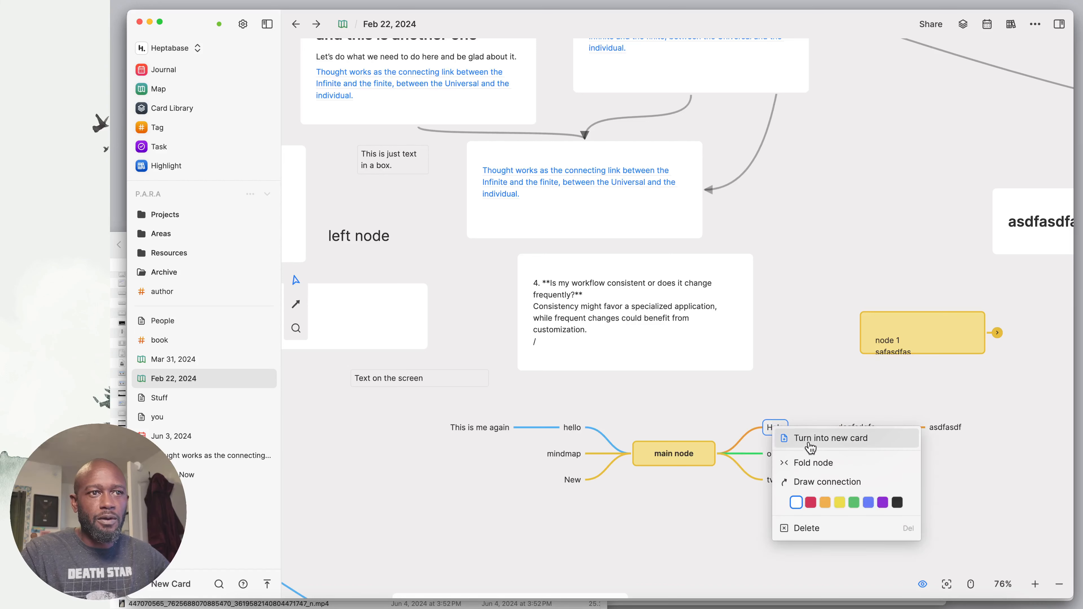
pyautogui.click(811, 463)
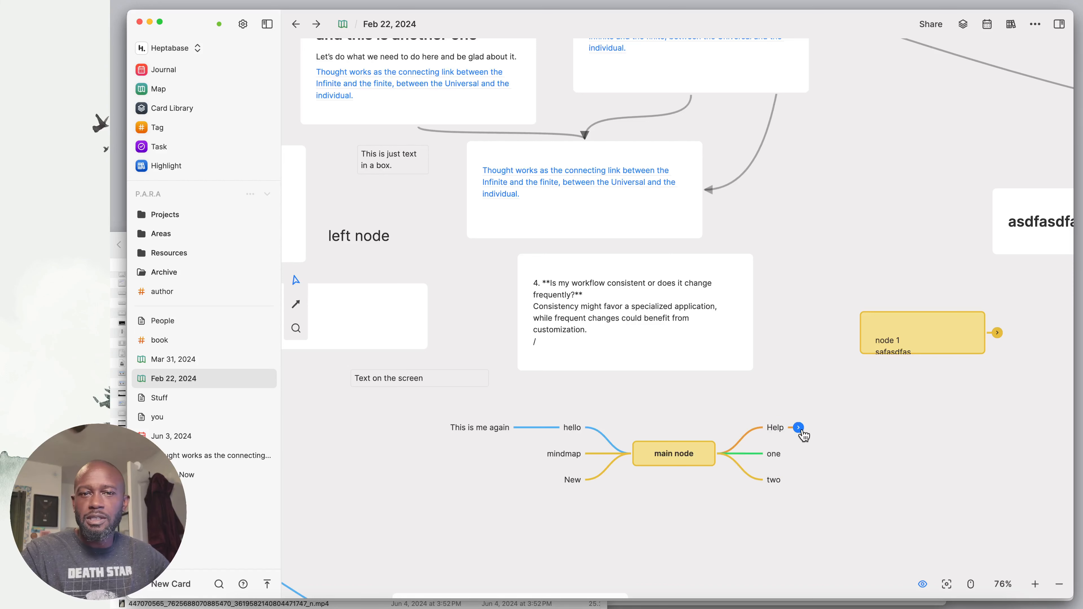
pyautogui.click(682, 458)
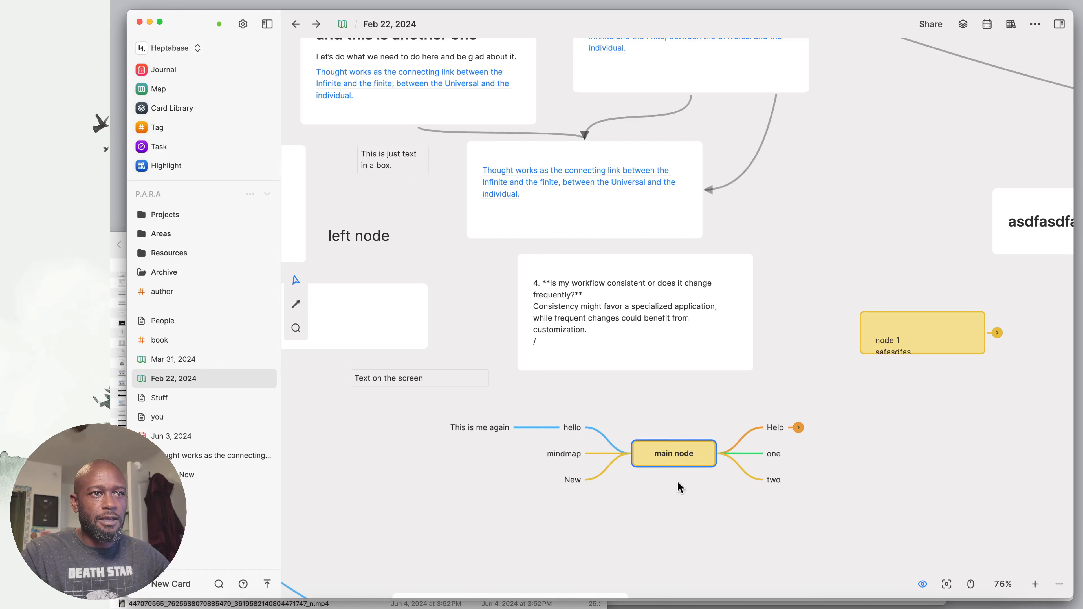
# Draw a connection from the mind map's main node to the yellow "node 1" card
pyautogui.rightClick(673, 449)
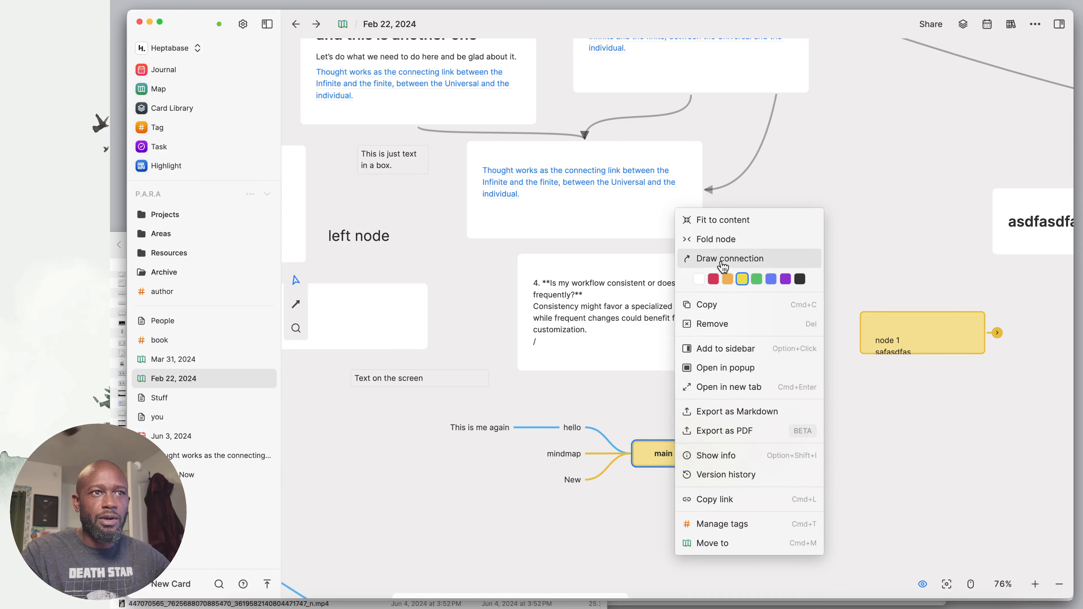
pyautogui.click(729, 259)
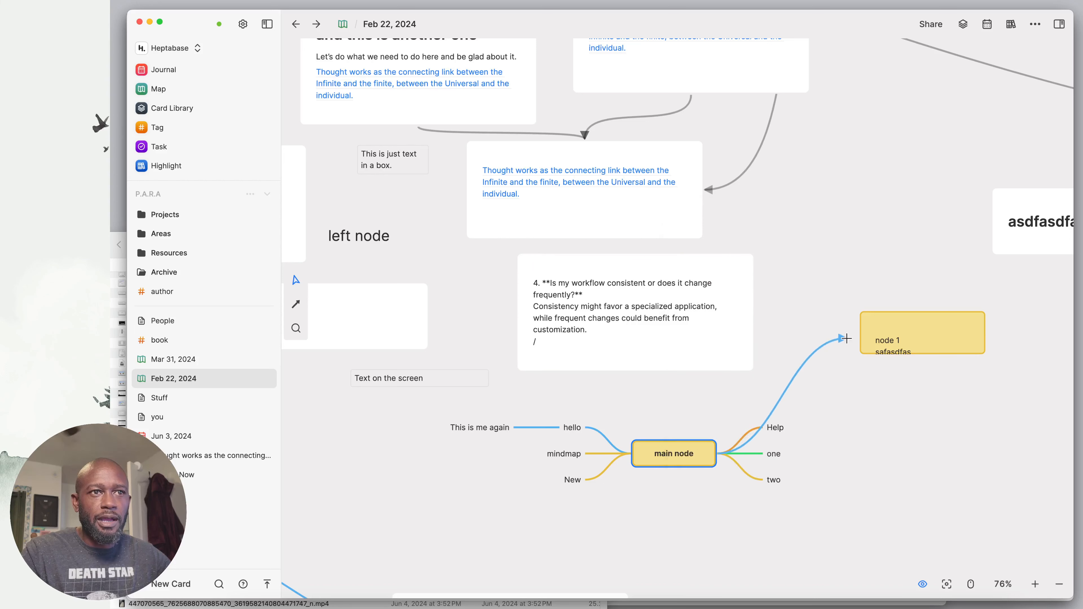
pyautogui.click(866, 341)
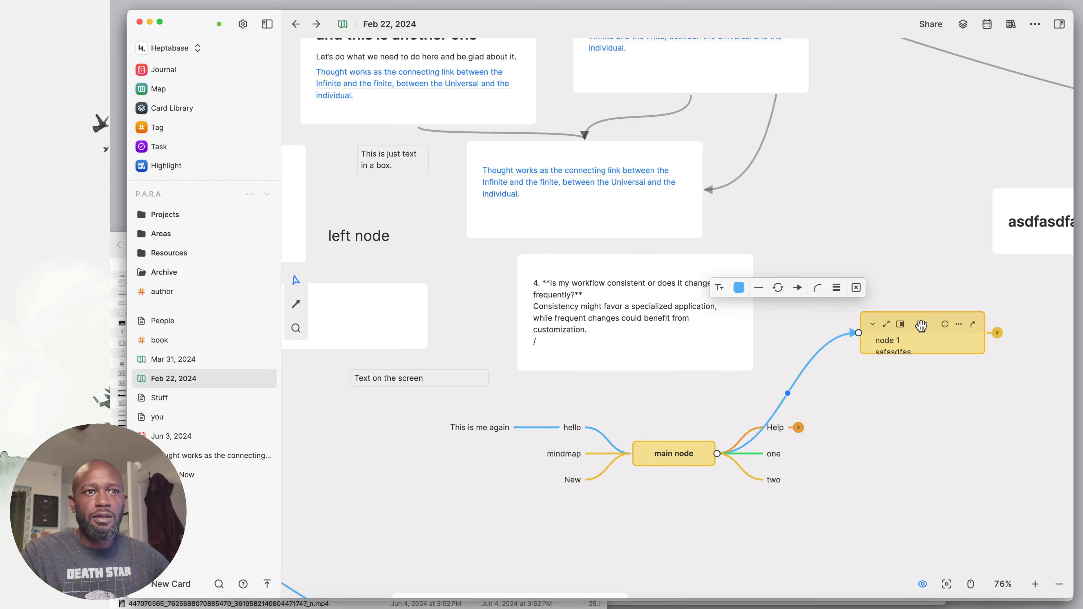
# Move the "node 1" card slightly closer to the main node and unfold its child branches
pyautogui.moveTo(921, 325)
pyautogui.mouseDown()
pyautogui.moveTo(895, 238)
pyautogui.moveTo(901, 323)
pyautogui.mouseUp()
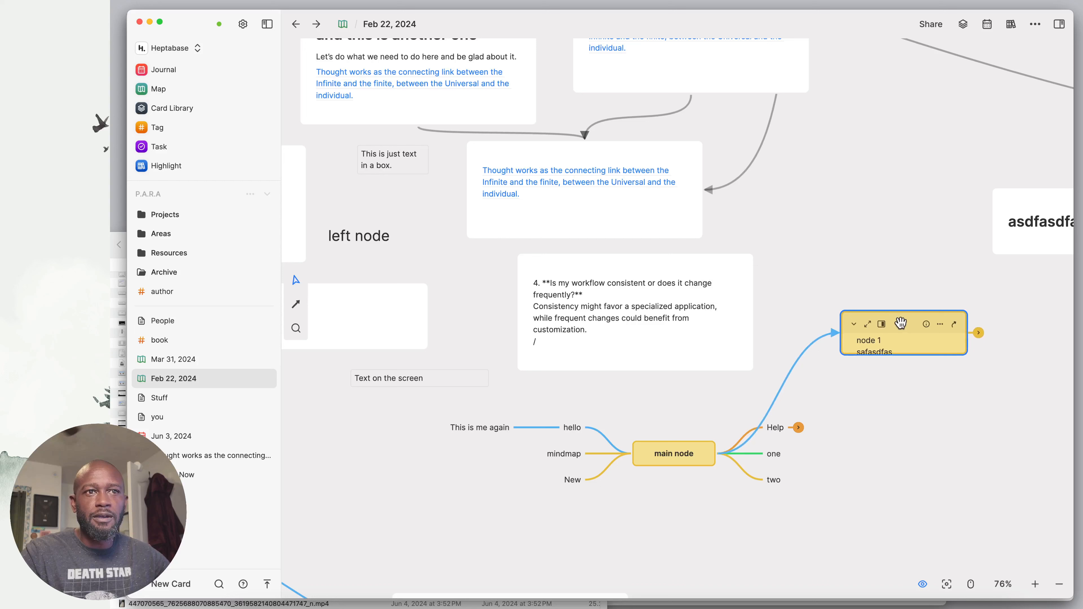
pyautogui.click(978, 332)
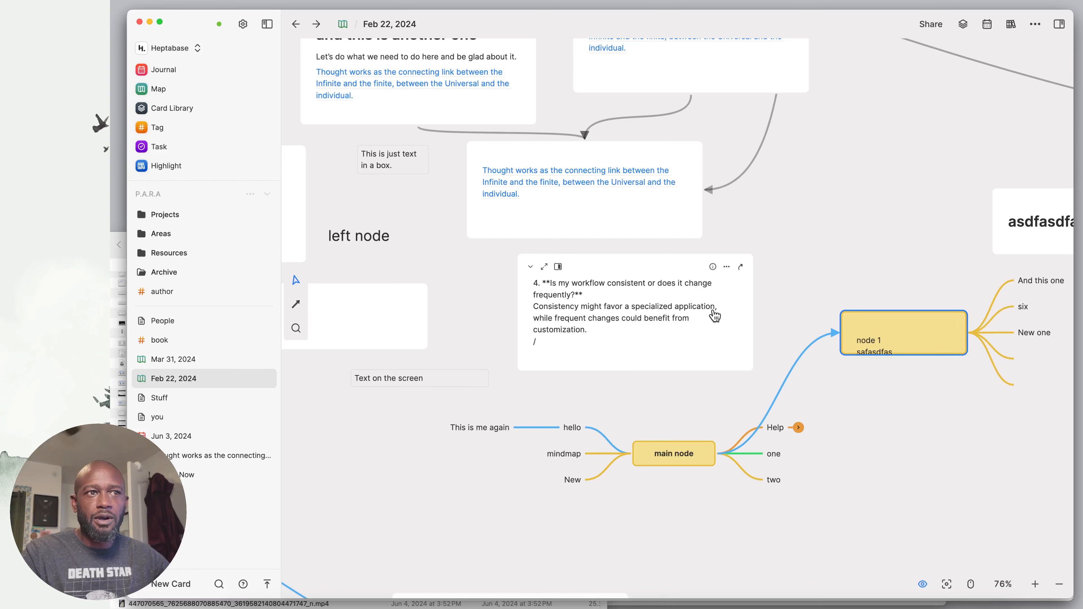
# Turn the "Is my workflow consistent or does it change frequently?" card into a mind map node
pyautogui.click(645, 268)
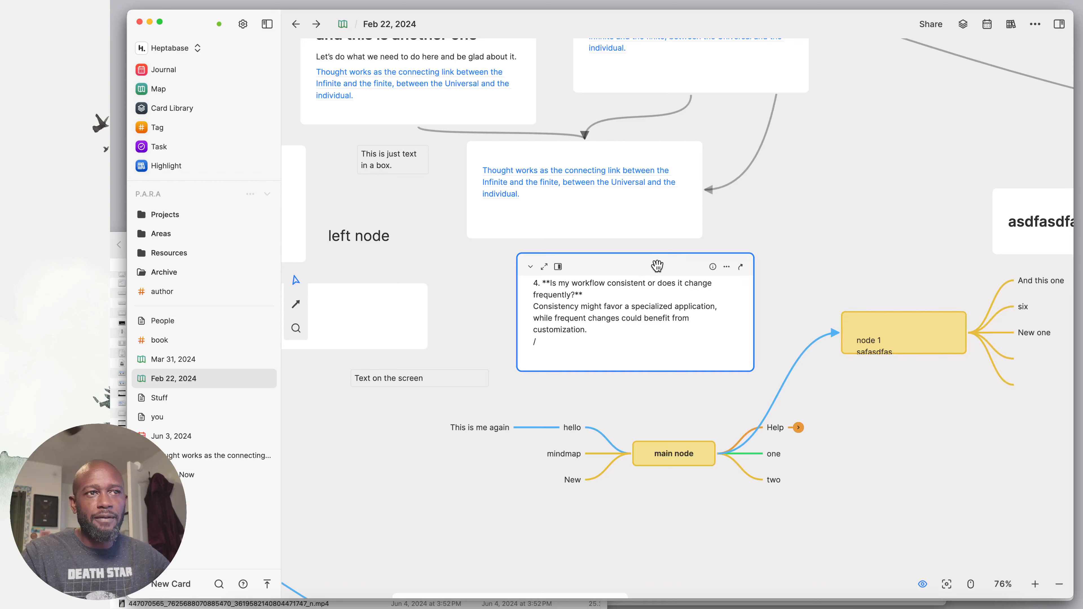
pyautogui.rightClick(657, 265)
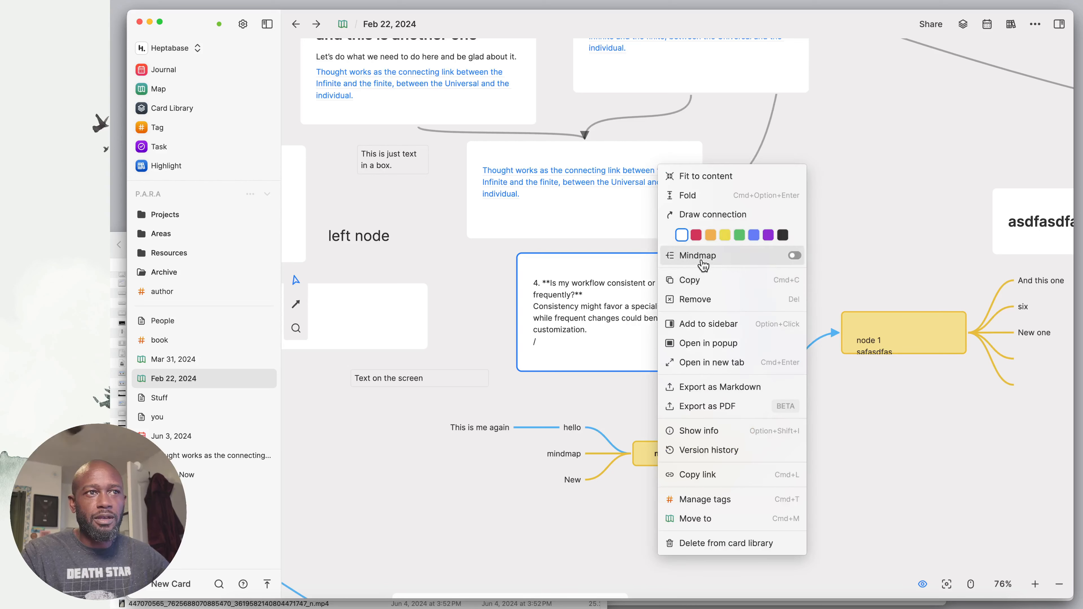
pyautogui.click(794, 256)
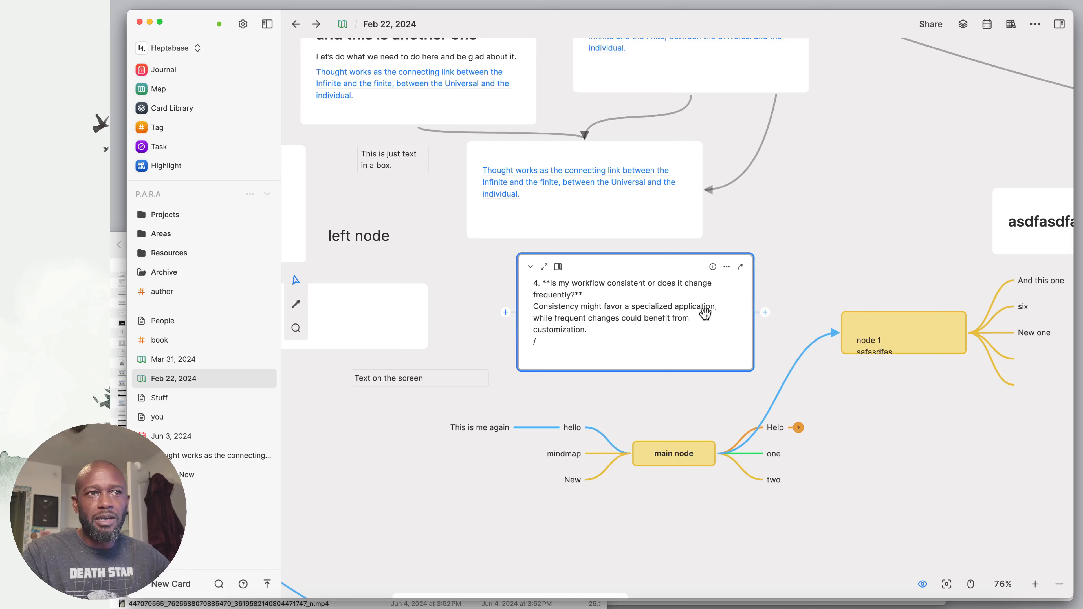
# Add two child nodes on the right of the workflow card, the first named "ewrgwgfwdfgwrg" and the second left empty
pyautogui.click(764, 316)
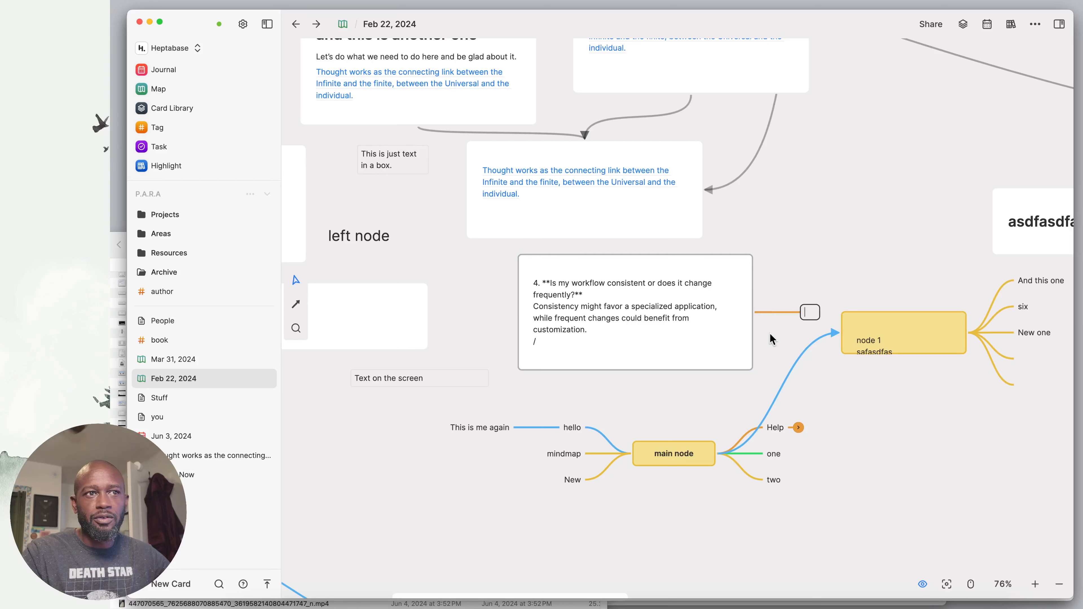
pyautogui.write('ewrgwefwdfgwrg')
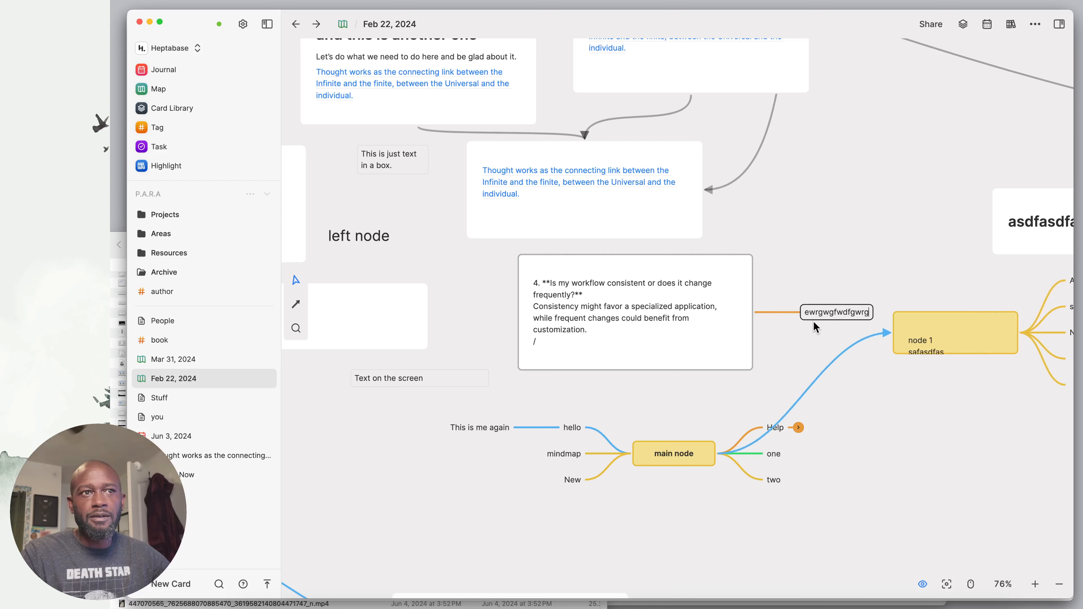
pyautogui.click(796, 330)
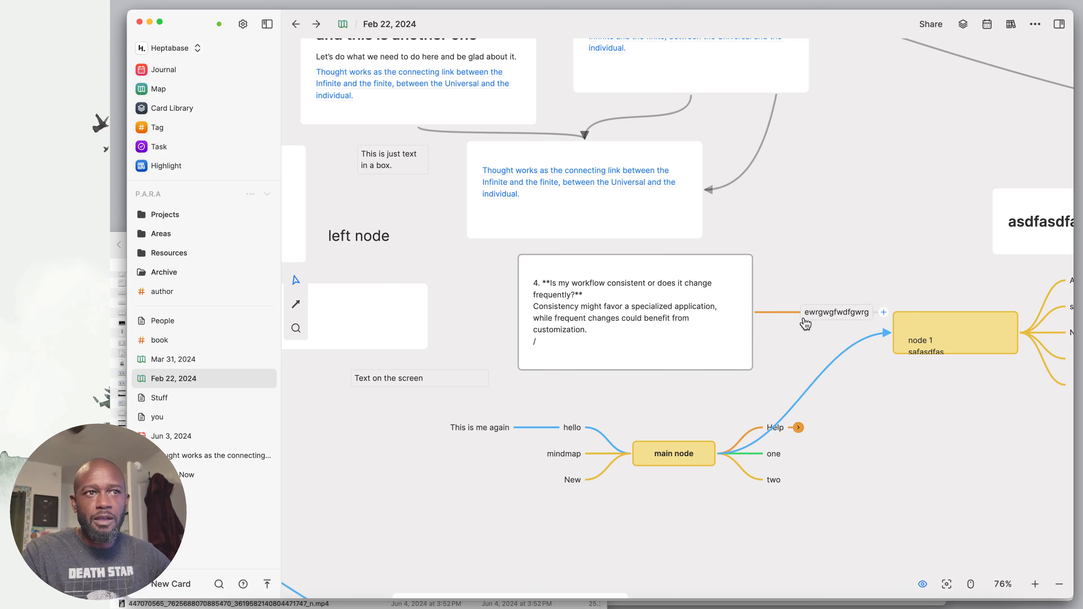
pyautogui.click(765, 312)
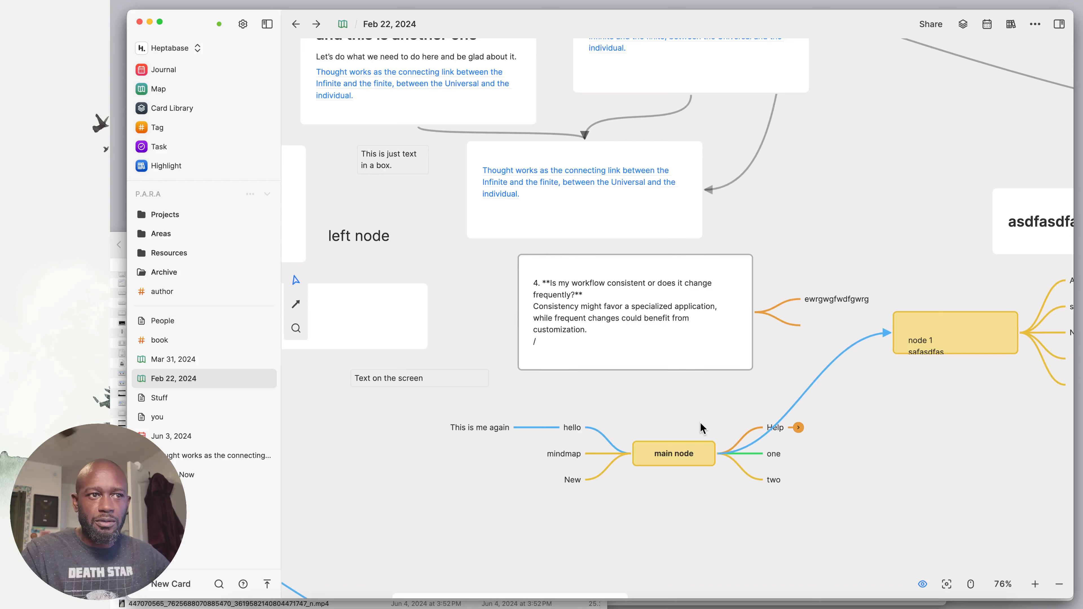
# Move the main node's mind map lower and slightly left, farther below the workflow card
pyautogui.rightClick(664, 394)
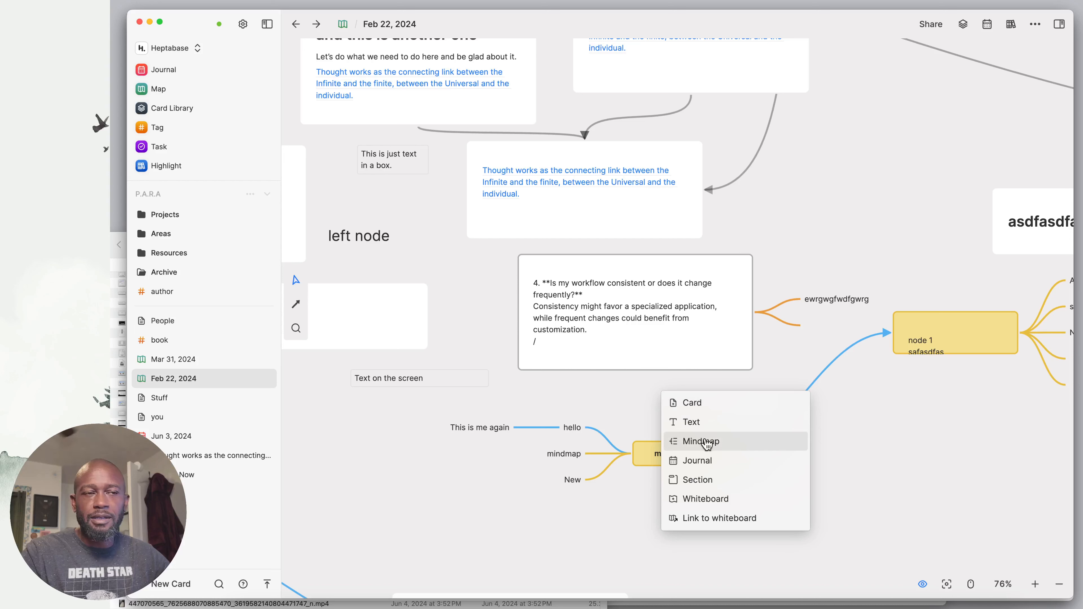
pyautogui.press('Escape')
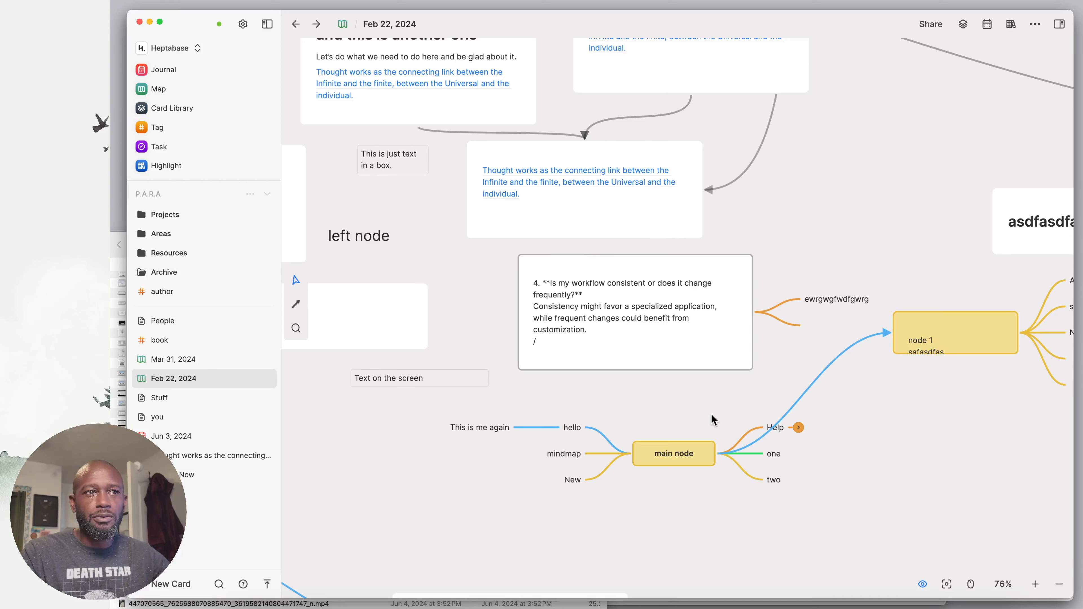
pyautogui.moveTo(667, 445); pyautogui.dragTo(641, 511)
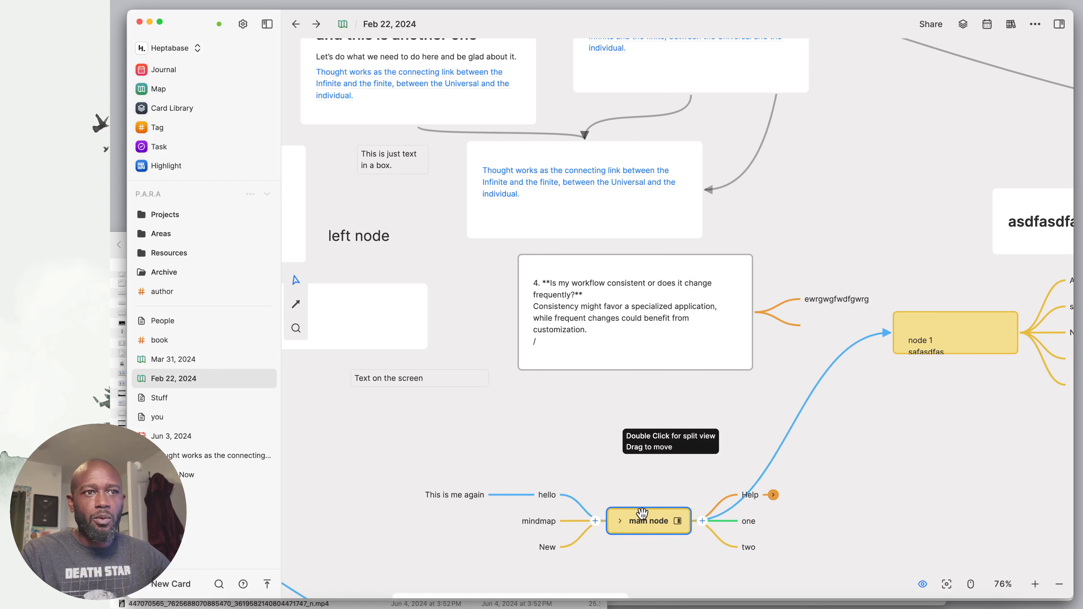
# Look through the color, start-arrow and thickness options of the blue connection between the main node and "node 1"
pyautogui.click(784, 451)
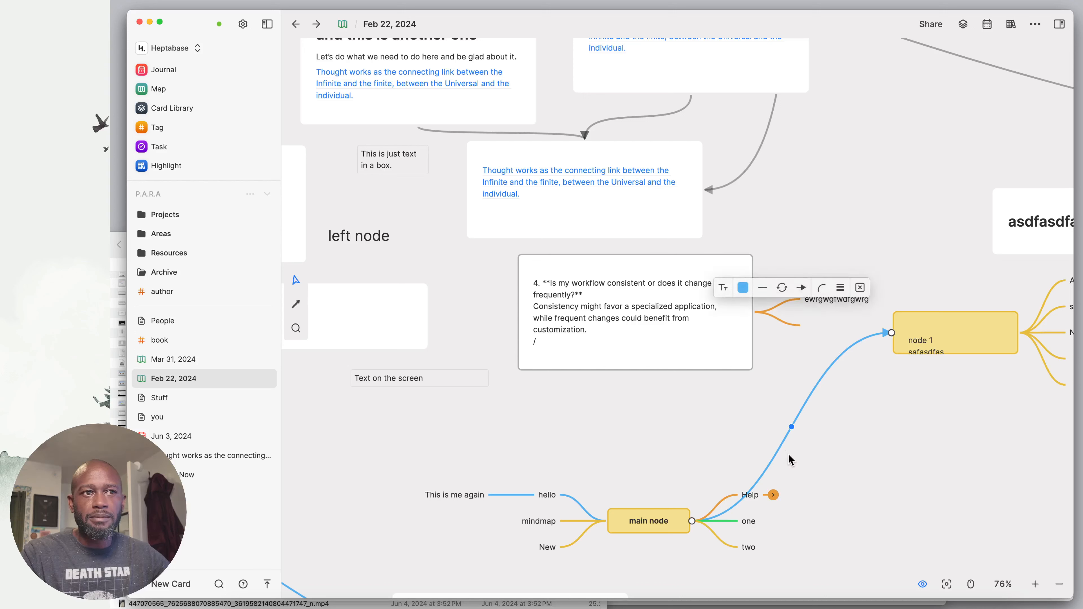
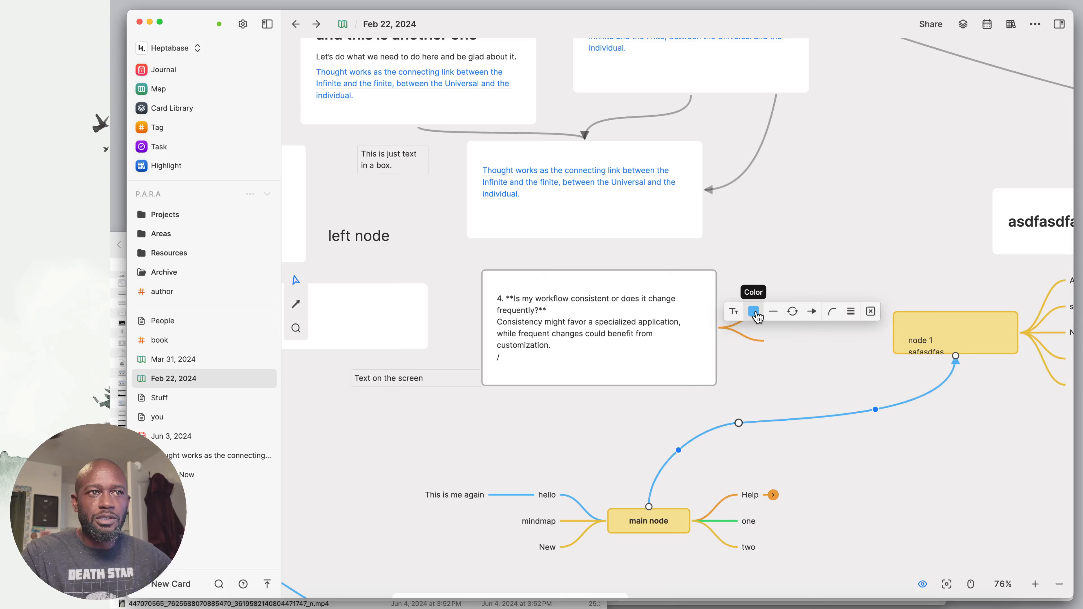
pyautogui.click(755, 312)
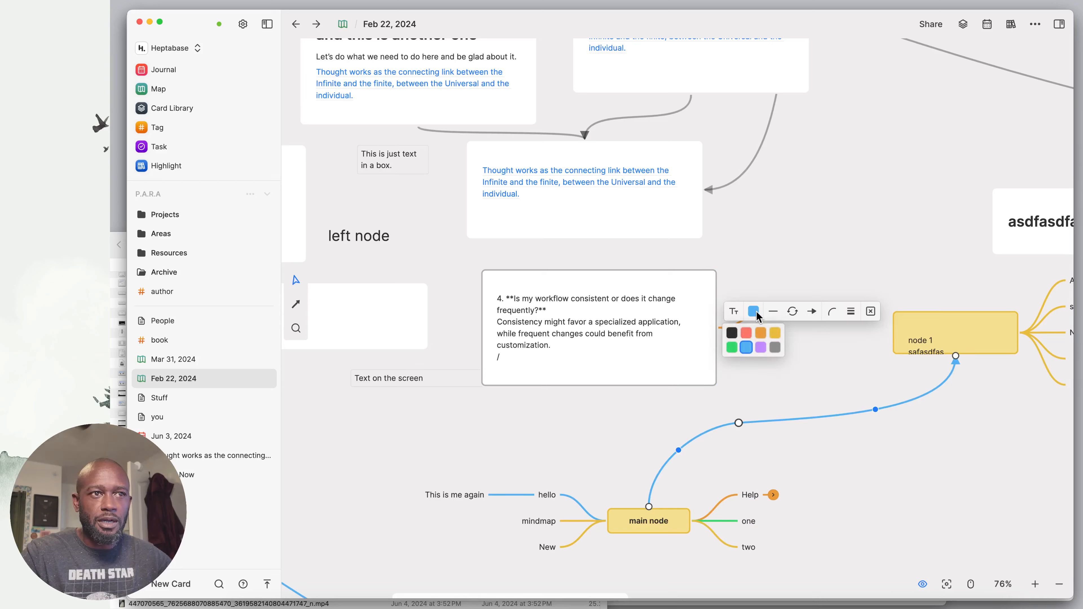
pyautogui.click(774, 314)
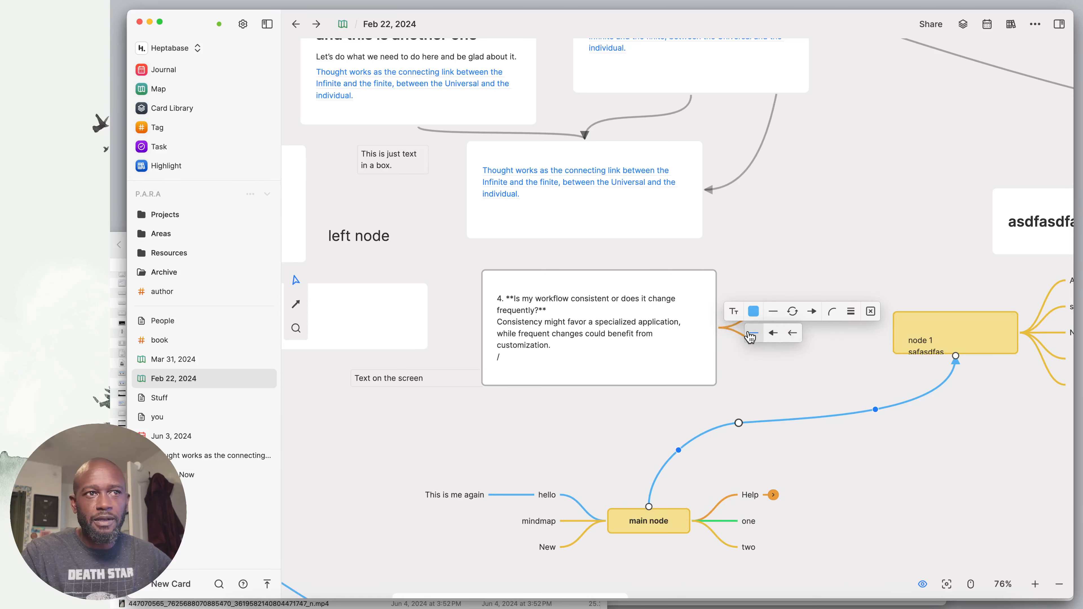
pyautogui.click(774, 314)
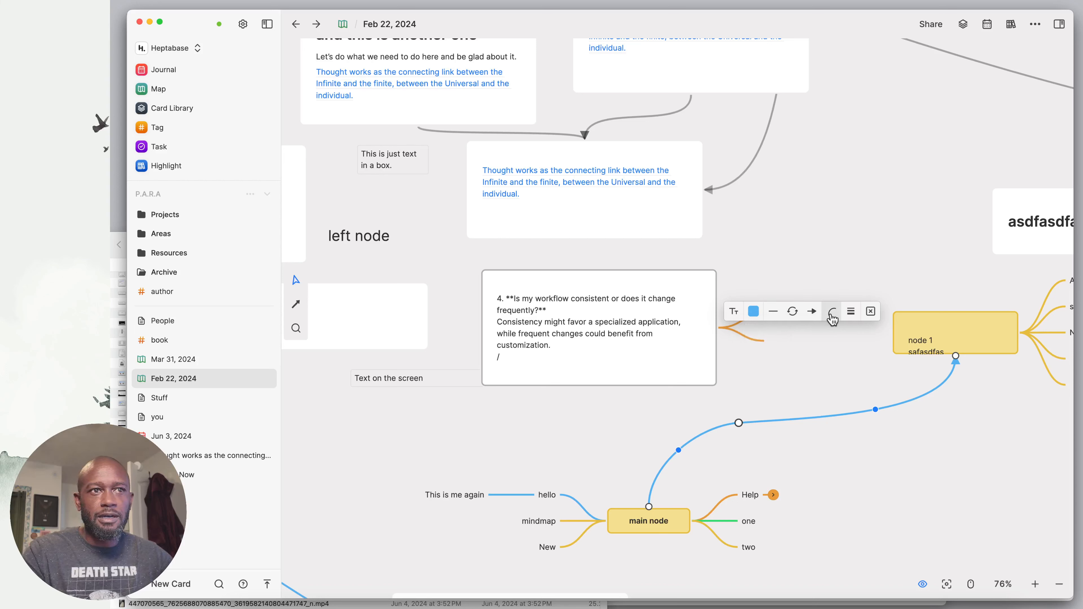
pyautogui.click(851, 316)
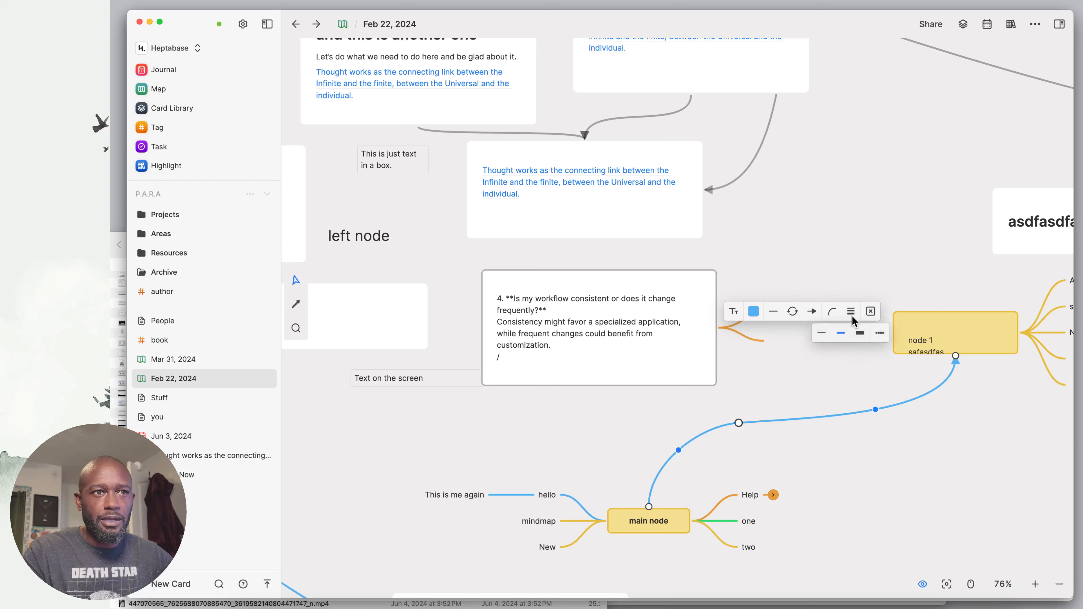
# Change the blue connection between the main node and "node 1" to a right-angled stepped line
pyautogui.click(834, 316)
pyautogui.click(834, 317)
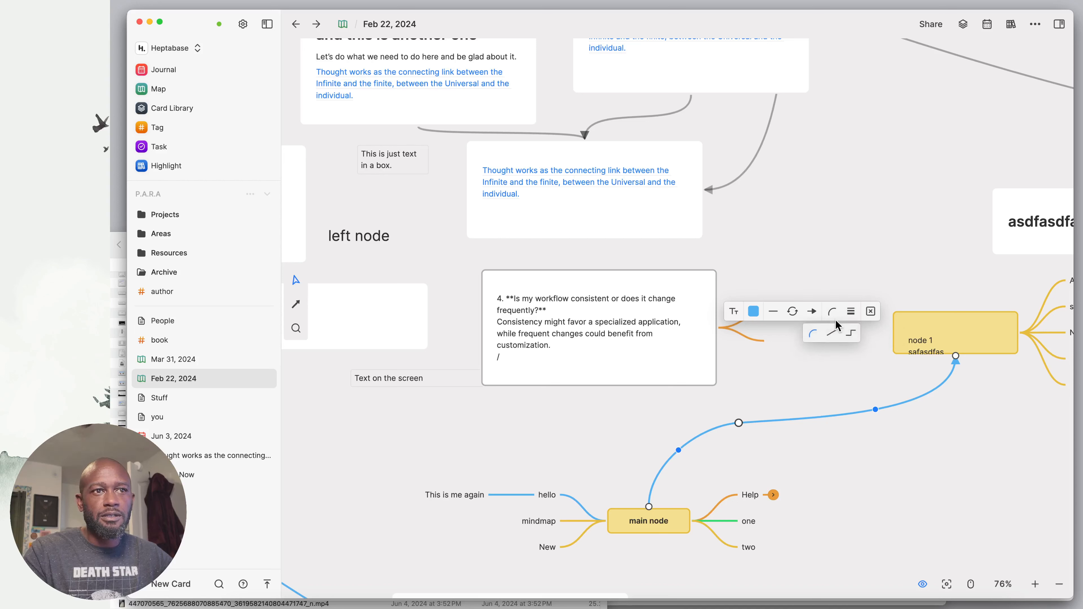
pyautogui.click(851, 333)
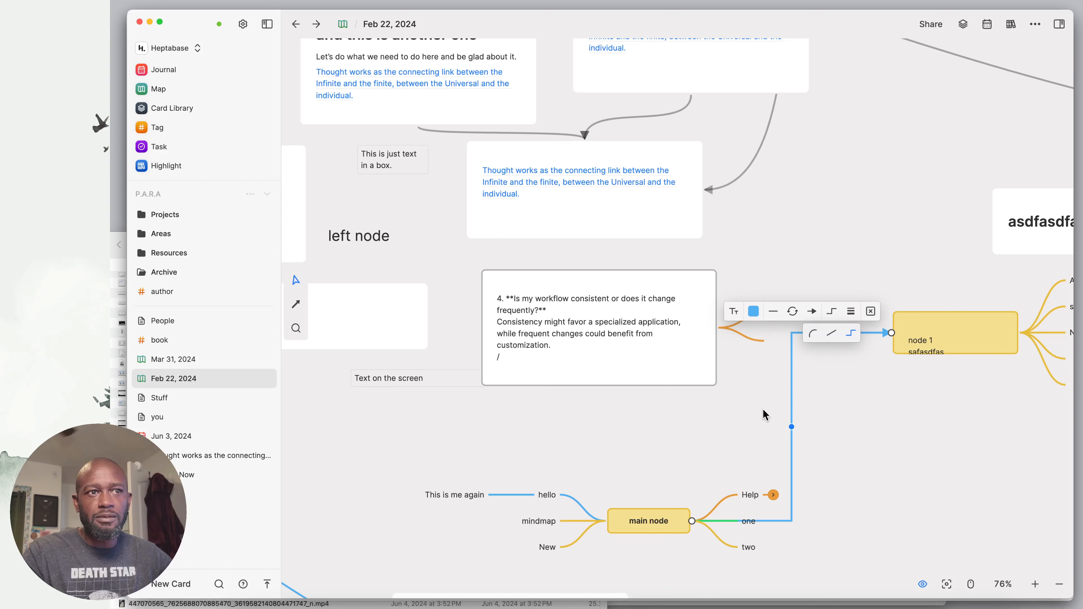
# Add the text "label" to the connection between the main node and "node 1"
pyautogui.click(738, 318)
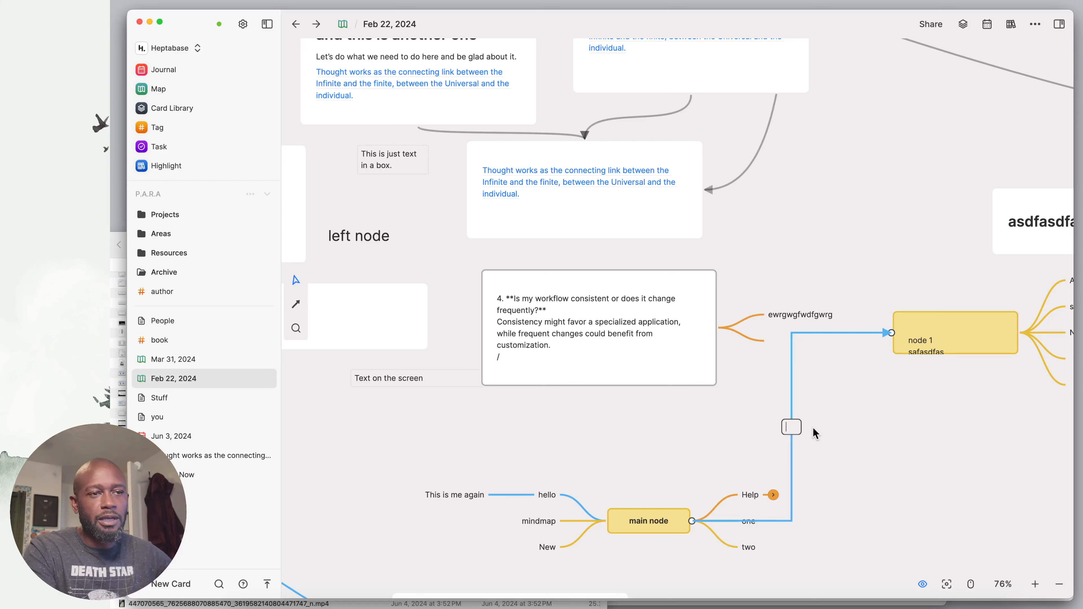
pyautogui.write('label')
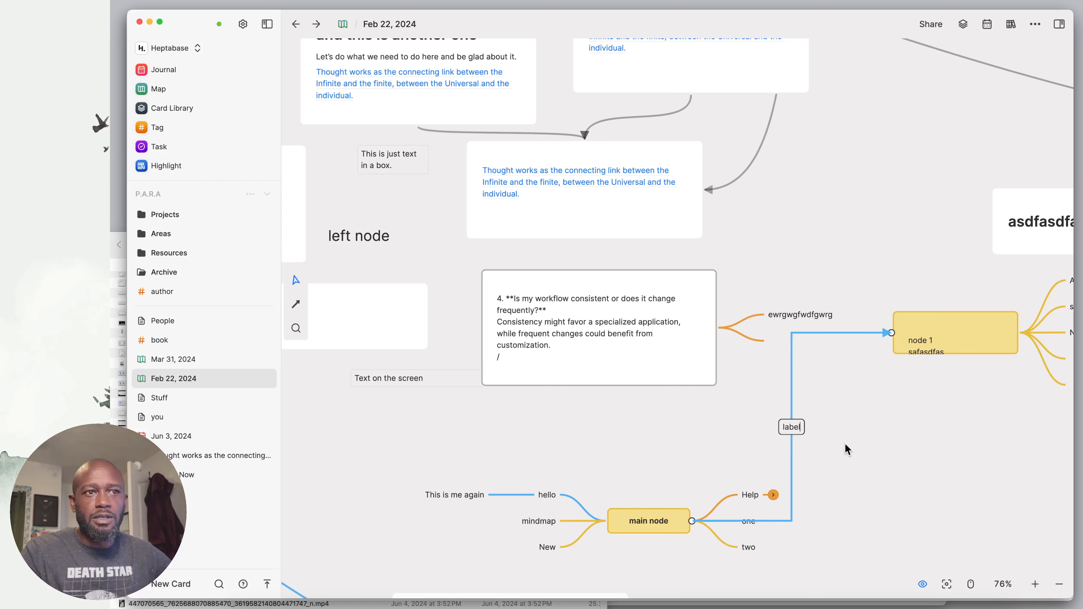
pyautogui.click(872, 450)
pyautogui.click(796, 416)
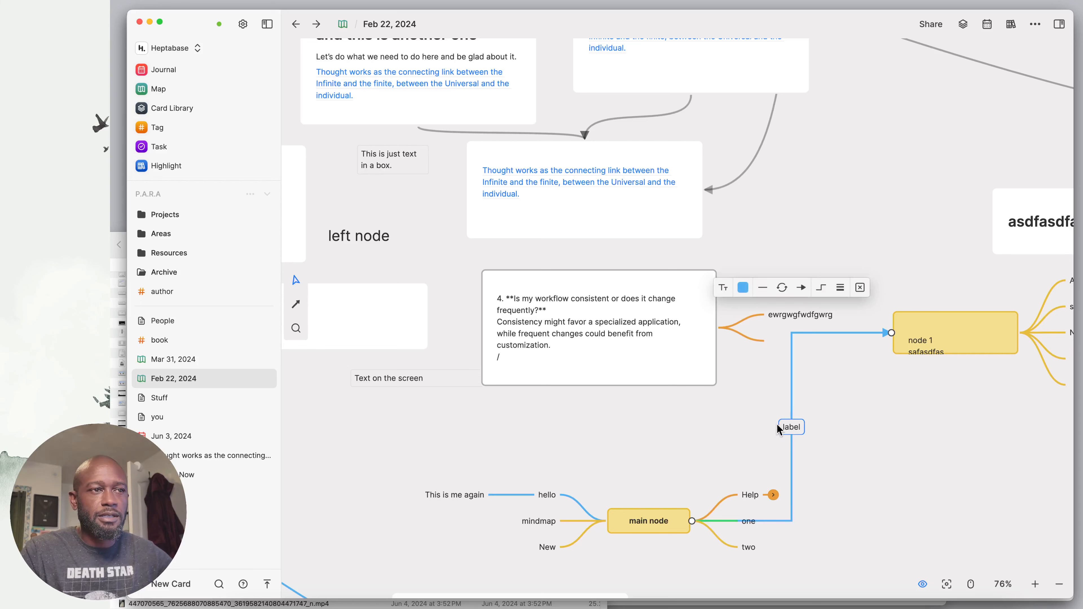
# Switch to Scrintal and examine the connected idea cards in the board's Step 2: Brainstorm section
pyautogui.click(689, 606)
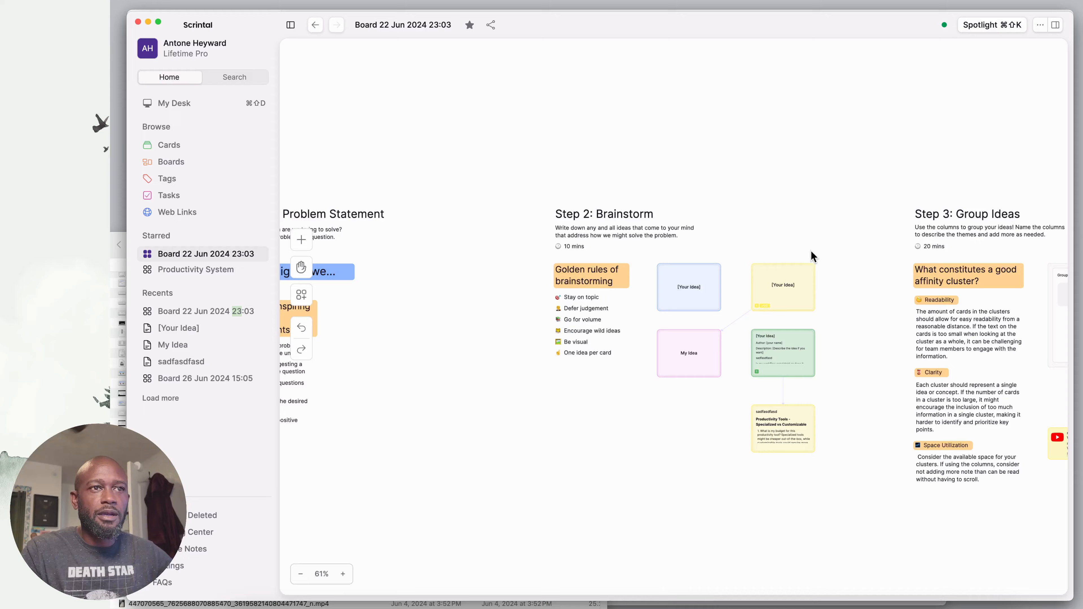
pyautogui.scroll(6, 768, 344)
pyautogui.scroll(-5, 768, 343)
pyautogui.scroll(-1, 768, 342)
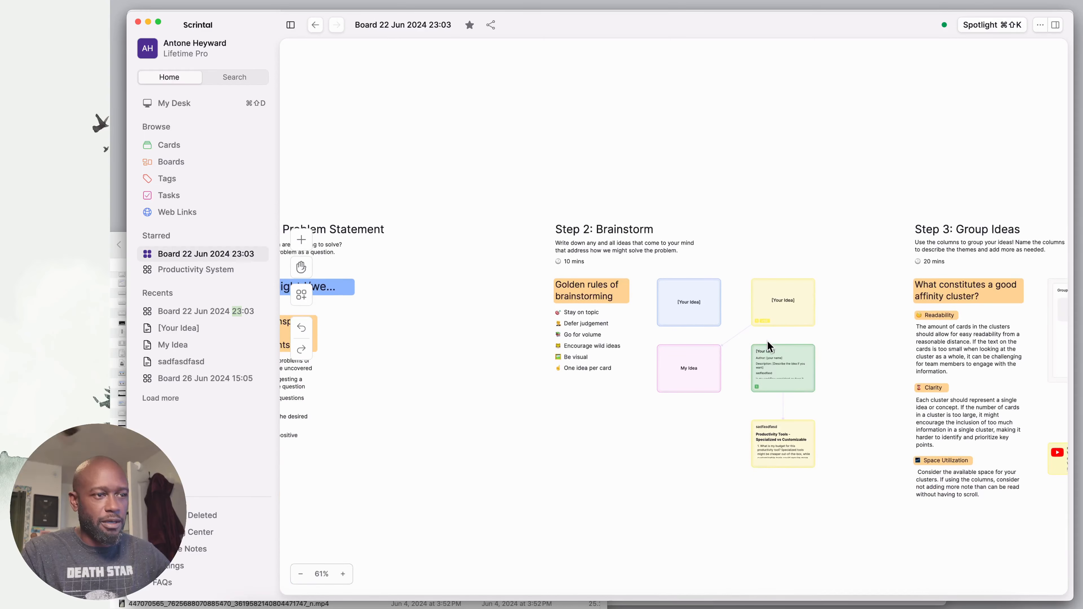
pyautogui.scroll(-3, 762, 350)
pyautogui.scroll(3, 762, 350)
pyautogui.scroll(8, 761, 354)
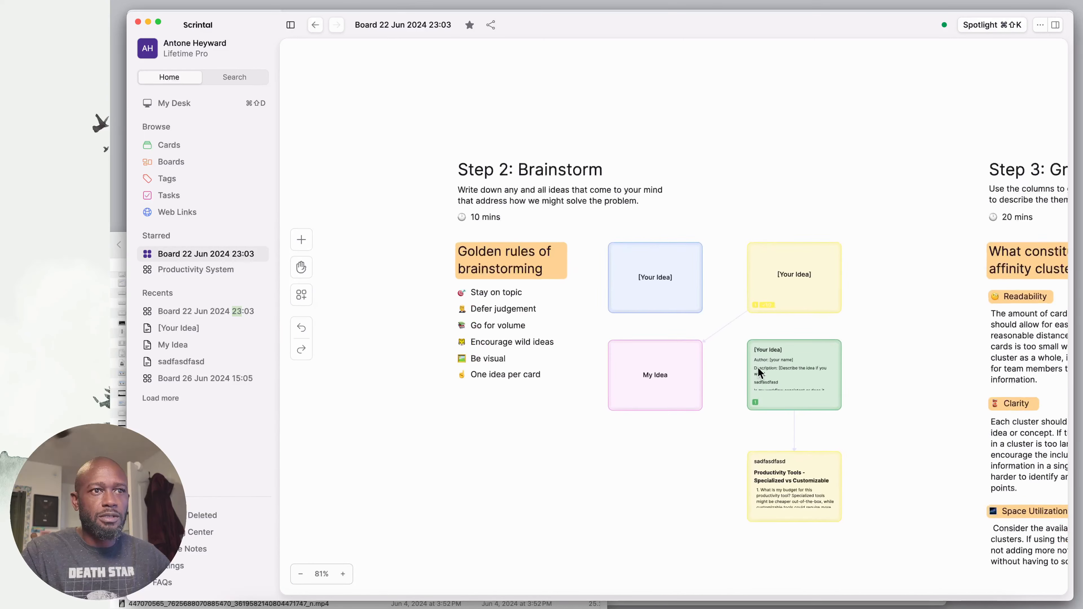
pyautogui.scroll(-5, 926, 442)
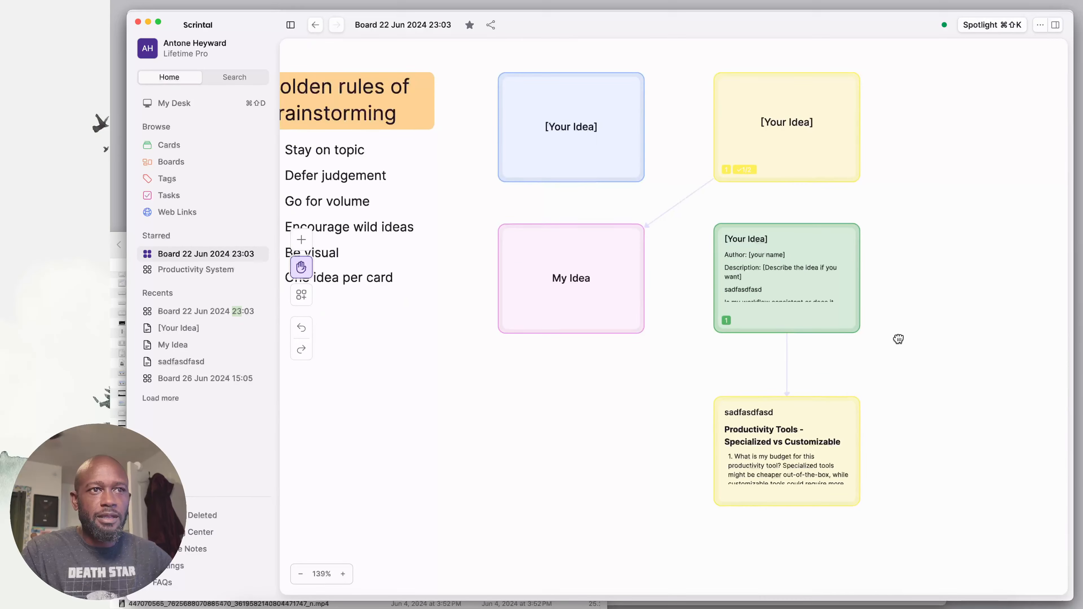
# Move the "sadfasdfasd" card around the brainstorm cards, inspecting its connection along the way, and place it below the green [Your Idea] card
pyautogui.moveTo(801, 448); pyautogui.dragTo(912, 497)
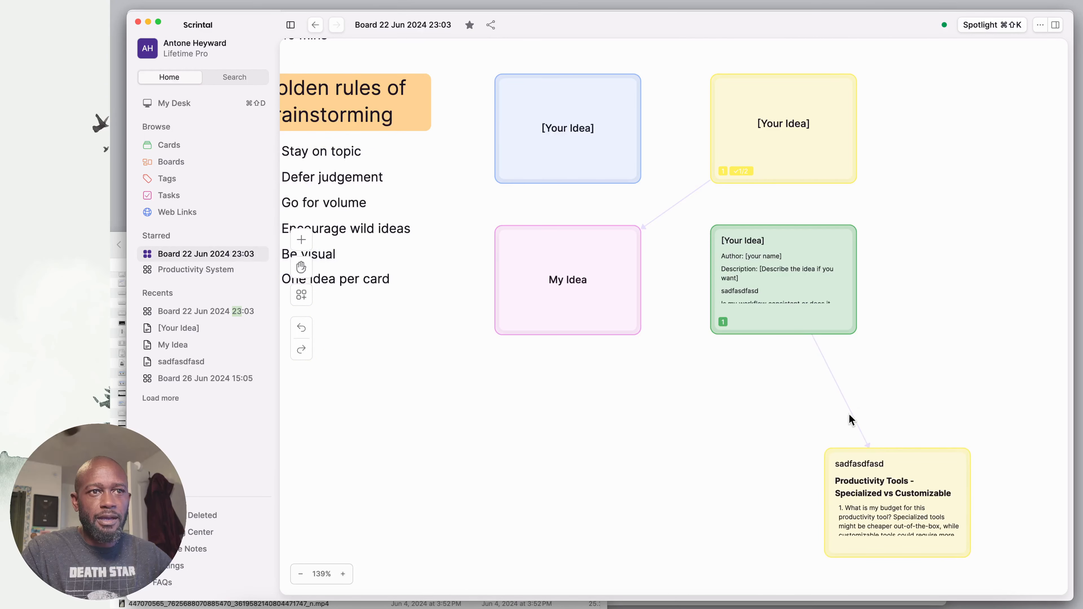
pyautogui.click(850, 414)
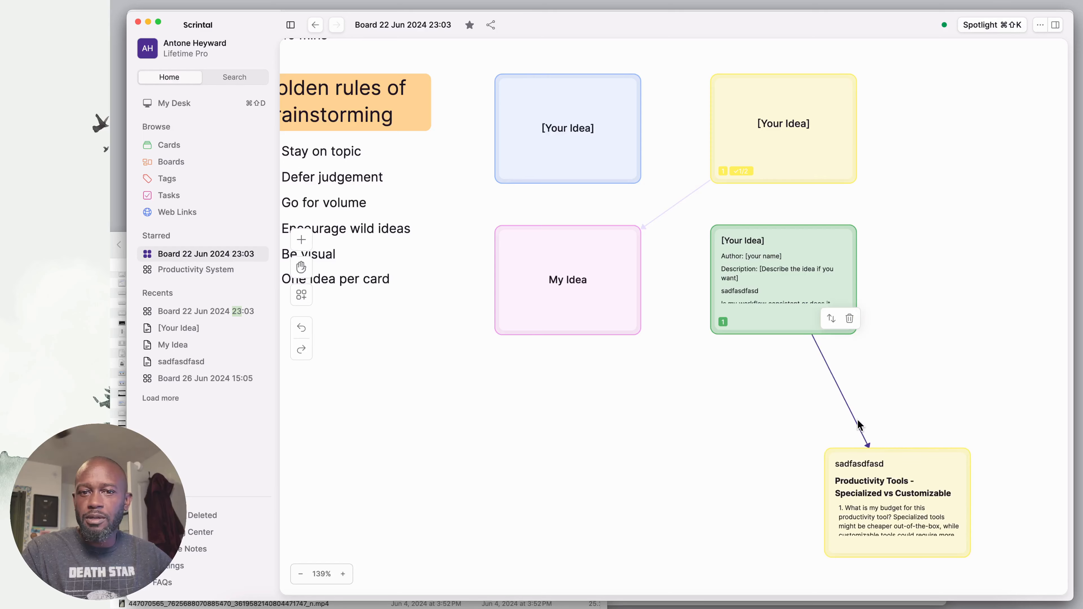
pyautogui.moveTo(892, 477); pyautogui.dragTo(331, 262)
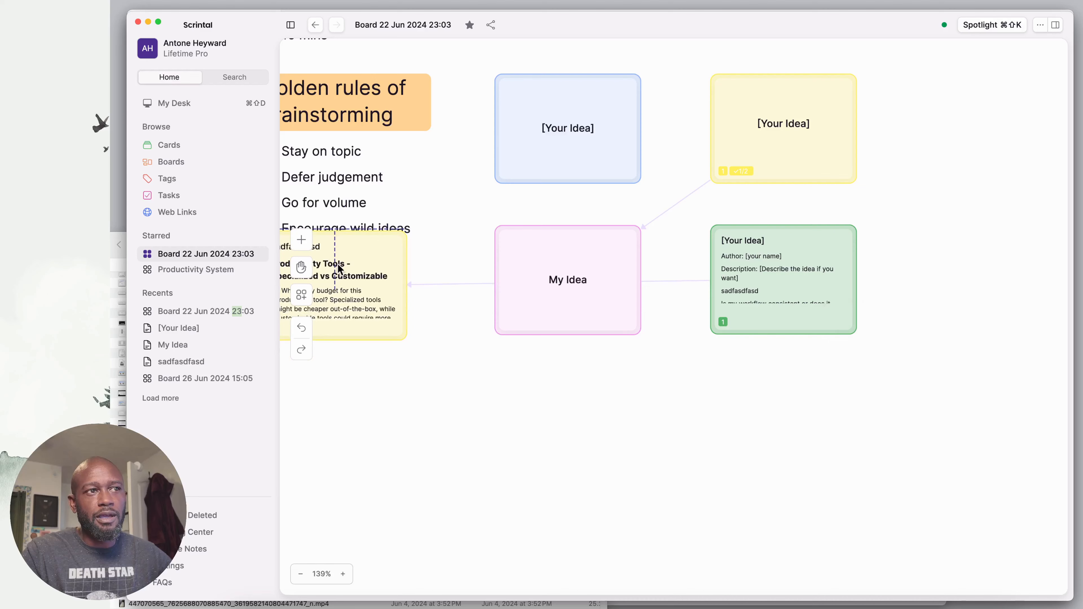
pyautogui.click(479, 283)
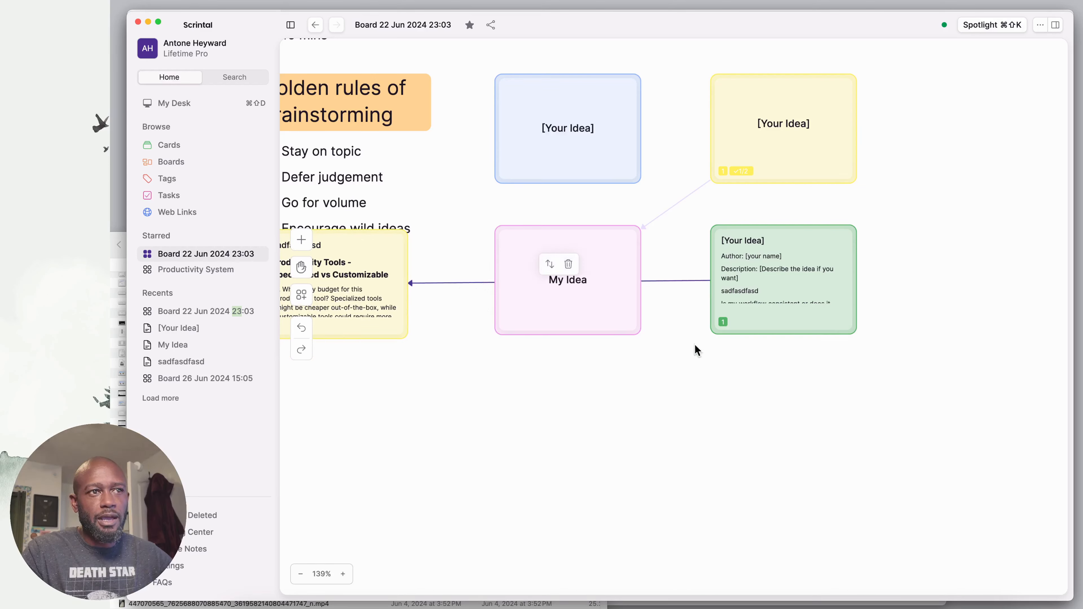
pyautogui.moveTo(382, 278); pyautogui.dragTo(845, 500)
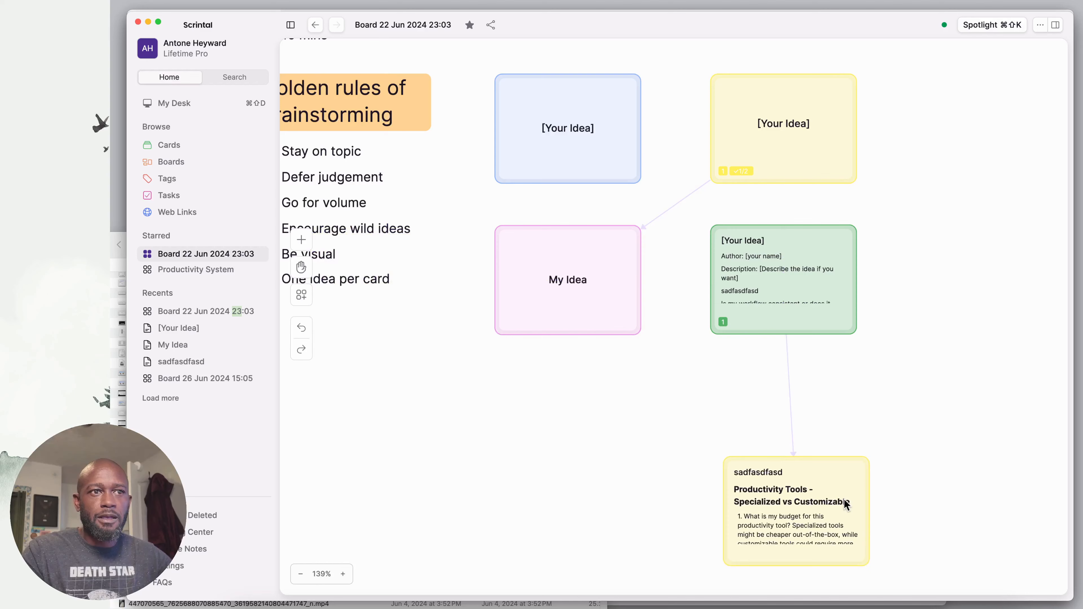
# Inspect the connection below the green [Your Idea] card, open that card, and move its window clear of the connected cards
pyautogui.click(790, 400)
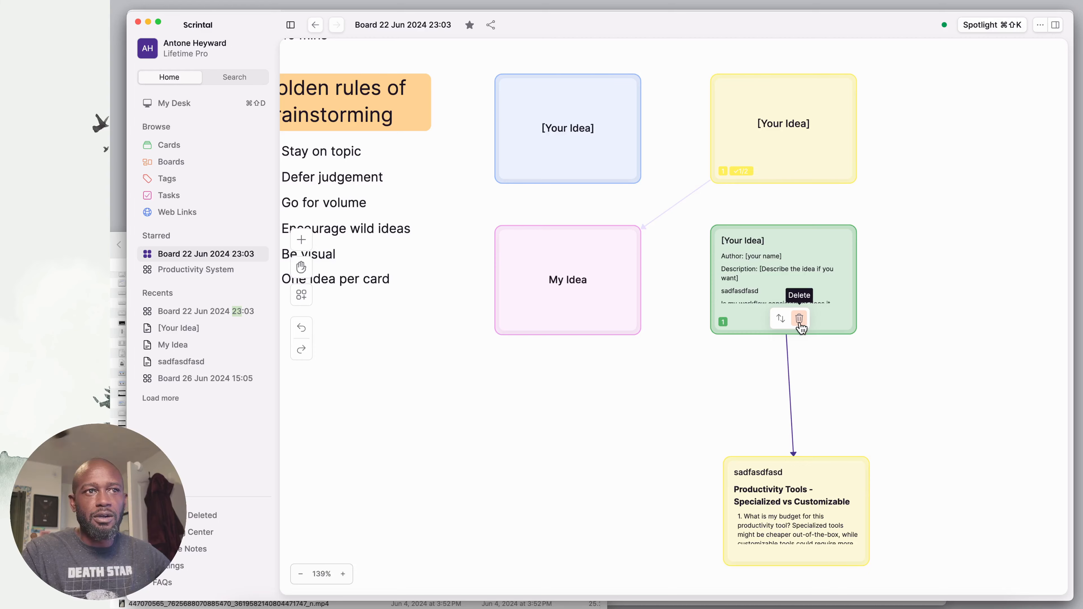
pyautogui.click(799, 257)
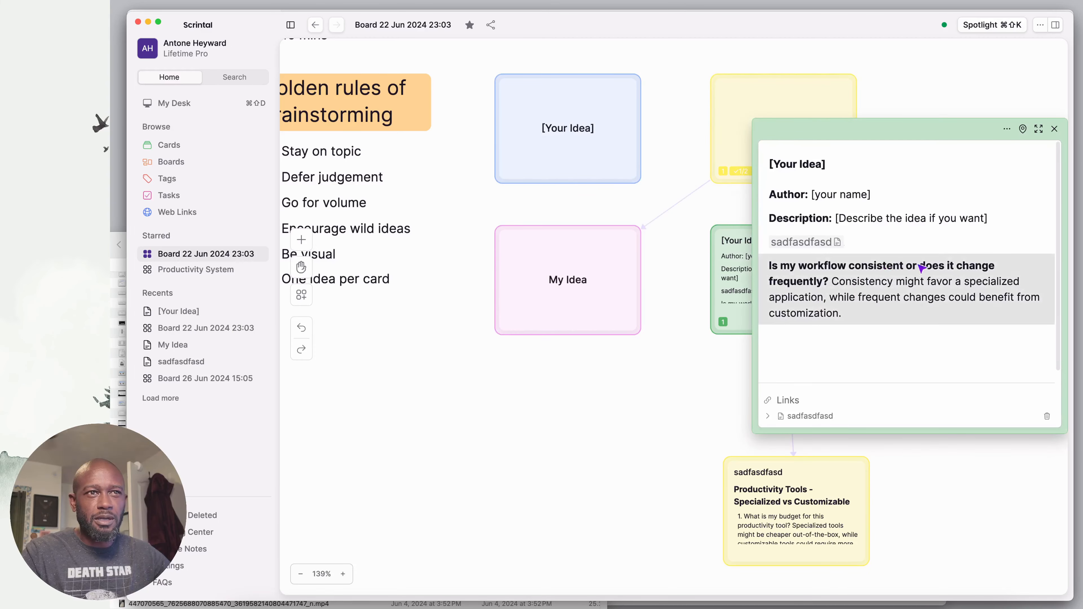
pyautogui.moveTo(948, 145); pyautogui.dragTo(513, 203)
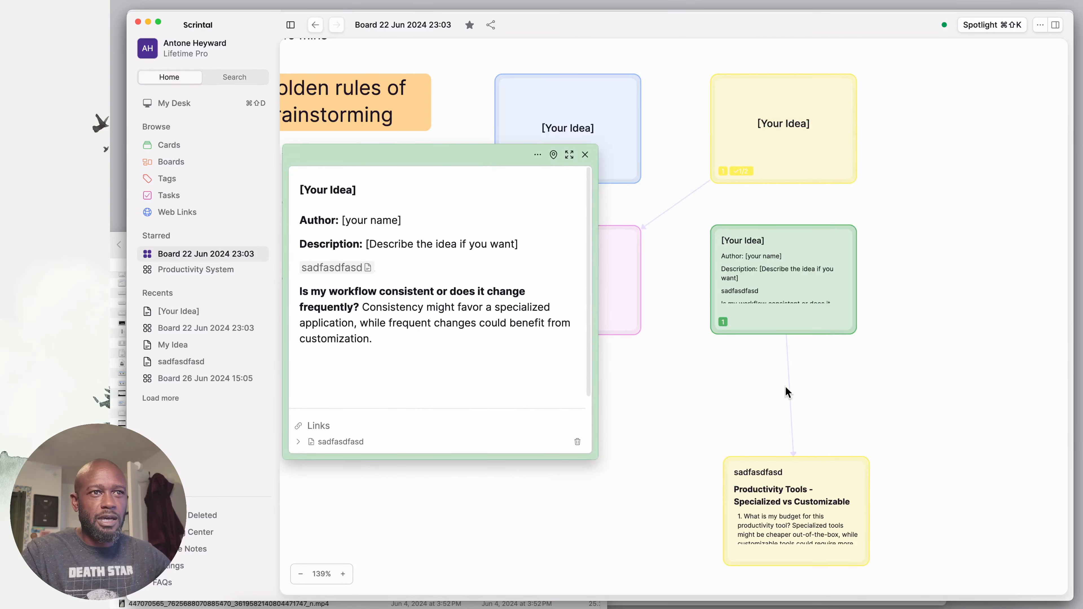
# Permanently delete the link from the green [Your Idea] card to "sadfasdfasd", inspect the deleted link's options, and move the open card window lower
pyautogui.click(789, 390)
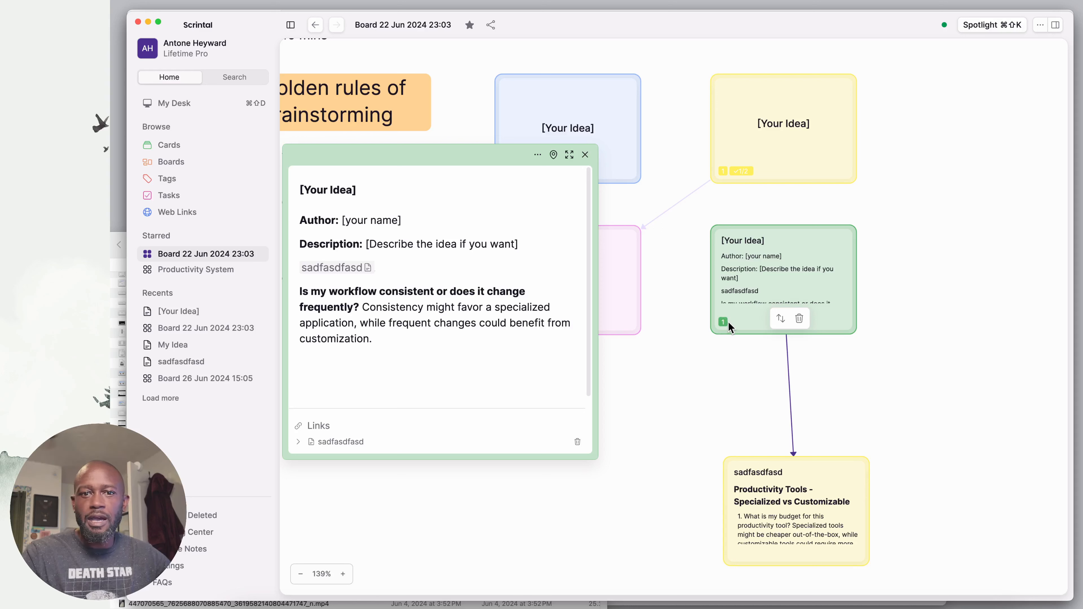
pyautogui.click(804, 324)
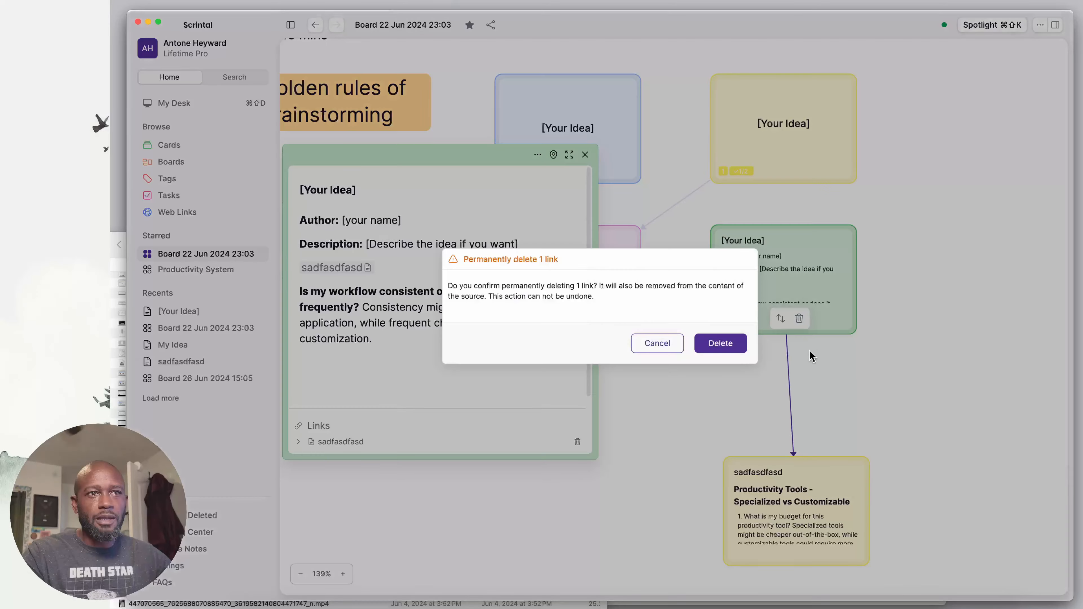
pyautogui.click(732, 349)
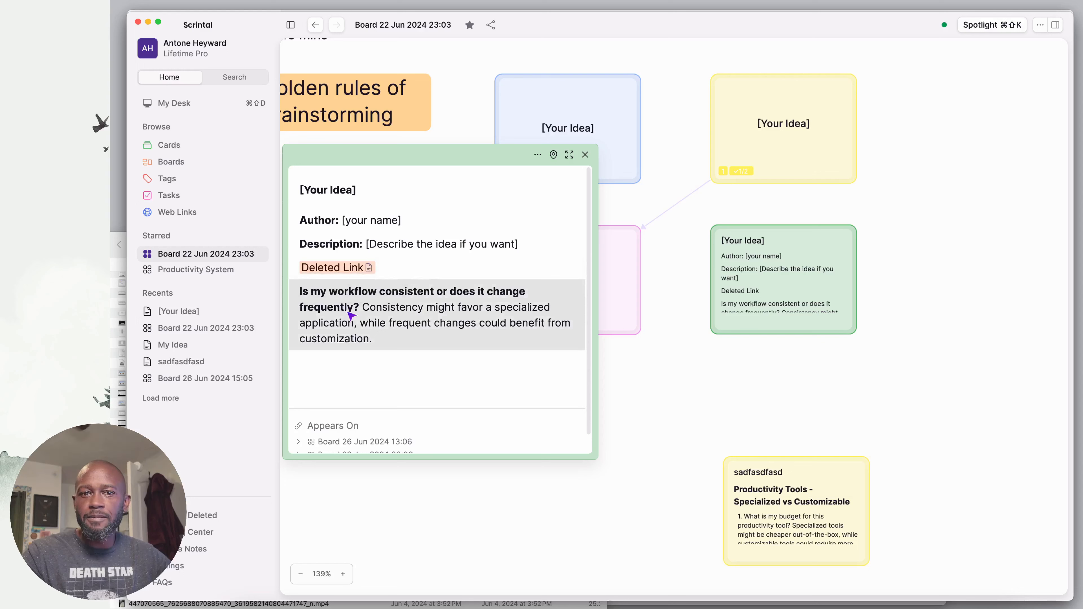
pyautogui.moveTo(337, 275)
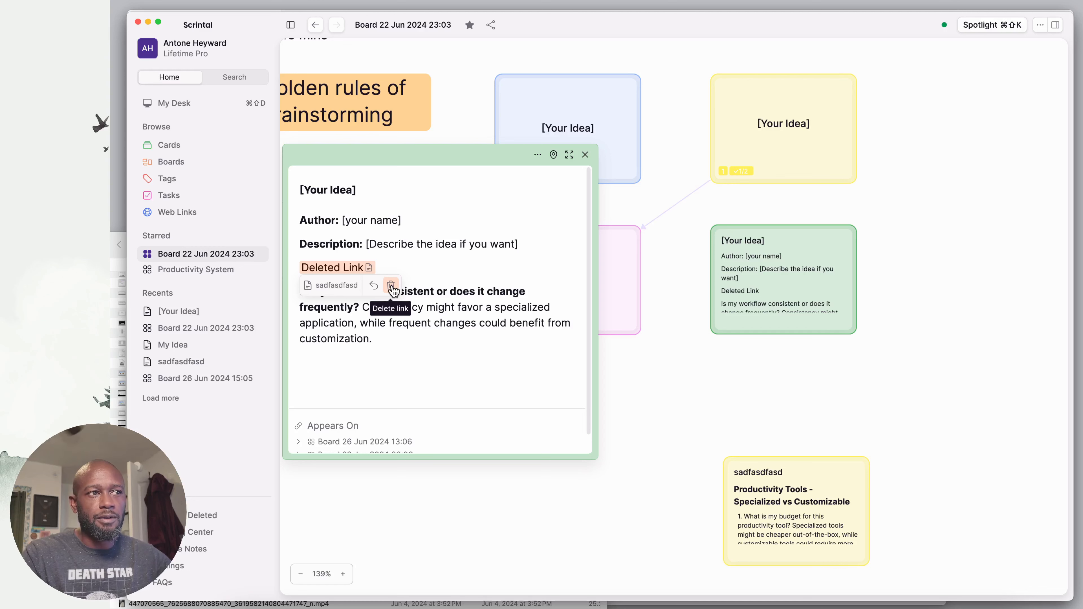
pyautogui.moveTo(503, 156); pyautogui.dragTo(584, 281)
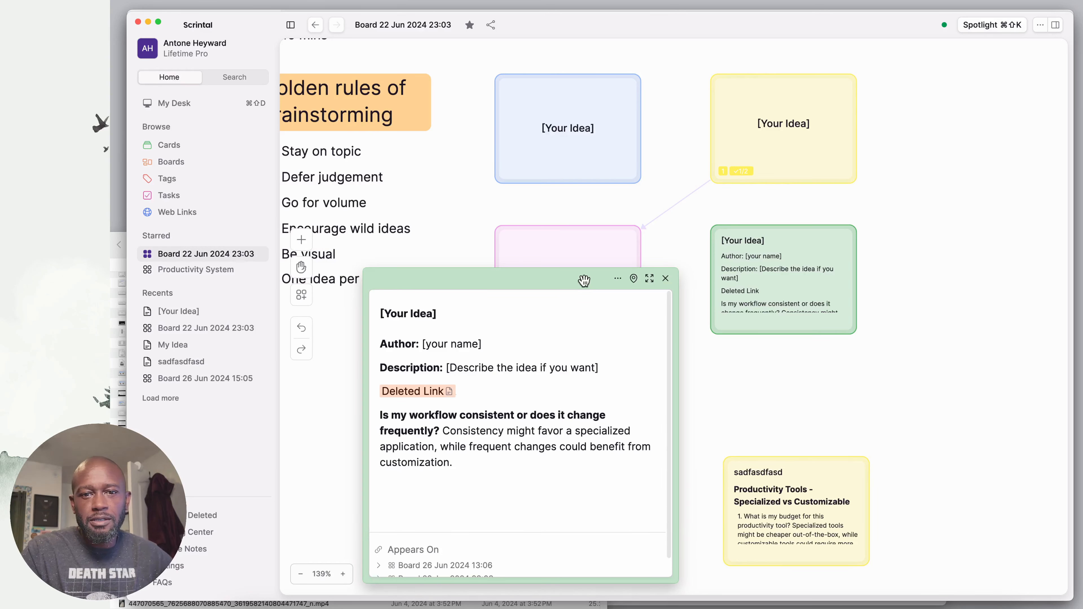